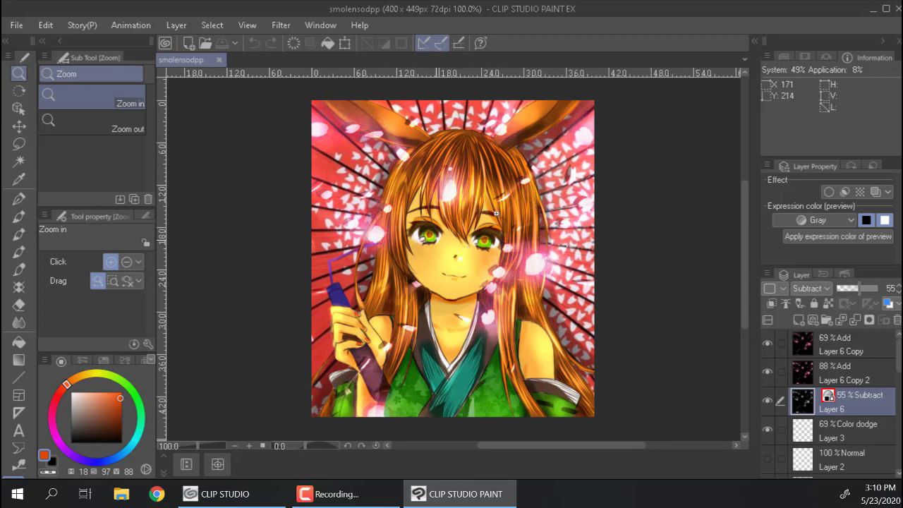
scroll(815, 358, "down", 6)
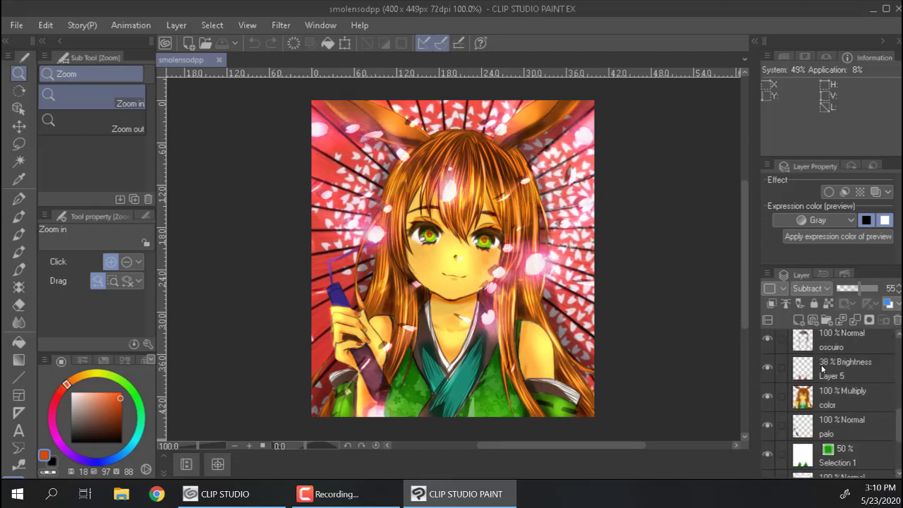
scroll(847, 420, "up", 5)
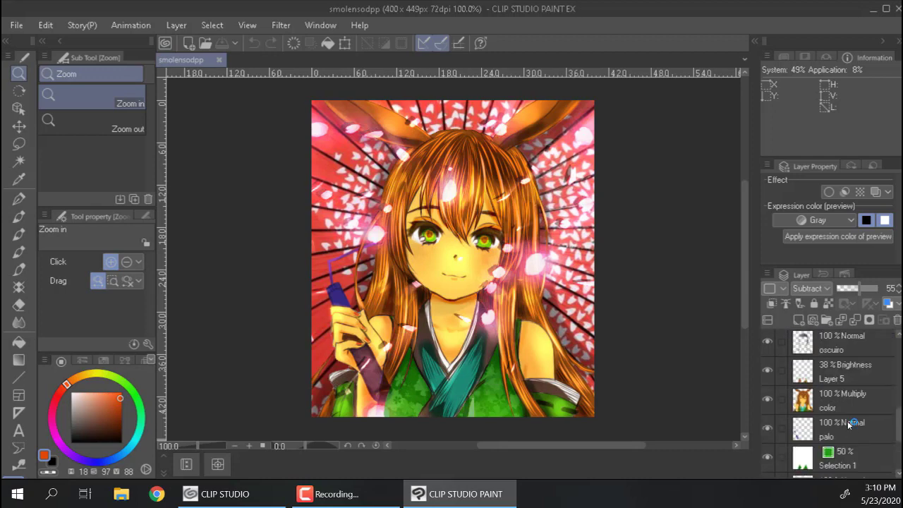
scroll(847, 421, "up", 3)
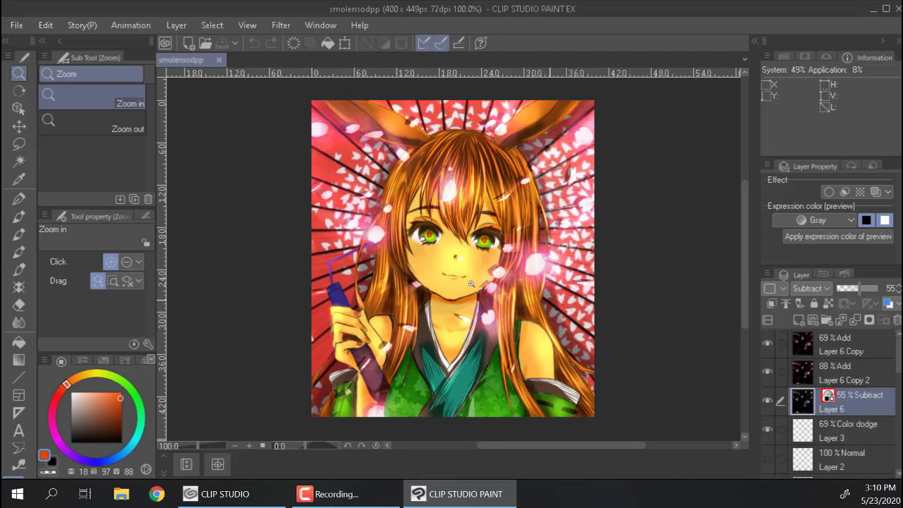
left_click_drag(472, 283, 444, 251)
scroll(445, 251, "up", 4)
scroll(445, 250, "down", 3)
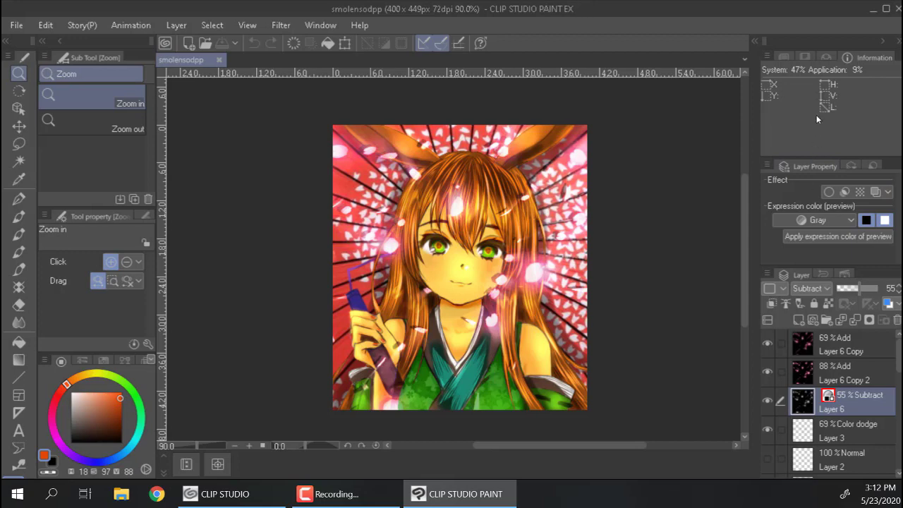
Step: Look through the Navigator, Sub View, Item bank and Information palettes
left_click(783, 56)
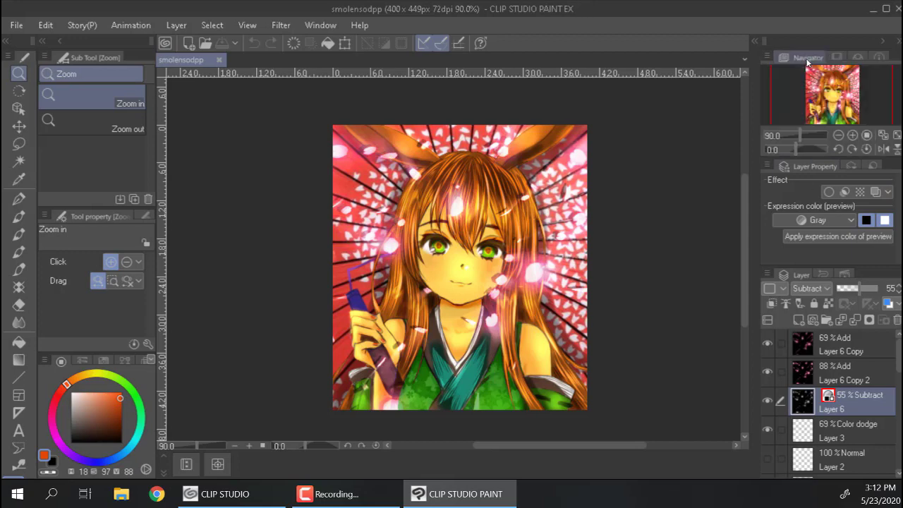
left_click(836, 57)
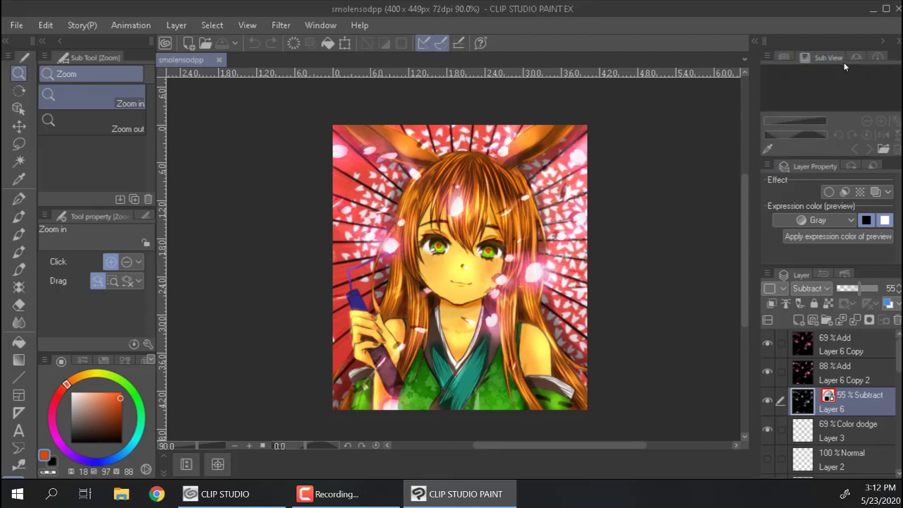
left_click(853, 58)
left_click(881, 59)
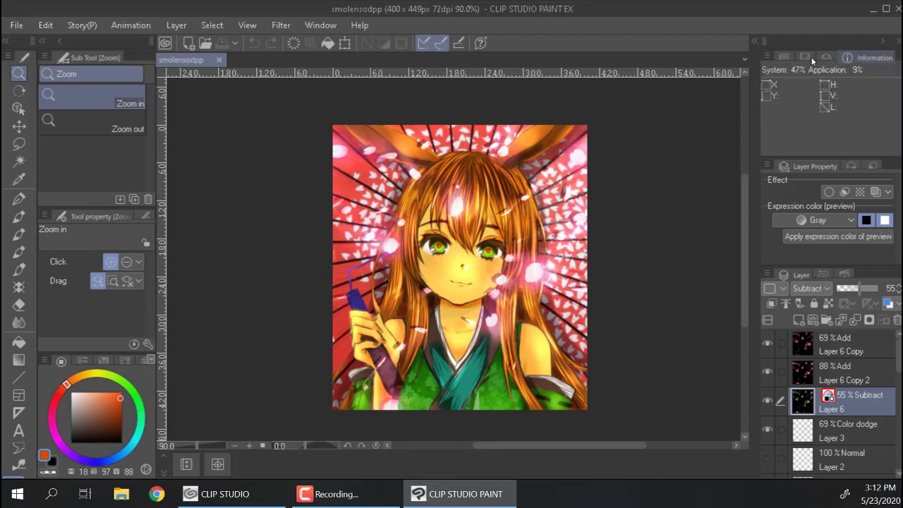
left_click(783, 57)
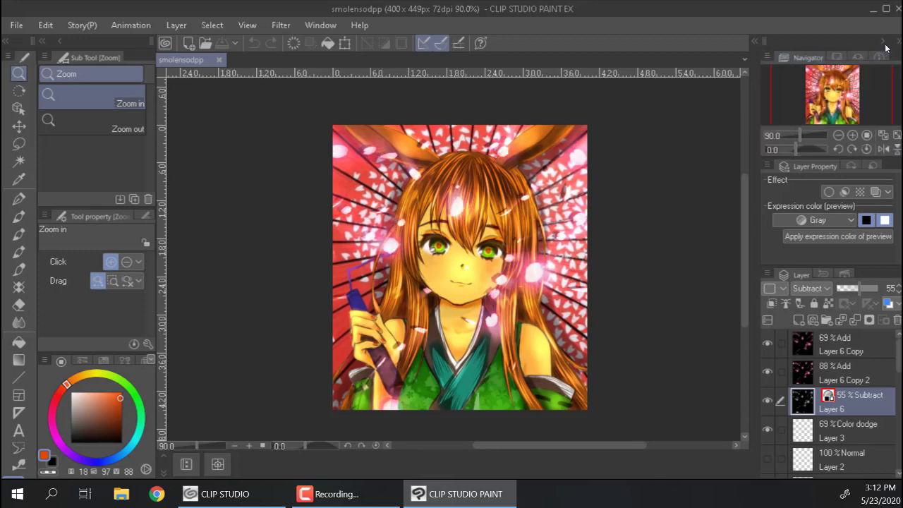
Step: Hide the Navigator, Sub View, Item bank and Information palettes
left_click(768, 57)
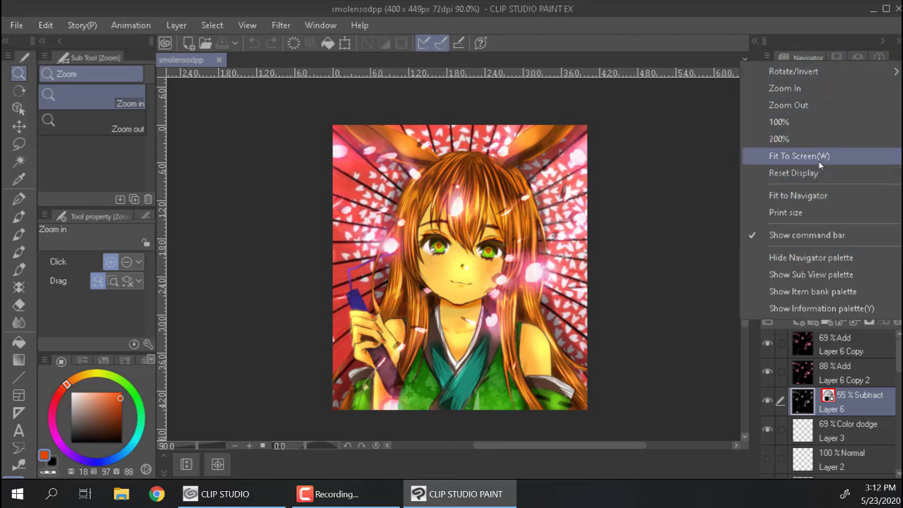
left_click(839, 261)
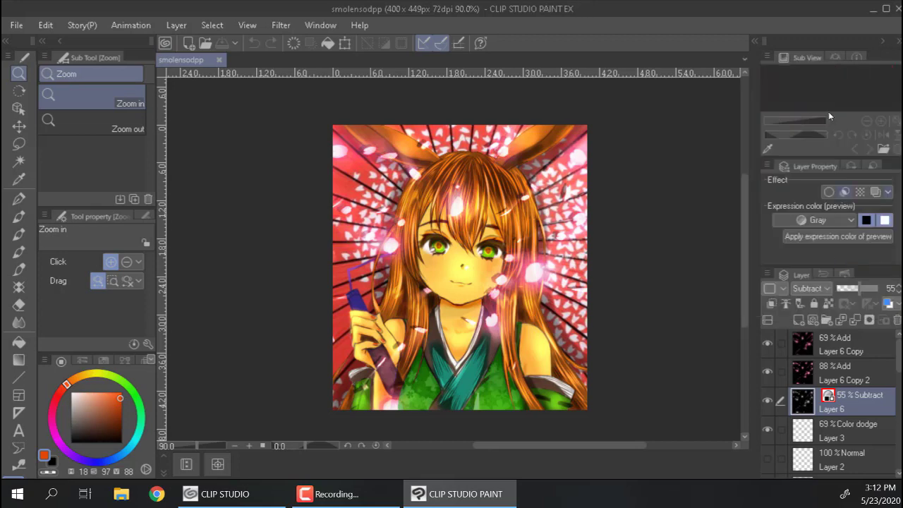
left_click(766, 58)
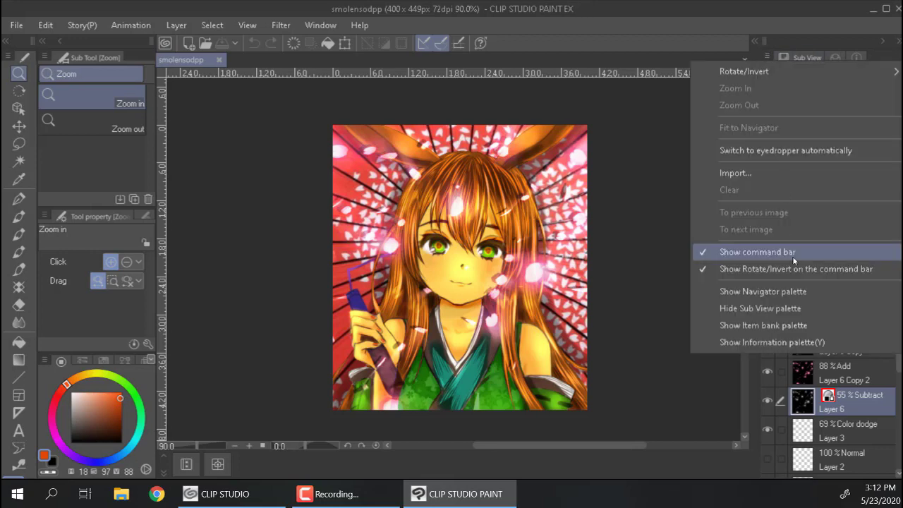
left_click(783, 311)
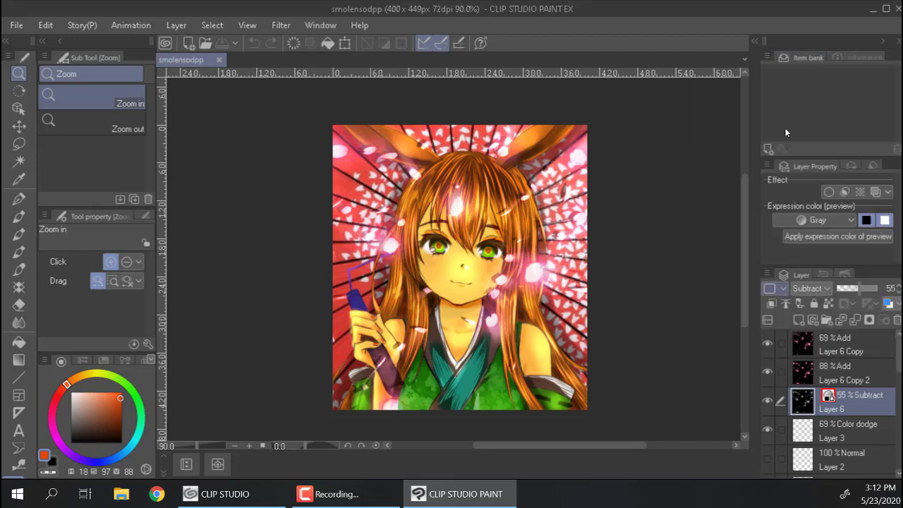
left_click(768, 57)
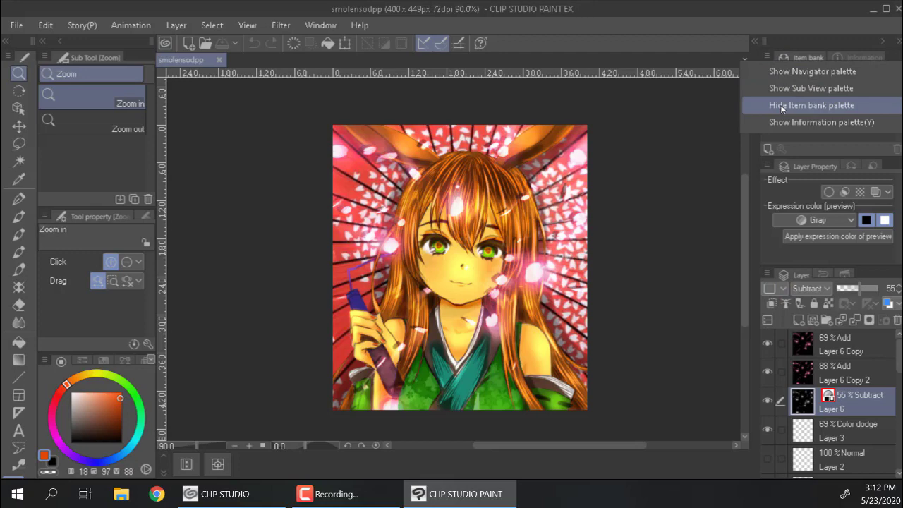
left_click(780, 105)
left_click(767, 56)
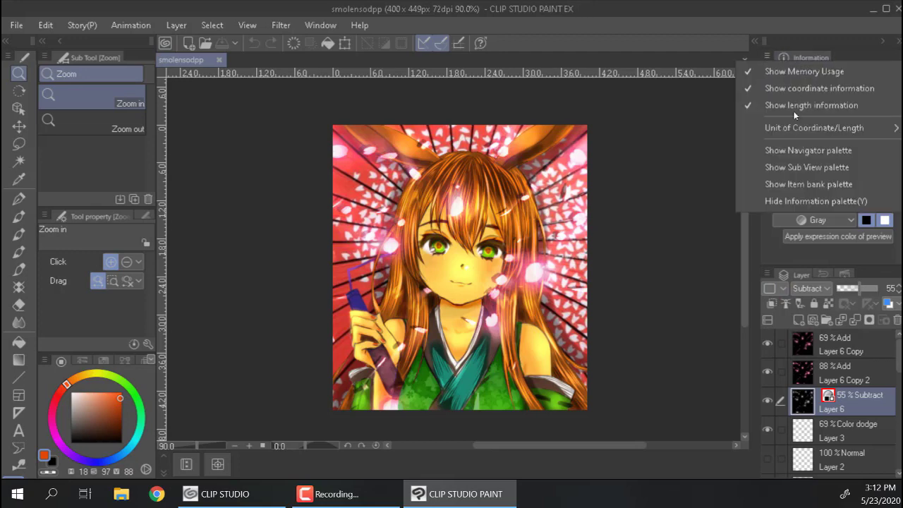
left_click(817, 199)
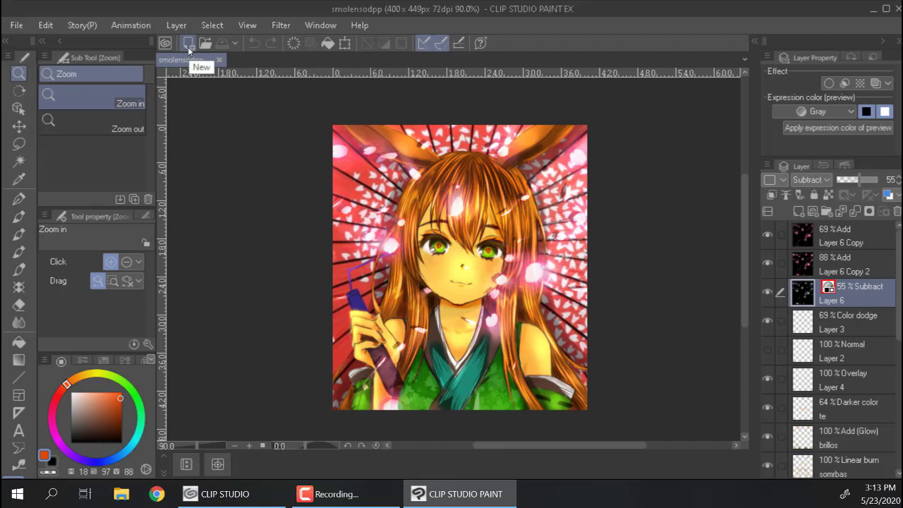
Step: Open the shortcut settings and examine the keys assigned to the Tool area
left_click(16, 25)
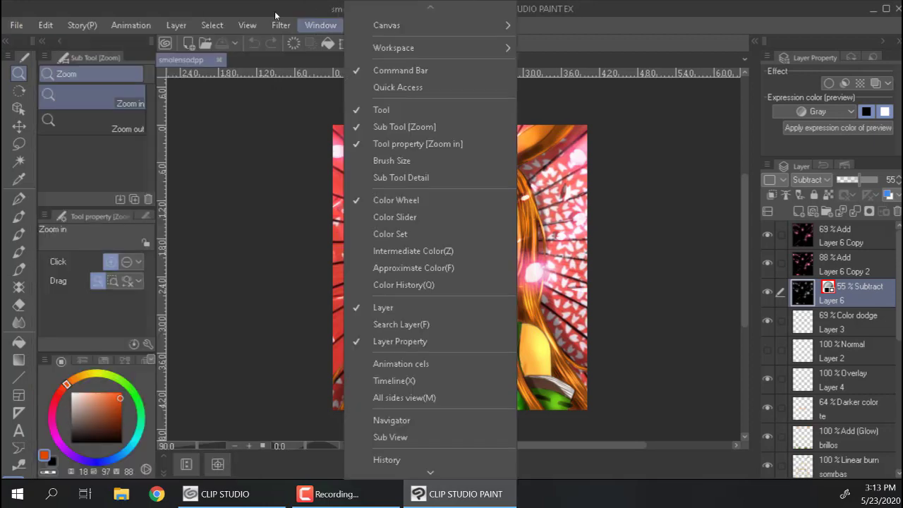
mouse_move(46, 25)
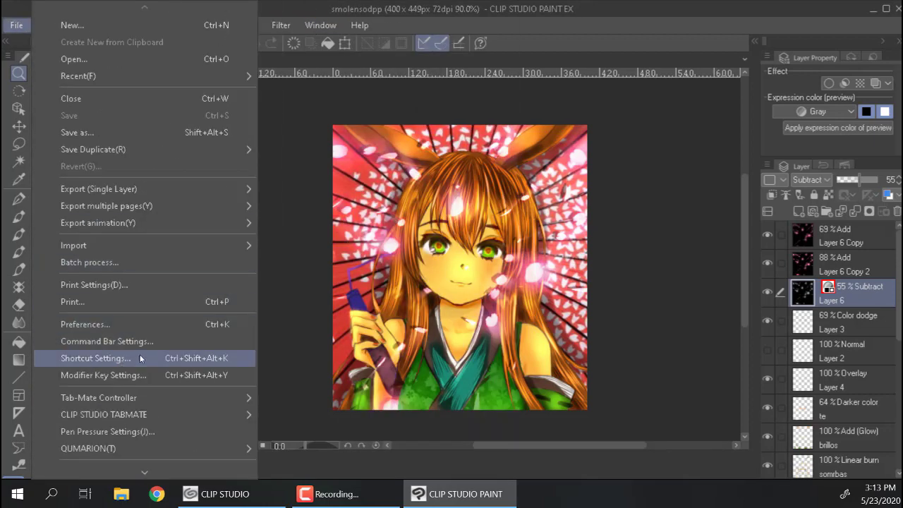
left_click(125, 358)
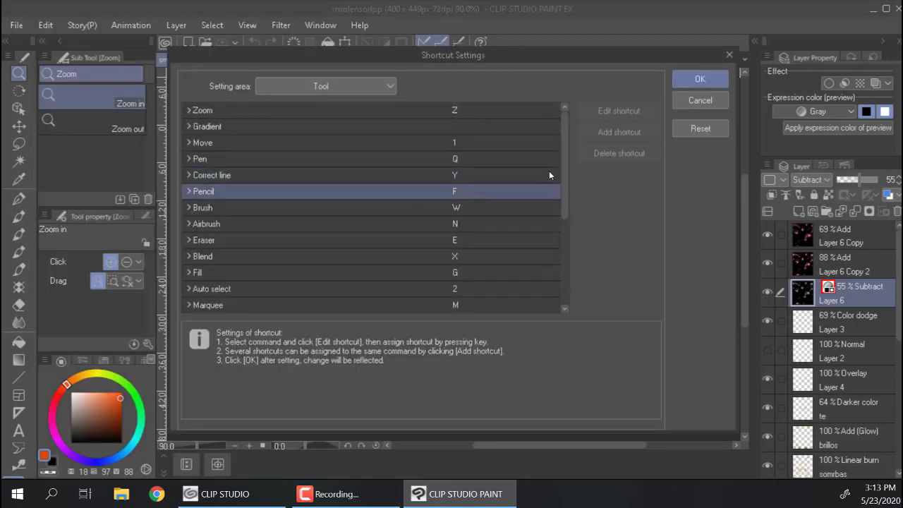
mouse_move(561, 160)
left_mouse_down()
mouse_move(569, 253)
mouse_move(566, 164)
left_mouse_up()
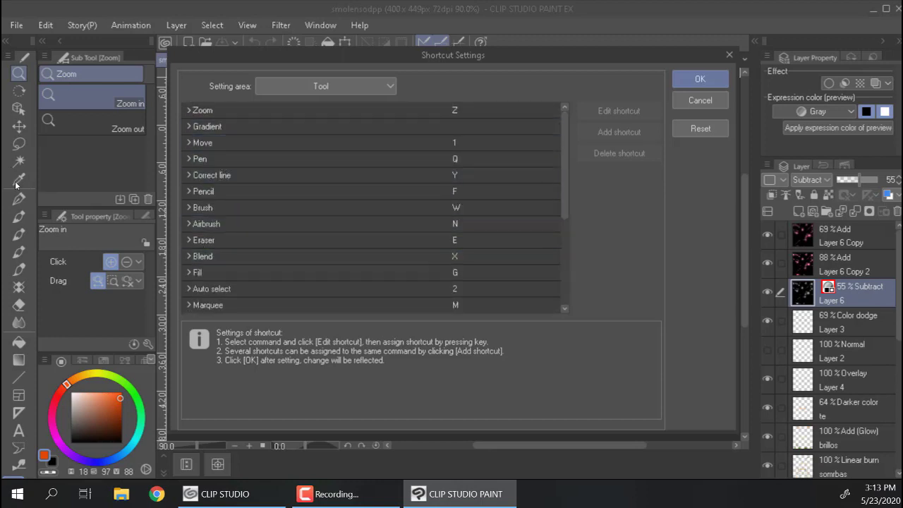
Step: Show the shortcuts of the Options setting area and expand the Canvas and Tool property palette groups
left_click(333, 83)
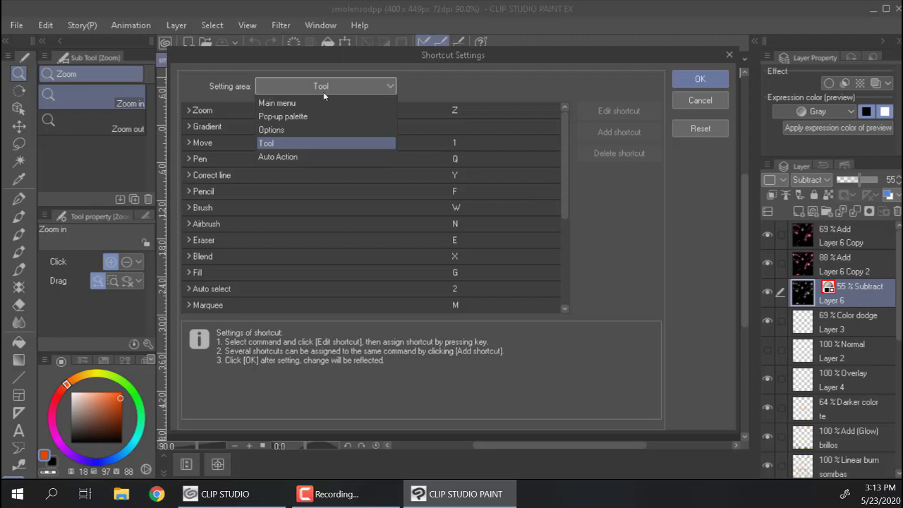
left_click(300, 130)
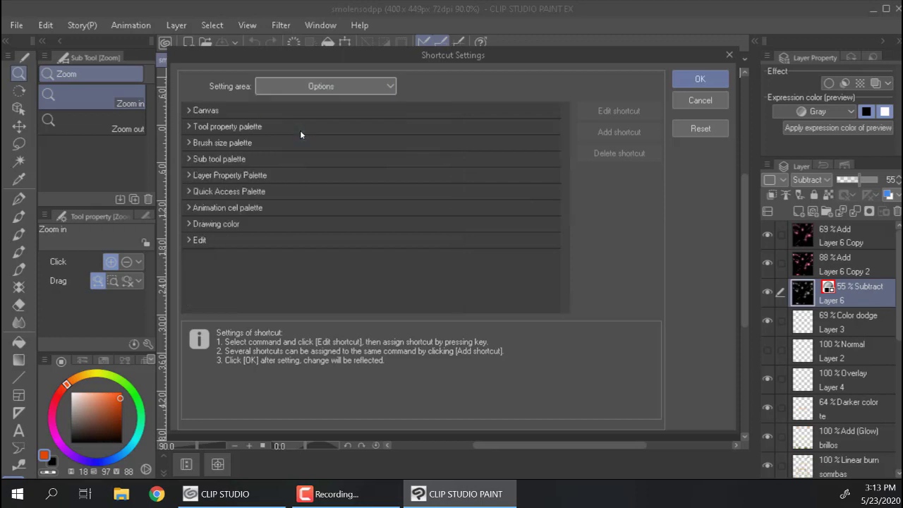
left_click(192, 127)
left_click(189, 111)
Step: Open the Reduce brush size shortcut for editing, look over the other option shortcuts and leave the shortcut settings without saving
left_click(457, 209)
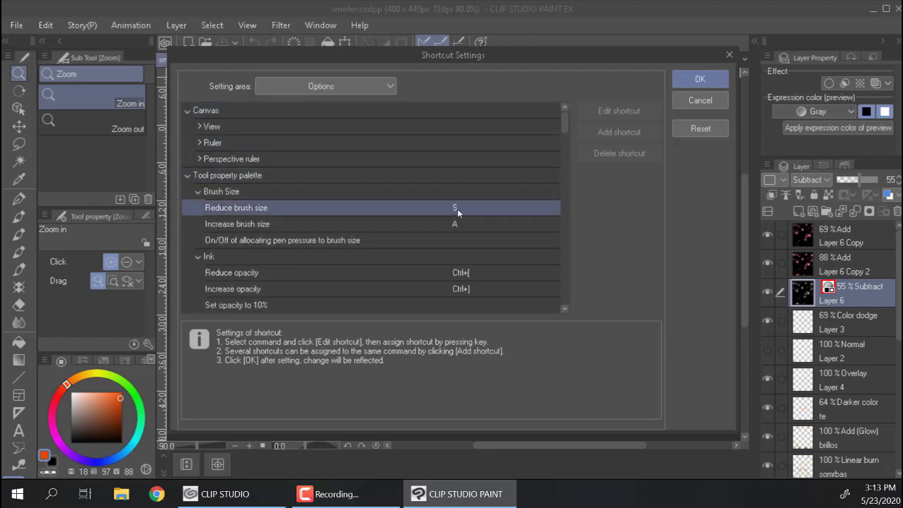
left_click(477, 210)
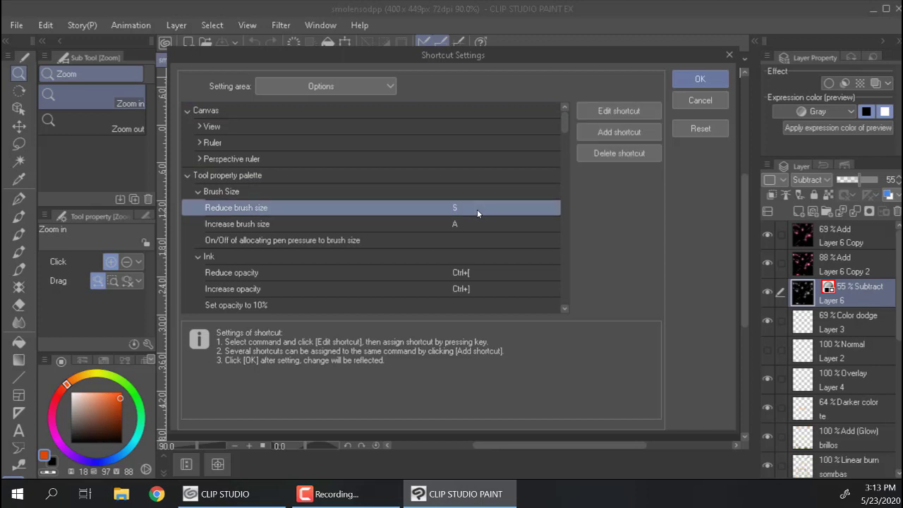
left_click(614, 112)
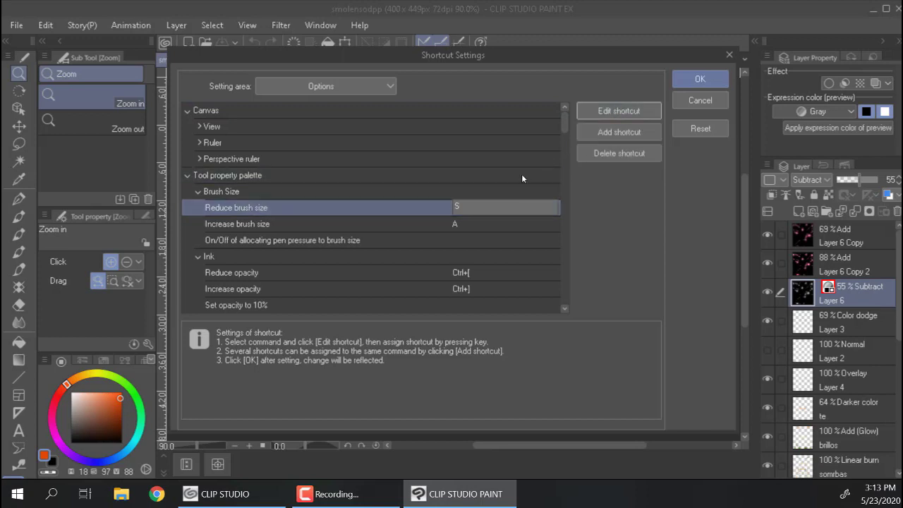
left_click(614, 185)
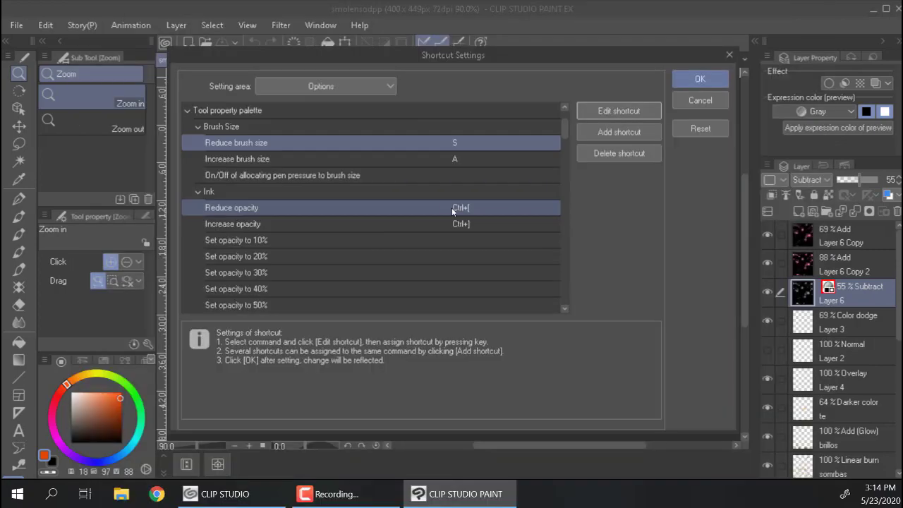
scroll(452, 208, "down", 5)
left_click_drag(566, 241, 564, 113)
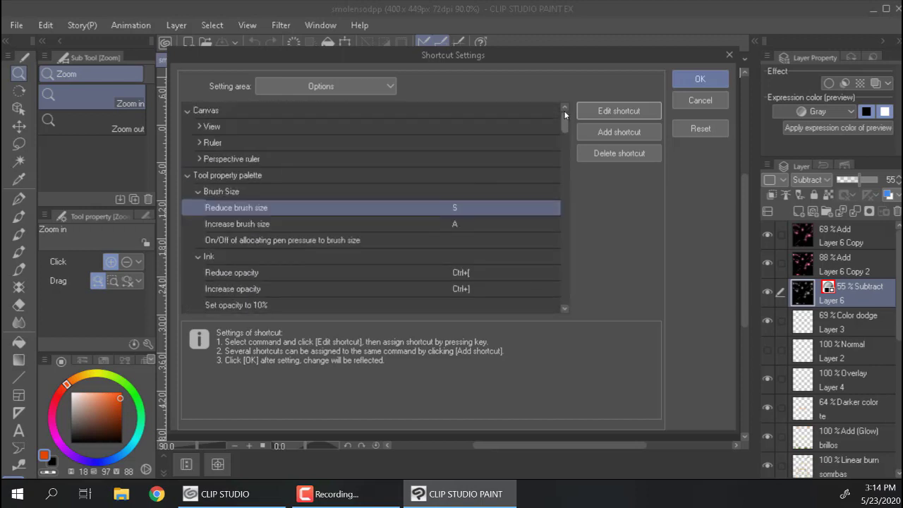
left_click(699, 100)
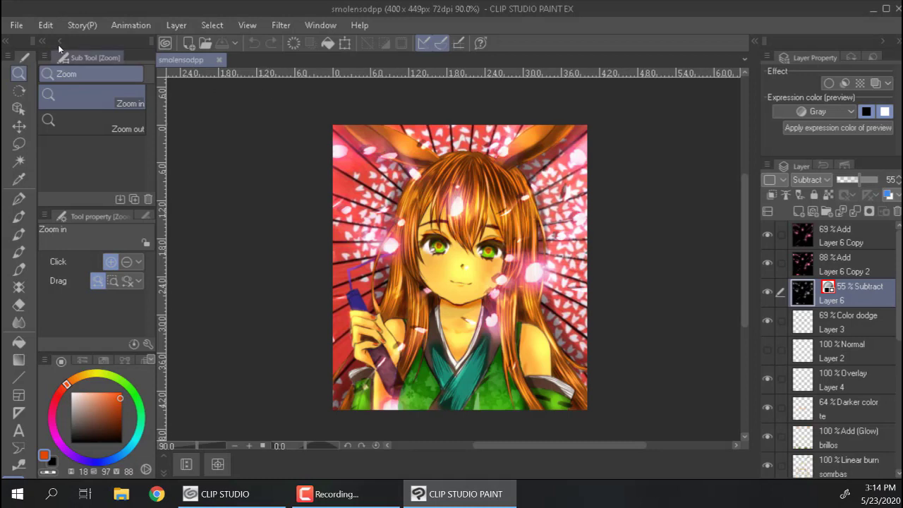
Step: Start a new document and look through the Comic, Printing of fanzine and Animation work types
left_click(17, 25)
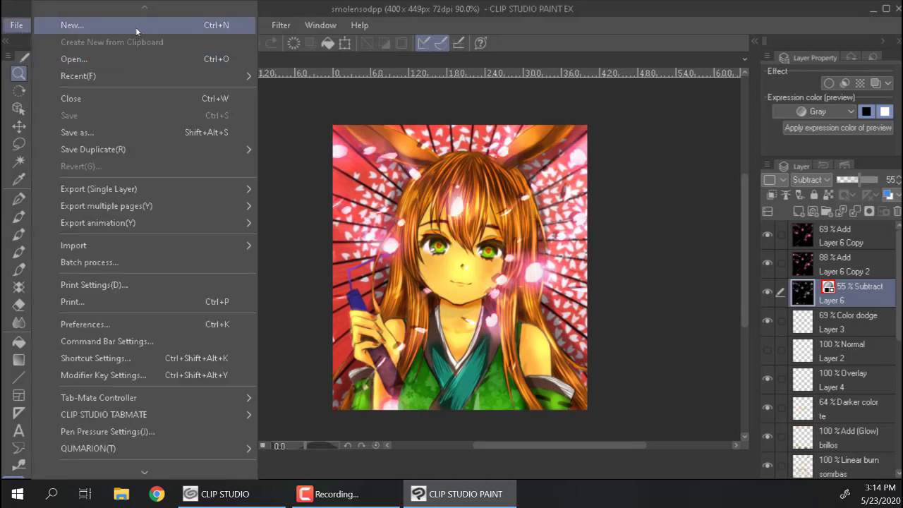
left_click(136, 28)
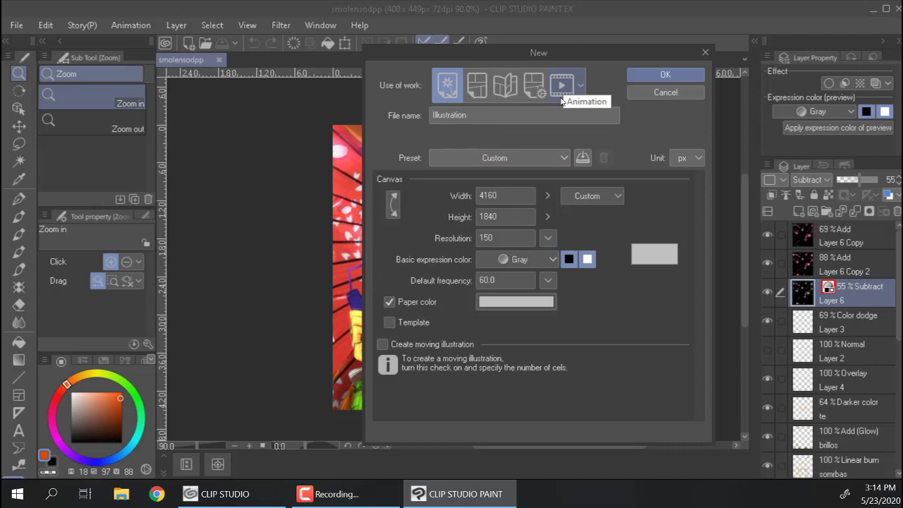
left_click(478, 85)
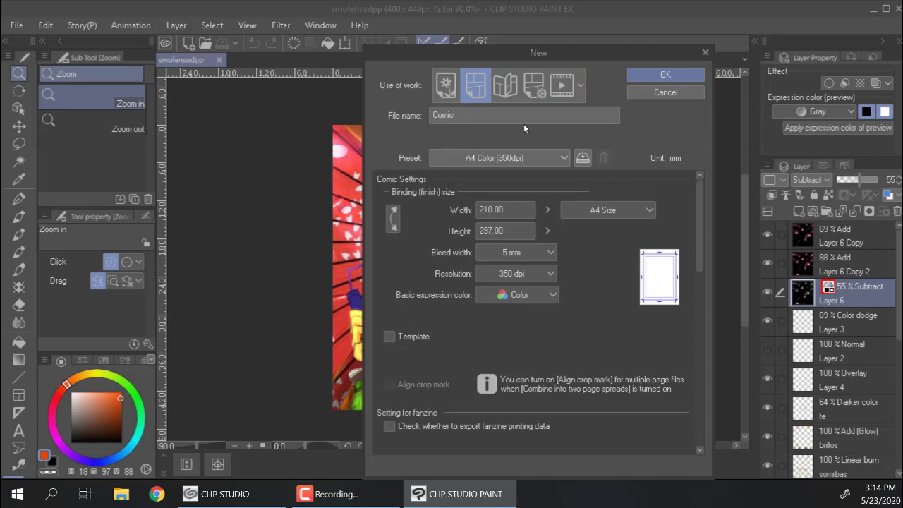
left_click(533, 85)
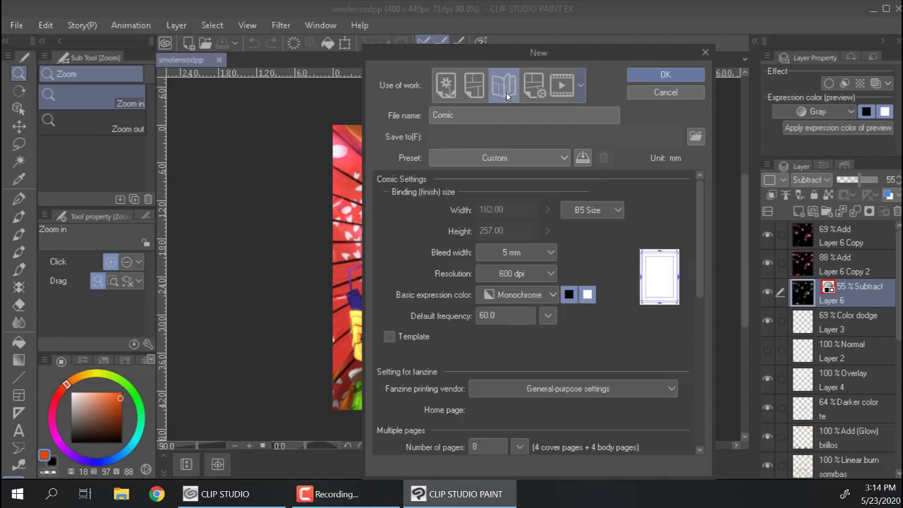
left_click(562, 85)
left_click(581, 86)
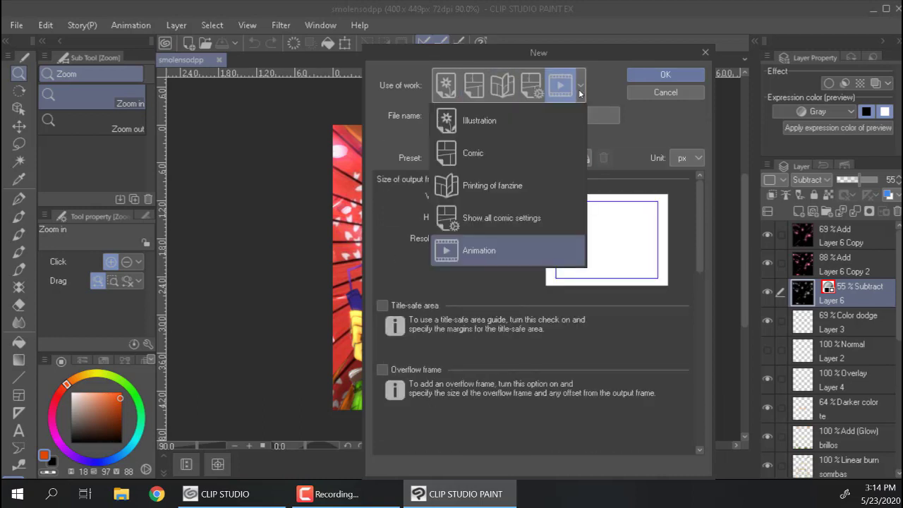
left_click(611, 65)
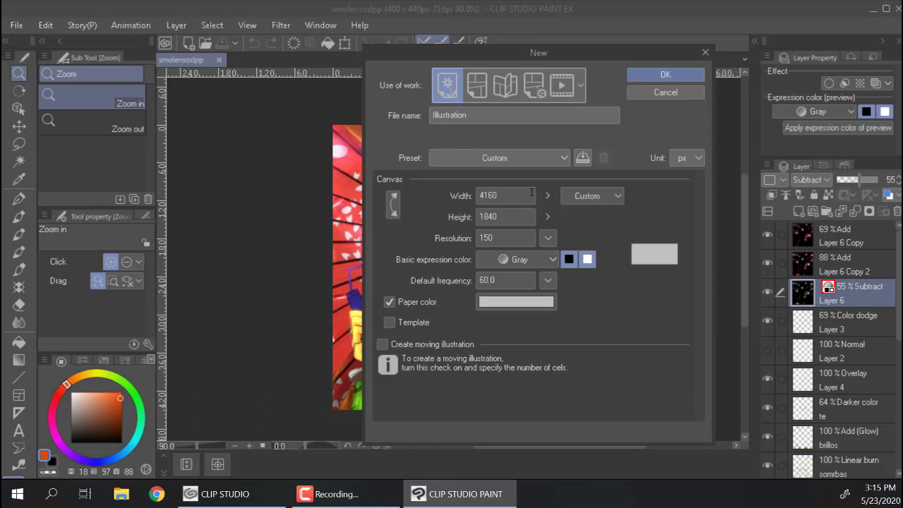
Step: Review the size presets and units, then create a gray illustration canvas of 4160 × 1840 px at 150 dpi
left_click(579, 198)
left_click(581, 199)
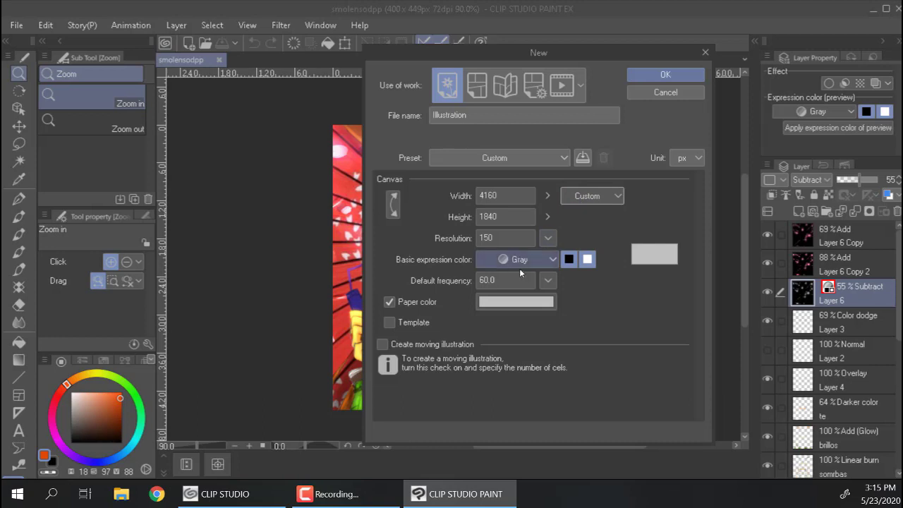
left_click(679, 161)
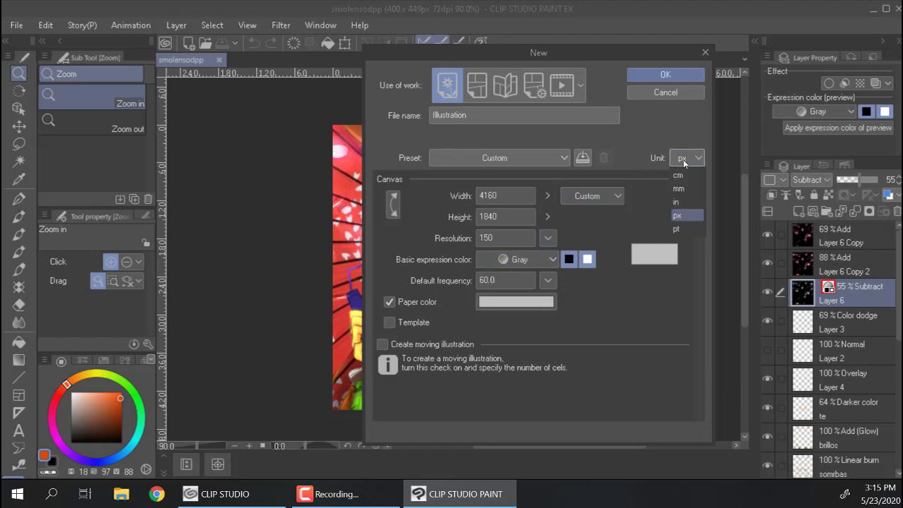
left_click(664, 131)
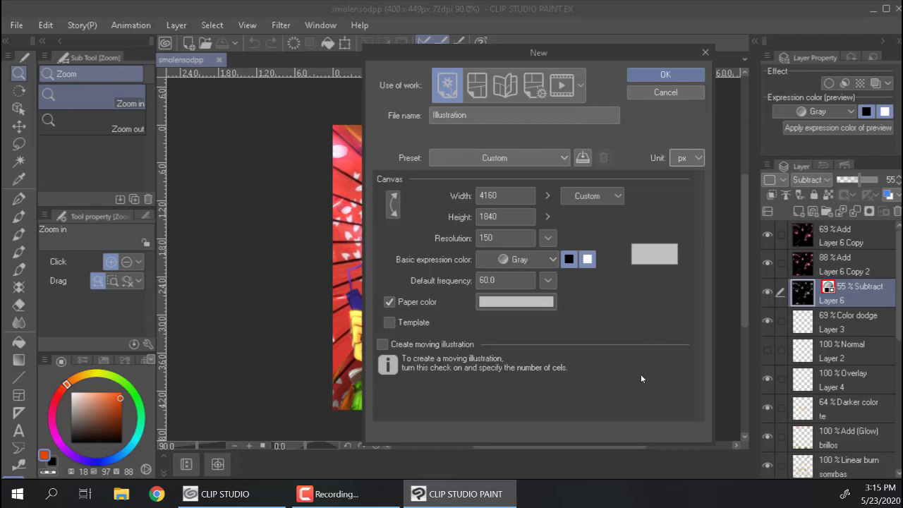
left_click(503, 199)
left_click(500, 238)
left_click(678, 75)
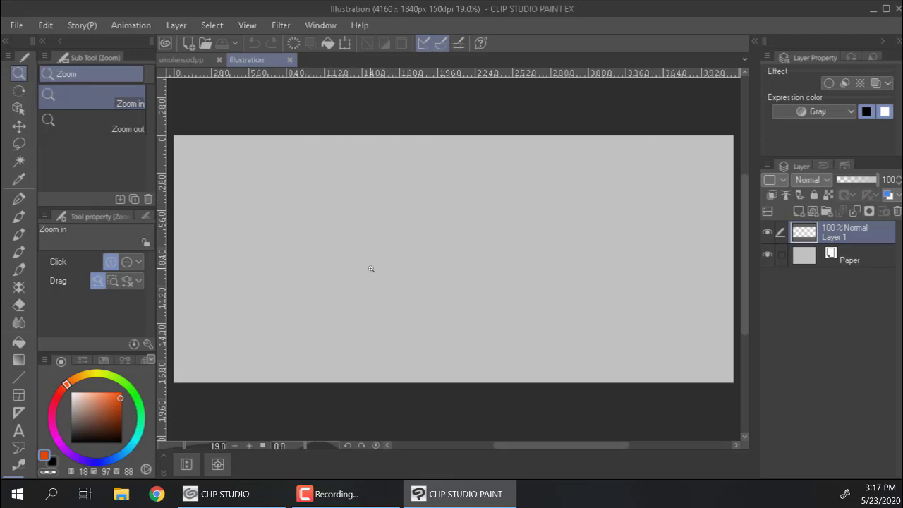
Step: Zoom the blank canvas in and out with the Zoom tool and display it at 100%
mouse_move(381, 266)
left_mouse_down()
mouse_move(467, 273)
mouse_move(391, 275)
left_mouse_up()
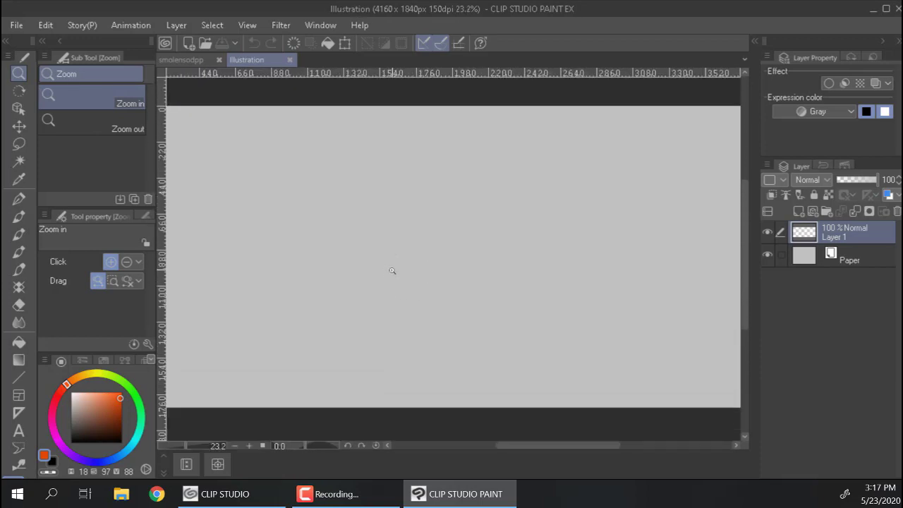
mouse_move(387, 262)
left_mouse_down()
mouse_move(374, 273)
mouse_move(348, 262)
mouse_move(417, 282)
mouse_move(371, 247)
mouse_move(423, 275)
mouse_move(393, 256)
left_mouse_up()
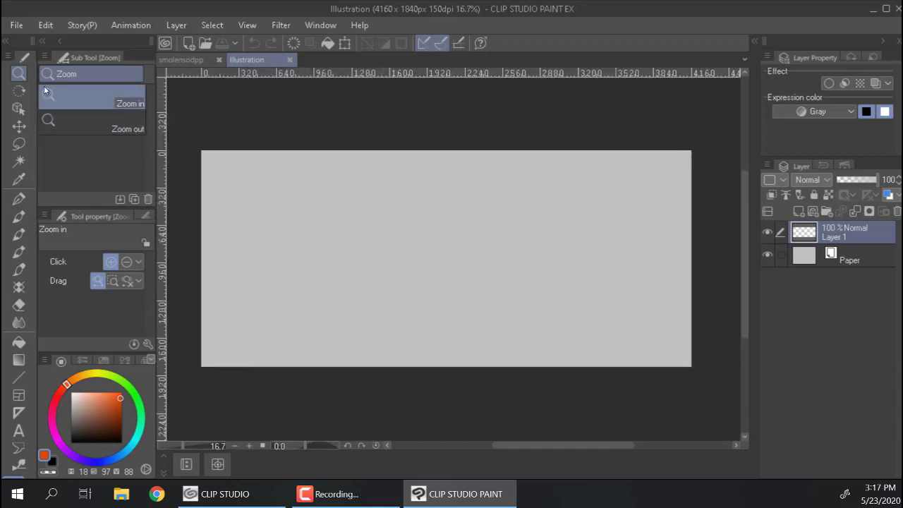
double_click(24, 76)
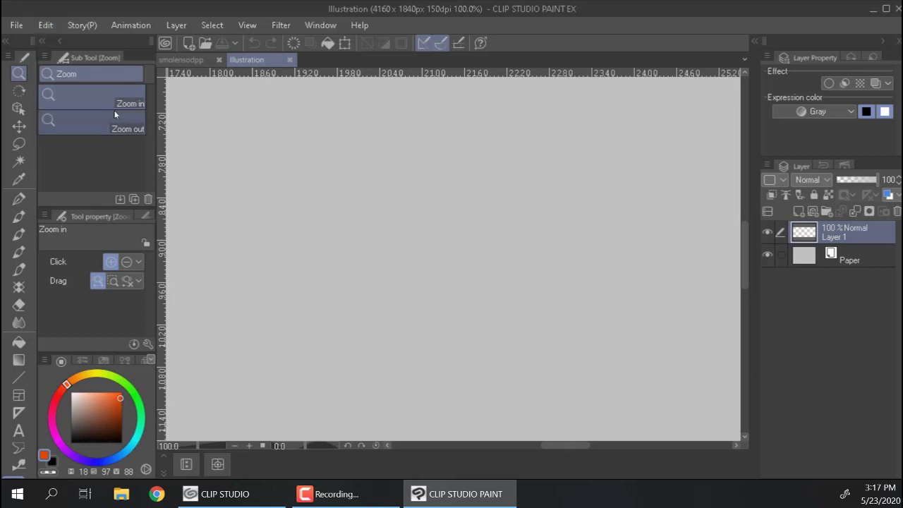
Step: Tilt the canvas view to about -7.6 degrees with the Rotate tool and fit most of it in view
left_click(19, 92)
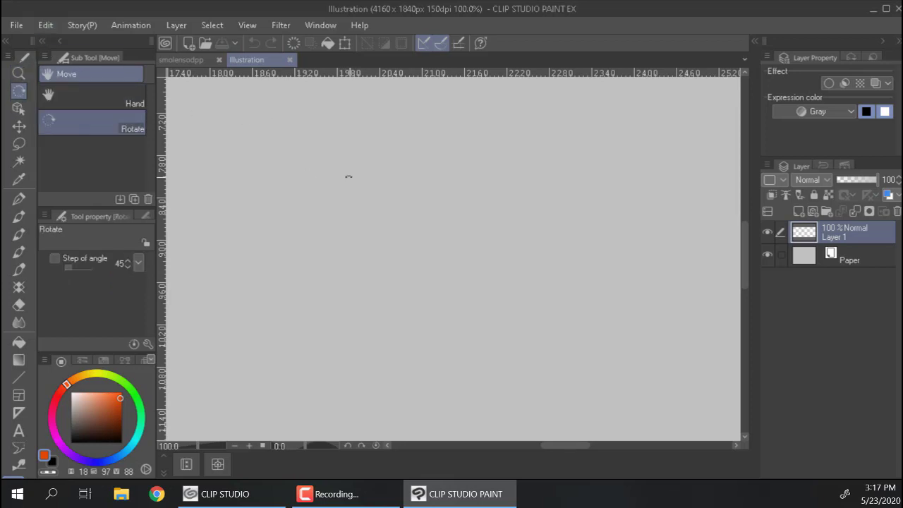
left_click_drag(355, 169, 274, 183)
scroll(416, 209, "down", 8)
scroll(405, 182, "up", 2)
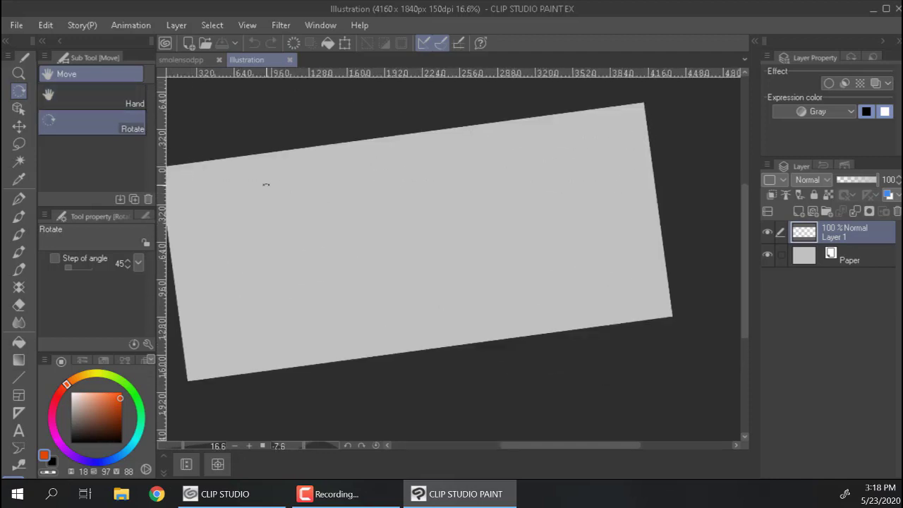
Step: Pan the canvas with the Move layer tool active, then return to the Rotate tool and tilt the view to about -25.6 degrees
left_click(20, 128)
left_click_drag(436, 216, 419, 227)
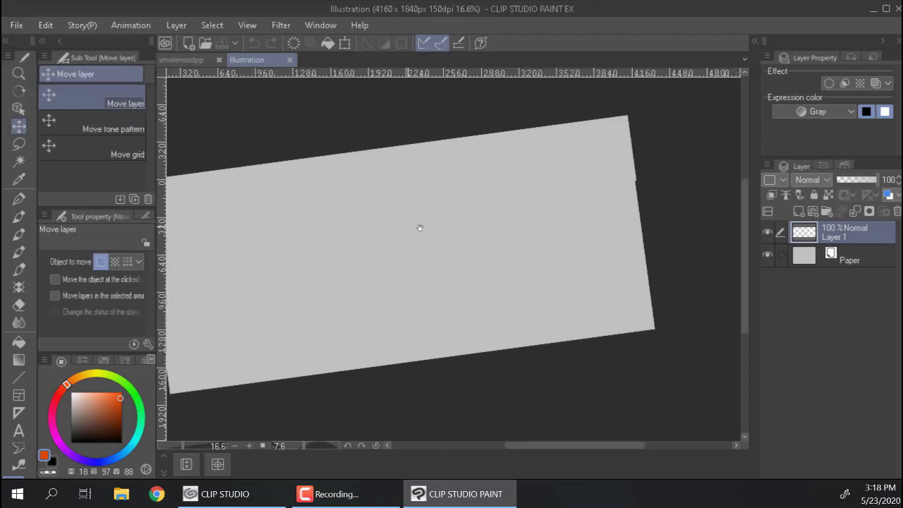
key("r")
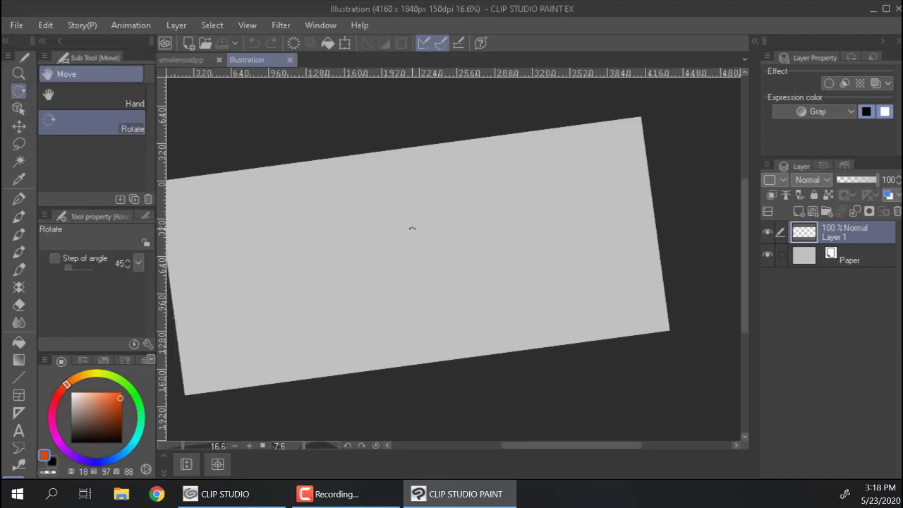
left_click_drag(401, 247, 395, 225)
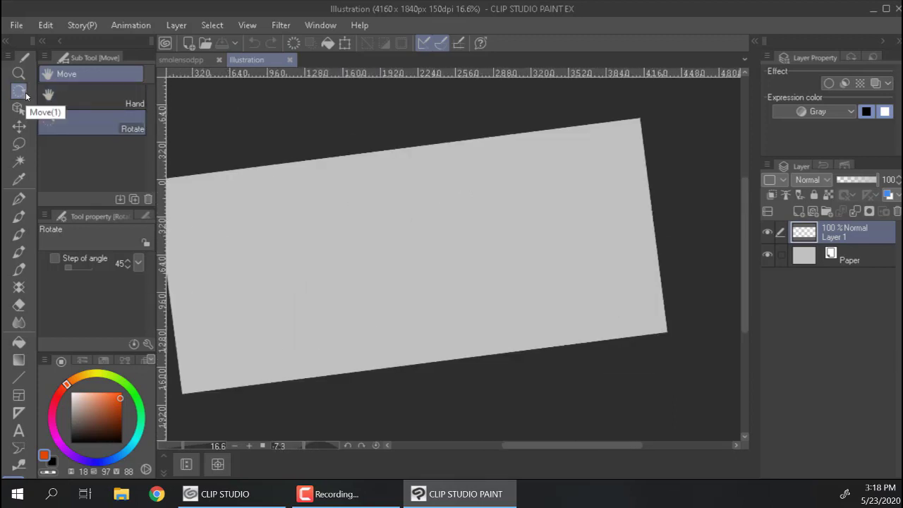
left_click_drag(443, 171, 416, 176)
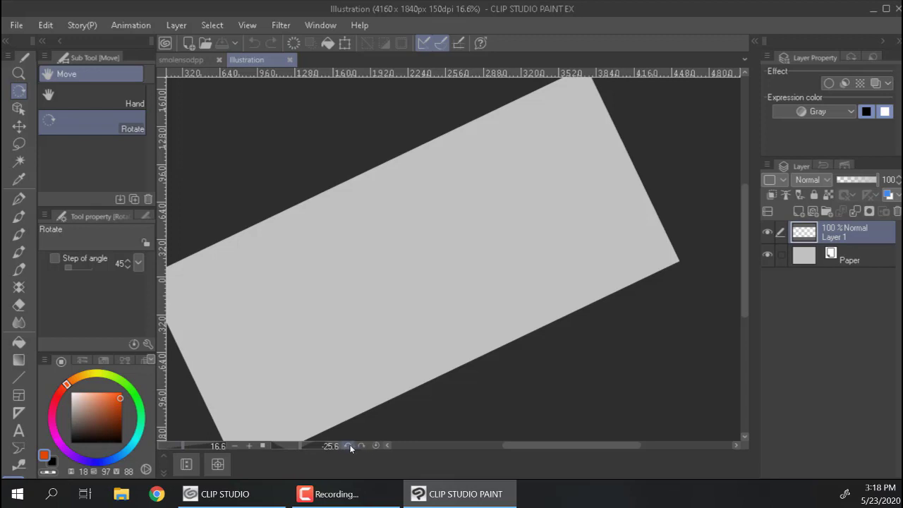
Step: Display the tilted canvas at 100% and zoom back out to about 22.5%
left_click(263, 445)
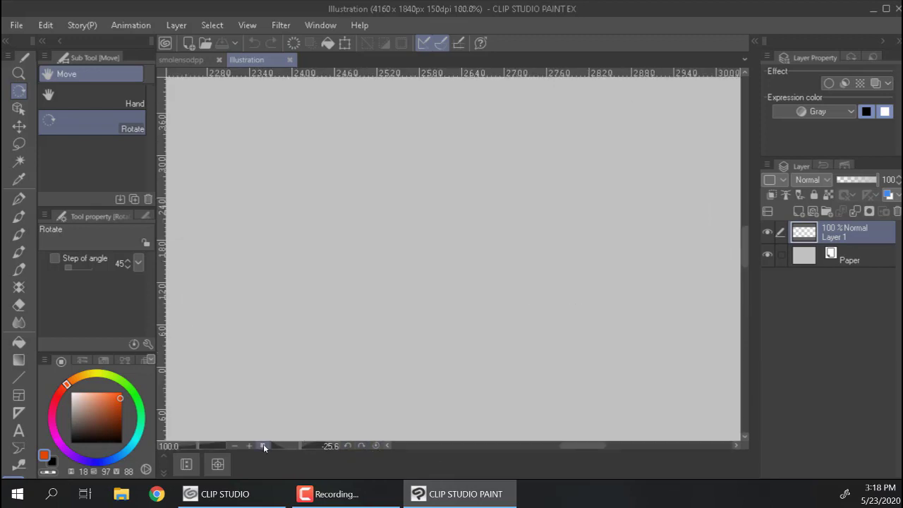
scroll(424, 248, "down", 3)
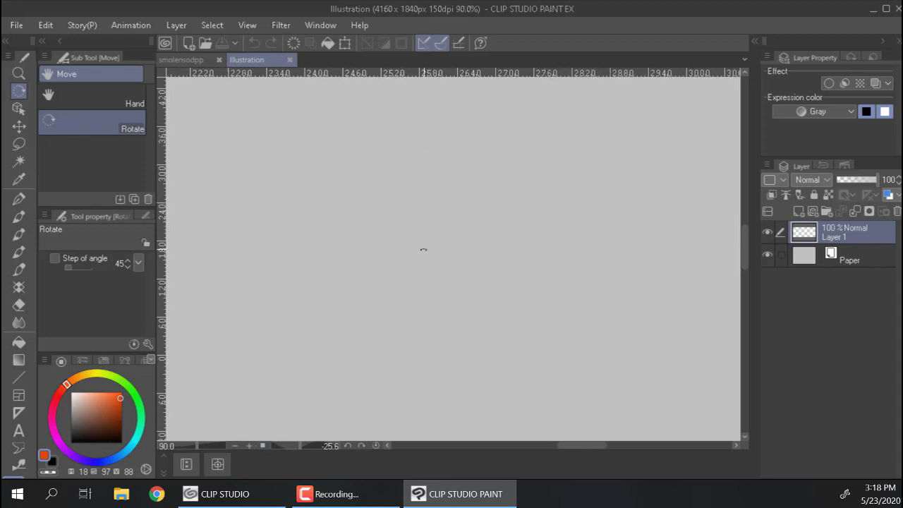
scroll(424, 250, "down", 5)
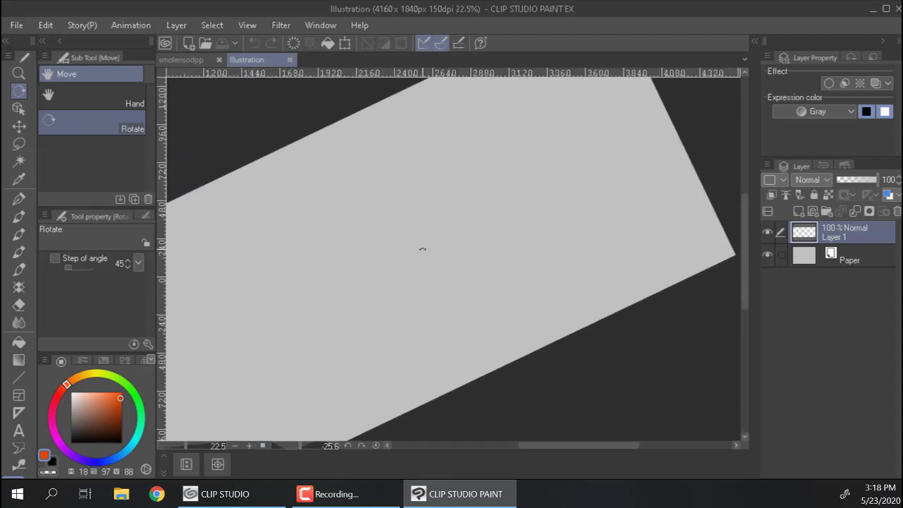
Step: Reset the canvas view rotation, shift the canvas sideways and turn the view to about 44.1 degrees
left_click(376, 446)
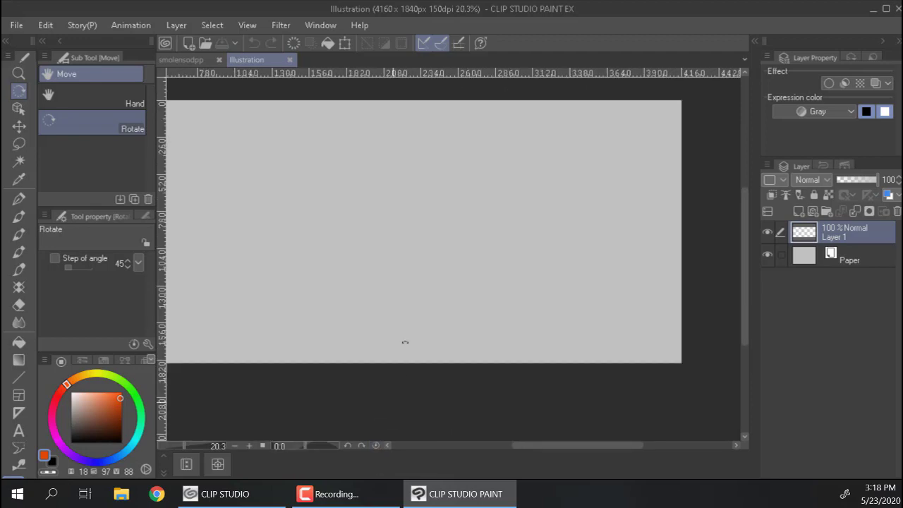
left_click_drag(405, 294, 467, 275)
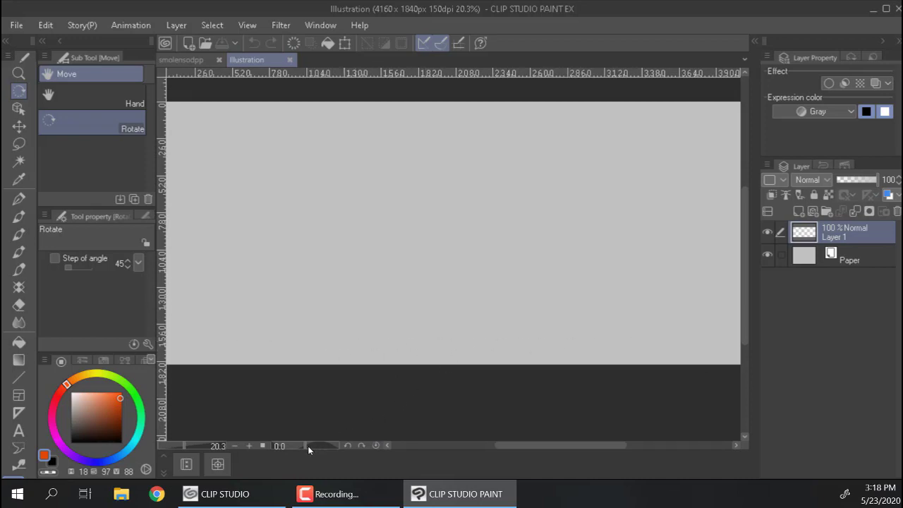
left_click_drag(307, 446, 314, 445)
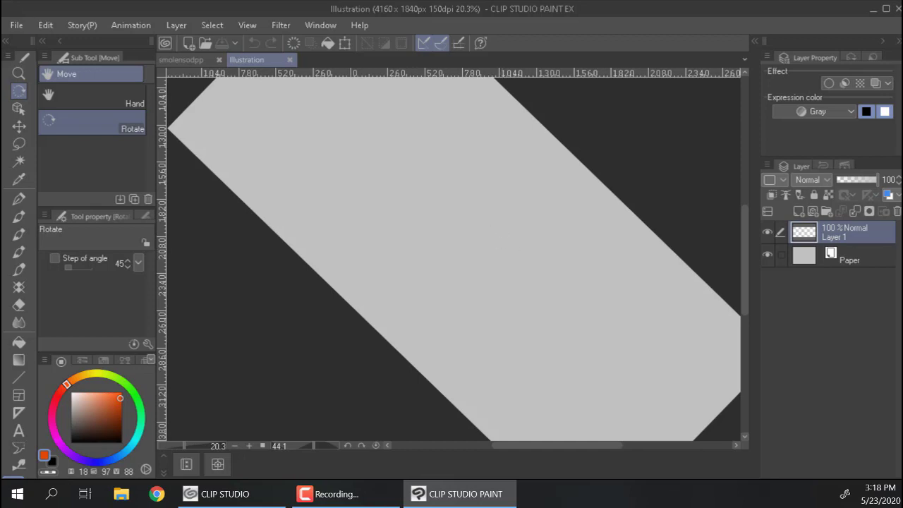
Step: Open the image 20191207_124545.jpg and select the sketched figure with a rectangular marquee
left_click(16, 25)
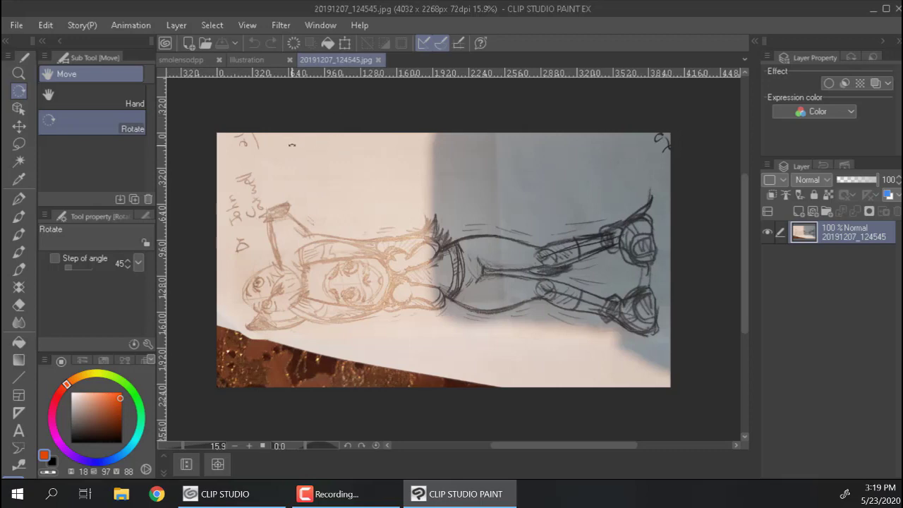
key("m")
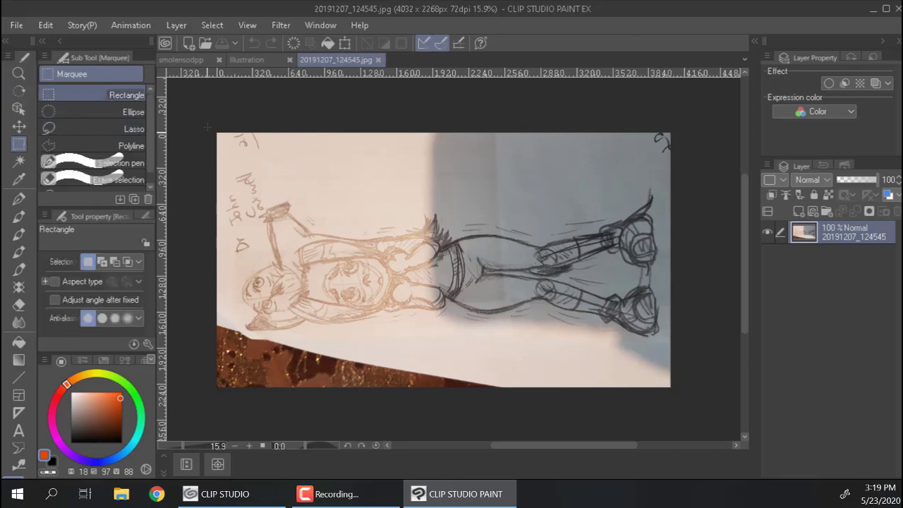
left_click_drag(212, 131, 621, 377)
left_click(277, 173)
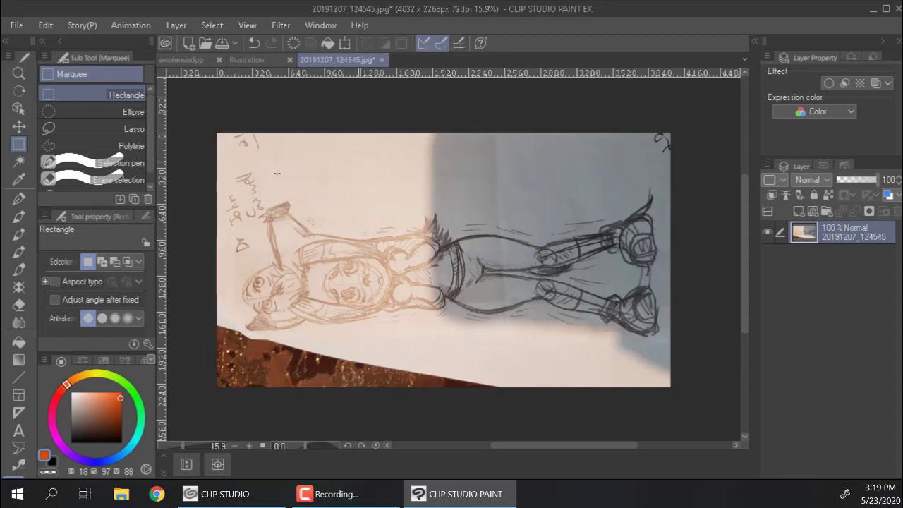
left_click_drag(222, 189, 672, 344)
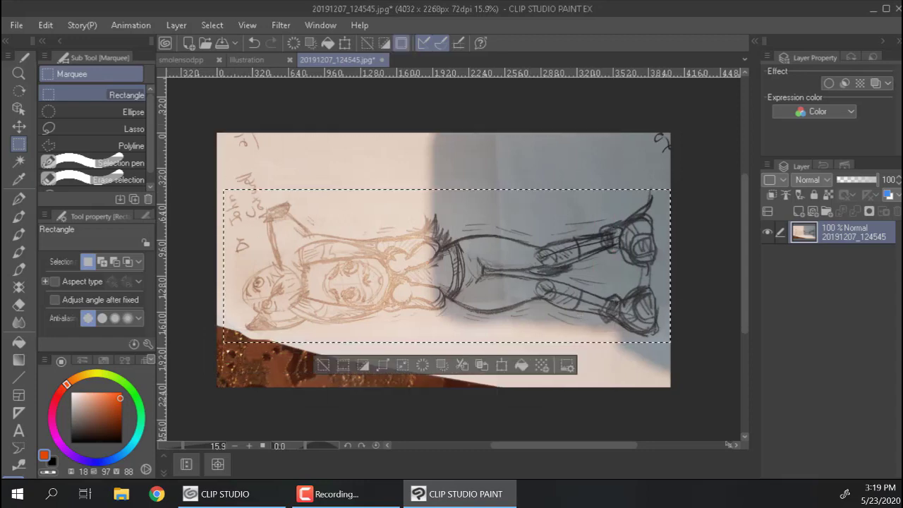
Step: Copy the selected sketch into the Illustration canvas as a new layer, with that canvas's view rotation reset
left_click(252, 63)
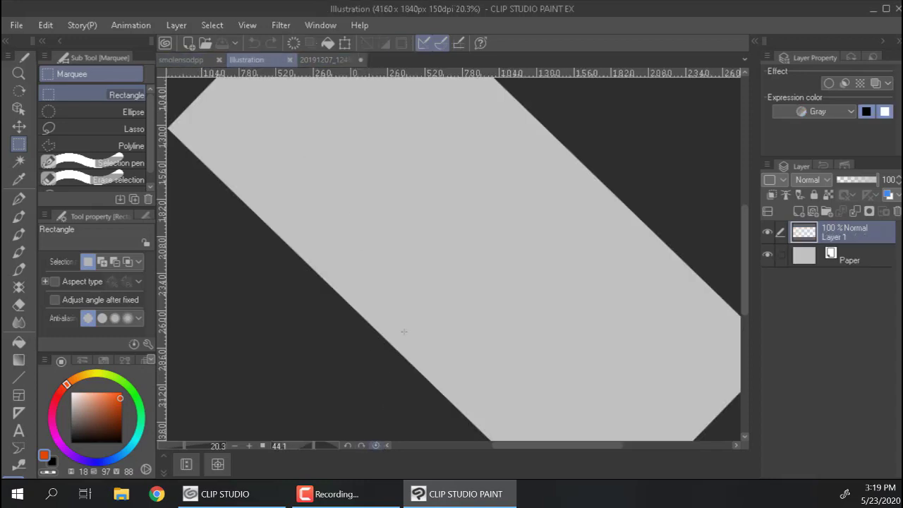
key("ctrl+@")
key("ctrl+v")
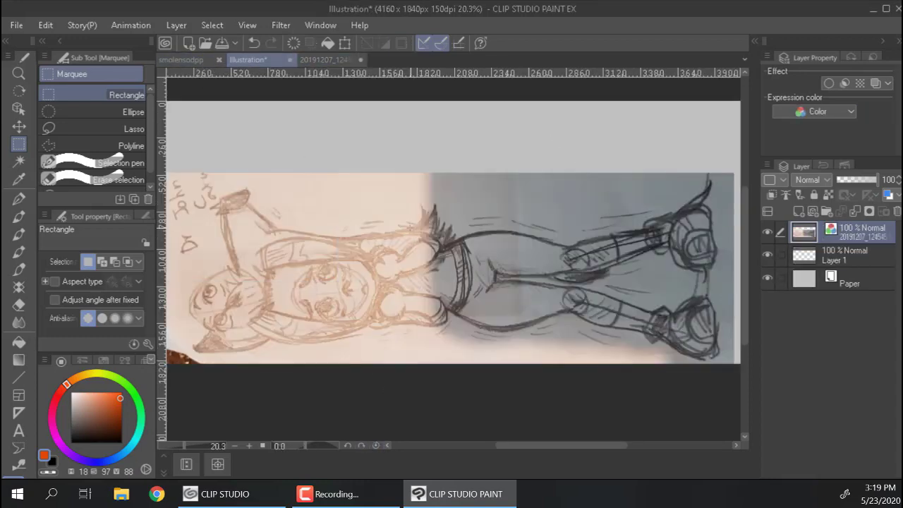
Step: Rotate the Illustration canvas by 90 degrees clockwise so the sketched figure stands upright
key("ctrl+space")
left_click_drag(472, 254, 441, 256)
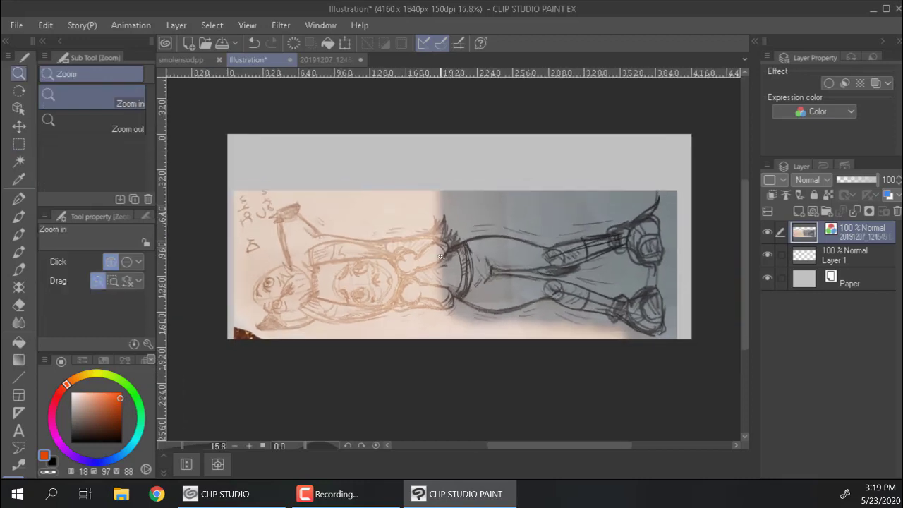
left_click(45, 24)
mouse_move(202, 348)
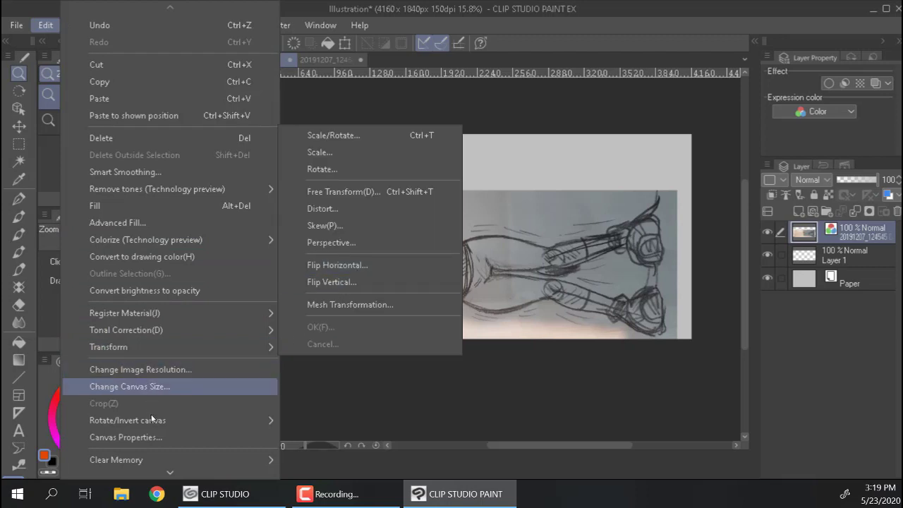
mouse_move(167, 422)
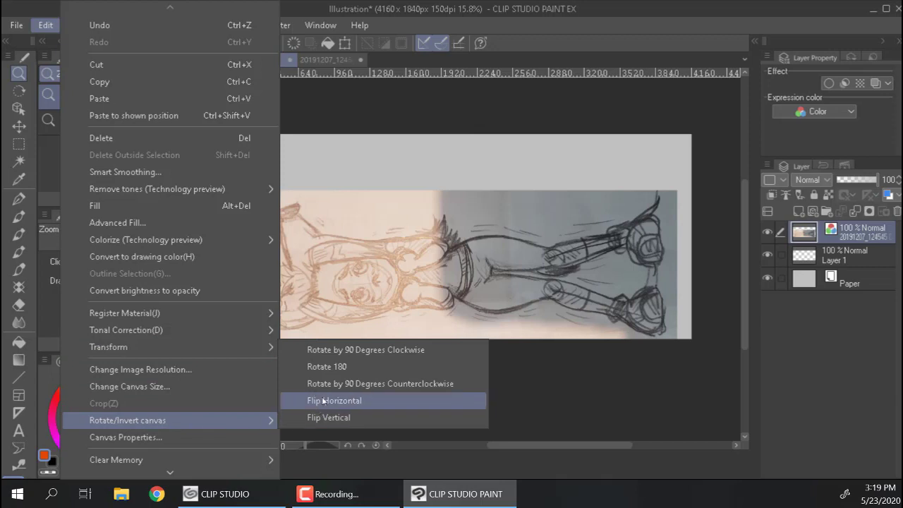
left_click(350, 353)
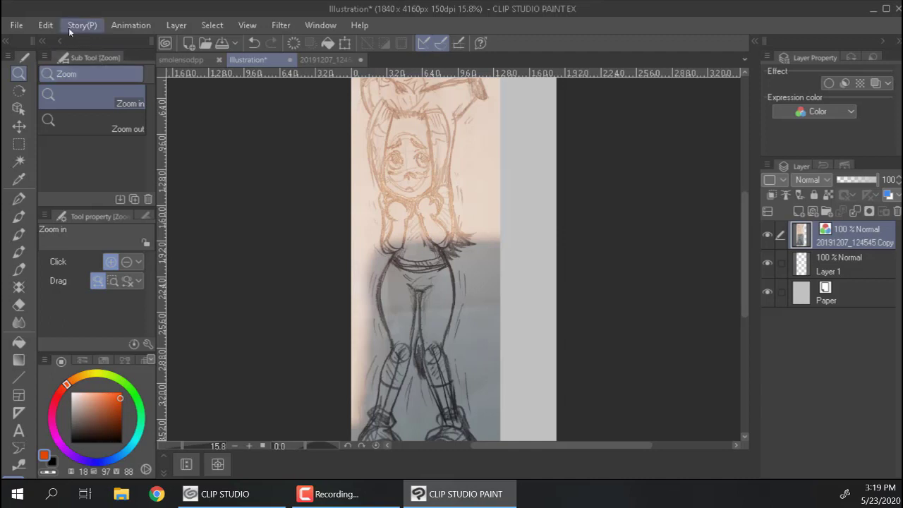
Step: Try flipping the pasted sketch layer vertically
left_click(45, 25)
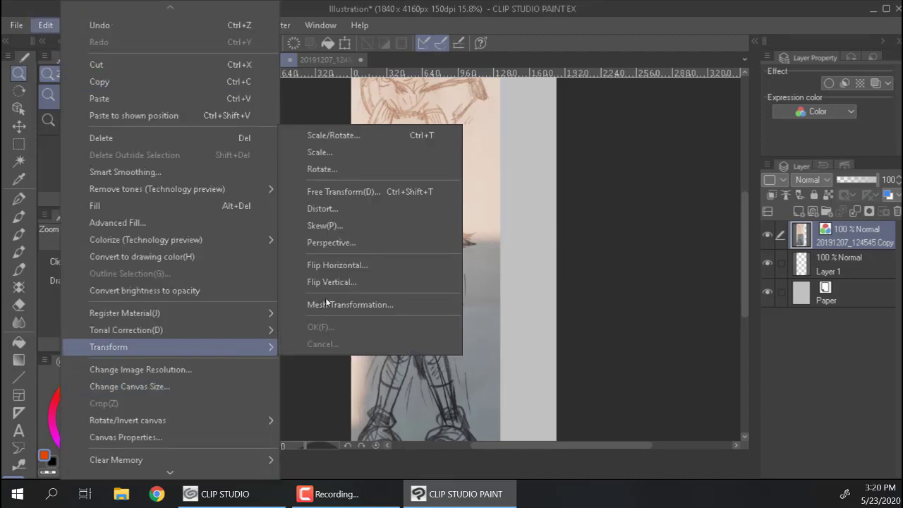
left_click(334, 286)
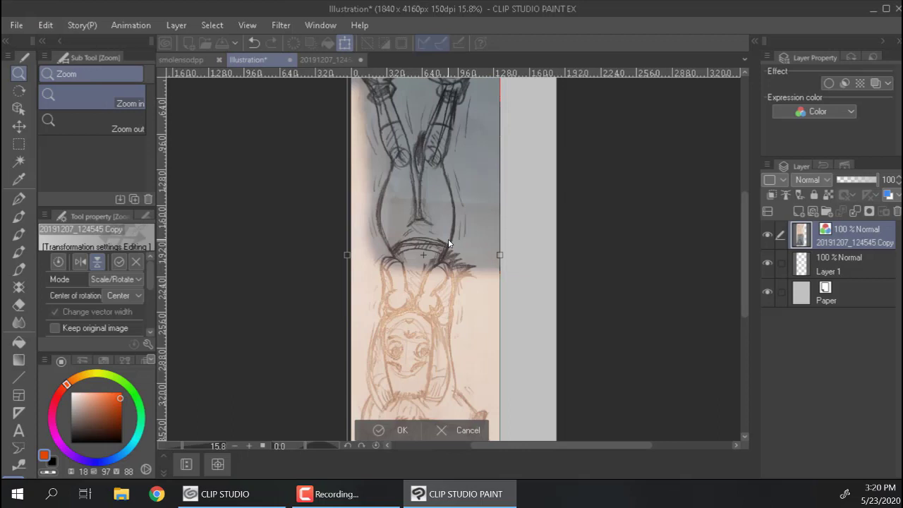
key("Escape")
left_click(51, 28)
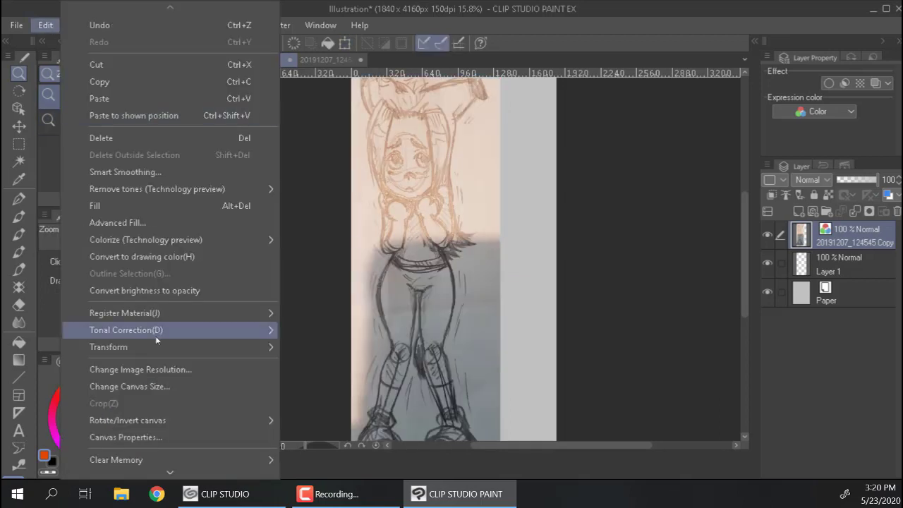
left_click(608, 115)
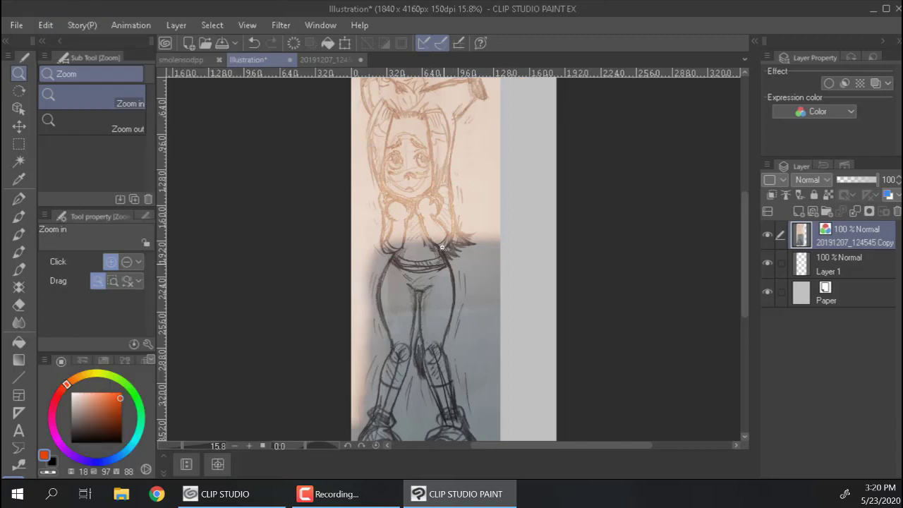
Step: Lower the sketch layer's opacity to 47% and set its expression color to Gray
left_click(856, 179)
left_click(839, 114)
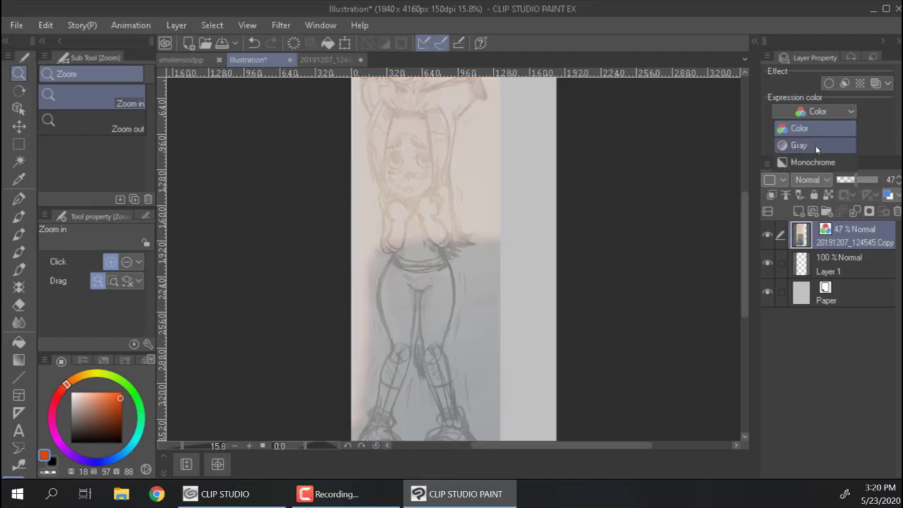
left_click(816, 146)
left_click(493, 219)
left_click(472, 214)
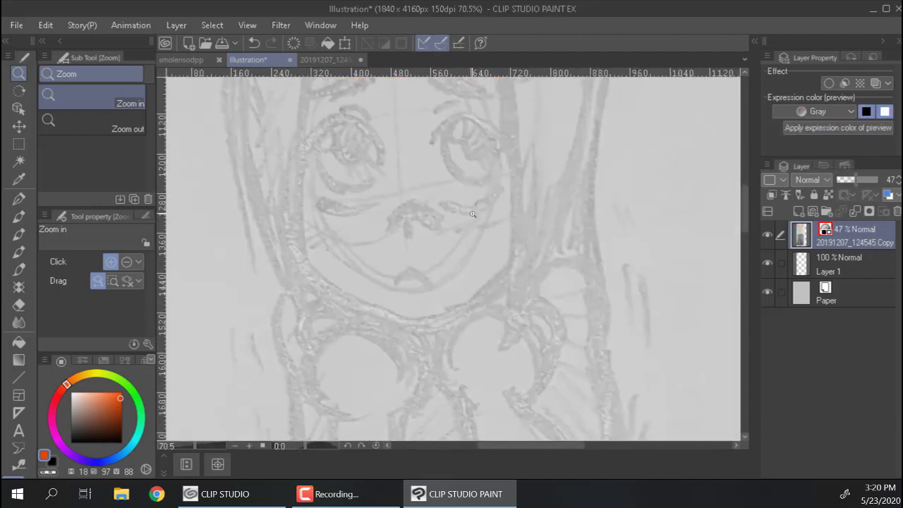
Step: Trace the chin and jaw curve of the sketched face using the G-pen at brush size 17.5
left_click_drag(460, 210, 508, 276)
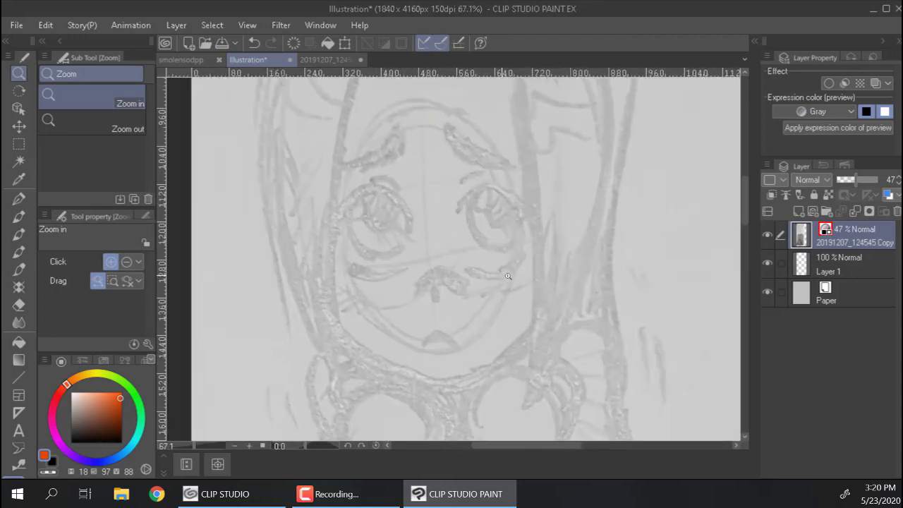
scroll(507, 276, "up", 1)
key("p")
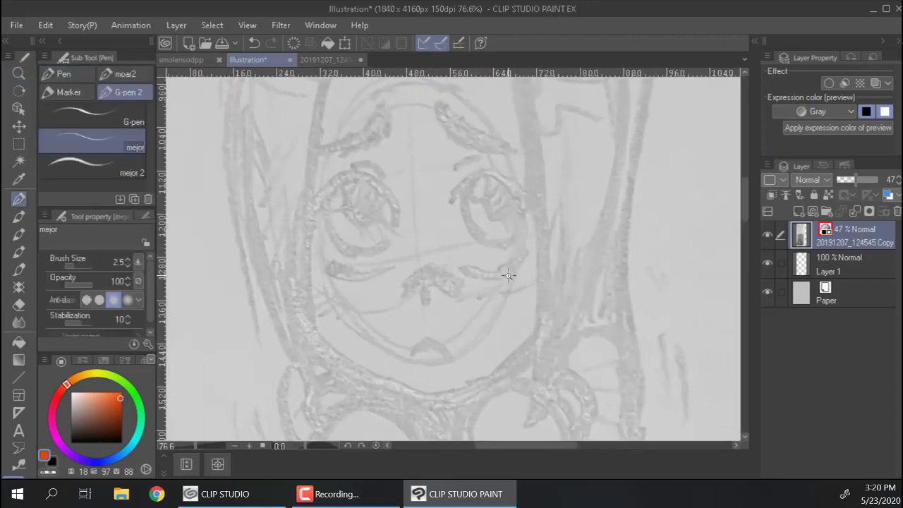
left_click(92, 117)
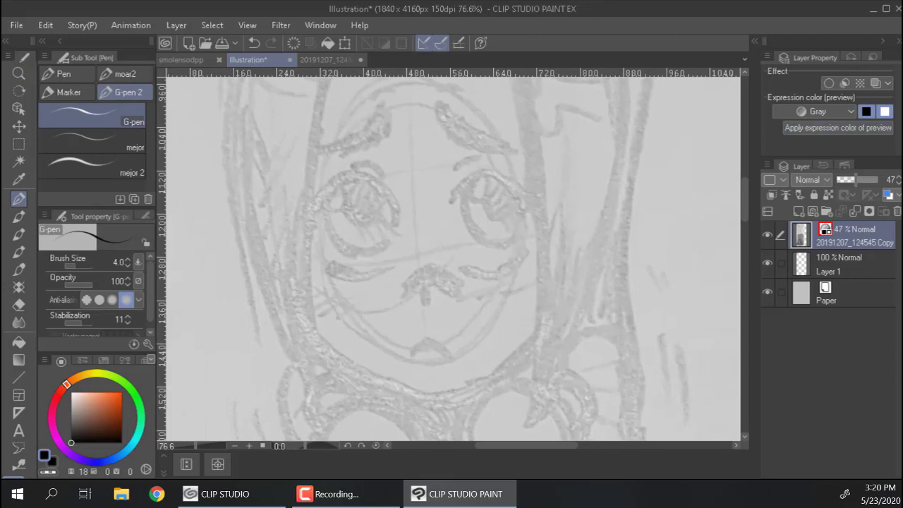
key("bracketright")
key("bracketright")
key("bracketright")
key("bracketright")
key("bracketright")
key("bracketright")
key("bracketright")
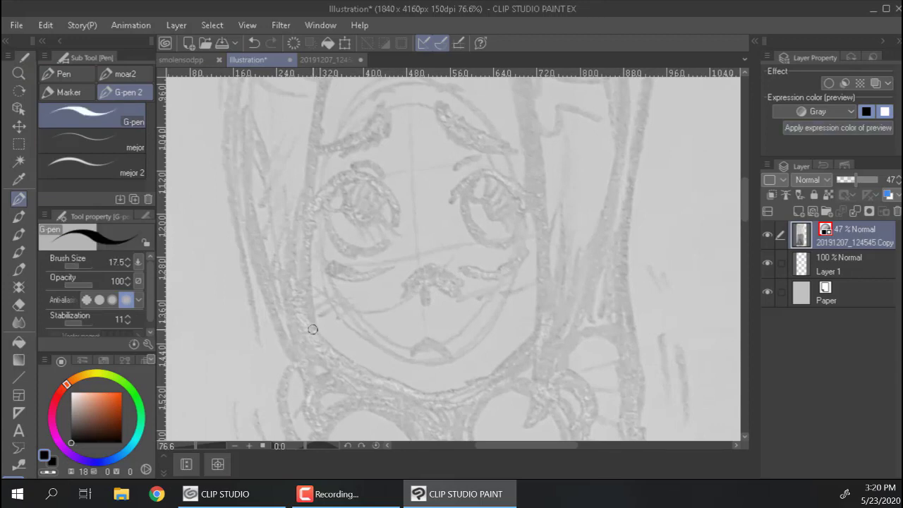
mouse_move(310, 326)
left_mouse_down()
mouse_move(348, 358)
mouse_move(446, 390)
mouse_move(538, 323)
left_mouse_up()
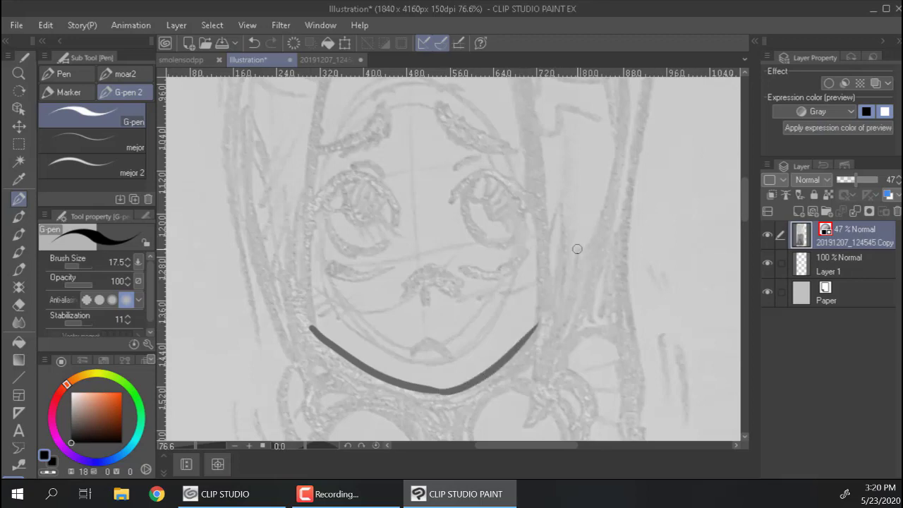
Step: Extend the jawline up along both cheeks, reducing the brush size to 15 for the second cheek
left_click_drag(575, 207, 544, 197)
left_click_drag(393, 405, 319, 343)
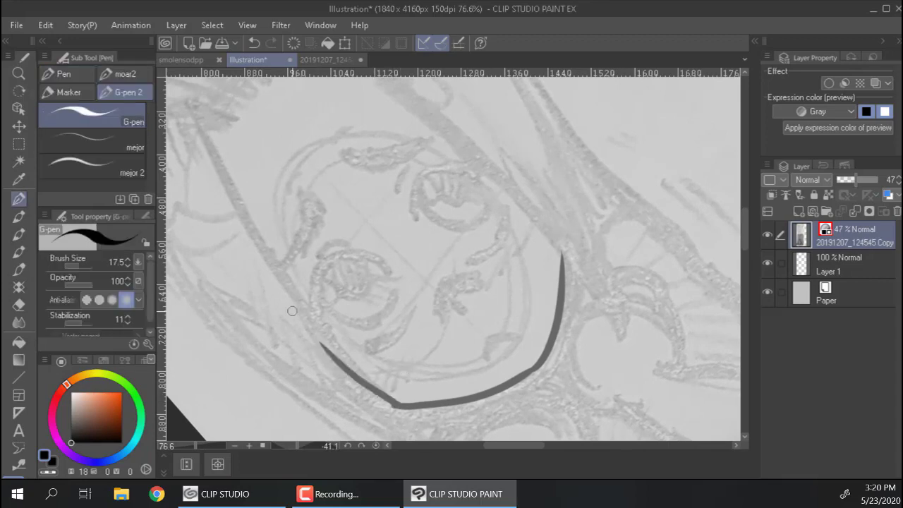
key("bracketleft")
left_click_drag(561, 261, 507, 189)
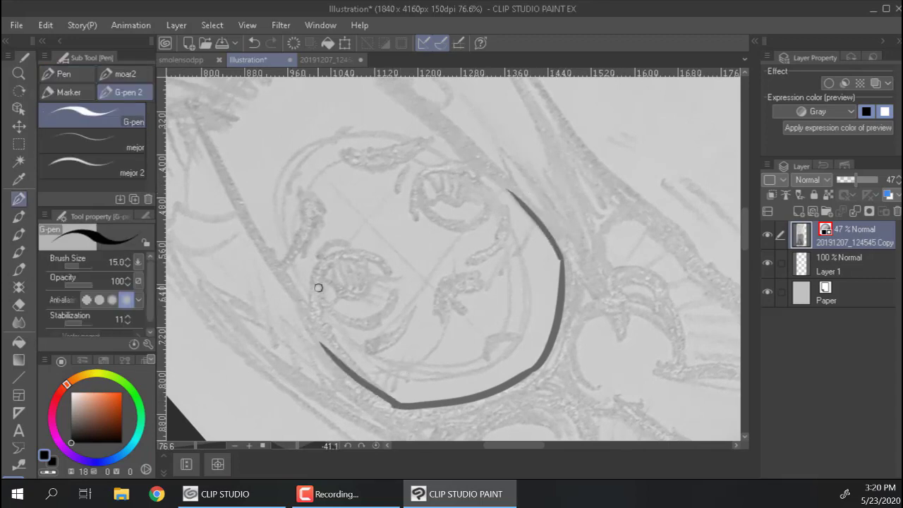
Step: Set the brush size to 20 and trace the upper eyelids of both eyes
key("bracketright")
key("bracketright")
left_click_drag(313, 307, 343, 254)
mouse_move(313, 286)
left_mouse_down()
mouse_move(343, 254)
mouse_move(361, 252)
left_mouse_up()
mouse_move(416, 211)
left_mouse_down()
mouse_move(413, 202)
mouse_move(451, 166)
mouse_move(516, 163)
mouse_move(530, 201)
mouse_move(532, 278)
mouse_move(457, 326)
mouse_move(522, 286)
left_mouse_up()
Step: Draw four hair strands beside one eye at size 20 and four more over the middle of the forehead at size 17.5
key("shift+space")
mouse_move(443, 373)
left_mouse_down()
mouse_move(527, 343)
mouse_move(647, 322)
left_mouse_up()
left_click_drag(484, 372, 656, 337)
left_click_drag(513, 373, 656, 353)
left_click_drag(540, 377, 648, 370)
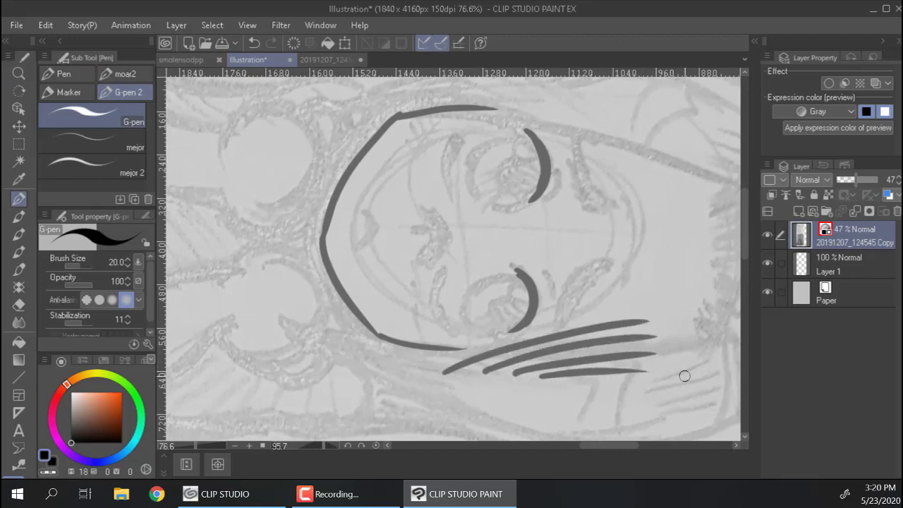
key("bracketleft")
left_click_drag(557, 266, 670, 246)
left_click_drag(561, 247, 686, 234)
left_click_drag(569, 226, 685, 227)
left_click_drag(481, 224, 675, 223)
Step: Reset the rotated canvas view to 0 degrees and zoom out to 49.7%
key("r")
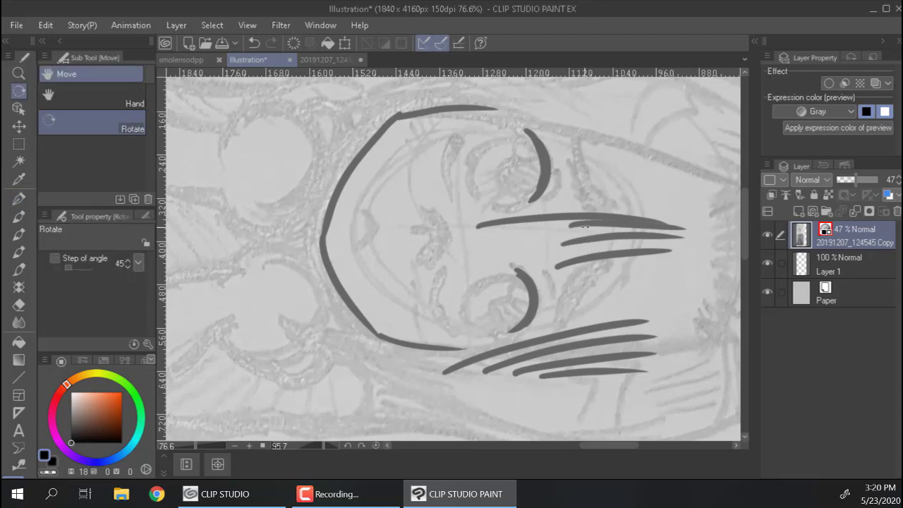
left_click_drag(602, 217, 586, 227)
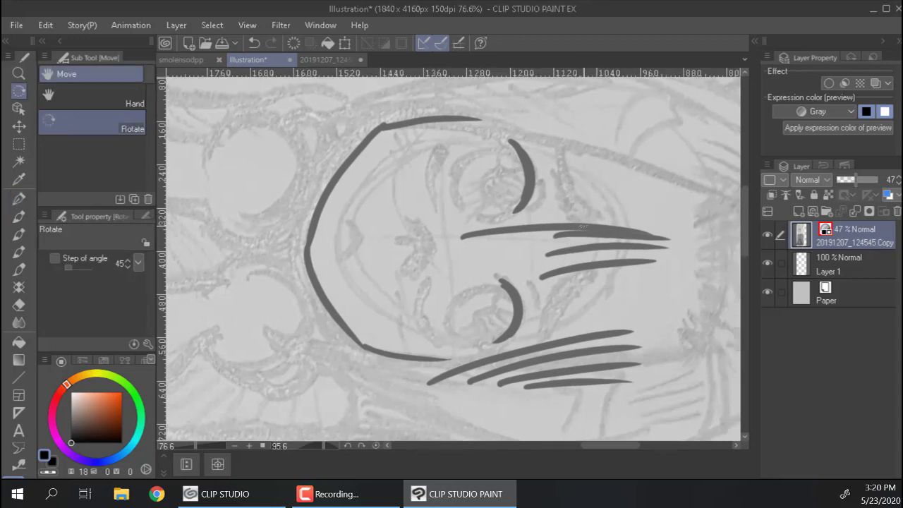
double_click(582, 225)
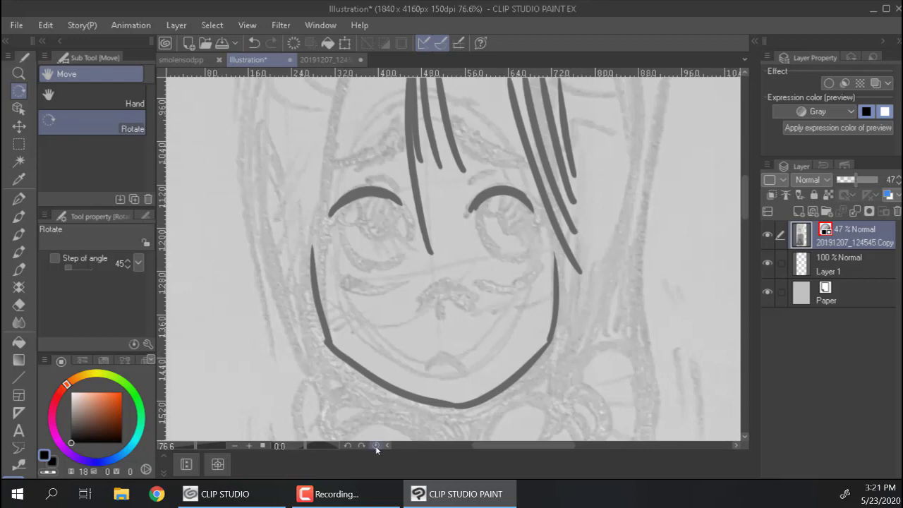
key("ctrl+space")
left_click_drag(639, 226, 625, 221)
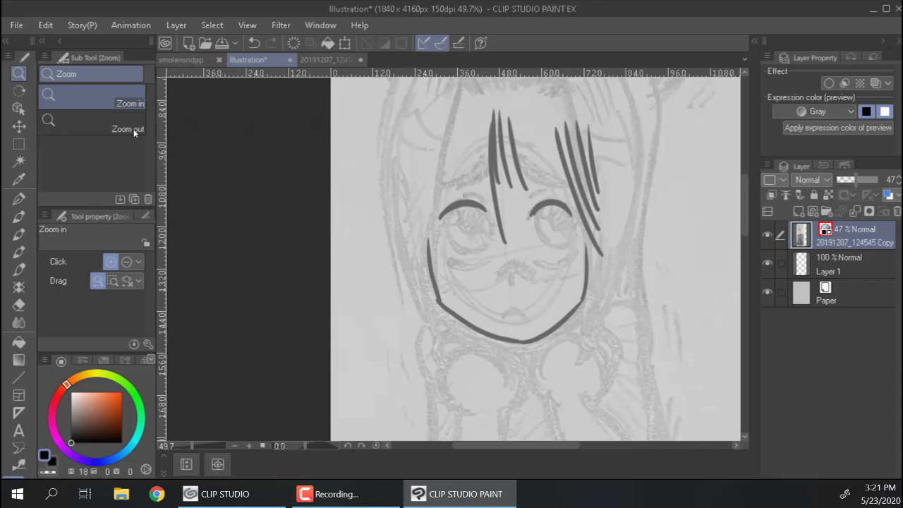
Step: Pan around the canvas with the Hand tool to view different parts of the sketch
left_click(18, 91)
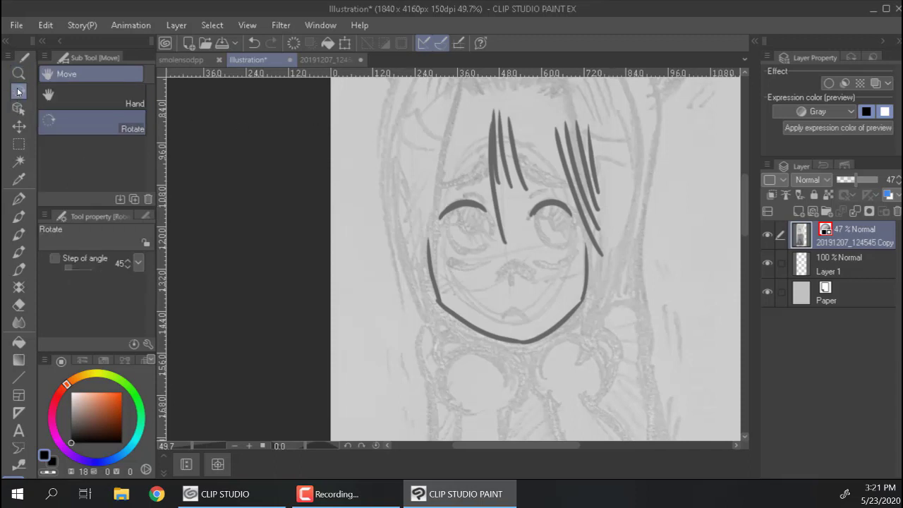
left_click(108, 104)
left_click_drag(533, 224, 334, 218)
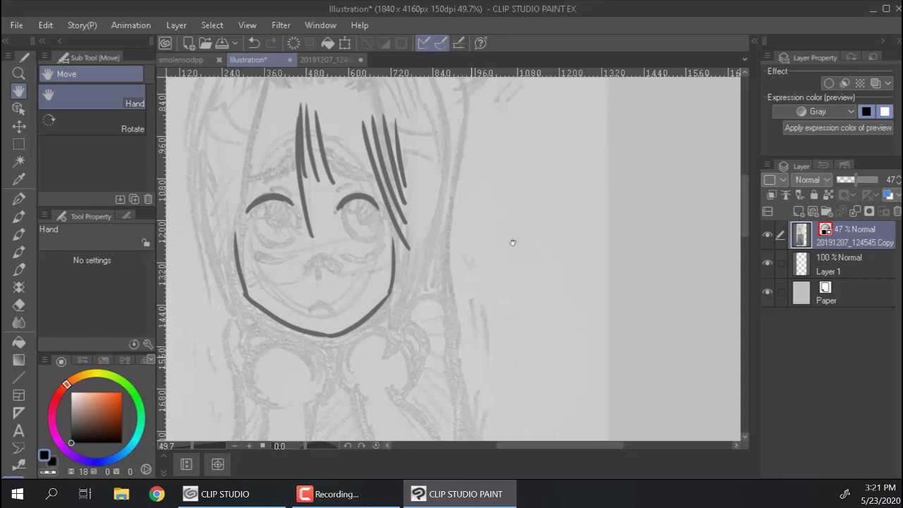
left_click_drag(444, 430, 510, 217)
left_click_drag(425, 98, 425, 388)
left_click_drag(424, 261, 443, 413)
left_click_drag(519, 164, 631, 202)
left_click_drag(536, 349, 445, 251)
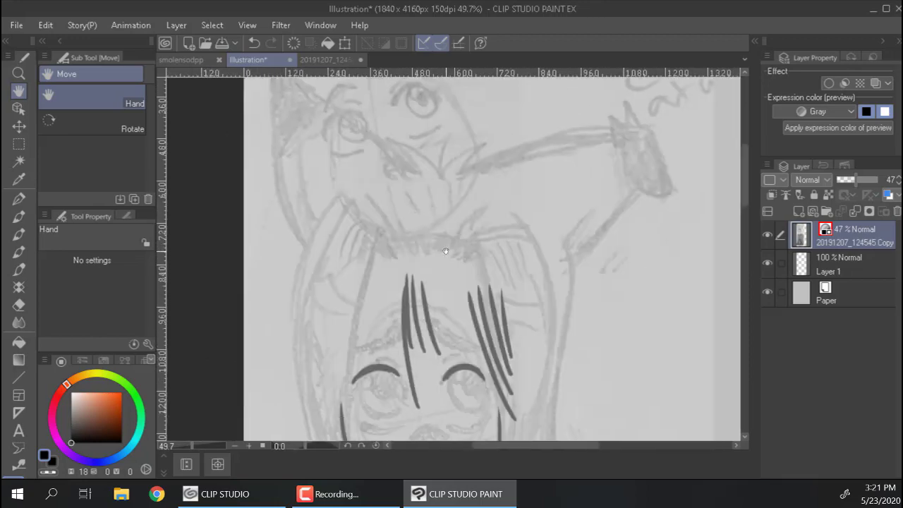
Step: Scribble a short zigzag with the G-pen above the figure's hairline
key("g")
key("p")
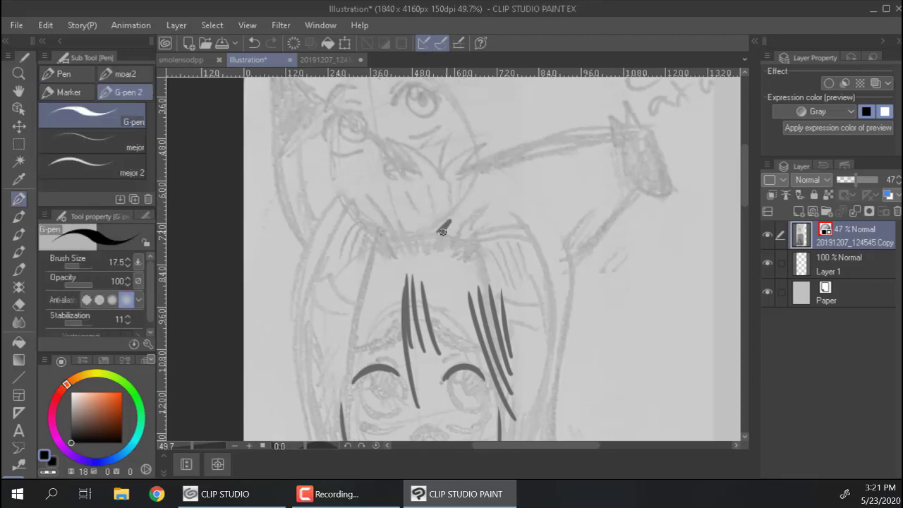
mouse_move(443, 231)
left_mouse_down()
mouse_move(508, 212)
mouse_move(533, 227)
mouse_move(513, 166)
mouse_move(530, 215)
mouse_move(570, 248)
left_mouse_up()
Step: Set the G-pen size to 20 and trace strokes over the figure's raised hands and waistband
scroll(568, 226, "down", 3)
scroll(578, 207, "down", 3)
key("bracketright")
scroll(520, 259, "down", 3)
left_click_drag(460, 187, 430, 258)
left_click_drag(452, 223, 571, 254)
left_click_drag(469, 200, 584, 210)
left_click_drag(522, 384, 520, 200)
Step: Trace the figure's thighs, the lines between the legs and the outer hip curve
left_click_drag(412, 175, 459, 302)
left_click_drag(524, 187, 504, 299)
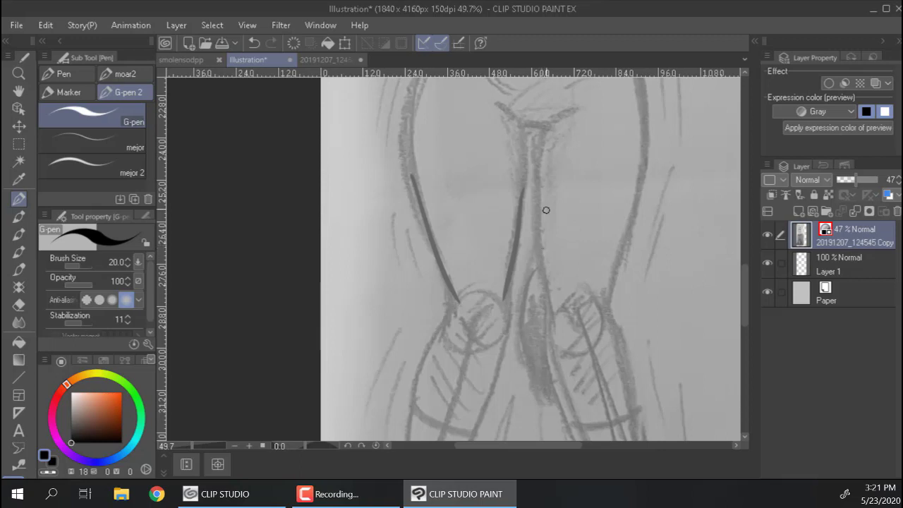
left_click_drag(533, 291, 489, 429)
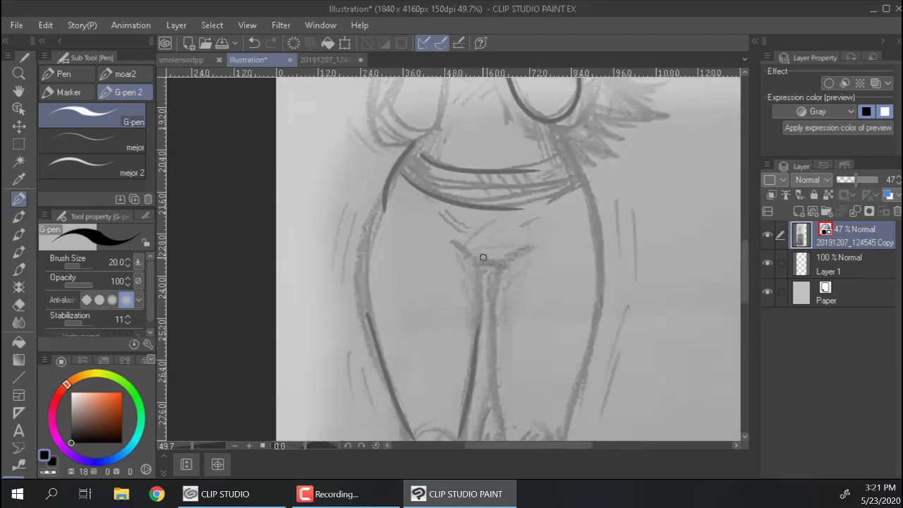
mouse_move(462, 248)
left_mouse_down()
mouse_move(521, 250)
mouse_move(502, 262)
mouse_move(498, 328)
left_mouse_up()
mouse_move(582, 182)
left_mouse_down()
mouse_move(594, 214)
mouse_move(597, 343)
left_mouse_up()
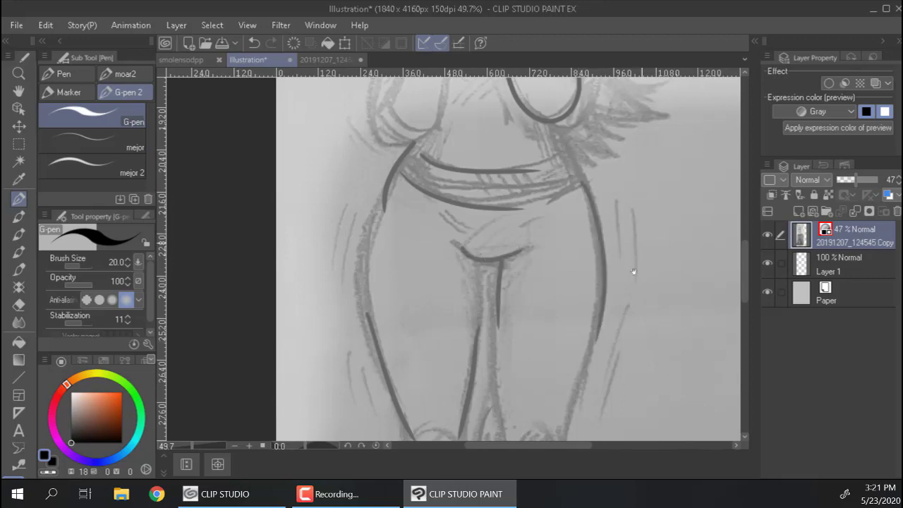
Step: Trace the rounded forearm outlines beneath the figure's two fists
left_click_drag(623, 247, 577, 474)
mouse_move(360, 261)
left_mouse_down()
mouse_move(360, 362)
mouse_move(396, 262)
mouse_move(381, 209)
mouse_move(403, 259)
left_mouse_up()
left_click_drag(488, 253, 522, 281)
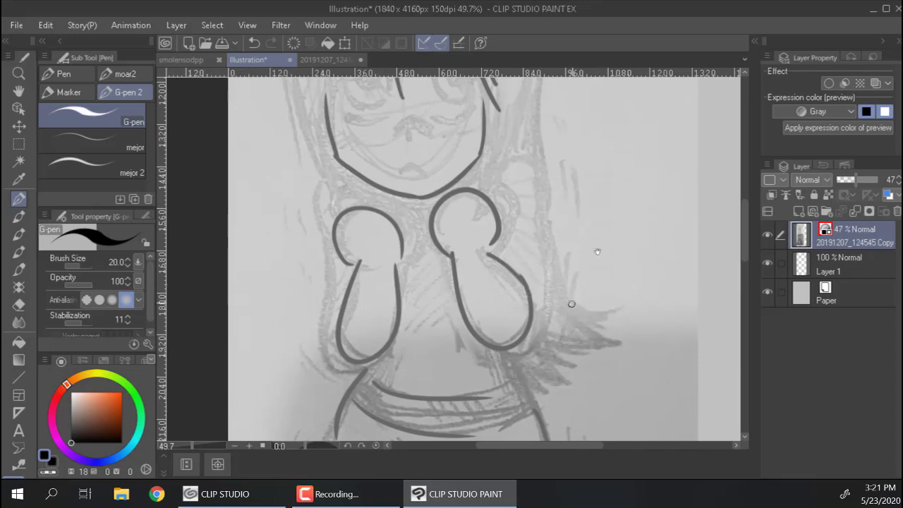
Step: Trace the lower eyelids and the side curves of both eyes on the figure's face
mouse_move(597, 251)
left_mouse_down()
mouse_move(582, 324)
mouse_move(585, 247)
mouse_move(604, 314)
left_mouse_up()
mouse_move(353, 277)
left_mouse_down()
mouse_move(382, 291)
mouse_move(472, 287)
left_mouse_up()
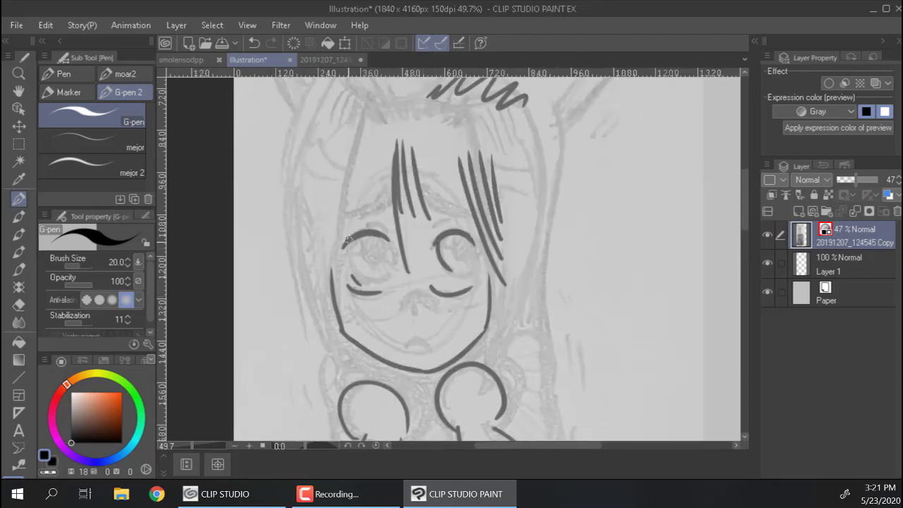
left_click_drag(348, 240, 363, 274)
left_click_drag(386, 239, 389, 267)
left_click_drag(468, 241, 474, 270)
Step: Draw a short vertical squiggle in the empty area beside the figure using the G-pen at size 30
left_click(19, 109)
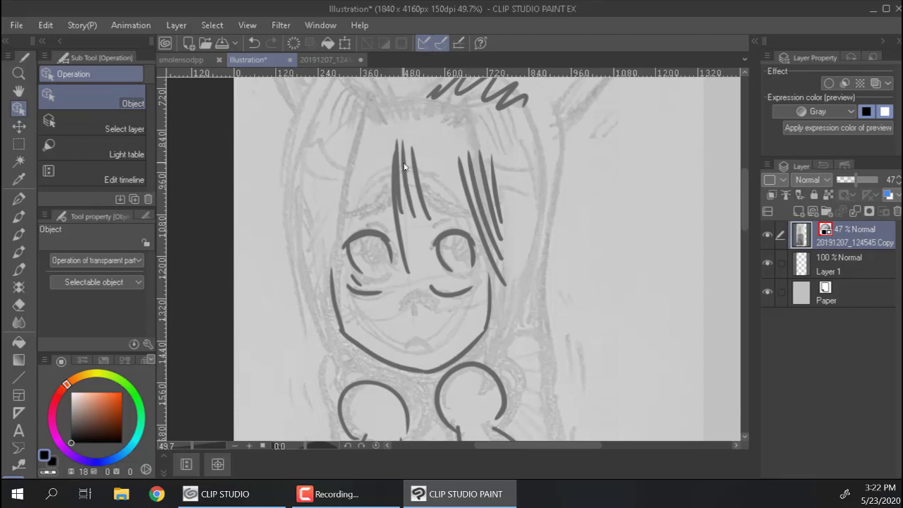
key("p")
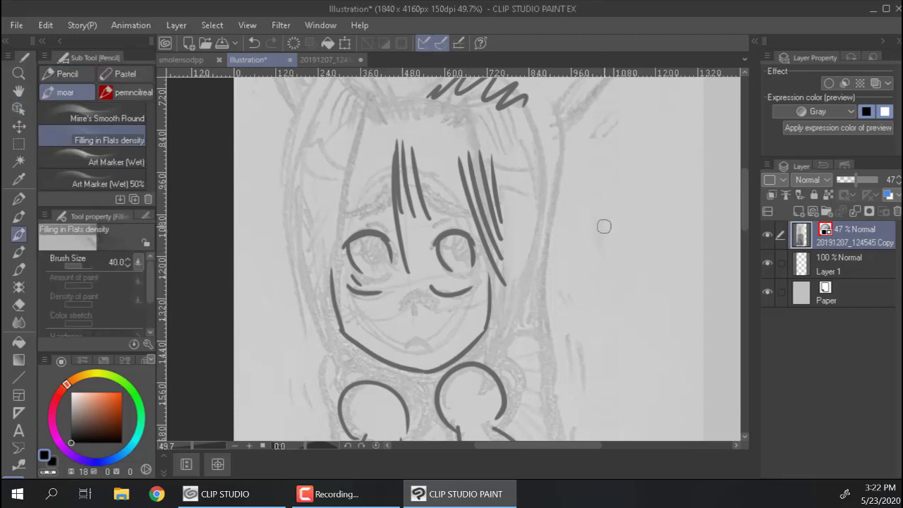
key("p")
key("bracketright")
left_click_drag(604, 226, 624, 310)
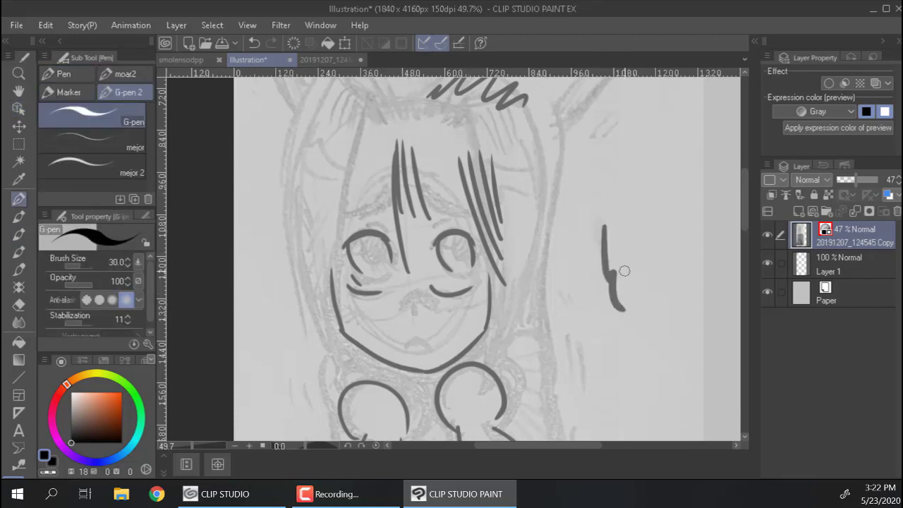
Step: Try moving the whole sketch layer with the Object tool
key("o")
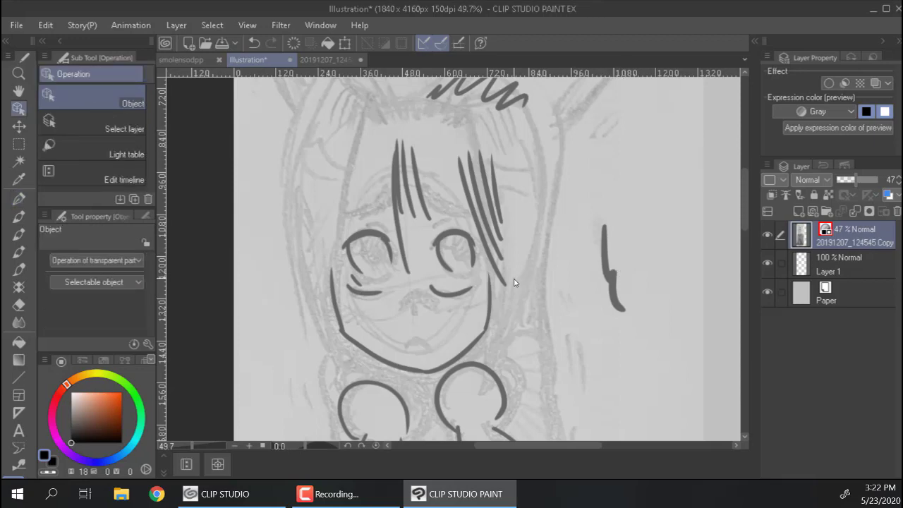
left_click_drag(523, 276, 499, 264)
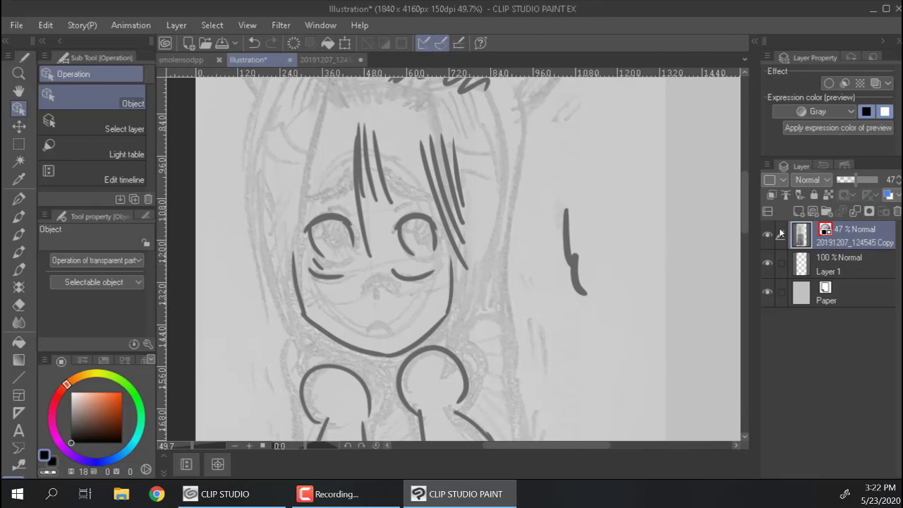
left_click_drag(465, 240, 423, 240)
left_click_drag(464, 193, 462, 282)
Step: Copy a rectangular piece of the upper animal head into a new layer and move it to the blank margin beside the sketch
key("m")
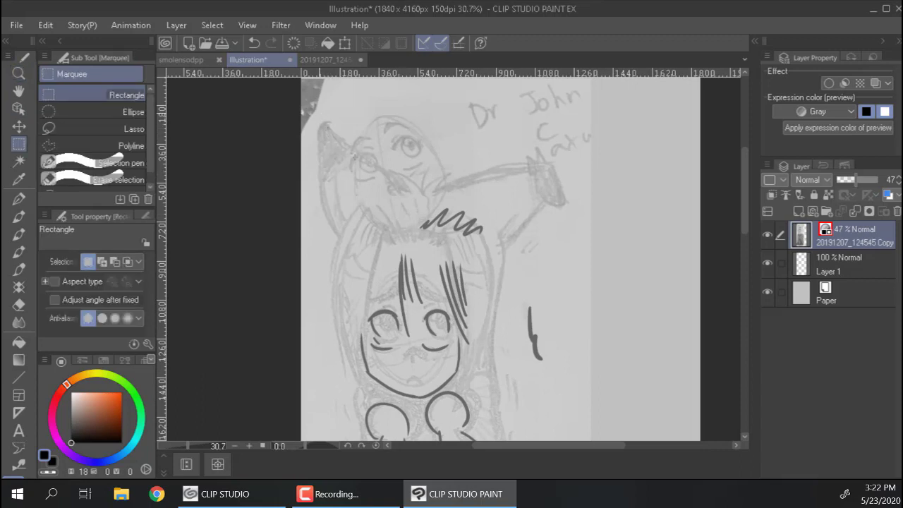
left_click_drag(319, 113, 403, 242)
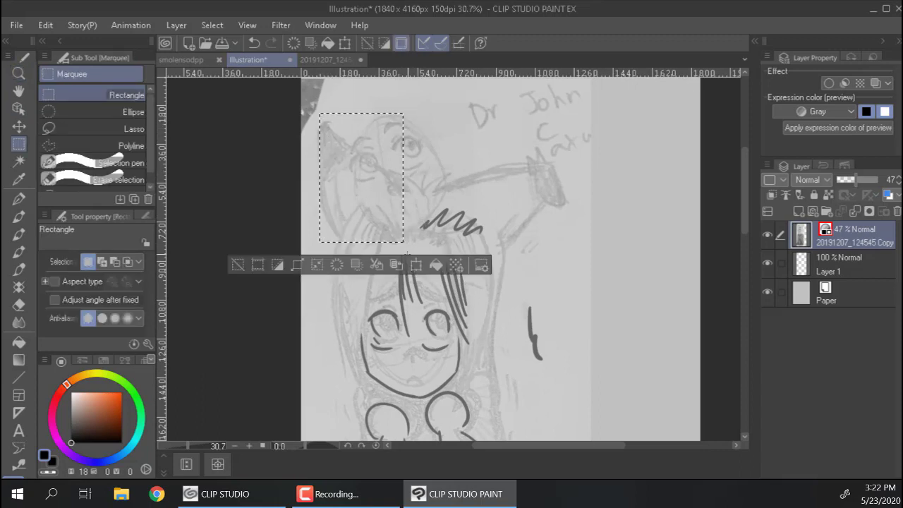
left_click(519, 182)
key("ctrl+v")
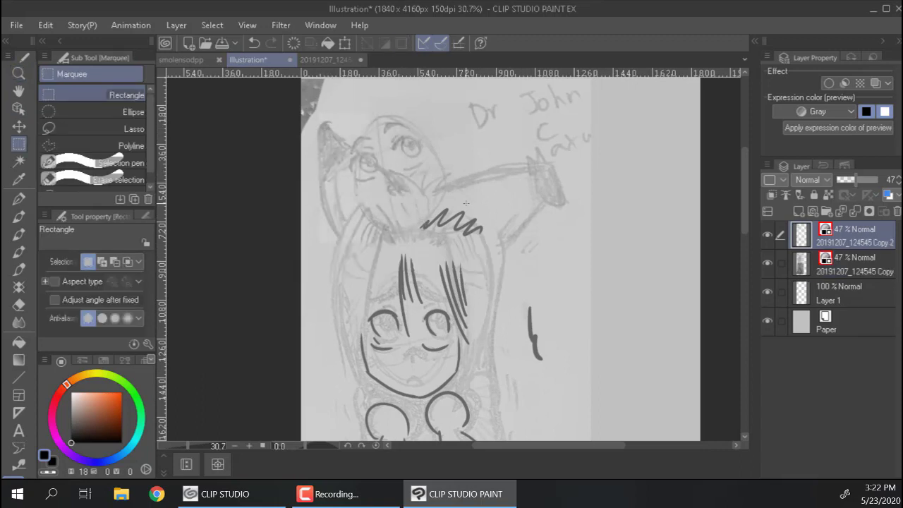
key("k")
left_click_drag(471, 198, 659, 268)
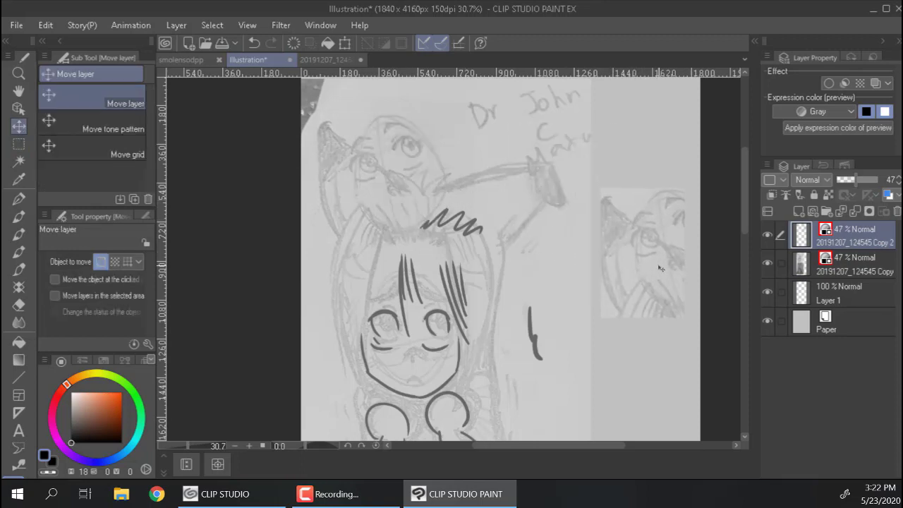
Step: Draw a looping scribble across the copied piece with the G-pen, keeping its layer selected
key("p")
mouse_move(619, 267)
left_mouse_down()
mouse_move(611, 293)
mouse_move(630, 297)
mouse_move(666, 285)
left_mouse_up()
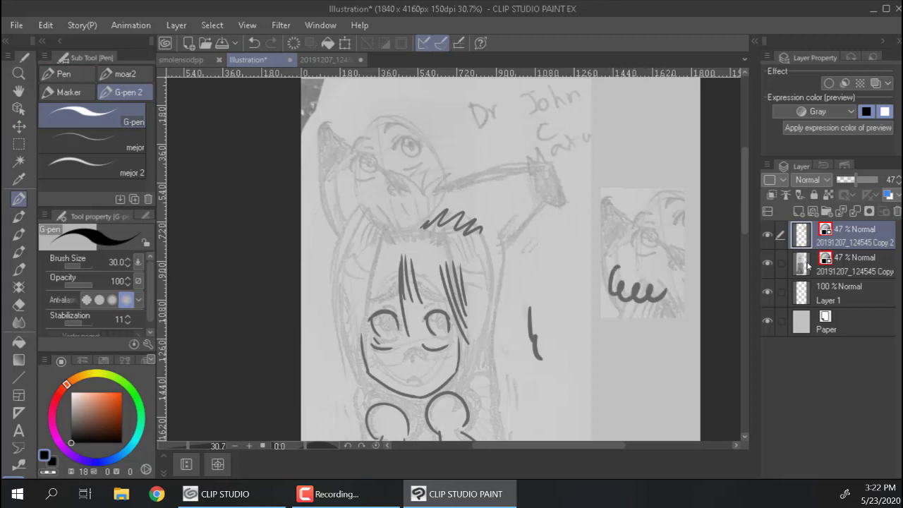
left_click(808, 269)
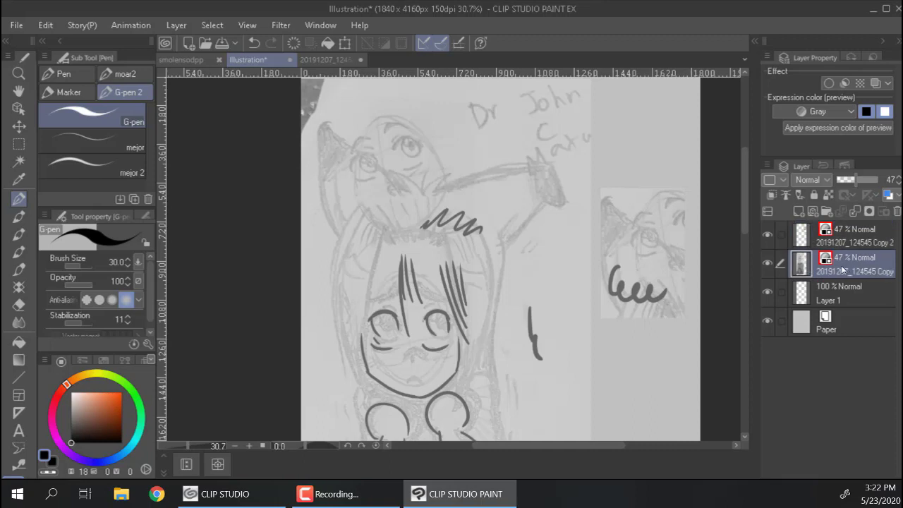
left_click(844, 243)
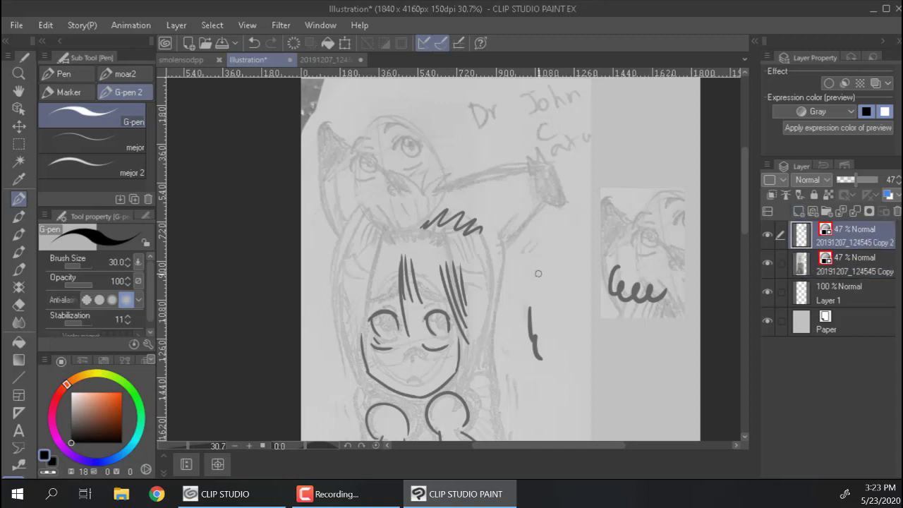
Step: Shift the main sketch layer slightly up and to the right with the Object tool, and reselect the copied piece's layer
key("o")
left_click_drag(529, 279, 532, 273)
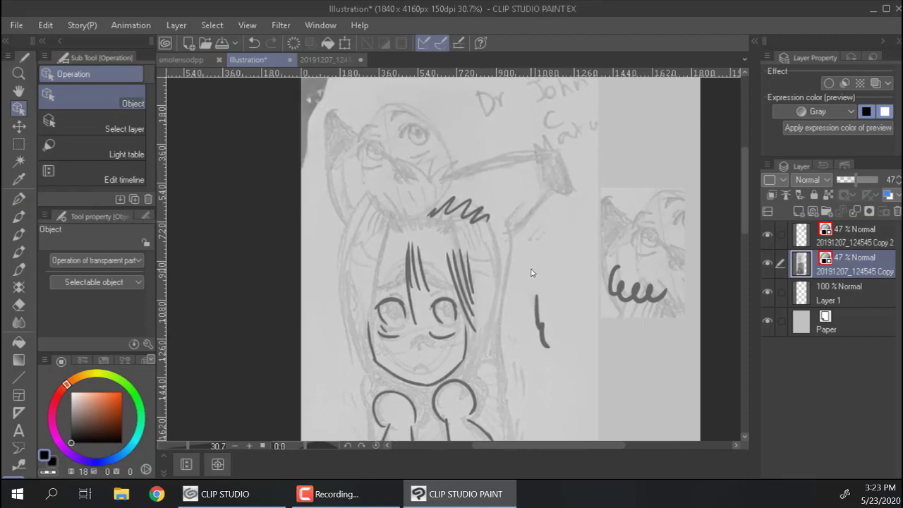
left_click(813, 246)
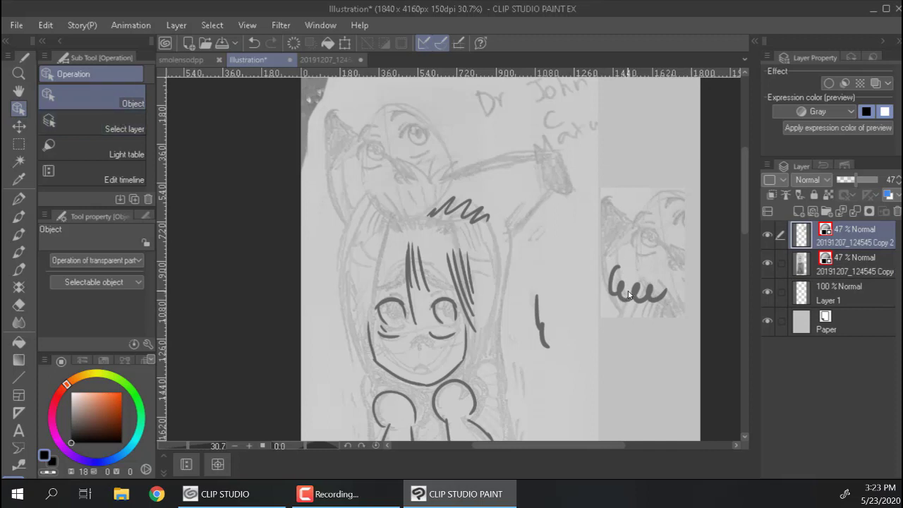
Step: Nudge the copied head piece slightly up and right, and draw more black G-pen scribbles across it at brush size 30
left_click_drag(652, 248, 656, 245)
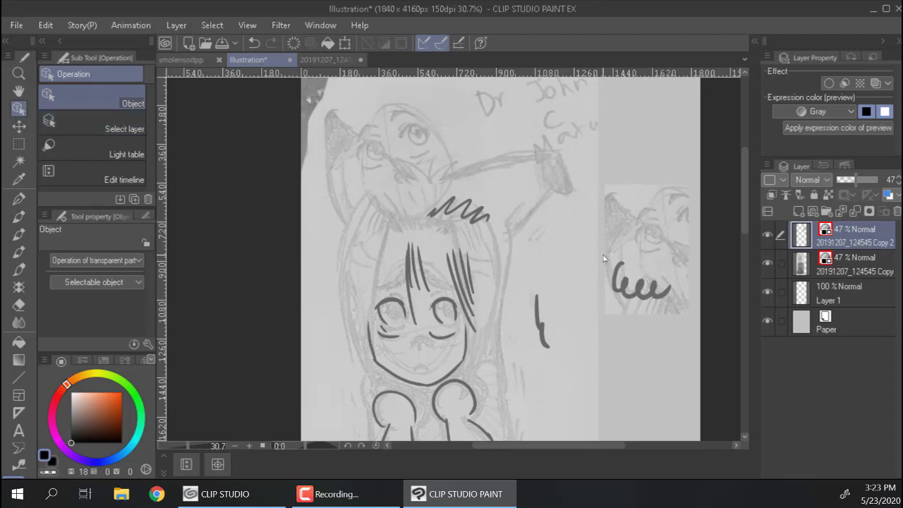
left_click(19, 127)
left_click(19, 144)
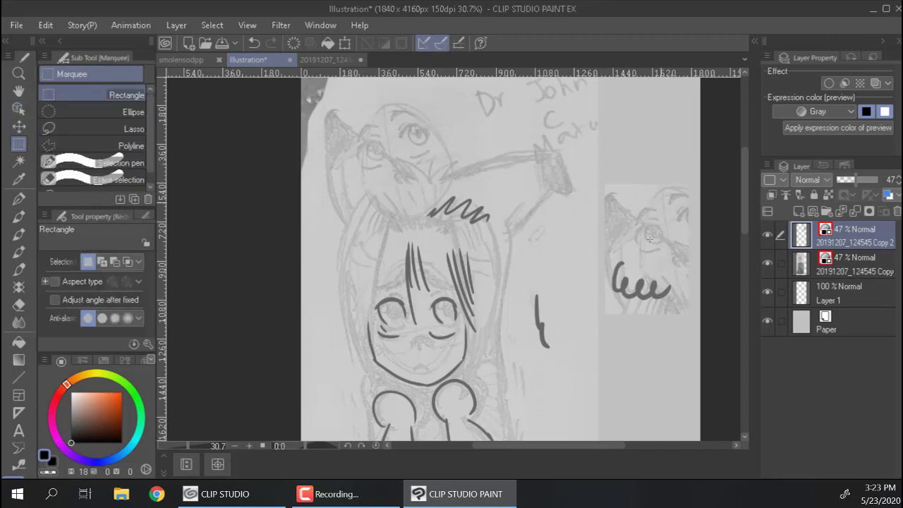
key("p")
left_click_drag(639, 218, 670, 282)
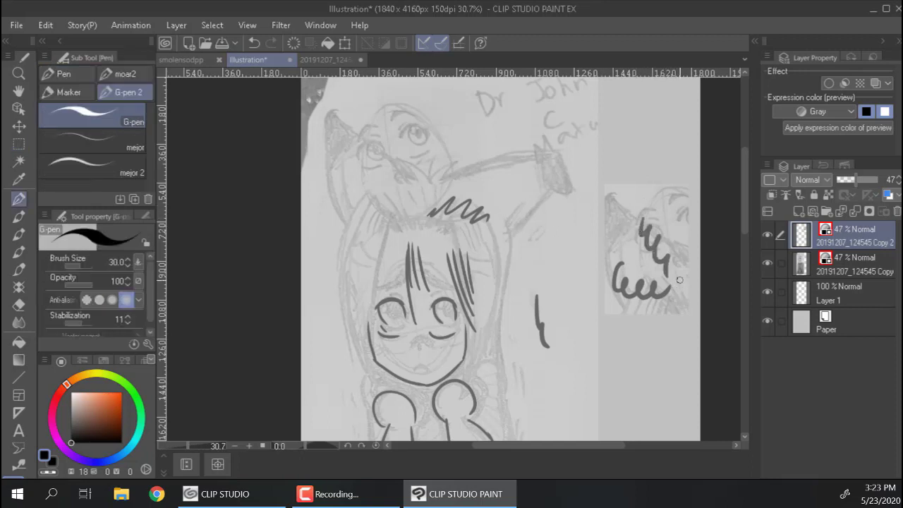
left_click_drag(682, 215, 682, 279)
left_click_drag(683, 288, 674, 302)
mouse_move(663, 272)
left_mouse_down()
mouse_move(669, 304)
mouse_move(655, 285)
left_mouse_up()
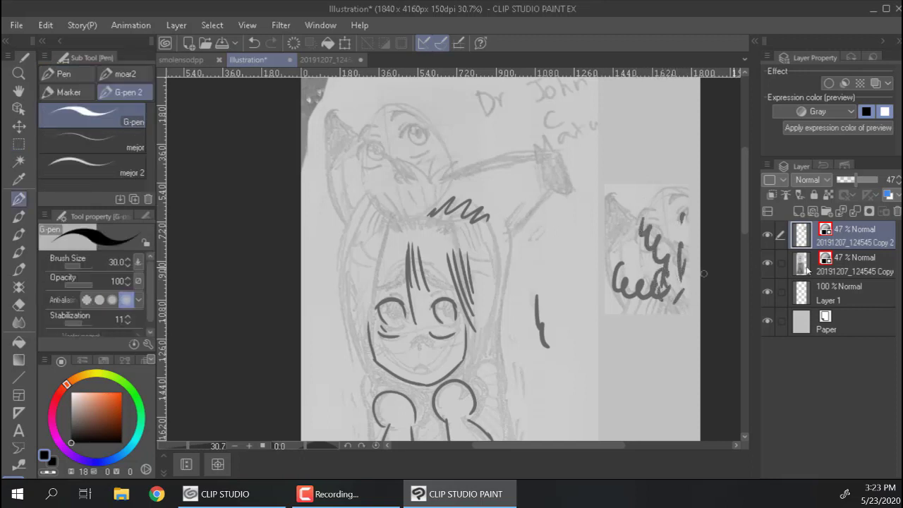
Step: Move the copied piece upward and the main sketch layer slightly down and left with the Object tool, selecting each layer in turn
left_click(822, 264)
left_click(835, 242)
left_click(840, 266)
left_click(841, 241)
left_click(834, 263)
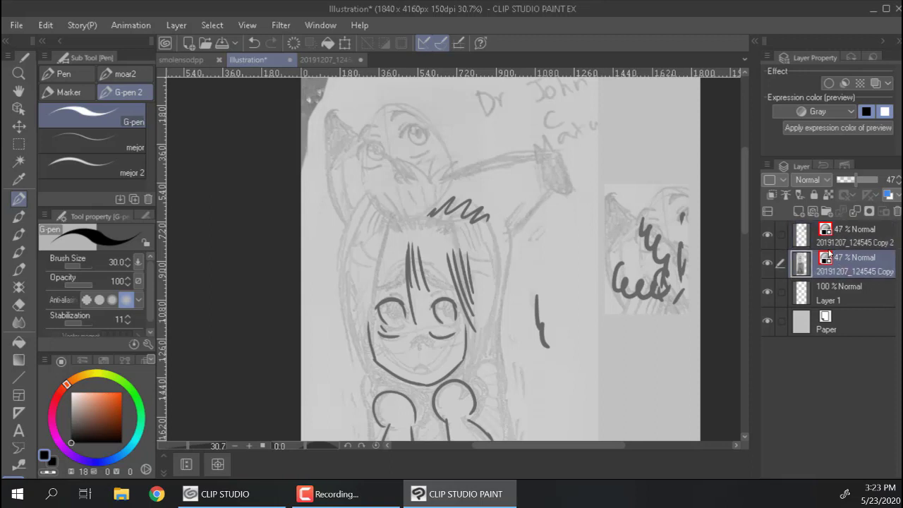
left_click(807, 231)
key("o")
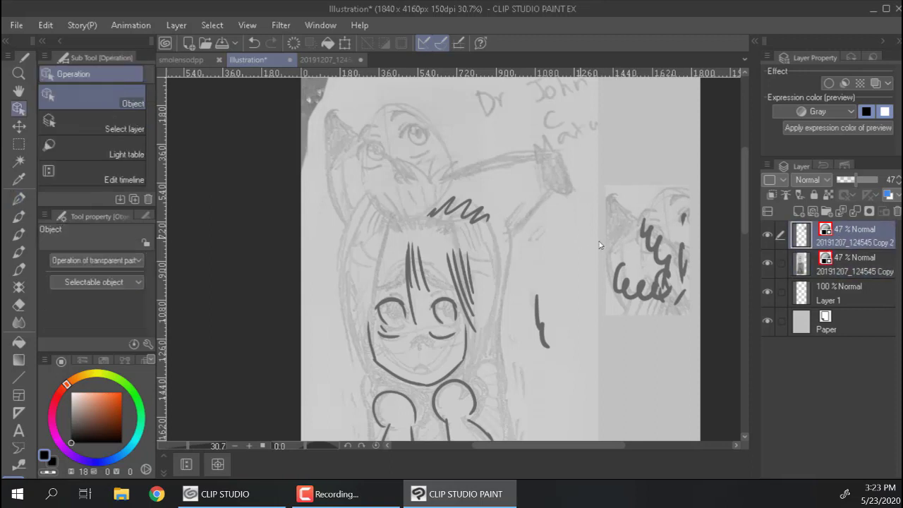
left_click_drag(541, 297, 569, 255)
key("ctrl+z")
key("ctrl+z")
key("ctrl+z")
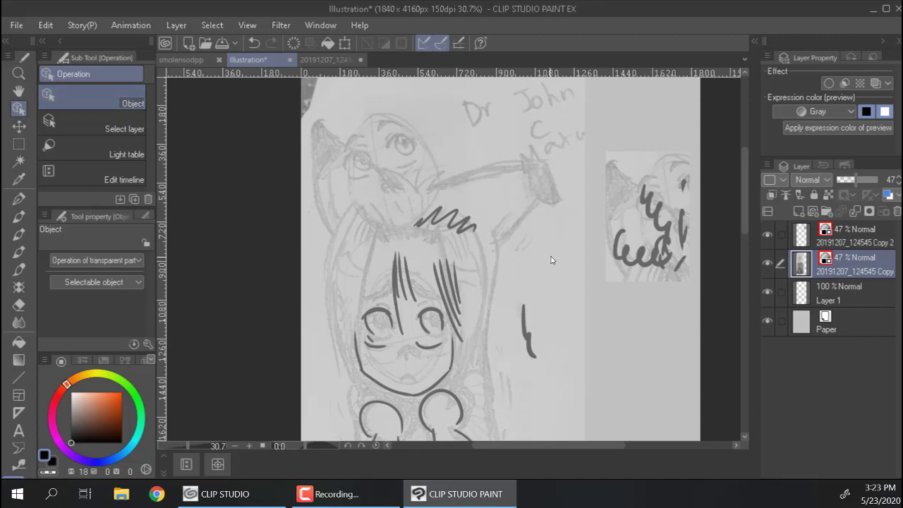
Step: Draw a rectangular comic frame over the girl's face and upper body with the Rectangle frame tool
key("ctrl+space")
left_click_drag(568, 295, 560, 297)
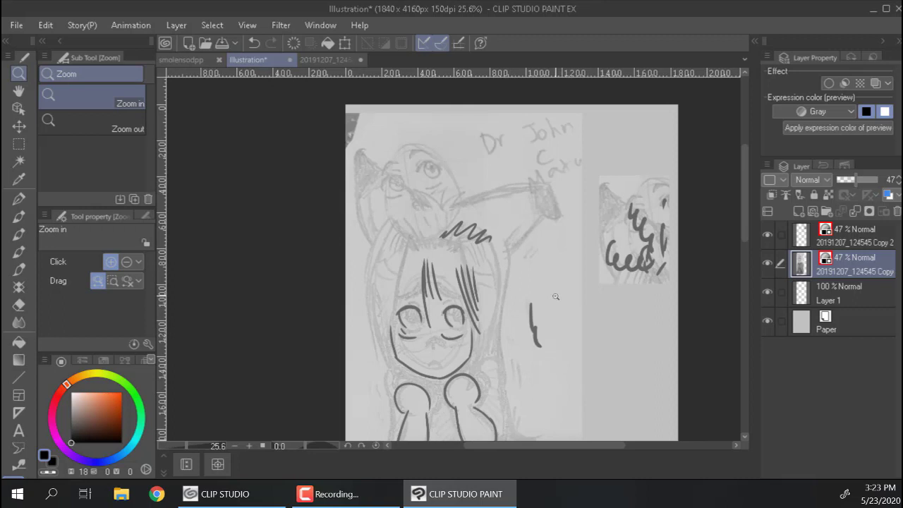
left_click(20, 397)
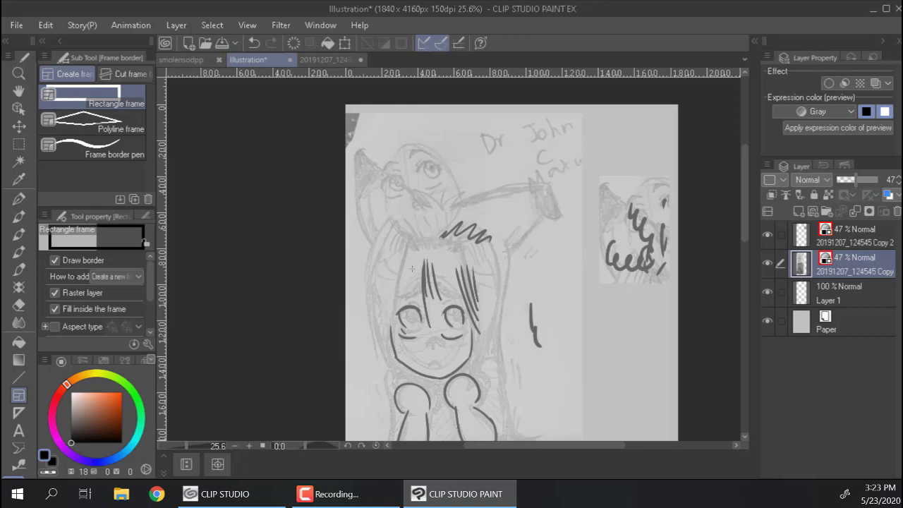
left_click_drag(365, 212, 568, 395)
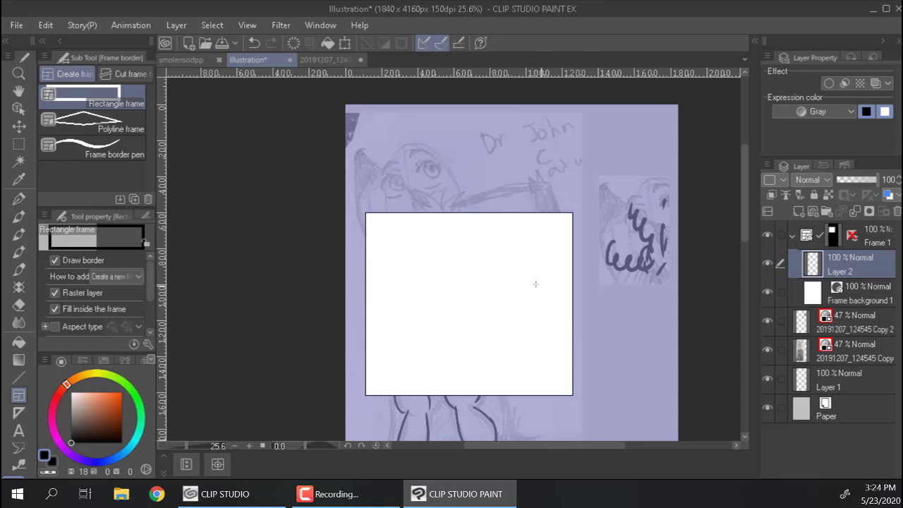
Step: Set the G-pen brush size to 150 and draw thick strokes around the inside of the frame, running past its edges
key("p")
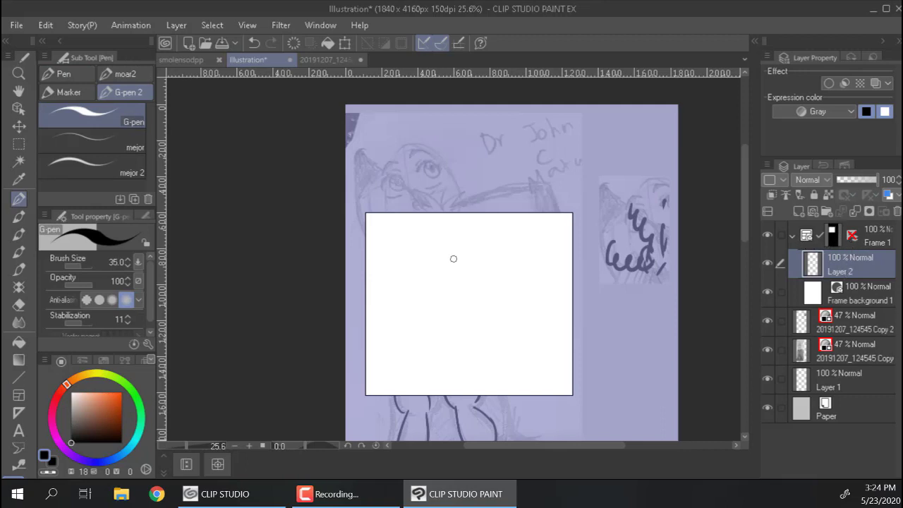
key("bracketright")
key("bracketright")
key("bracketright")
key("bracketright")
key("bracketright")
key("bracketright")
key("bracketright")
key("bracketright")
left_click_drag(536, 288, 585, 349)
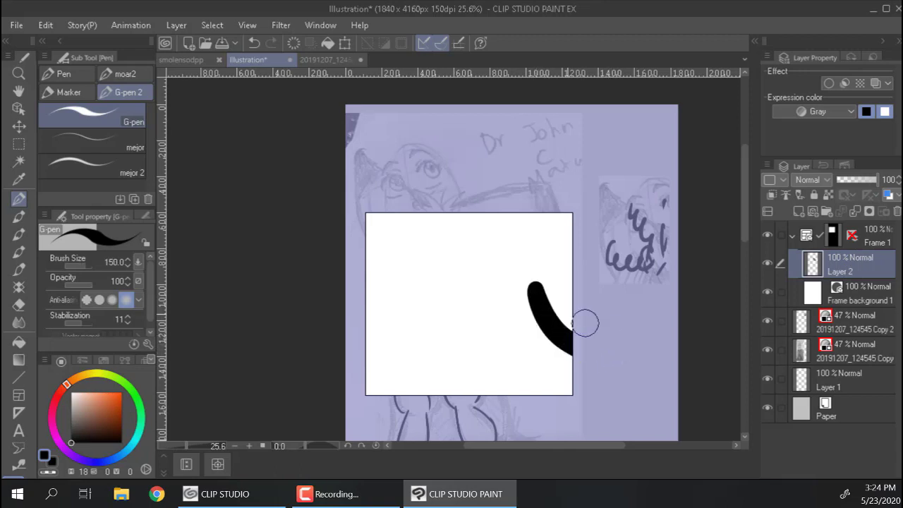
left_click_drag(539, 272, 574, 246)
mouse_move(510, 343)
left_mouse_down()
mouse_move(513, 368)
mouse_move(534, 387)
left_mouse_up()
left_click_drag(479, 360, 470, 411)
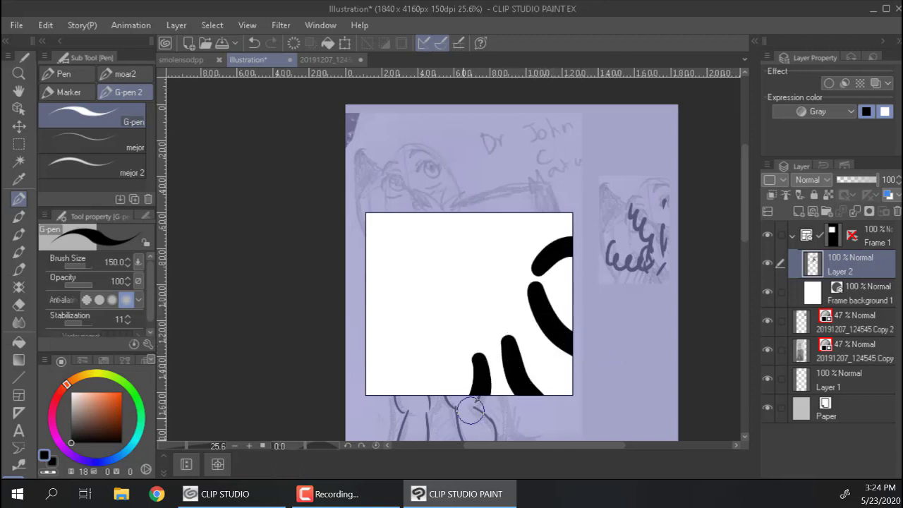
left_click_drag(436, 360, 425, 393)
left_click_drag(400, 361, 388, 391)
left_click_drag(356, 332, 399, 331)
left_click_drag(356, 292, 388, 296)
left_click(420, 266)
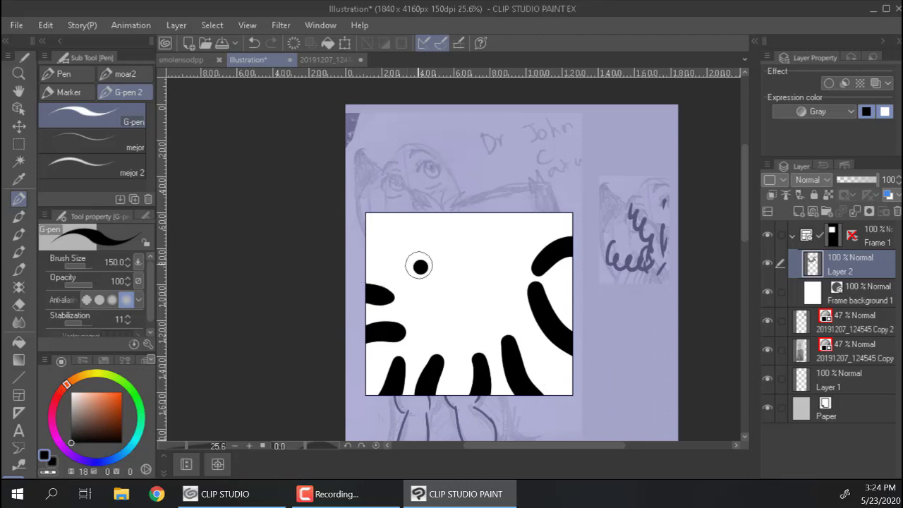
left_click_drag(420, 266, 415, 203)
left_click_drag(457, 247, 463, 203)
left_click_drag(502, 237, 515, 199)
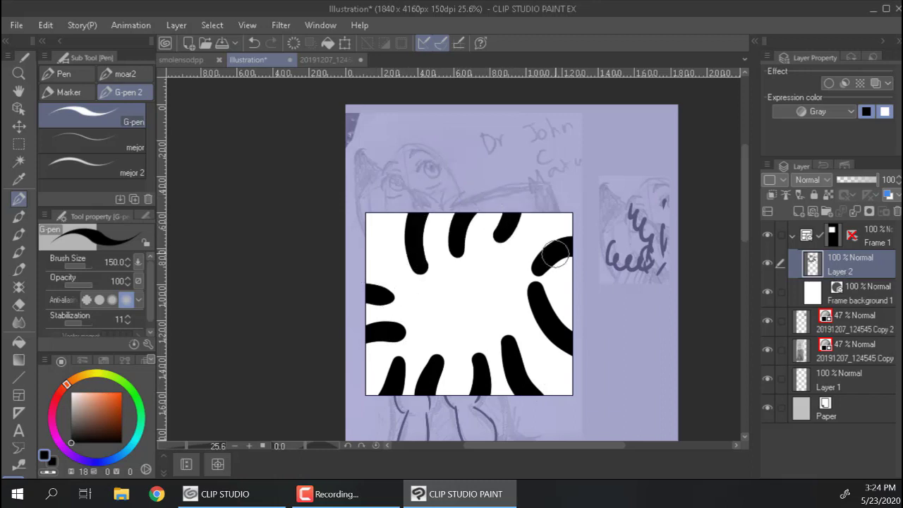
Step: Select the frame with the Object tool and thicken its border to a brush size of 34.4
key("o")
left_click(572, 293)
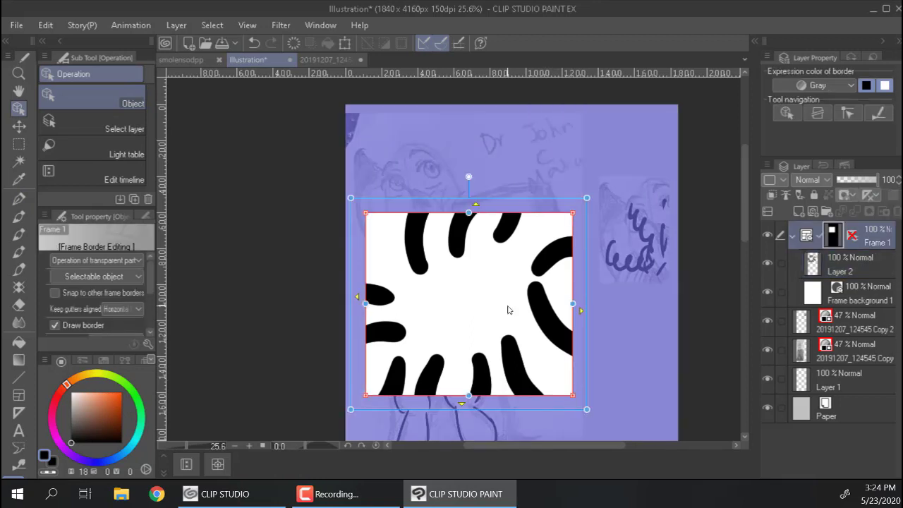
scroll(151, 303, "down", 3)
scroll(150, 303, "down", 2)
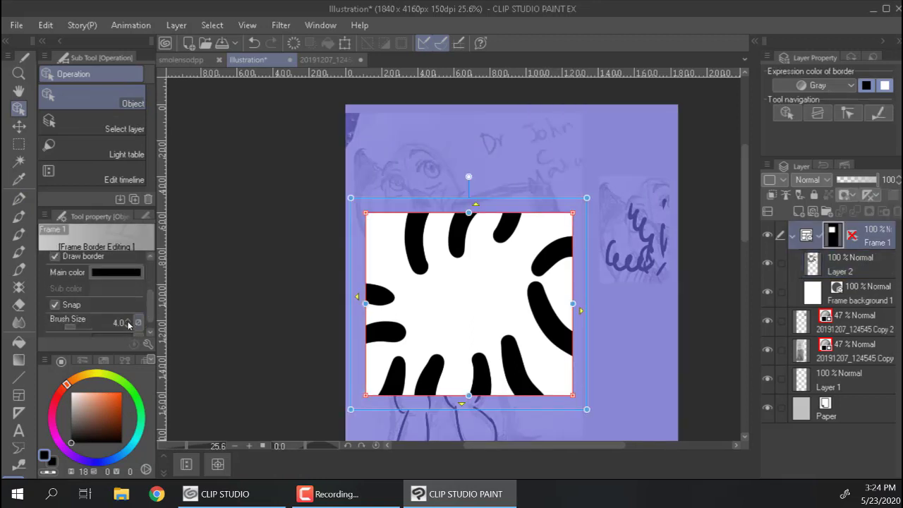
left_click(81, 327)
left_click(84, 330)
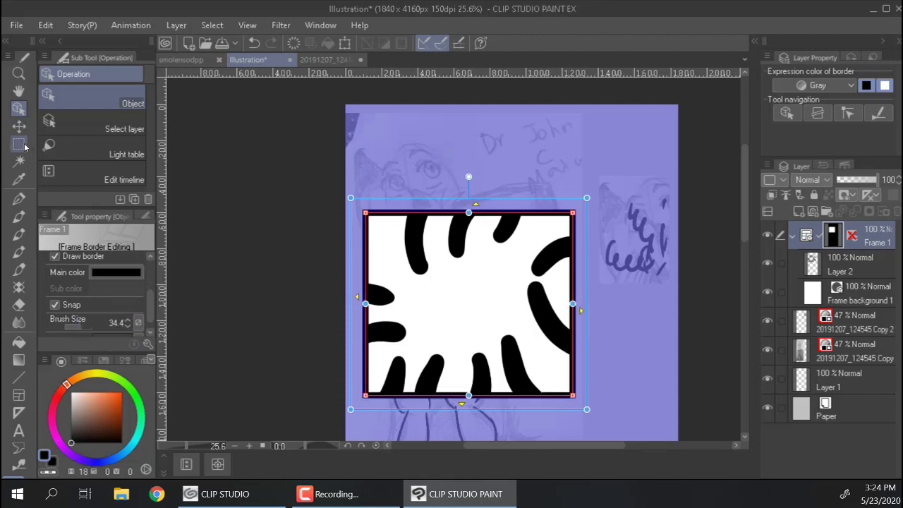
Step: Move the frame border up and slightly right with the Object tool, leaving the strokes inside in place
left_click(19, 144)
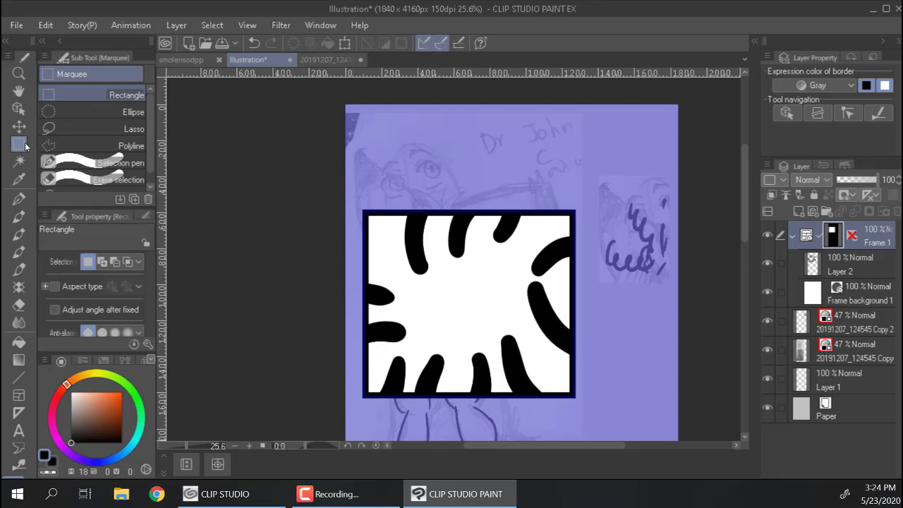
key("o")
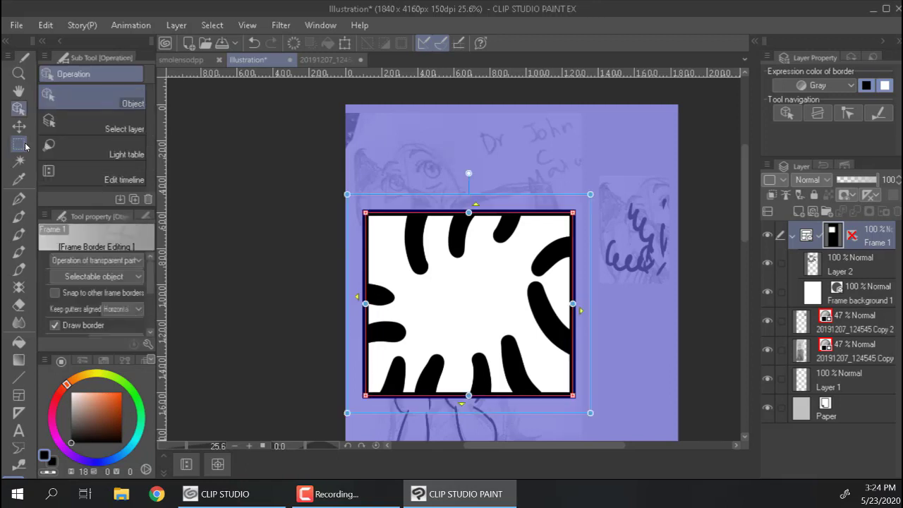
left_click_drag(506, 211, 520, 168)
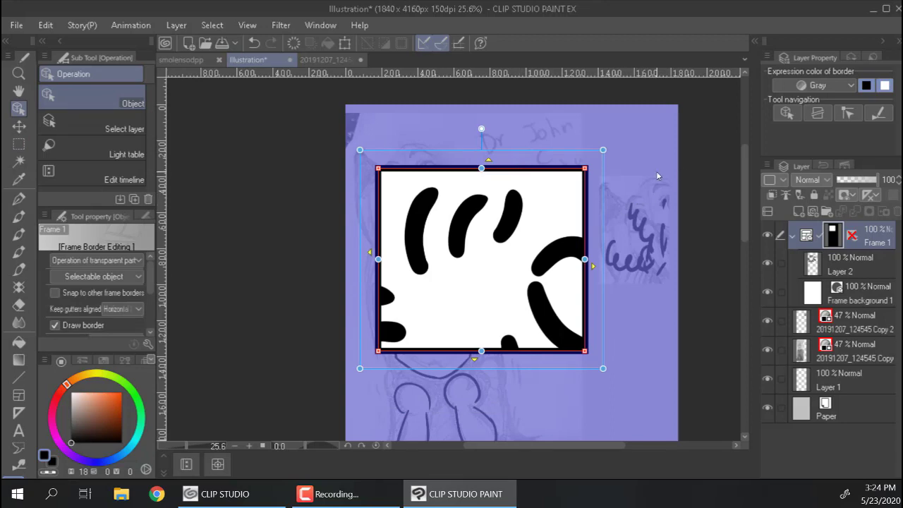
Step: Draw a second, smaller rectangular frame below the first one, to the right of the sketched body
left_click(19, 126)
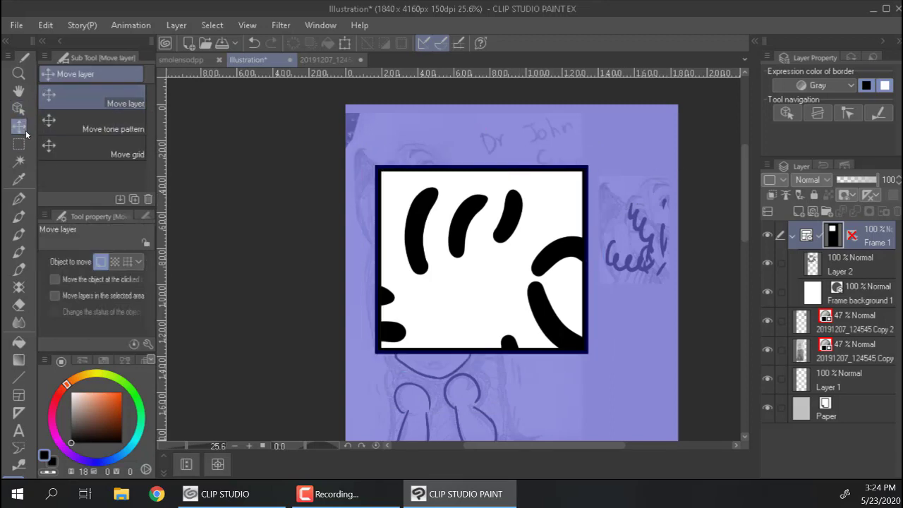
scroll(587, 254, "down", 2)
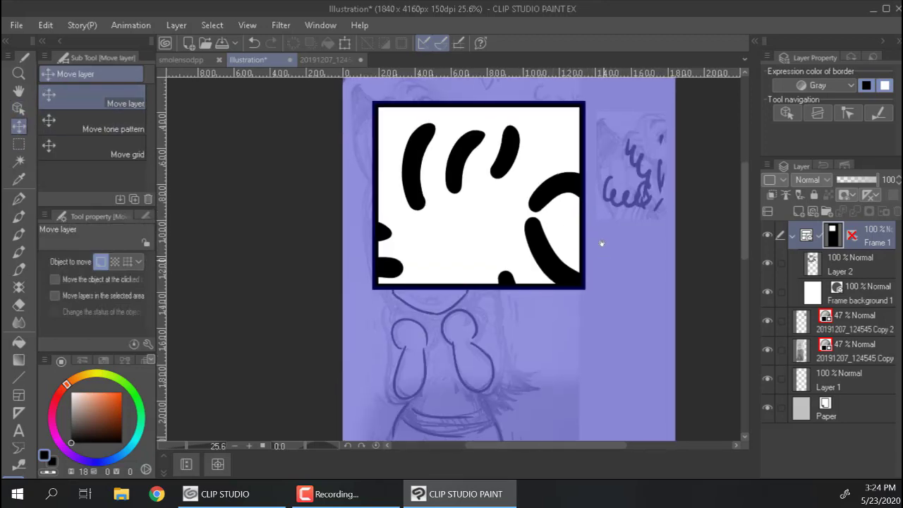
scroll(596, 237, "down", 1)
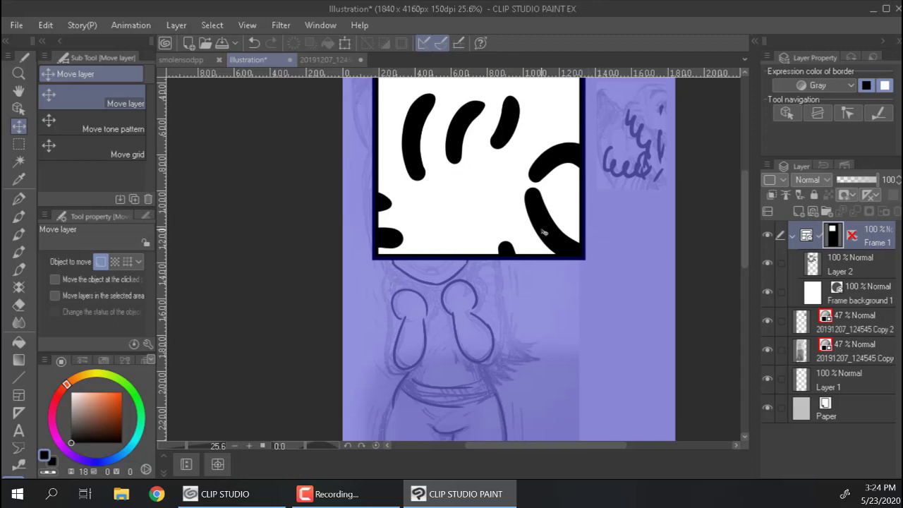
left_click(19, 395)
left_click_drag(499, 287, 649, 417)
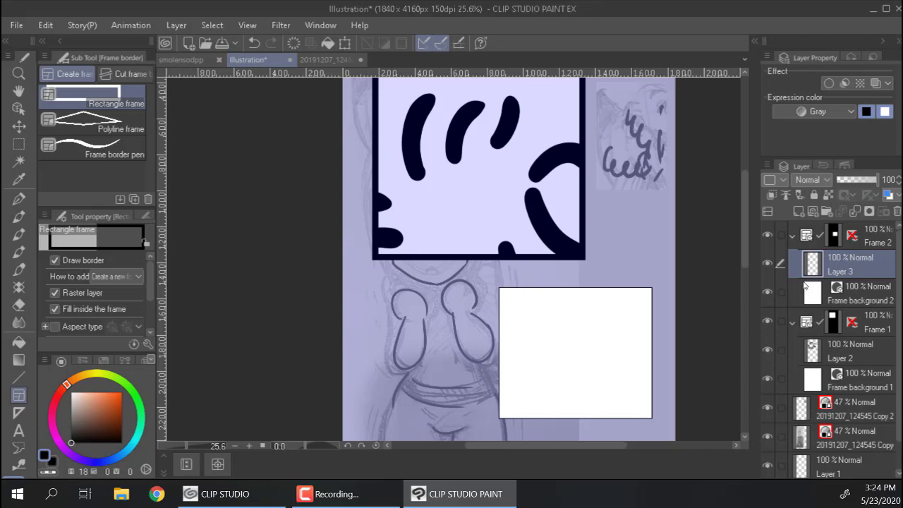
Step: Switch the active layer back and forth between the two frames by picking their contents on the canvas with the Object tool
key("o")
left_click(552, 226)
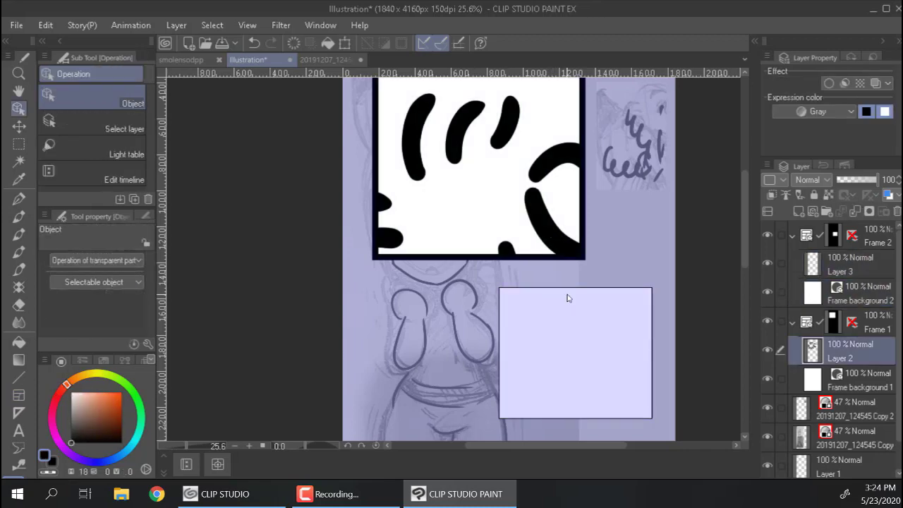
left_click(569, 298)
left_click(568, 238)
left_click(567, 322)
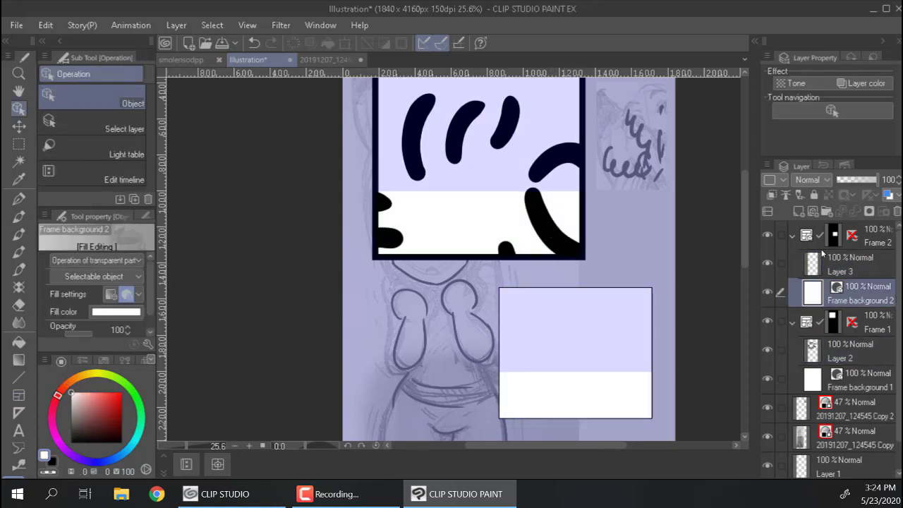
left_click(565, 247)
left_click(579, 333)
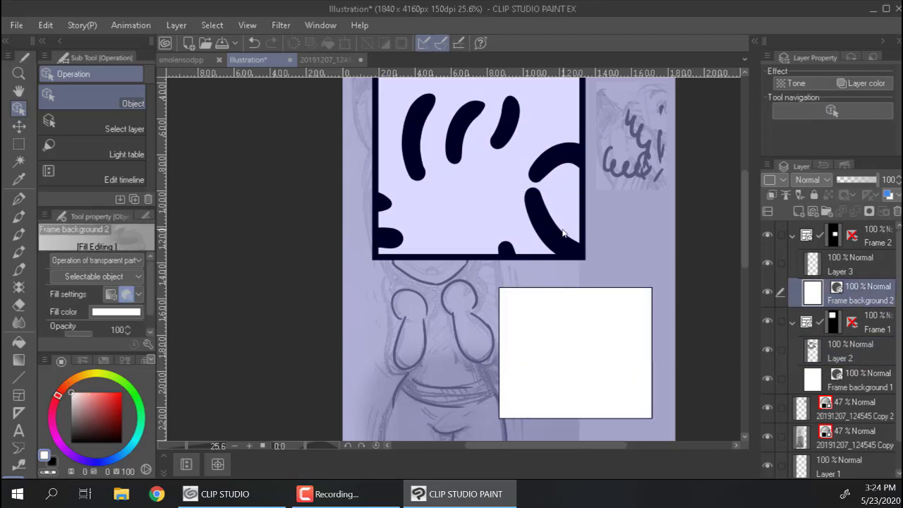
left_click(564, 232)
left_click(577, 321)
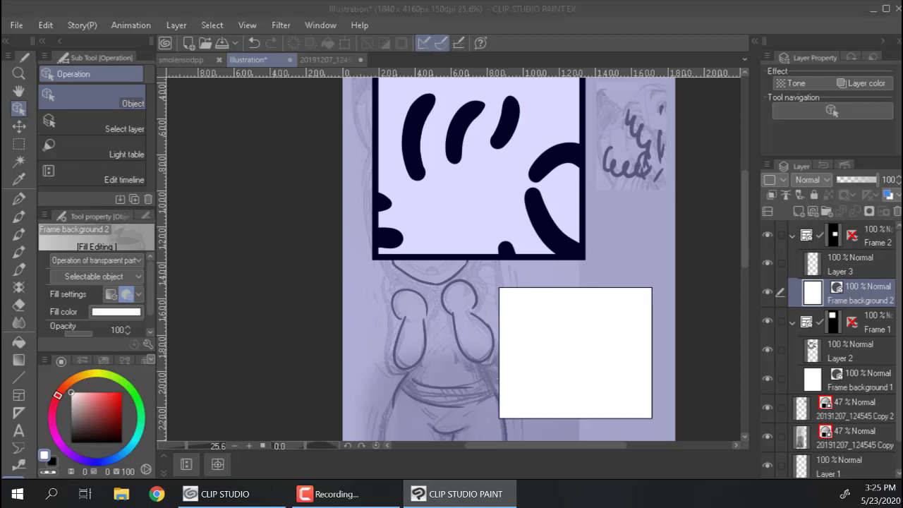
Step: Switch to CLIP STUDIO to open the faceexpersionsx2 illustration and zoom in on its SHY/IN LOVE panel
key("alt+Tab")
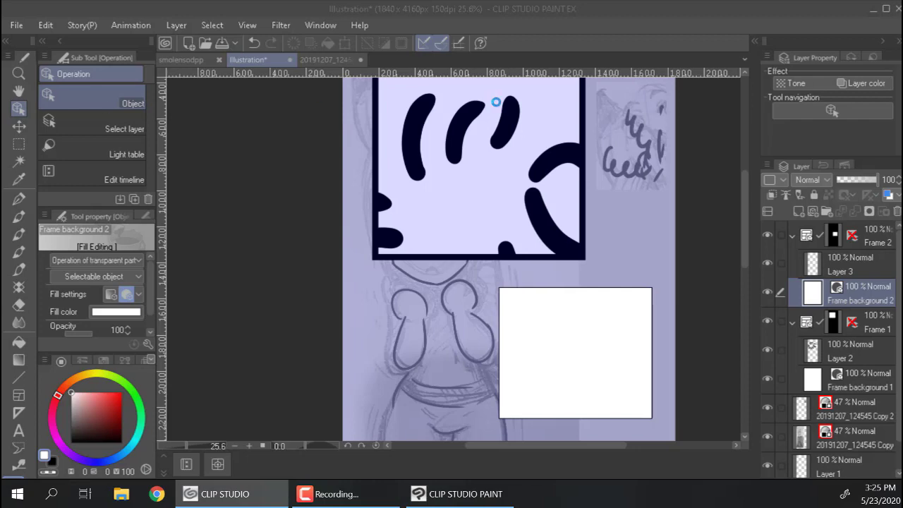
left_click(487, 97)
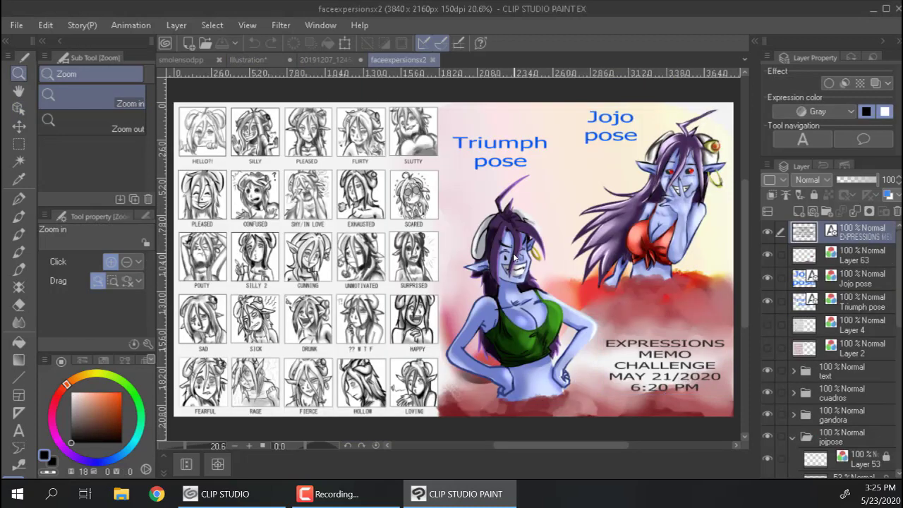
left_click_drag(266, 165, 469, 215)
Step: Select the SHY/IN LOVE frame and the neighbouring CONFUSED frame with the Object tool, and browse the surrounding frame layers
key("o")
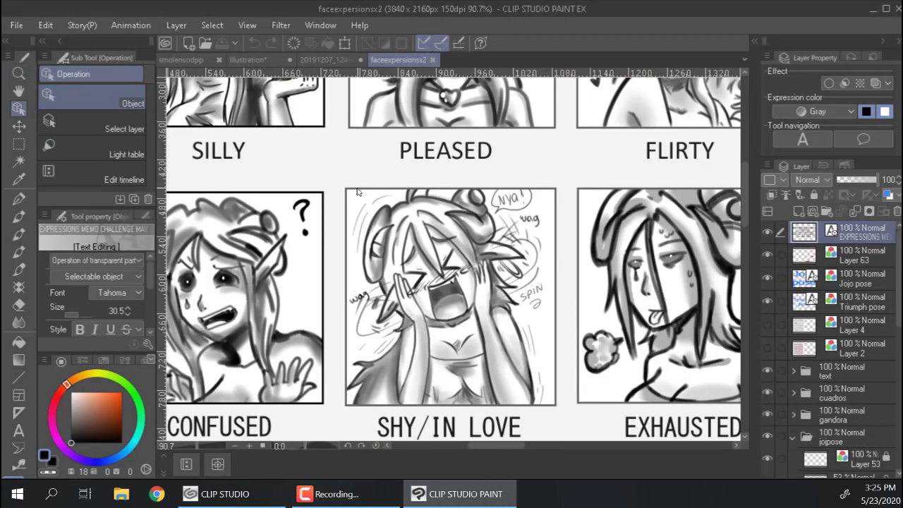
left_click(357, 192)
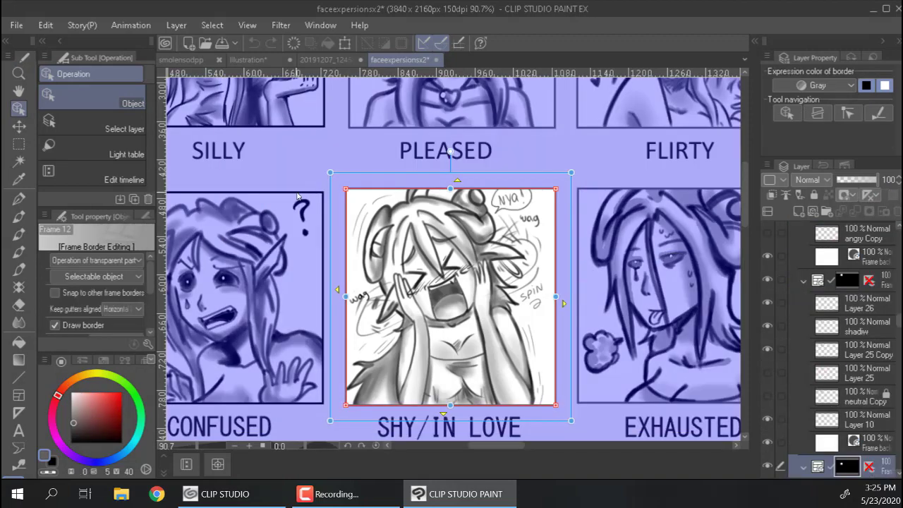
left_click(297, 197)
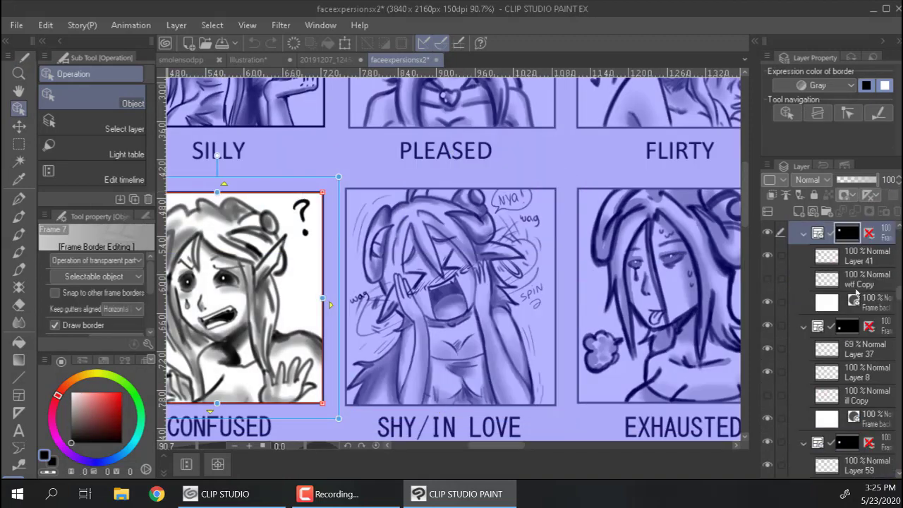
scroll(856, 291, "up", 5)
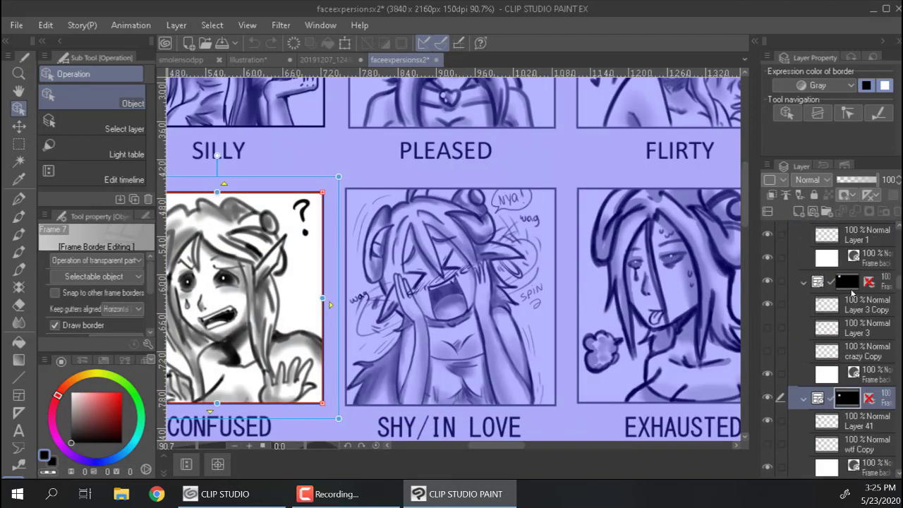
Step: Collapse the cuadros folder that holds the frames and zoom out to show the whole illustration
scroll(829, 317, "up", 5)
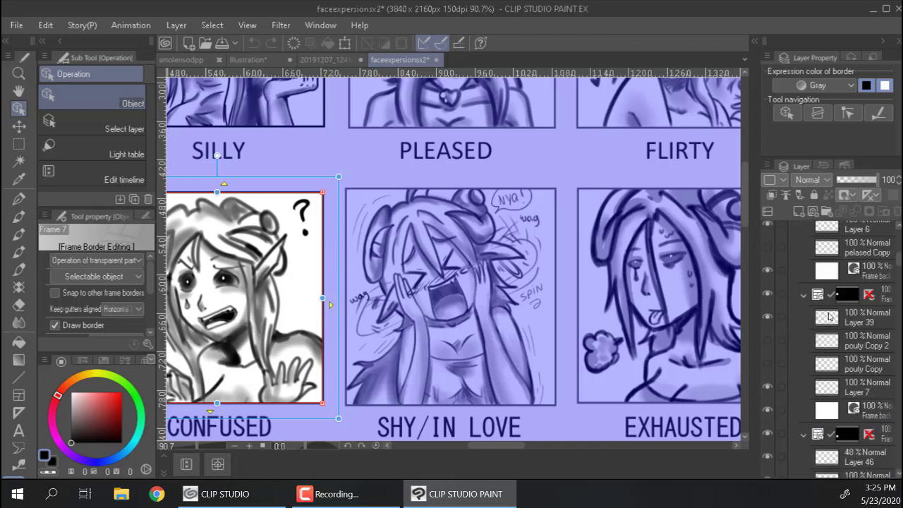
scroll(830, 316, "up", 4)
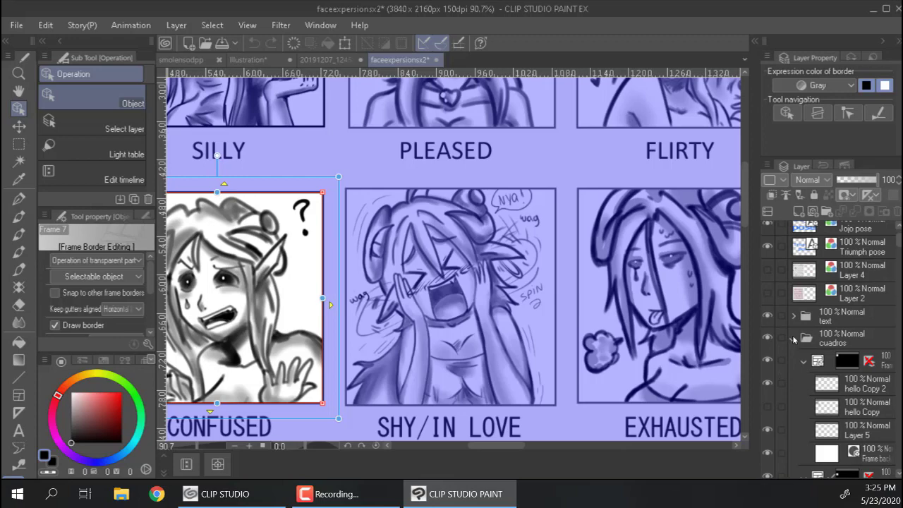
left_click(793, 340)
key("ctrl+space")
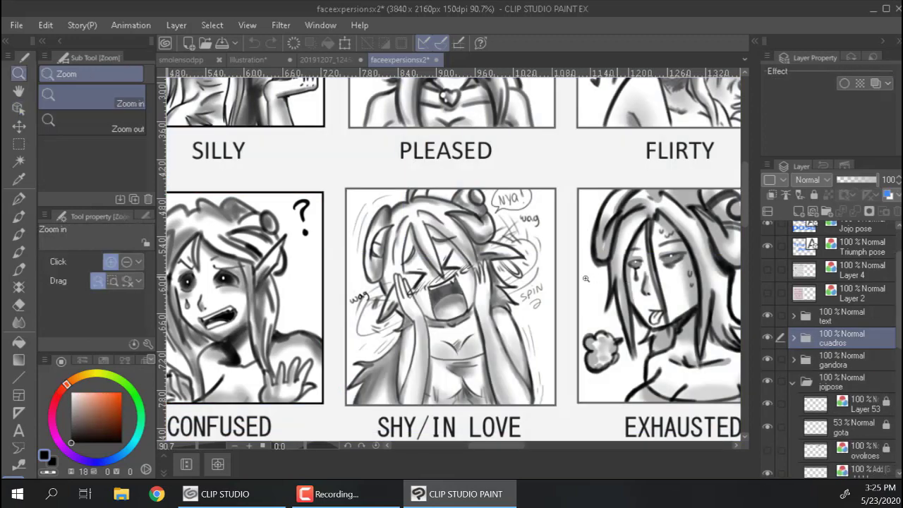
left_click_drag(621, 279, 480, 248)
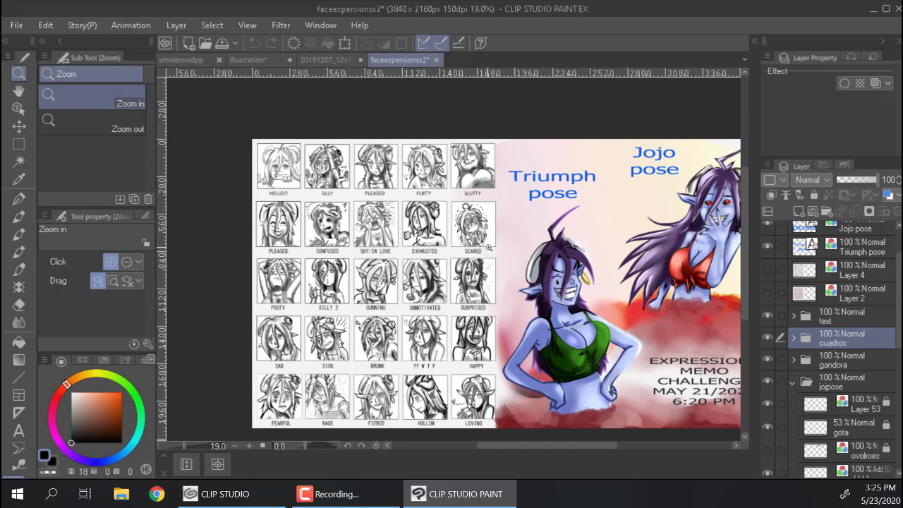
Step: Hide the cuadros folder, show it again, and look through the layers below it
left_click(768, 341)
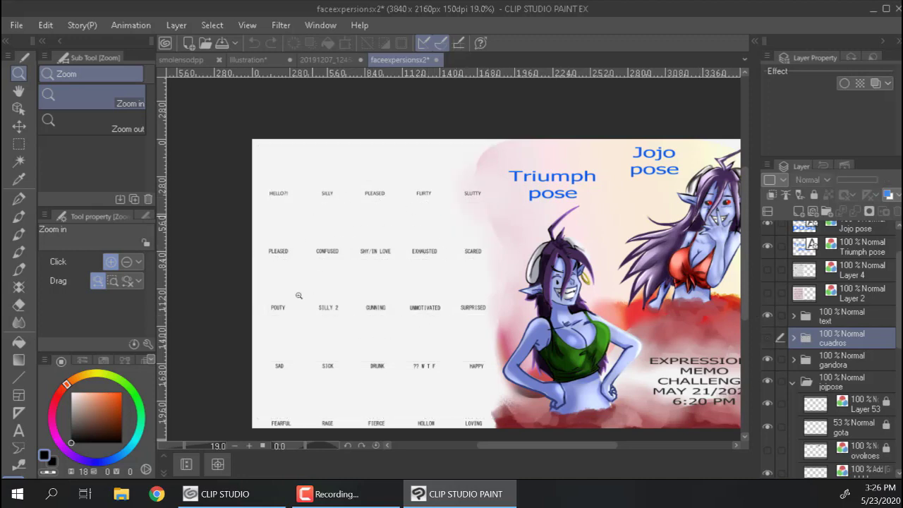
left_click(768, 340)
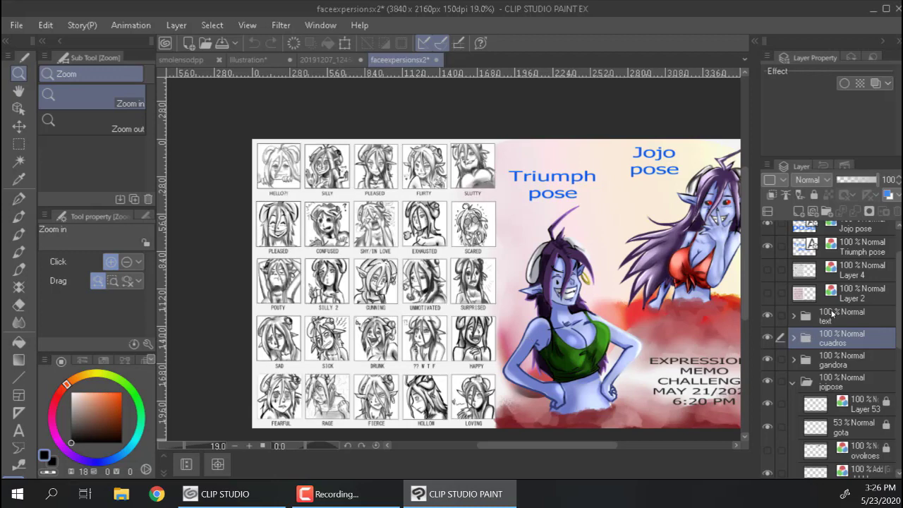
left_click_drag(899, 274, 898, 396)
mouse_move(603, 279)
left_mouse_down()
mouse_move(556, 280)
mouse_move(598, 267)
left_mouse_up()
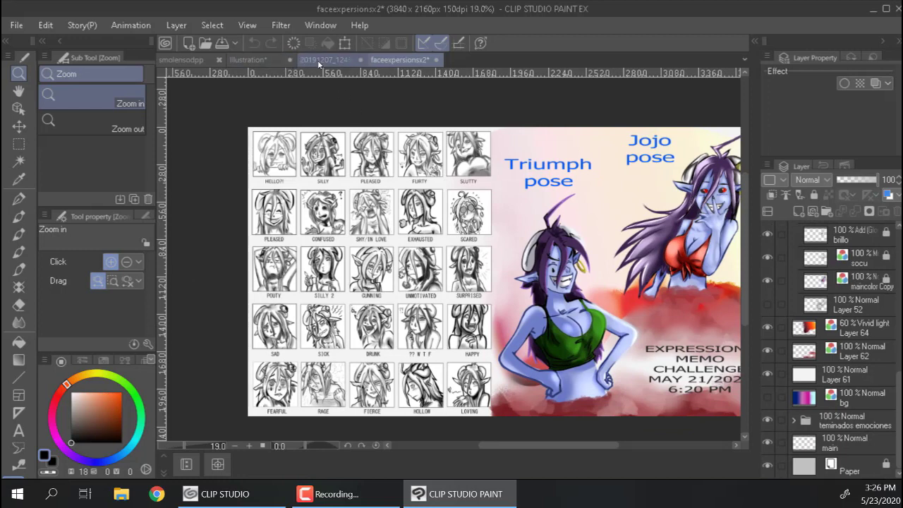
Step: Switch to the Illustration document, activate the Move layer tool and select Frame background 1, followed by the 20191207_124545 Copy 2 layer
left_click(268, 60)
left_click(428, 209, "alt")
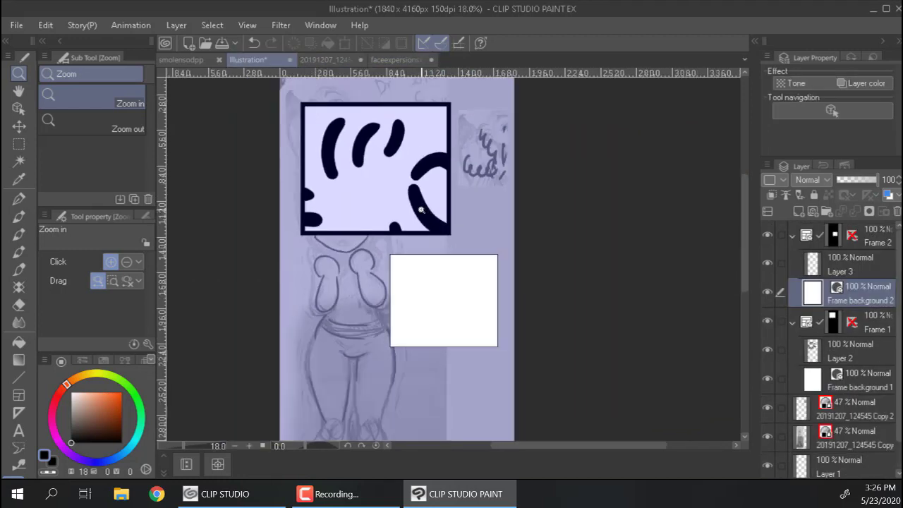
left_click(19, 127)
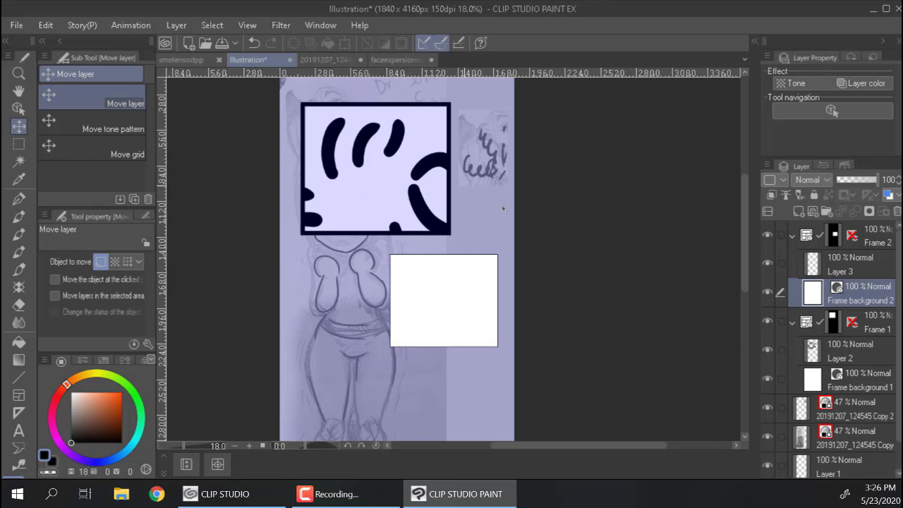
left_click(857, 385)
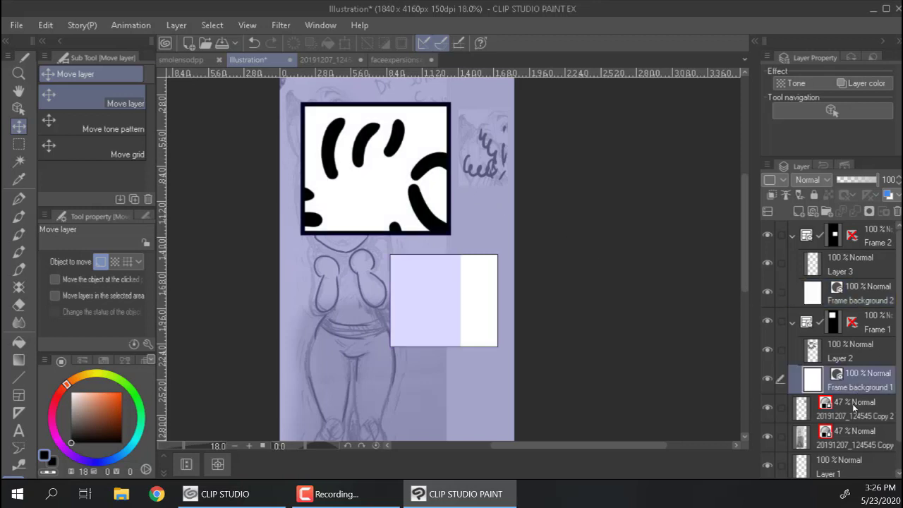
left_click(852, 404)
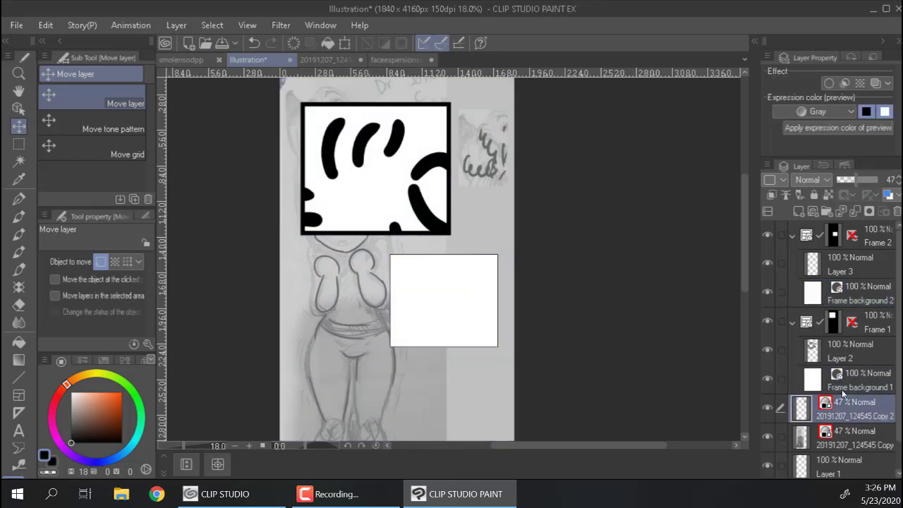
Step: Create a new 4160 x 1840 px canvas at 150 dpi and paint a large black blob on its left half with the G-pen at size 700
left_click(188, 43)
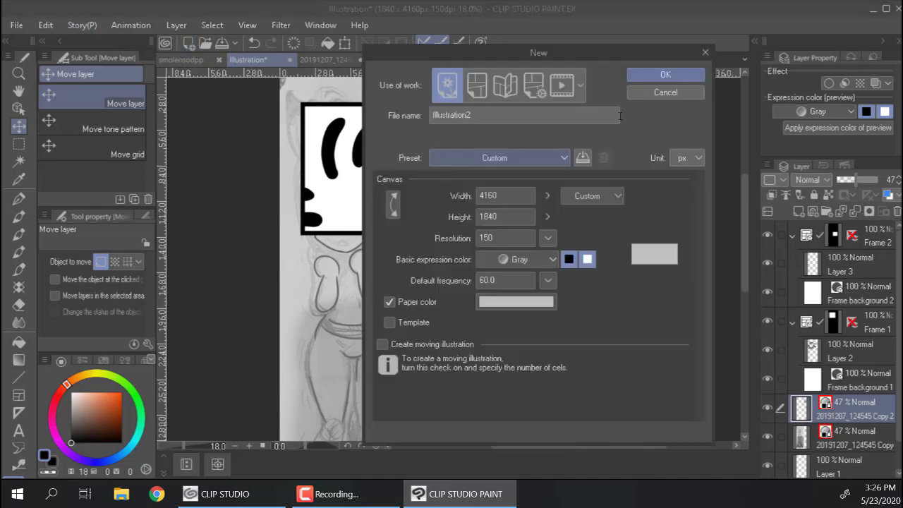
left_click(661, 74)
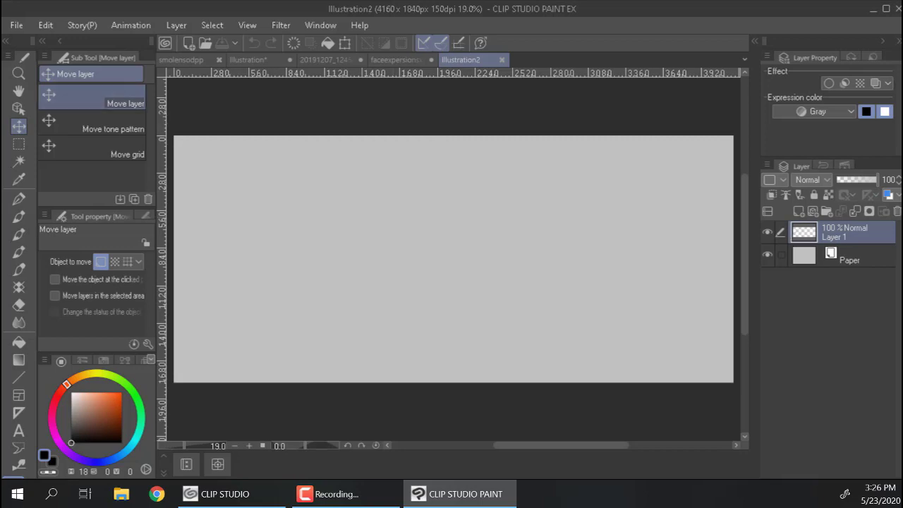
key("p")
key("bracketright")
key("bracketright")
key("bracketright")
key("bracketright")
key("bracketright")
key("bracketright")
key("bracketright")
key("bracketright")
key("bracketright")
mouse_move(313, 247)
left_mouse_down()
mouse_move(309, 283)
mouse_move(338, 230)
mouse_move(340, 277)
mouse_move(314, 255)
left_mouse_up()
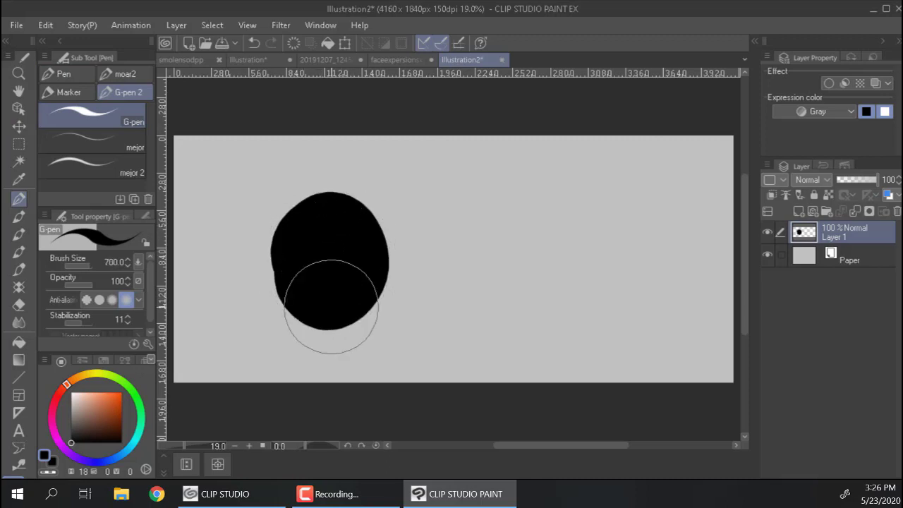
Step: Set Layer 1's expression color to Color and paint an orange blob over the black one
left_click(836, 111)
left_click(824, 131)
left_click(112, 406)
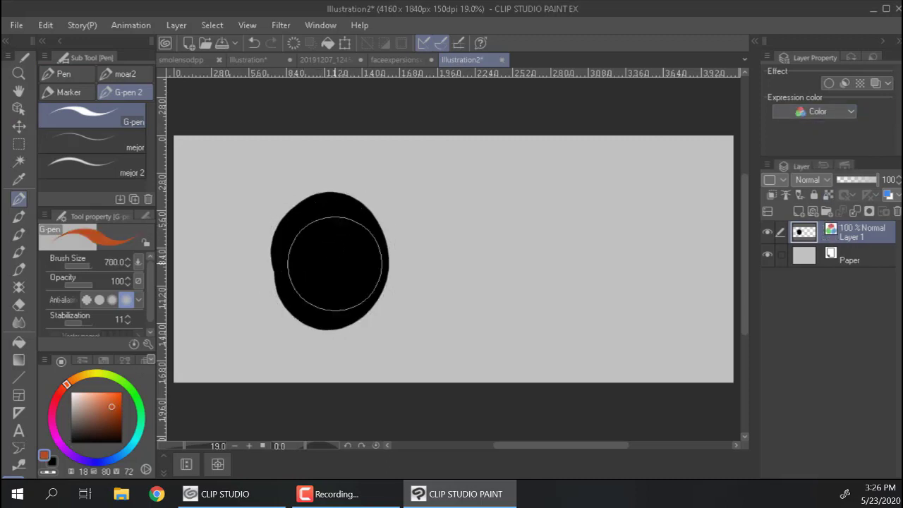
left_click_drag(327, 271, 345, 276)
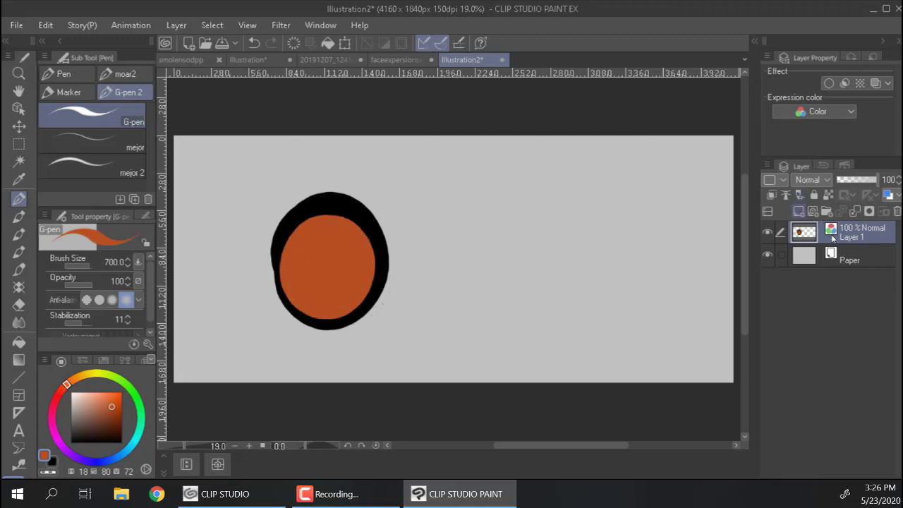
Step: Add a new raster layer named 2 and rename the painted layer below it 22323
left_click(799, 212)
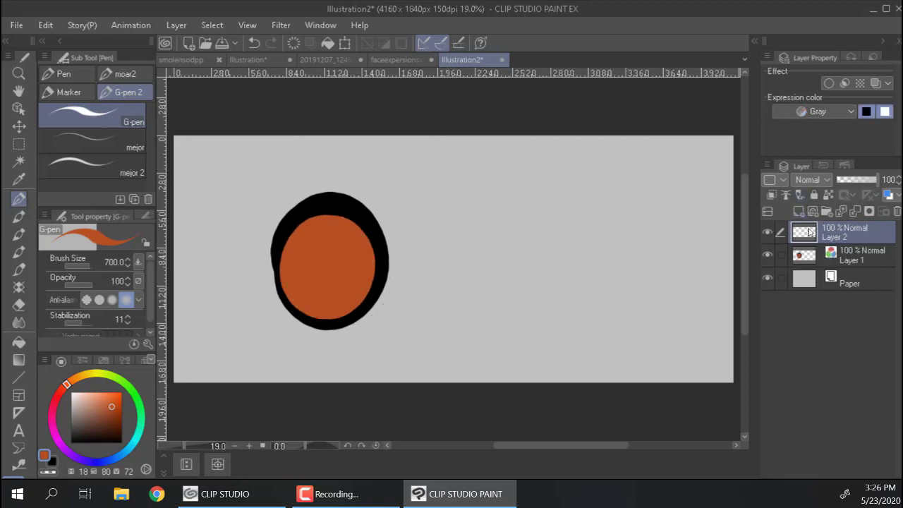
double_click(850, 238)
type("2")
key("Return")
double_click(854, 259)
type("22323")
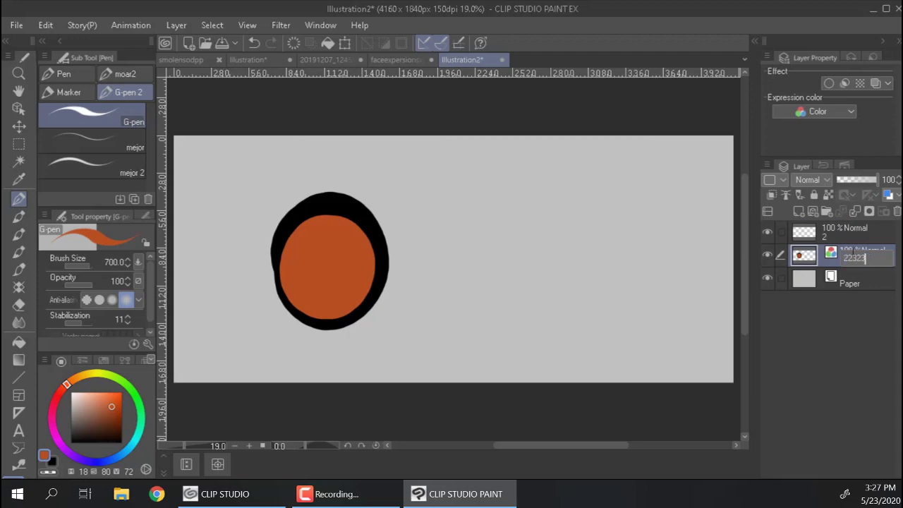
key("Return")
Step: Look through the named layers and folders of the faceexpersionsx2 document and return to Illustration2
left_click(400, 61)
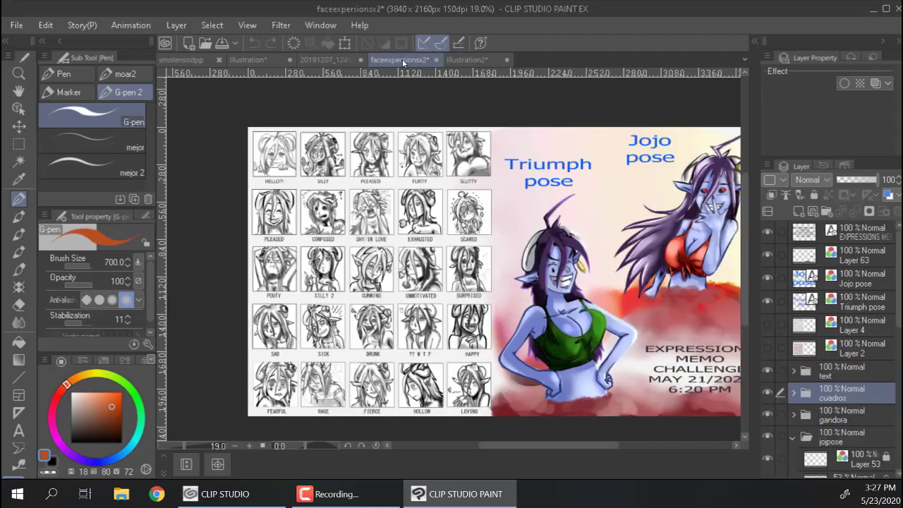
scroll(882, 318, "down", 10)
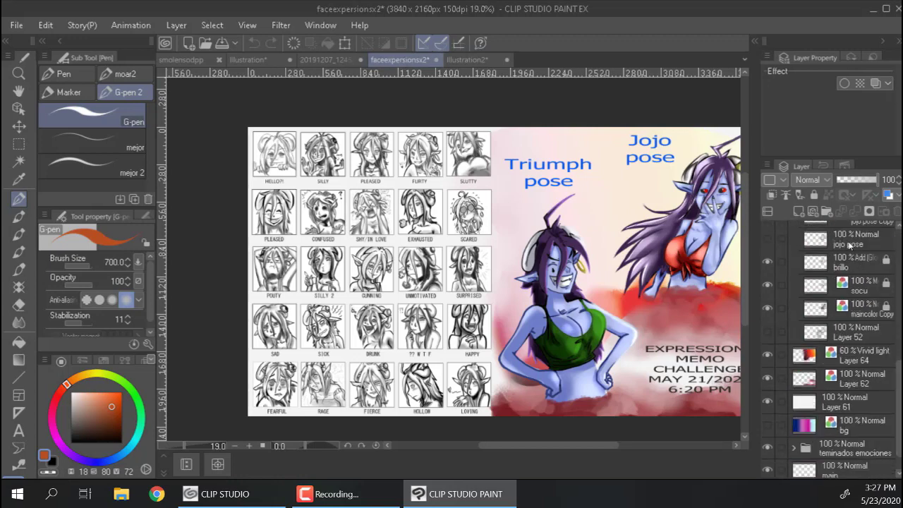
left_click(462, 59)
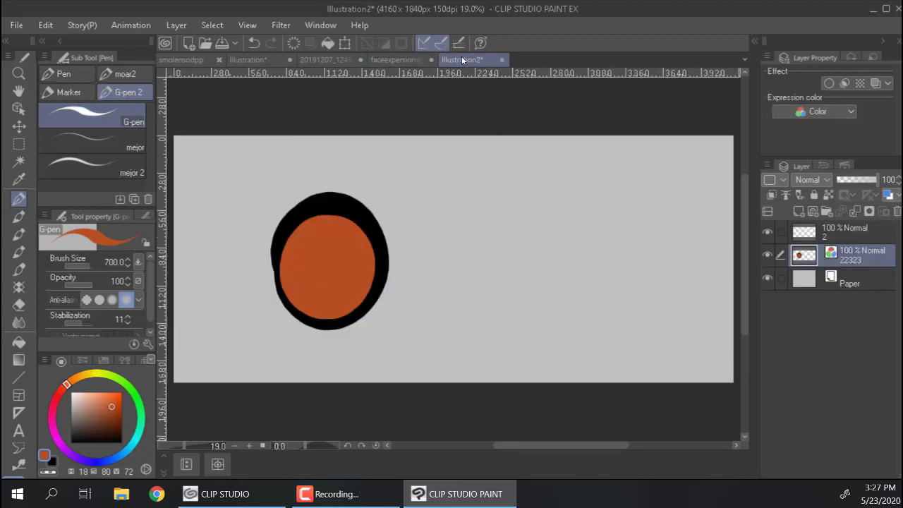
Step: On layer 2, paint a blob on the canvas's right half in green, set the layer's expression color to Color and repaint it green
left_click(805, 239)
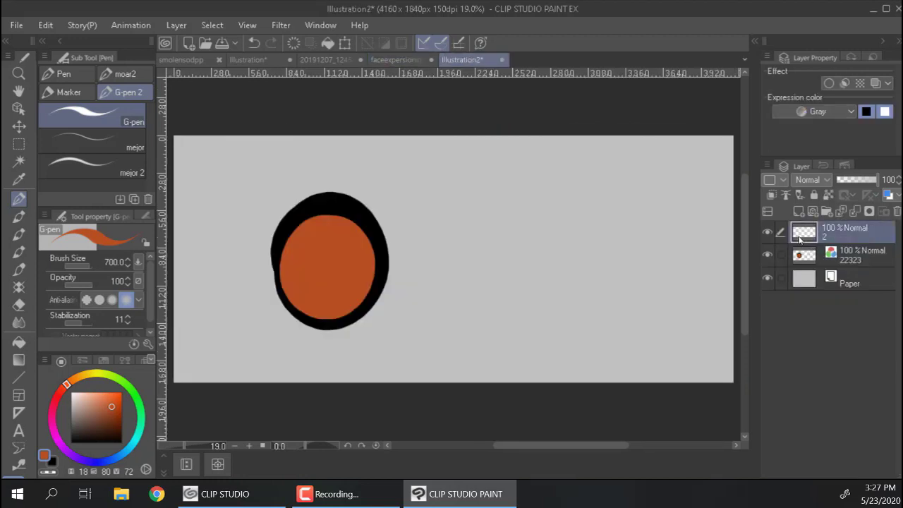
left_click(129, 388)
left_click(117, 400)
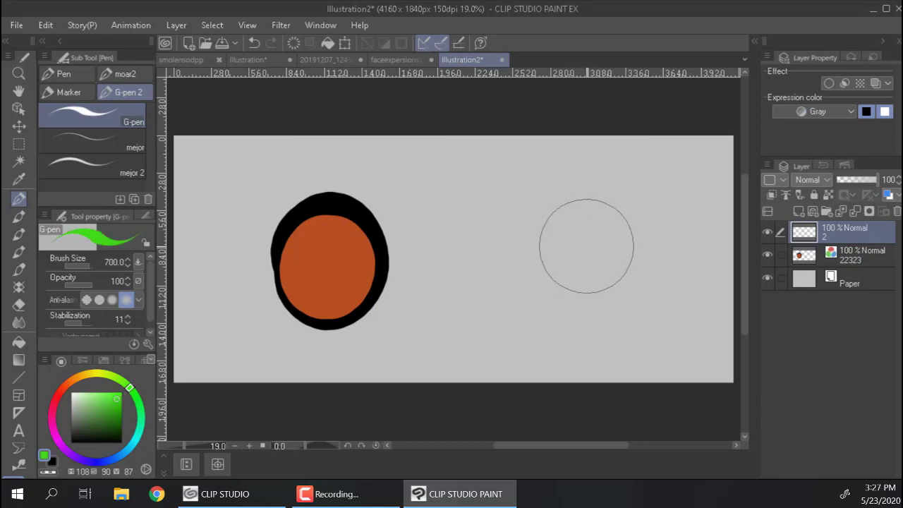
left_click_drag(585, 238, 585, 275)
left_click(822, 112)
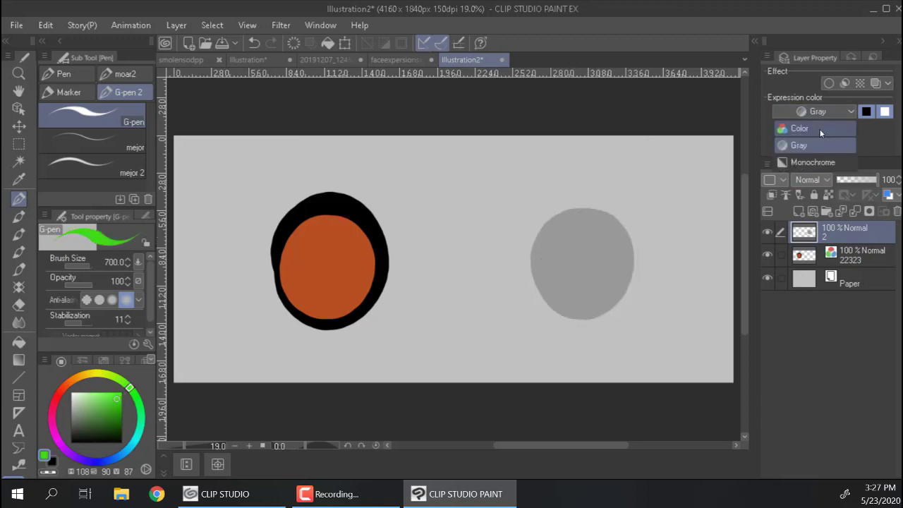
left_click(819, 129)
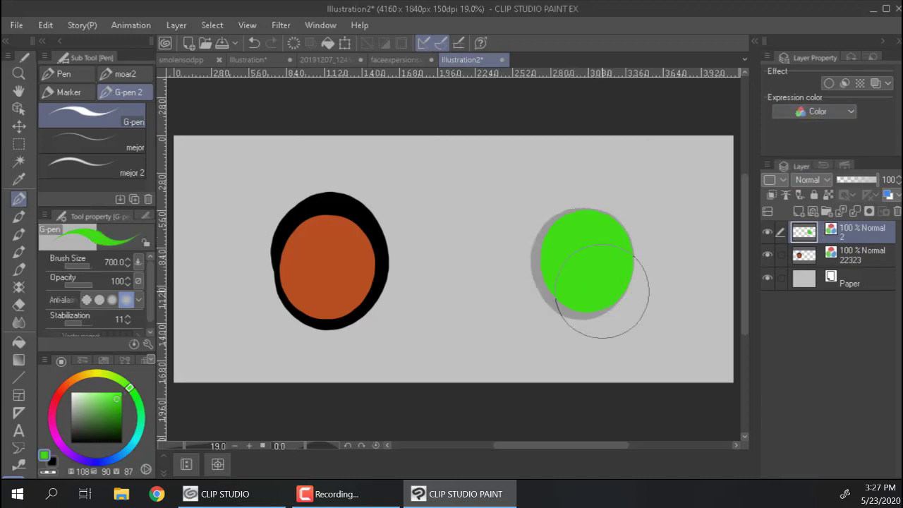
Step: Shift the green blob's layer slightly to the right with the Move layer tool, trying starting points on and off the blob
key("k")
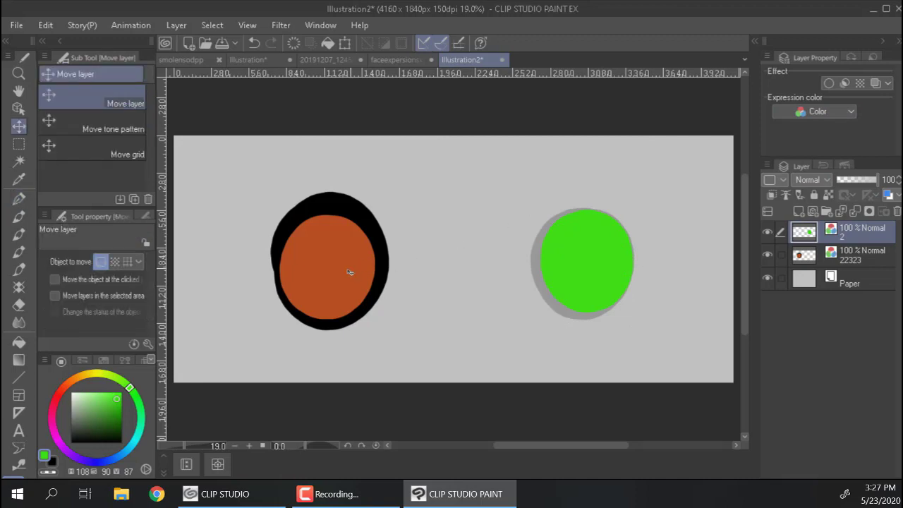
mouse_move(351, 274)
left_mouse_down()
mouse_move(349, 264)
mouse_move(340, 275)
left_mouse_up()
left_click_drag(578, 269, 629, 263)
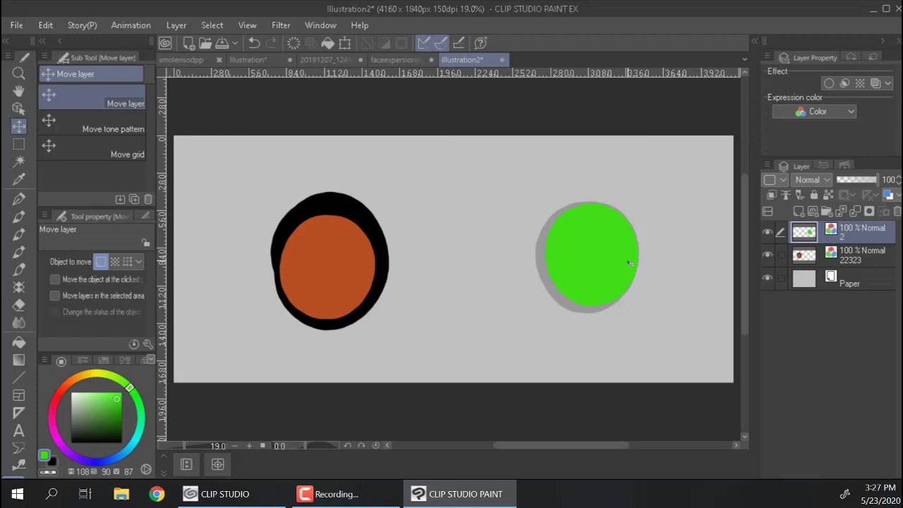
left_click_drag(641, 213, 614, 251)
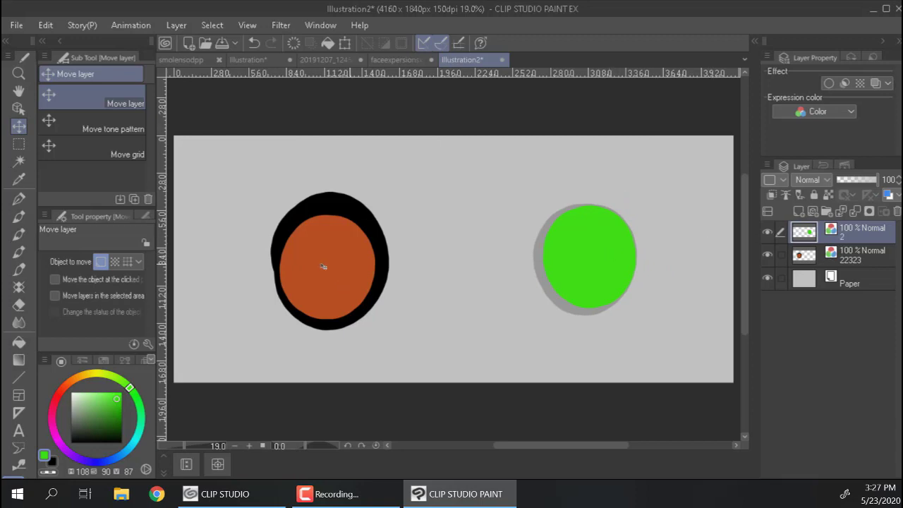
left_click_drag(356, 265, 379, 265)
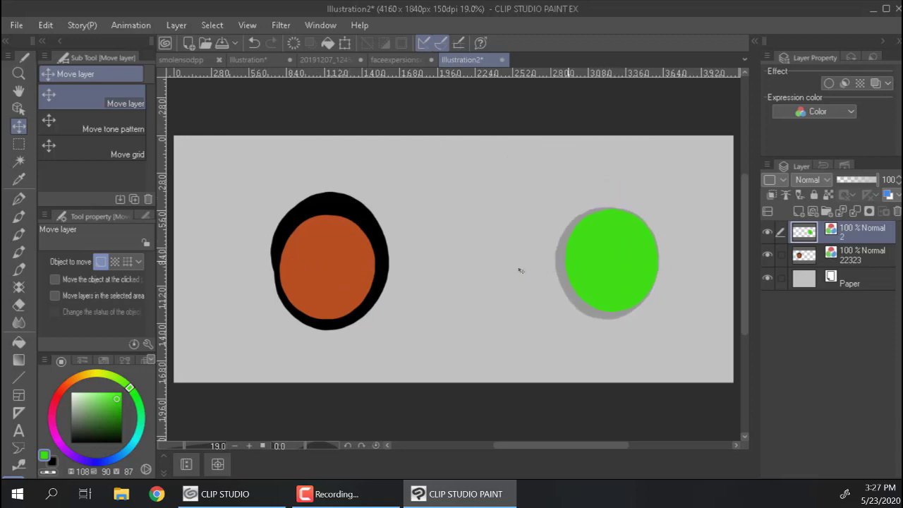
Step: Pick the orange blob's layer on the canvas with the Object tool and move that layer down and to the left
key("o")
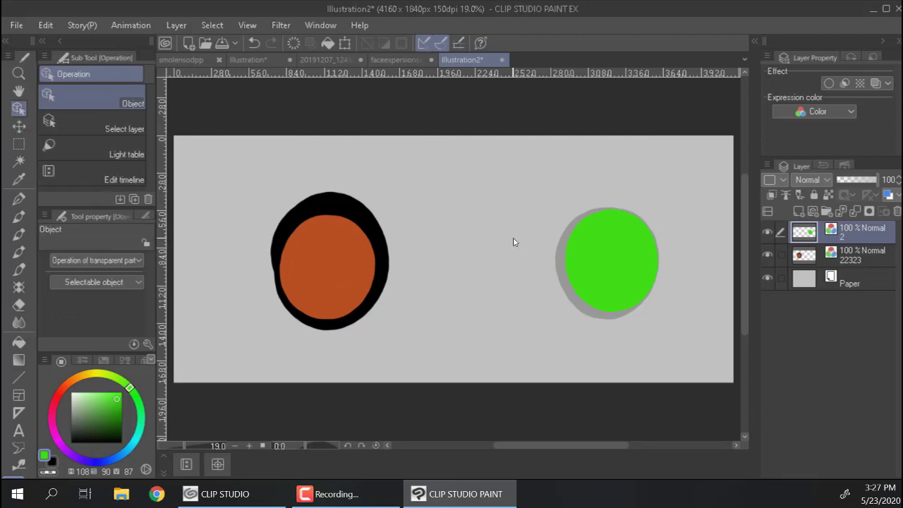
left_click(335, 271)
key("k")
left_click_drag(343, 275, 344, 305)
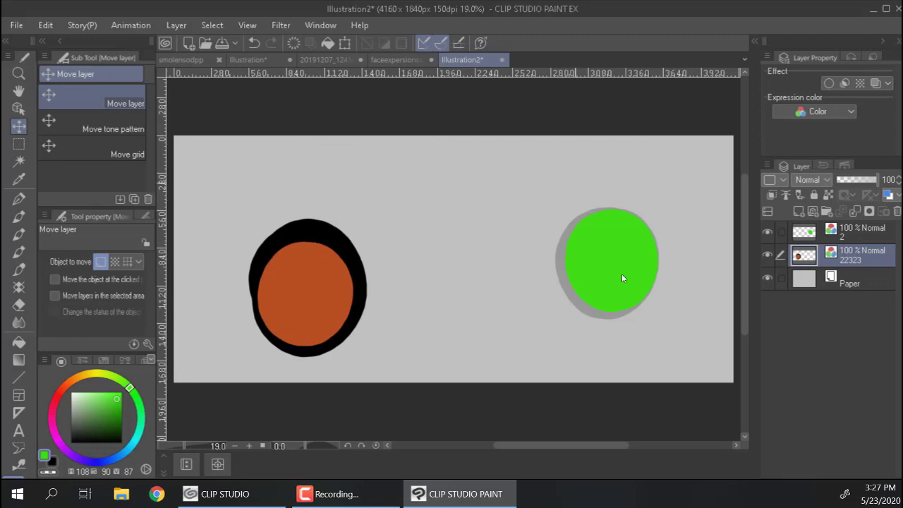
Step: Reposition the green and orange blobs by picking each one's layer directly on the canvas, ending with the green blob's layer selected
left_click_drag(622, 274, 575, 283)
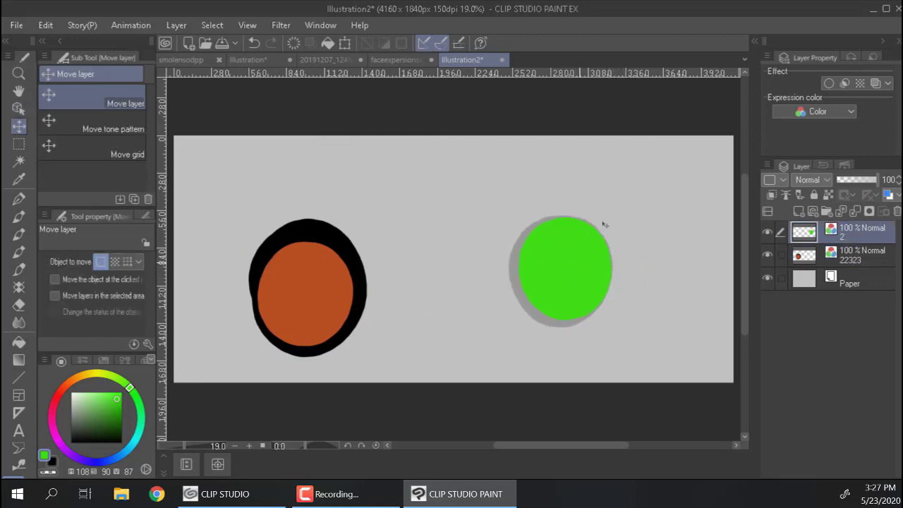
left_click_drag(604, 225, 654, 226)
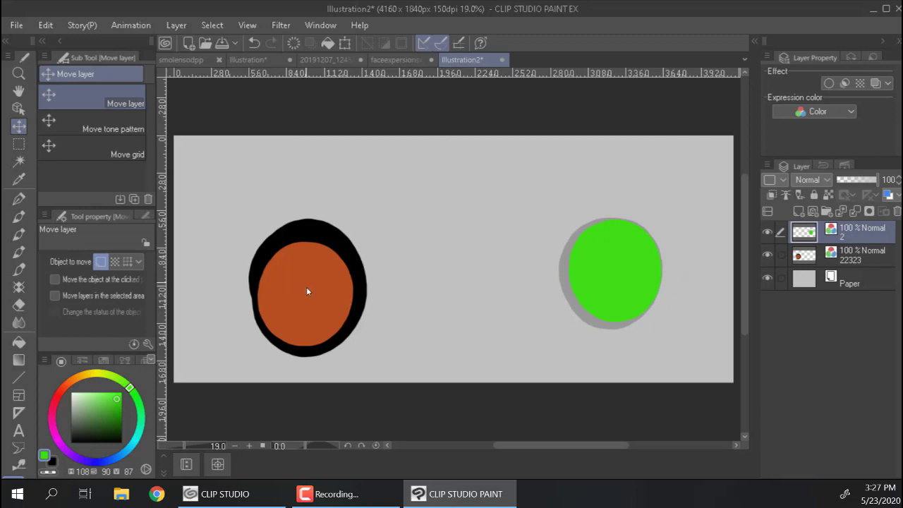
left_click_drag(307, 291, 344, 283)
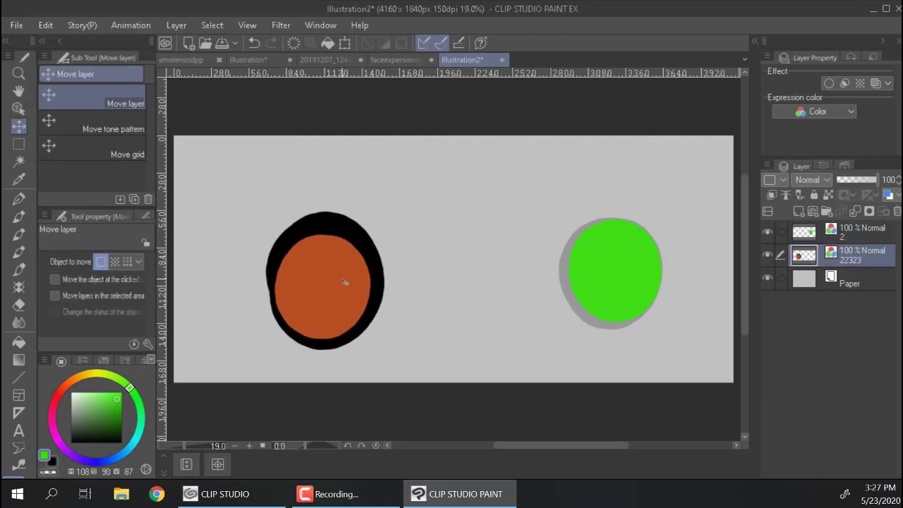
key("o")
left_click(617, 286)
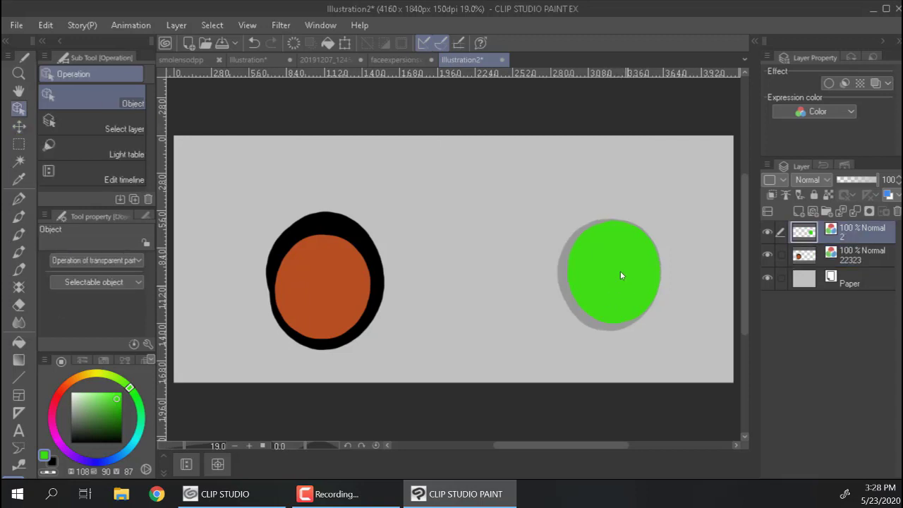
Step: Shift the green blob's layer slightly up and to the left with the Move layer tool
key("k")
left_click_drag(617, 285, 603, 269)
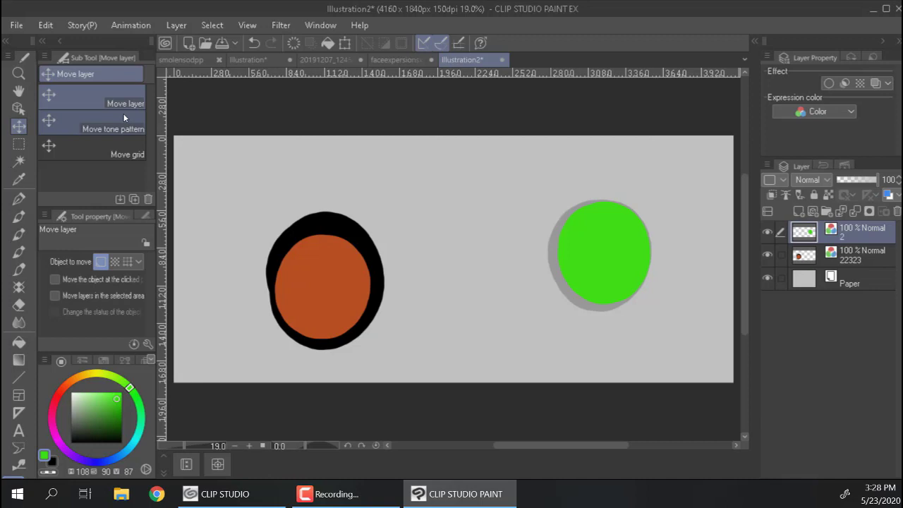
left_click(186, 61)
left_click(462, 60)
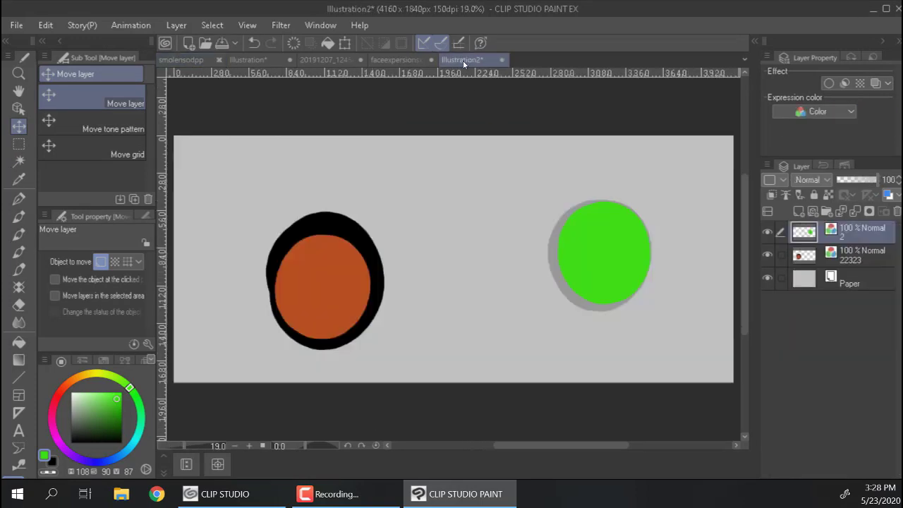
Step: Select a small rectangle inside the green blob and delete its contents, leaving no active selection
left_click(19, 144)
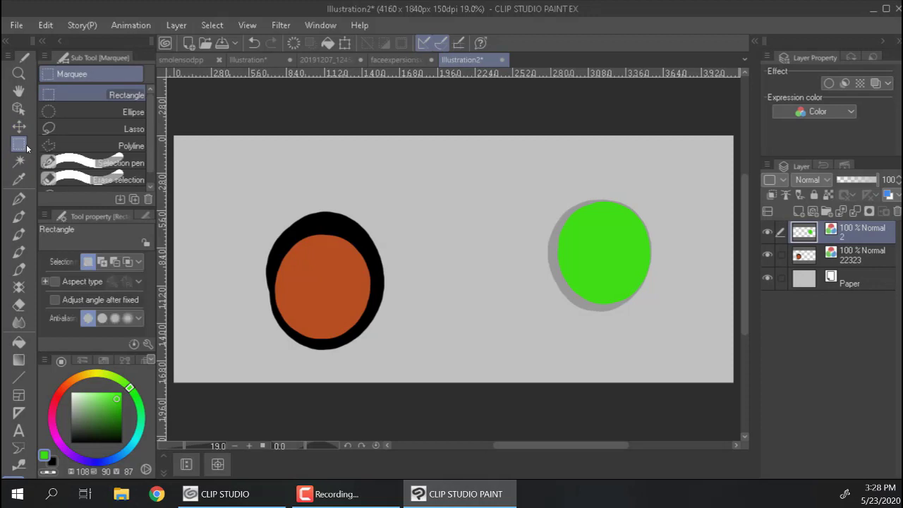
left_click_drag(589, 233, 624, 272)
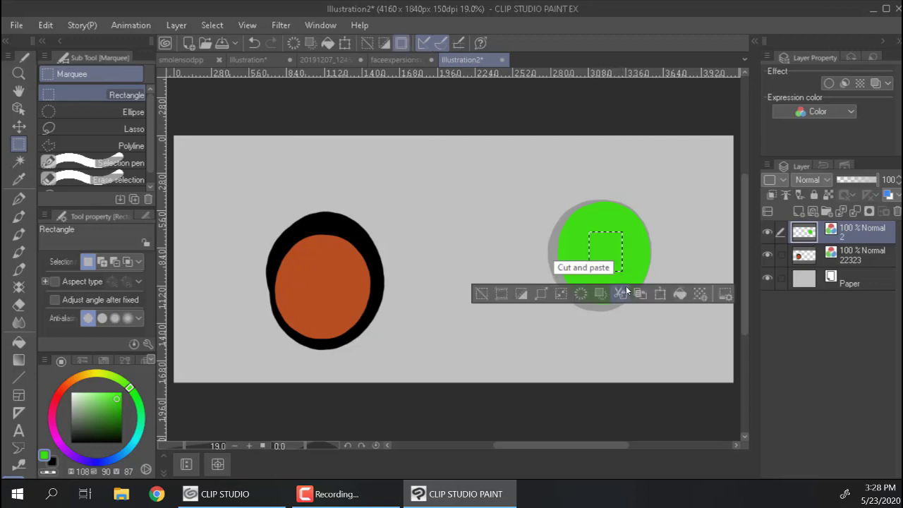
left_click(480, 292)
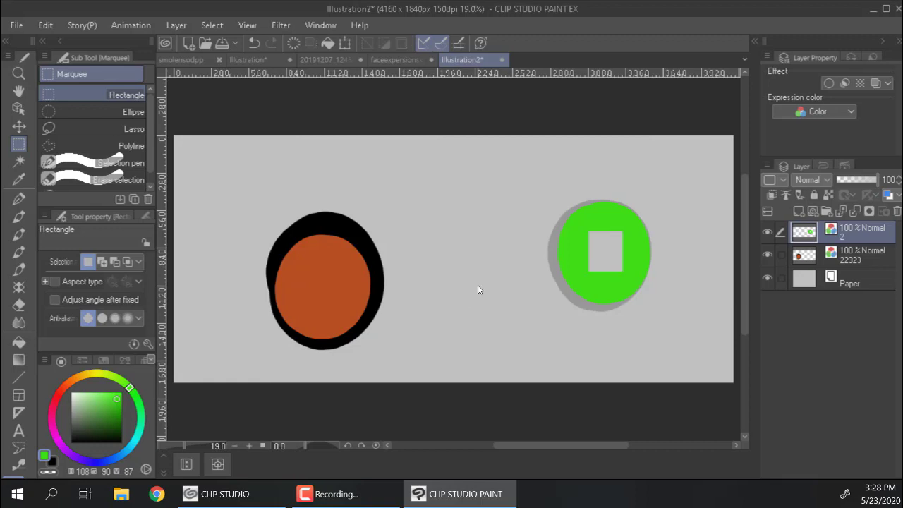
Step: Try several elliptical marquee selections over and around the green blob, clearing each one
left_click(132, 113)
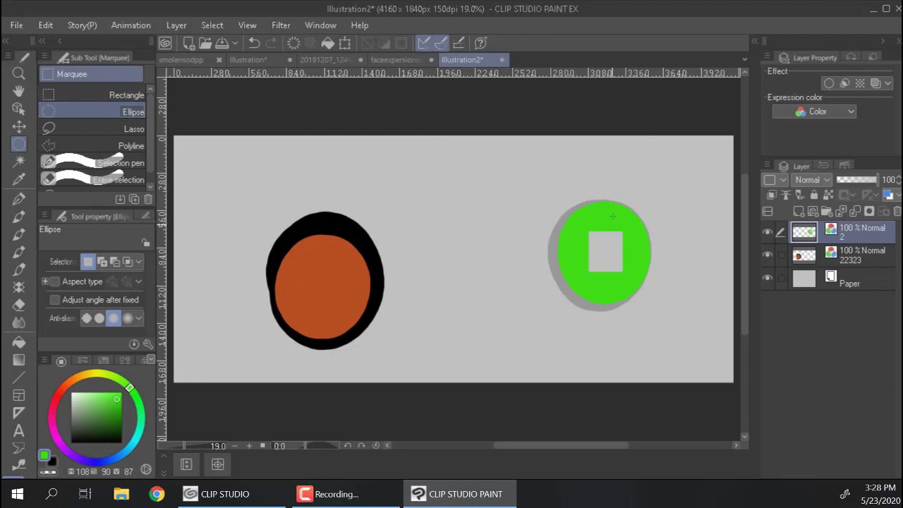
left_click_drag(646, 248, 666, 288)
left_click(671, 240)
left_click_drag(631, 245, 642, 271)
left_click_drag(586, 195, 616, 238)
left_click(573, 244)
mouse_move(564, 206)
left_mouse_down()
mouse_move(602, 248)
mouse_move(595, 286)
left_mouse_up()
left_click(670, 275)
Step: Paint a large green shape in the middle of the canvas with the G-pen and cover the green blob's rectangular hole
key("p")
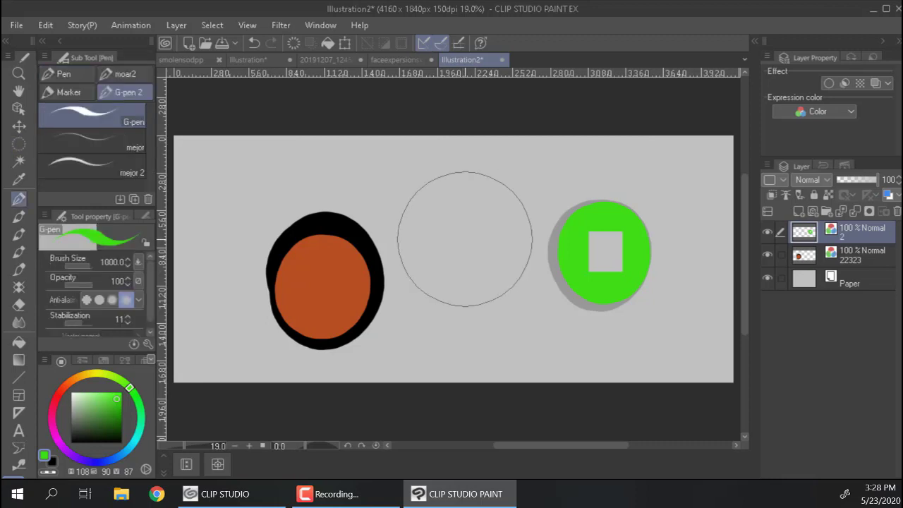
left_click(471, 226)
mouse_move(466, 229)
left_mouse_down()
mouse_move(479, 284)
mouse_move(467, 240)
left_mouse_up()
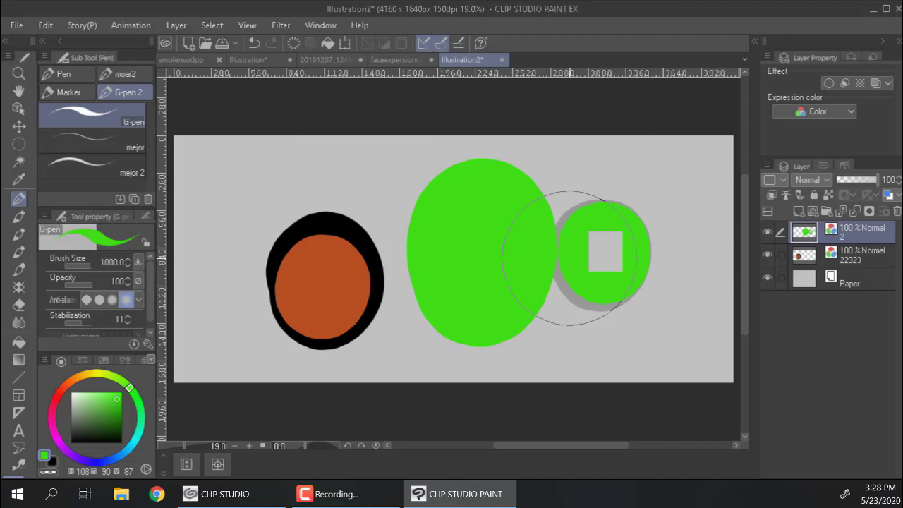
left_click_drag(581, 258, 579, 254)
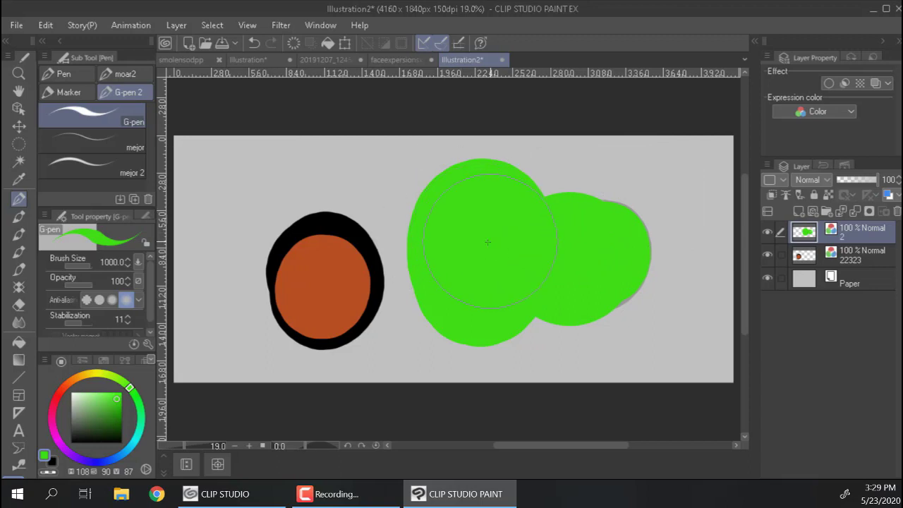
Step: Make a small elliptical selection in the upper part of the large green shape and pick a darker green
key("m")
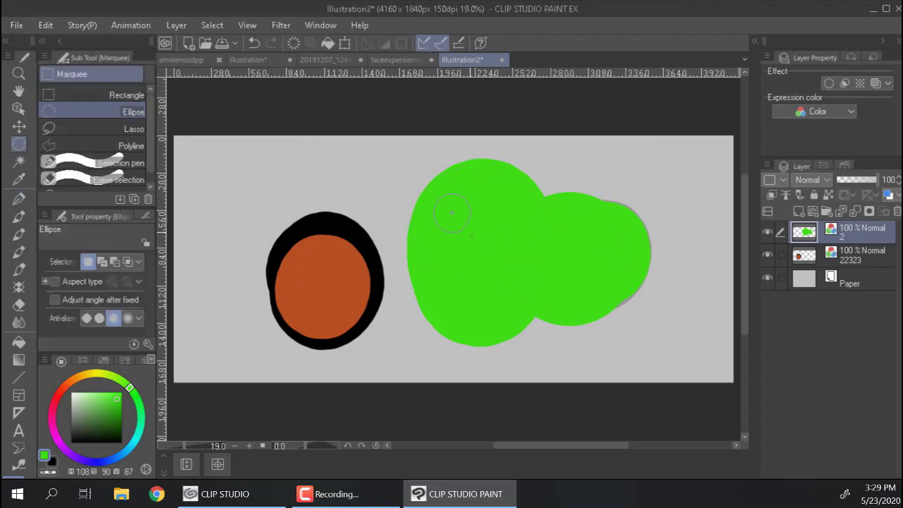
left_click_drag(472, 237, 471, 236)
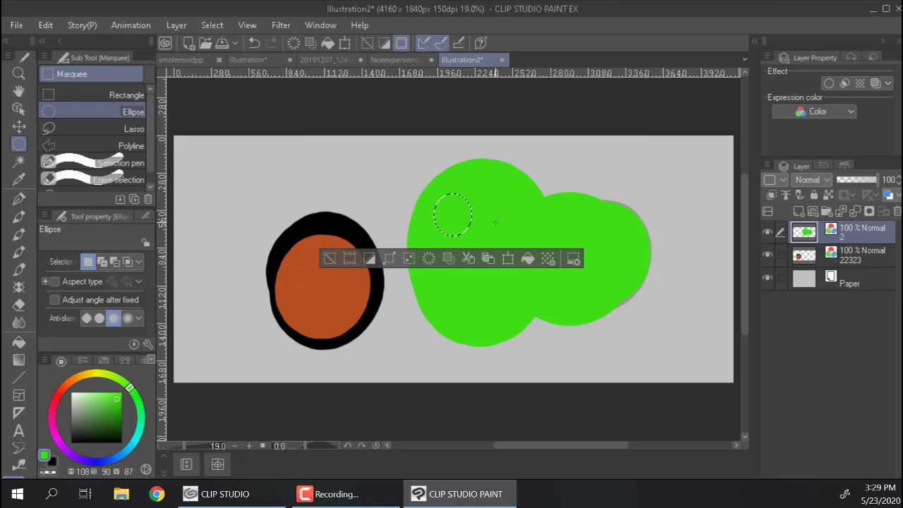
left_click(111, 423)
key("p")
key("bracketright")
key("bracketright")
key("bracketright")
key("bracketright")
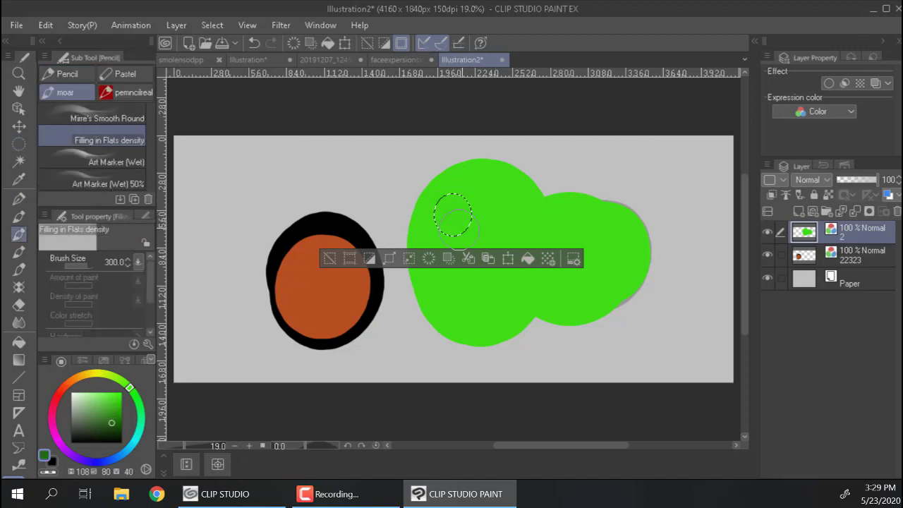
Step: Paint the elliptical selection dark green with the G-pen at brush size 400 and deselect it
key("p")
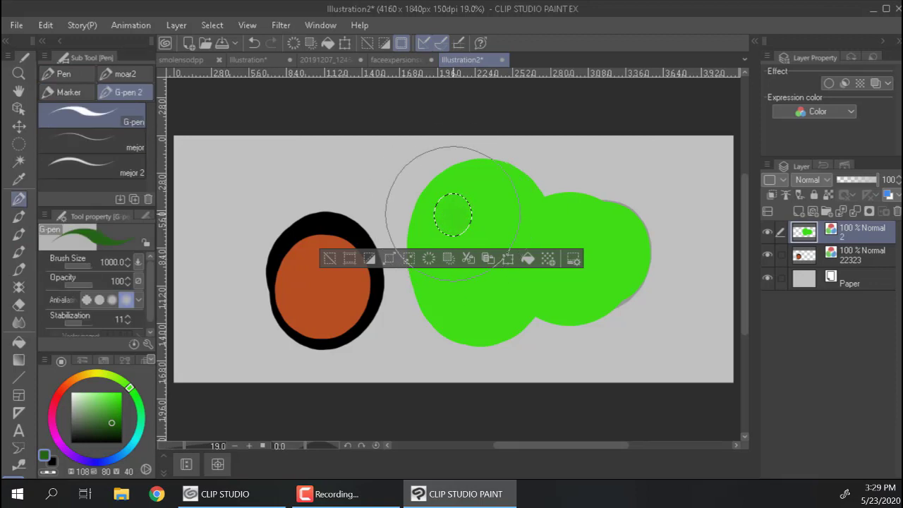
key("bracketleft")
key("bracketleft")
key("bracketleft")
key("bracketleft")
key("bracketleft")
left_click(453, 210)
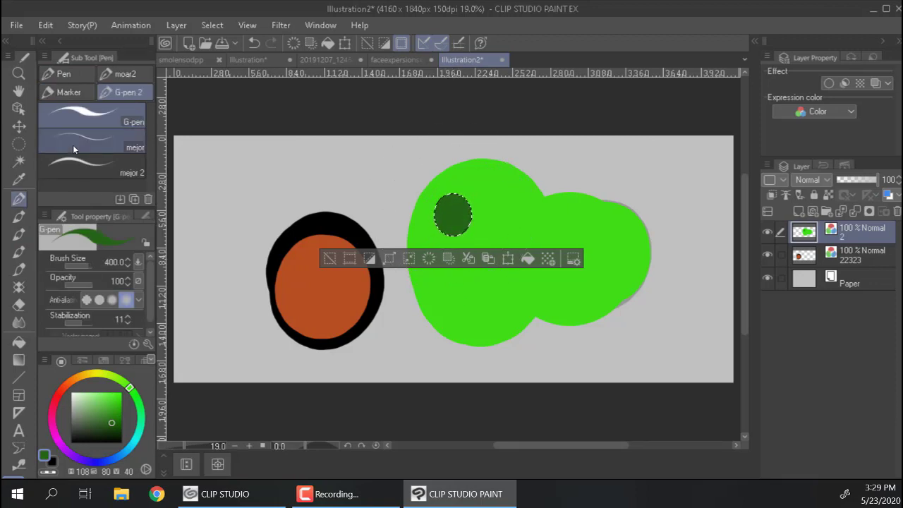
key("ctrl+d")
Step: Try wide, unconstrained elliptical selections over the right part of the green shape, clearing each one
key("m")
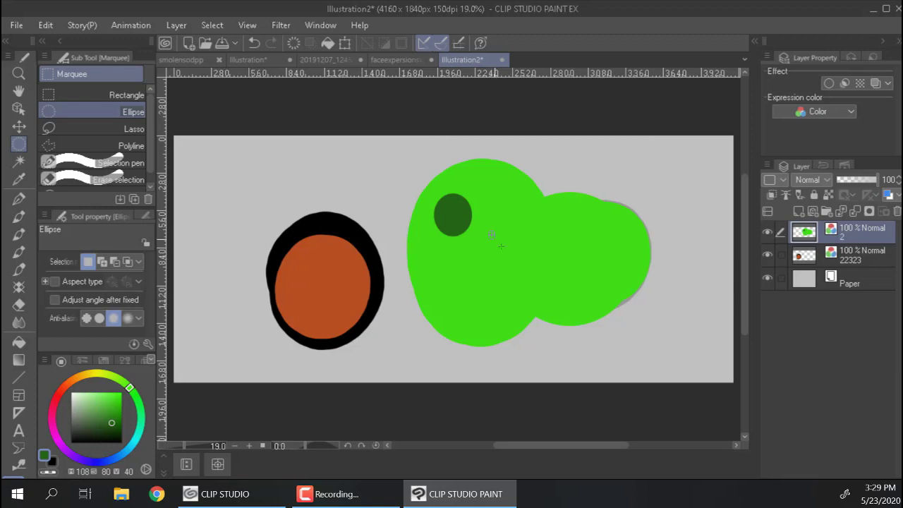
left_click_drag(657, 262, 613, 173)
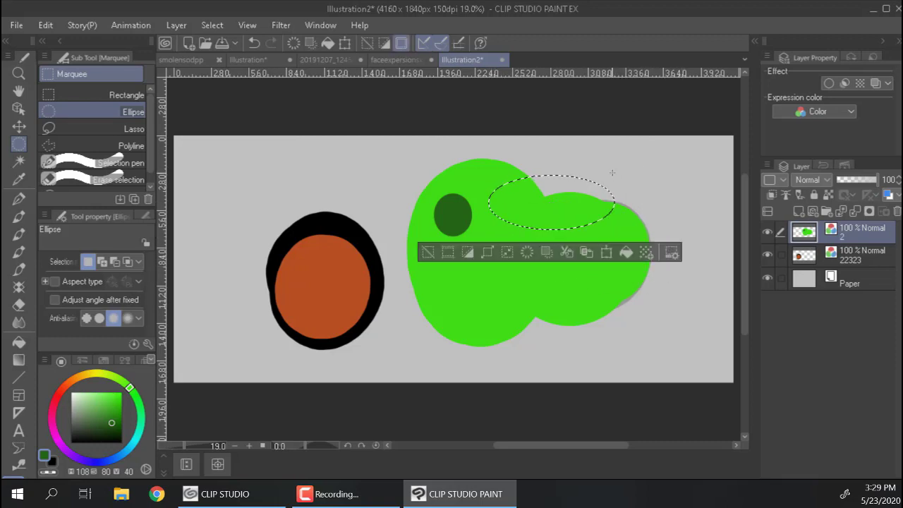
left_click(642, 209)
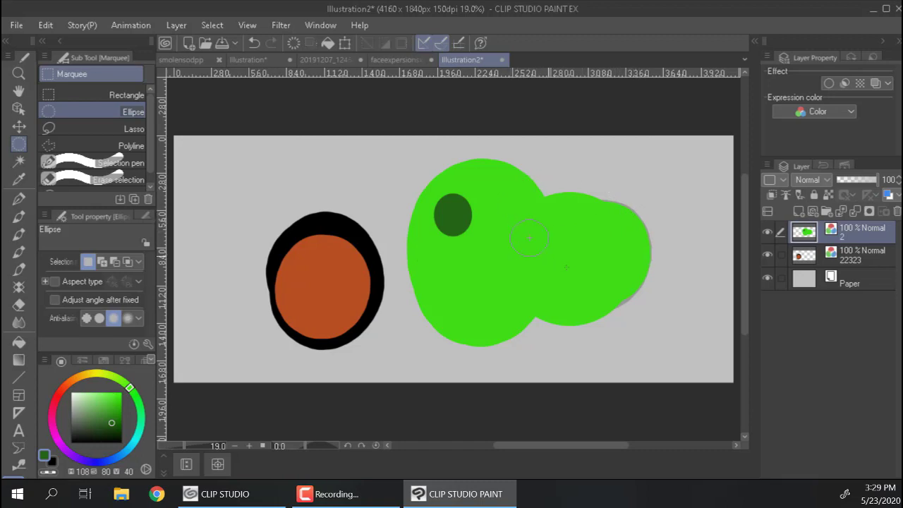
left_click_drag(588, 300, 658, 316)
left_click_drag(564, 222, 681, 279)
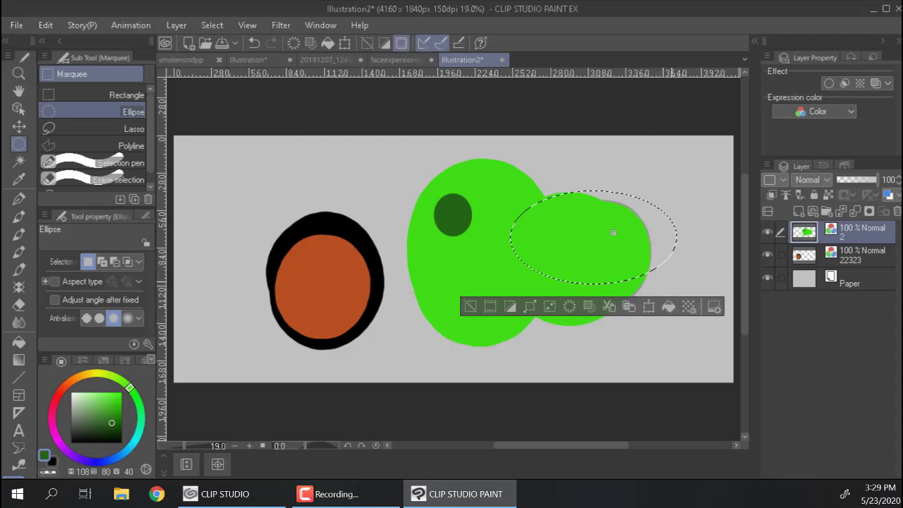
left_click(531, 168)
left_click_drag(521, 173, 674, 275)
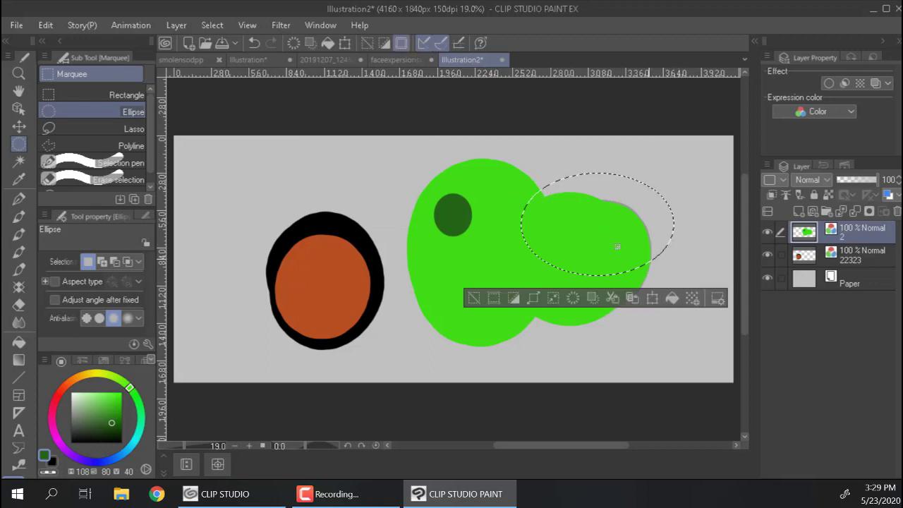
left_click(510, 189)
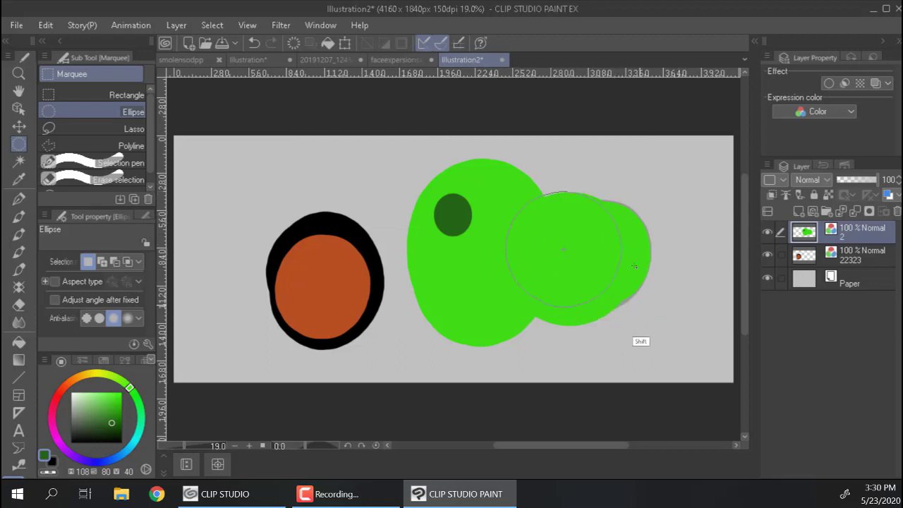
Step: Make a perfectly circular selection on the green shape's right part, move it down and right, and subtract a notch from its upper edge
left_click_drag(619, 247, 661, 303)
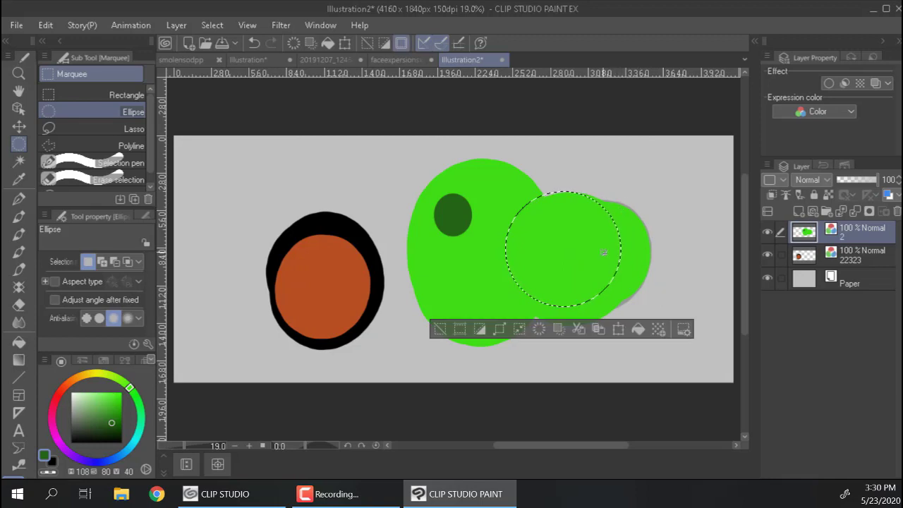
left_click_drag(624, 214, 640, 229)
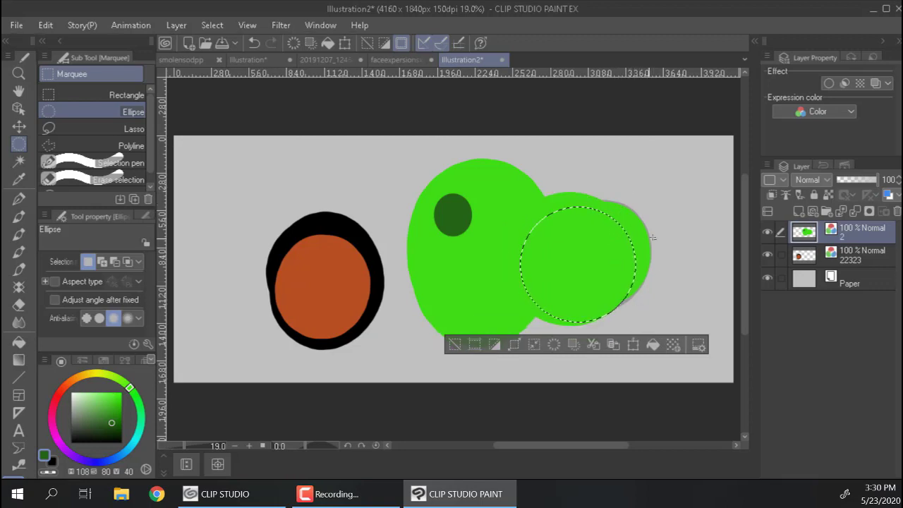
key("alt")
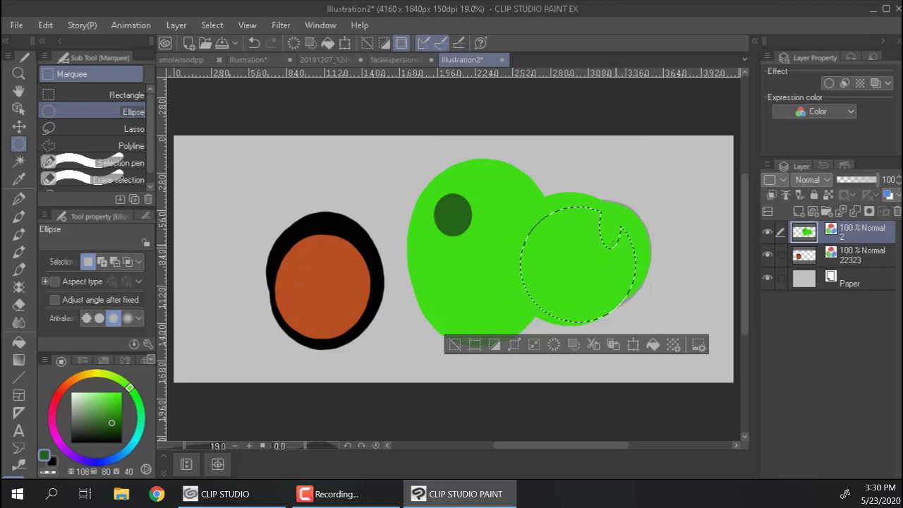
Step: Add circles to the selection above and beside the green shape, and subtract the one between the two outer circles
key("shift")
left_click_drag(625, 154, 671, 201)
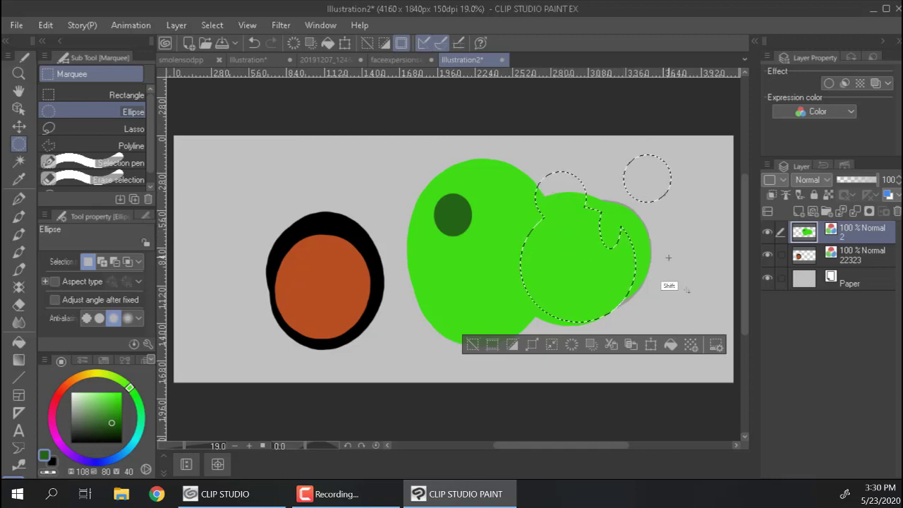
left_click_drag(669, 257, 687, 333)
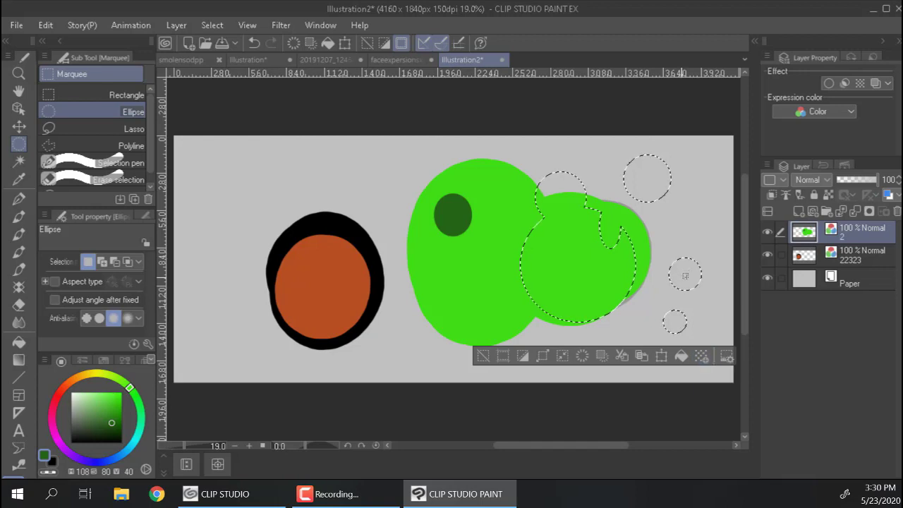
left_click_drag(669, 252, 707, 302)
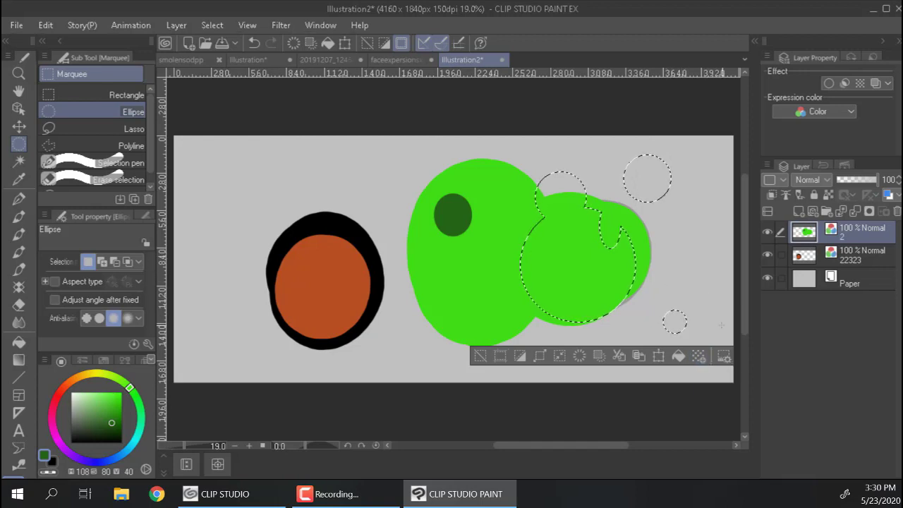
Step: Fill the two separate circles and the large notched selection on the green shape with dark green, and deselect
key("g")
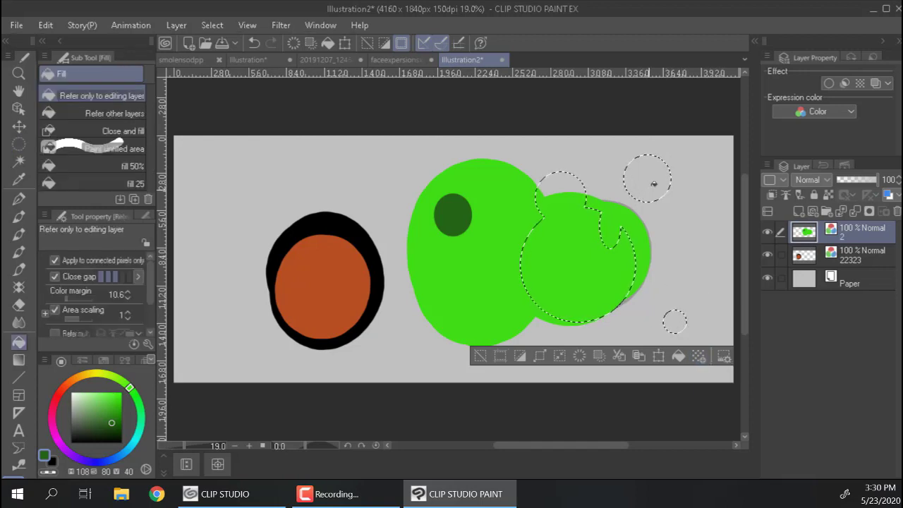
left_click(648, 183)
left_click(674, 322)
left_click(591, 254)
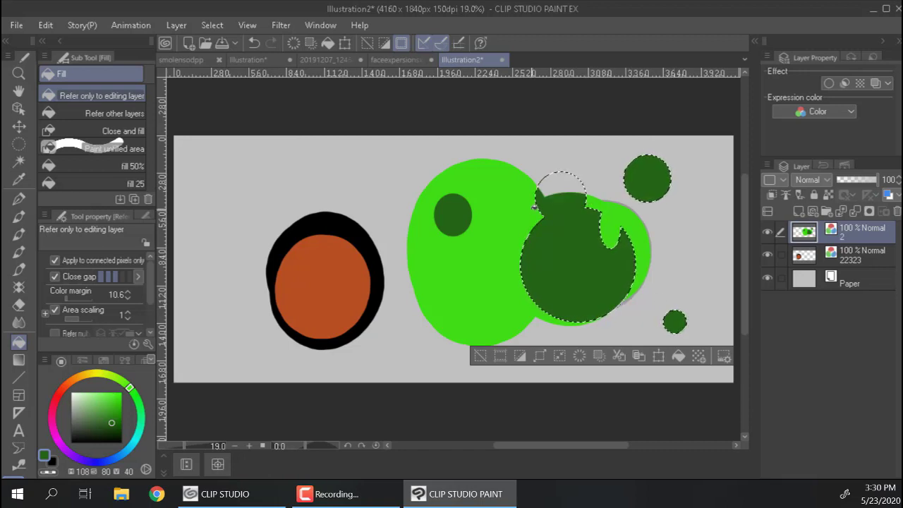
key("m")
key("ctrl+d")
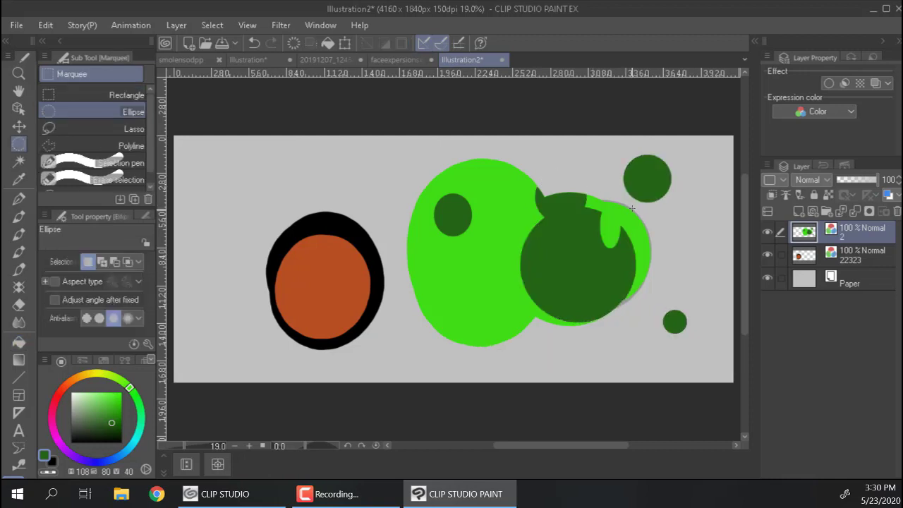
Step: Try small elliptical selections in the empty area near the two outer dark green circles and deselect them
left_click_drag(650, 217, 703, 308)
left_click(707, 207)
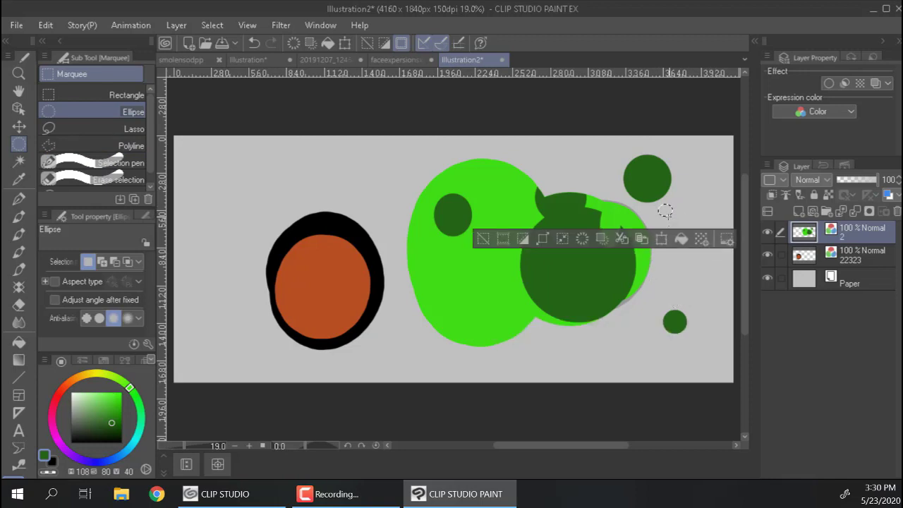
left_click_drag(677, 192, 692, 218)
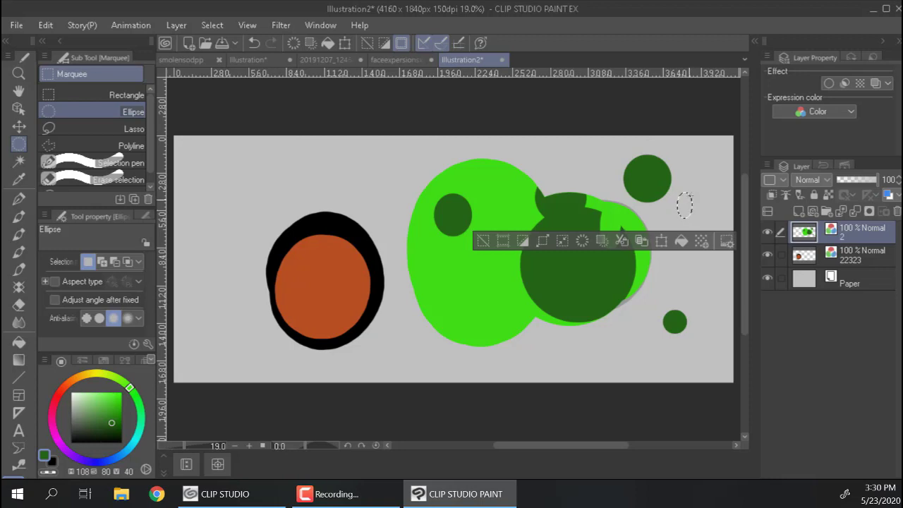
left_click(483, 242)
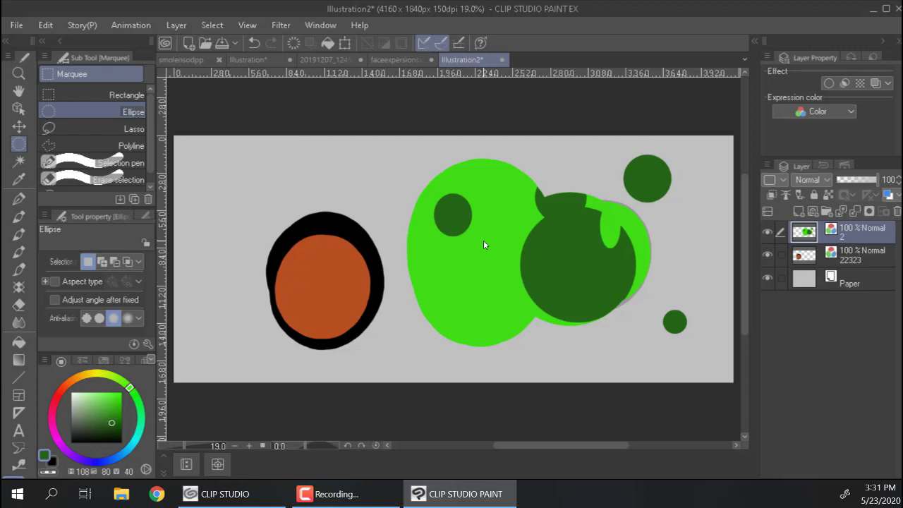
Step: Switch to the Lasso selection and place the clouds picture on its own layer, moved slightly right and down
left_click(134, 129)
mouse_move(405, 176)
left_mouse_down()
mouse_move(407, 241)
mouse_move(458, 272)
mouse_move(492, 234)
mouse_move(492, 161)
mouse_move(441, 154)
mouse_move(414, 207)
left_mouse_up()
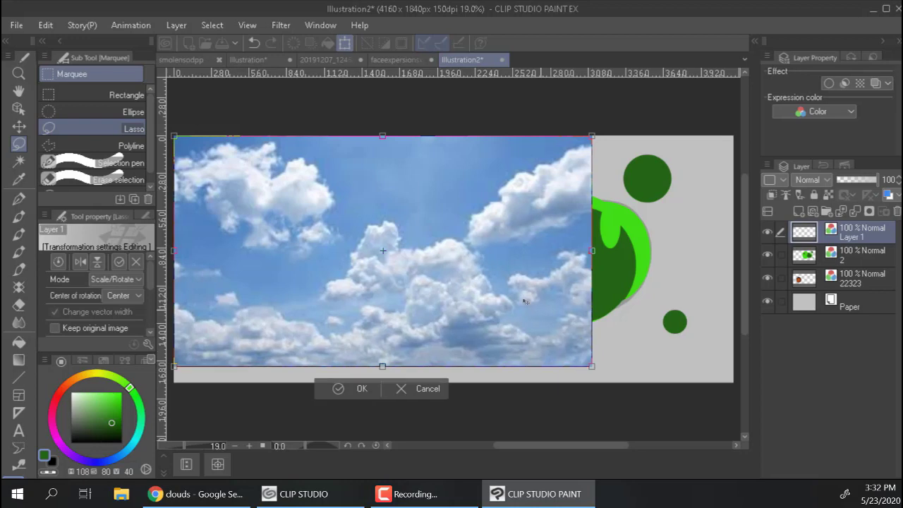
left_click_drag(488, 283, 531, 291)
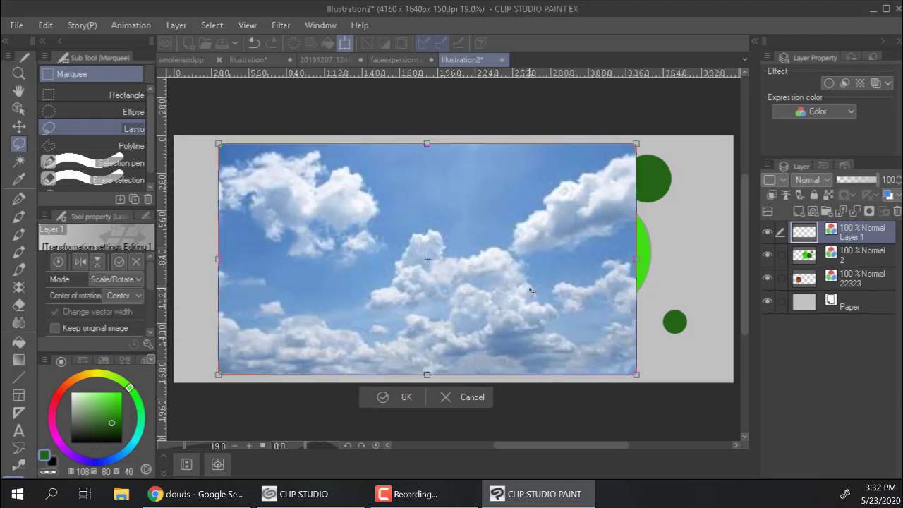
key("Return")
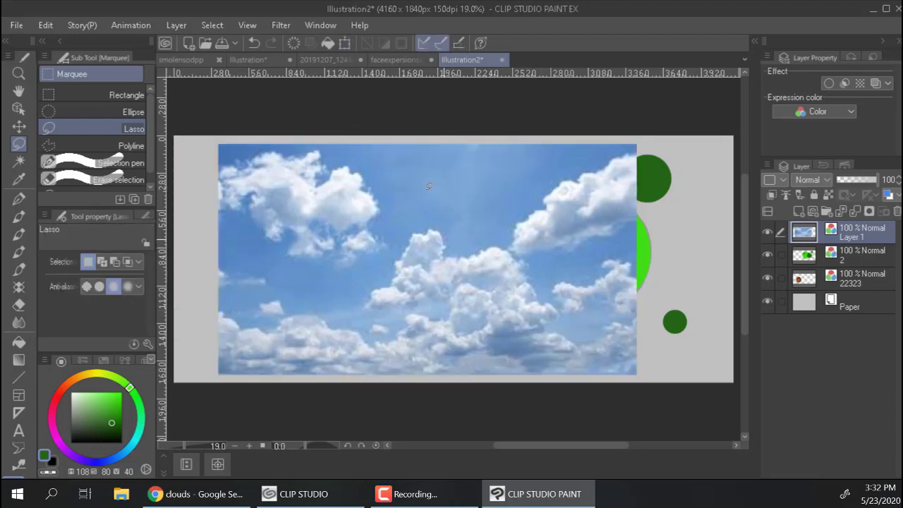
Step: Draw a freehand Lasso selection around the large cloud in the upper-left part of the clouds picture
left_click_drag(374, 163, 392, 212)
mouse_move(365, 270)
left_mouse_down()
mouse_move(312, 276)
mouse_move(268, 239)
mouse_move(215, 225)
mouse_move(213, 154)
mouse_move(294, 132)
left_mouse_up()
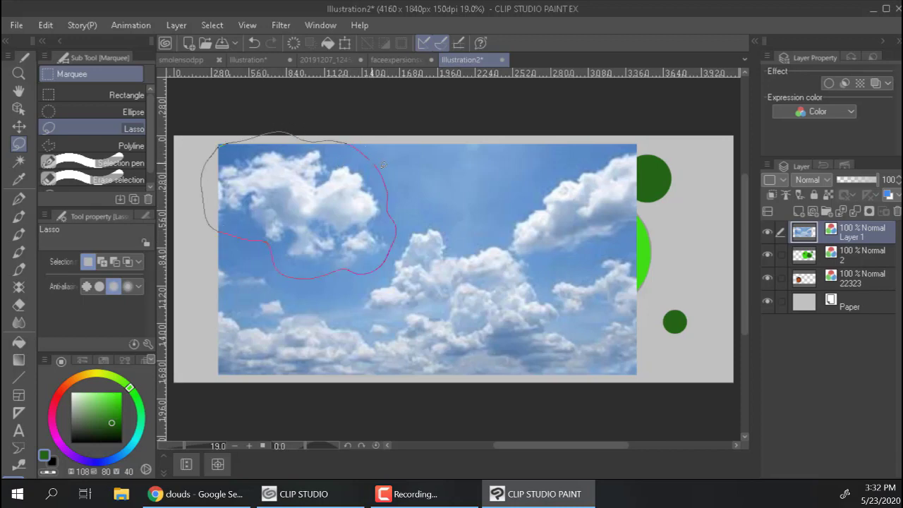
left_click_drag(383, 165, 391, 171)
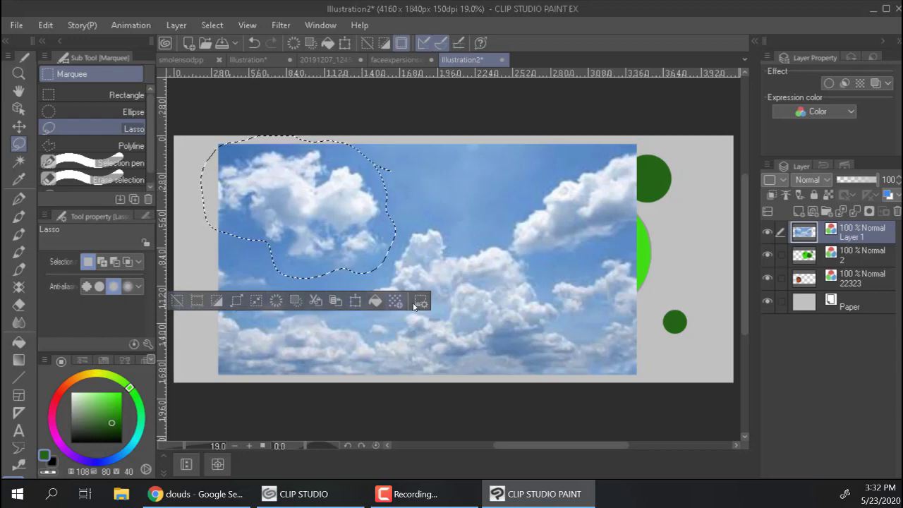
Step: Invert the selection, delete the rest of the clouds picture around the lassoed cloud, and deselect
left_click(215, 303)
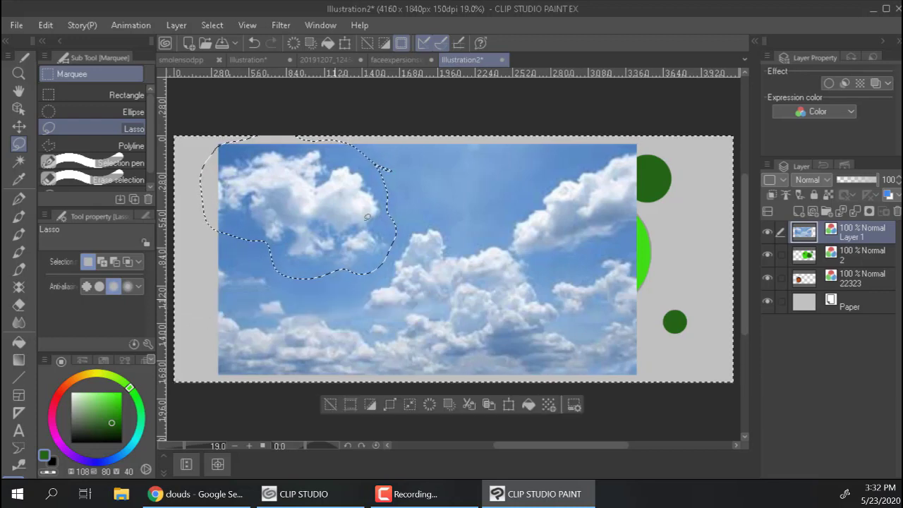
key("Delete")
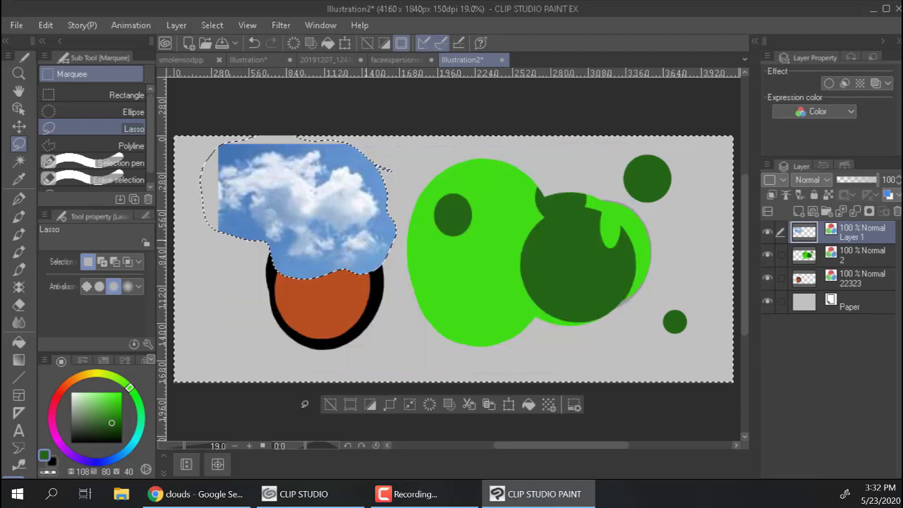
left_click(331, 403)
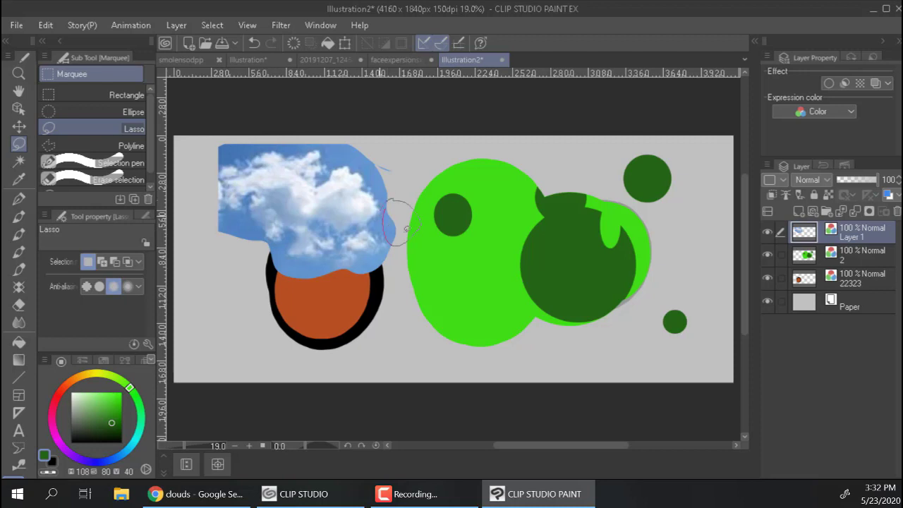
Step: Try small freehand selections between the cloud cutout and the green shape, and deselect them
left_click_drag(407, 229, 410, 225)
left_click_drag(419, 177, 438, 177)
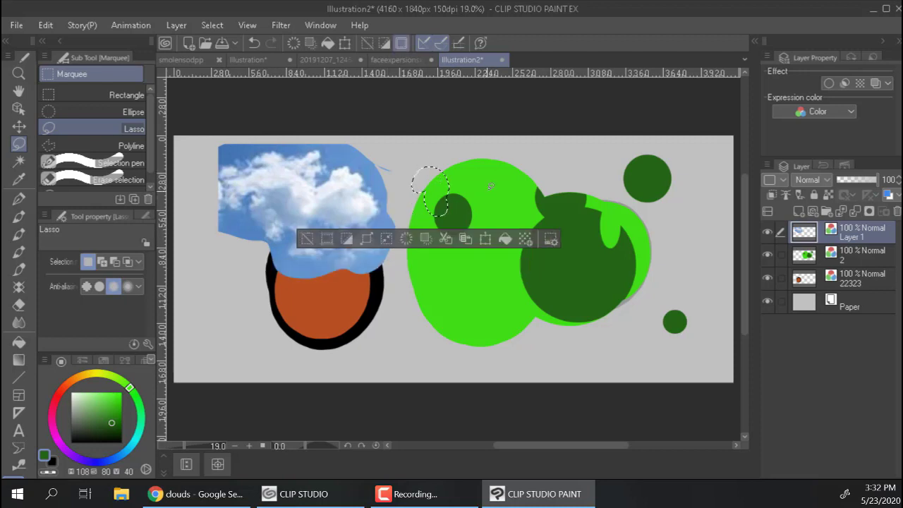
left_click(308, 239)
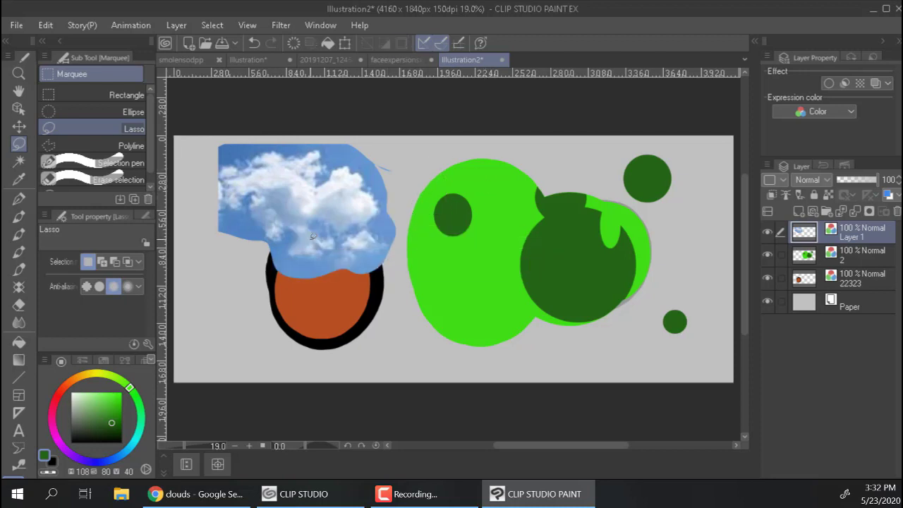
Step: Switch to the Polyline selection and paste the polygon parts picture from the browser onto its own layer
left_click(131, 146)
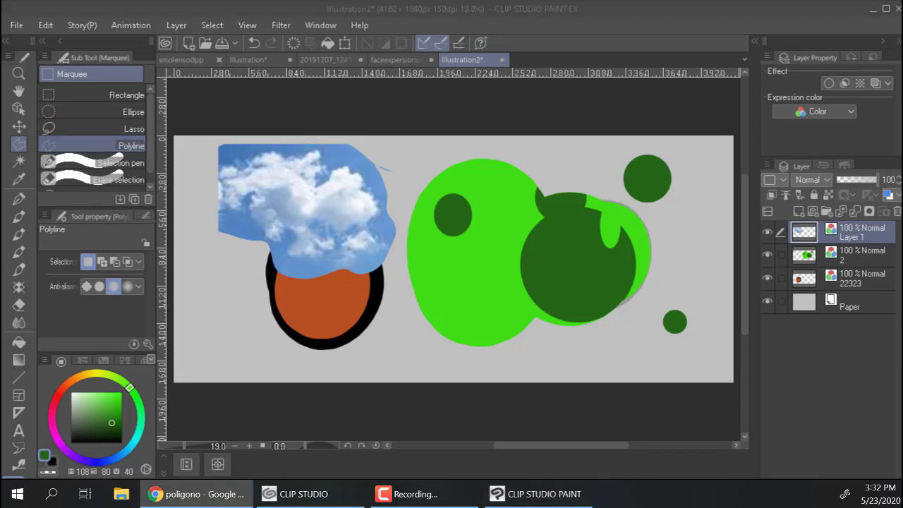
left_click(419, 235)
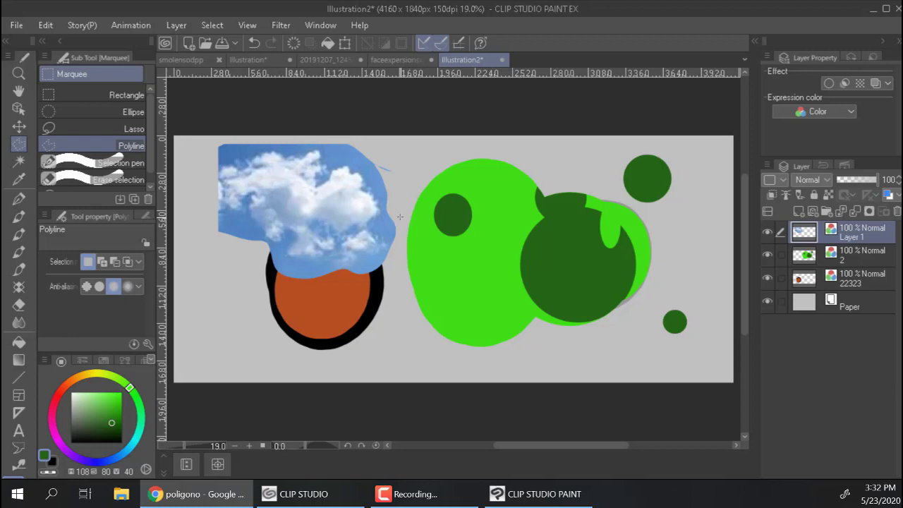
left_click(602, 43)
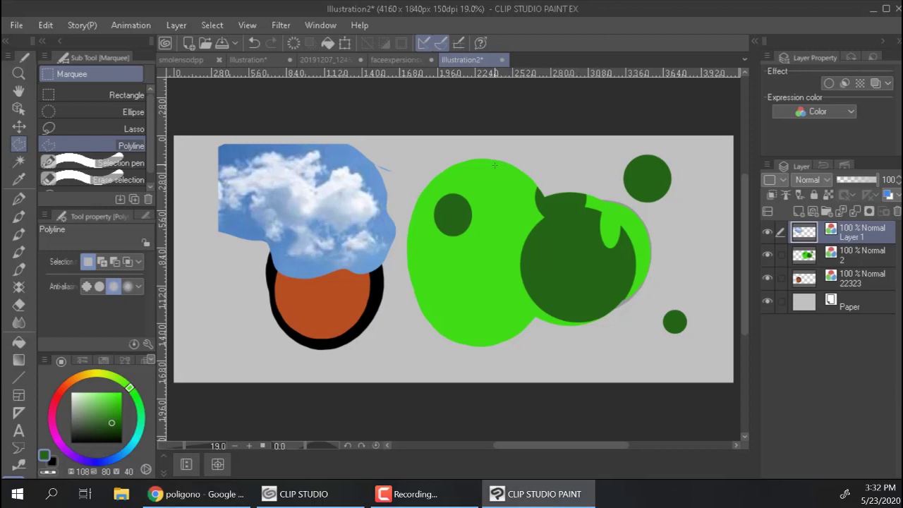
key("ctrl+v")
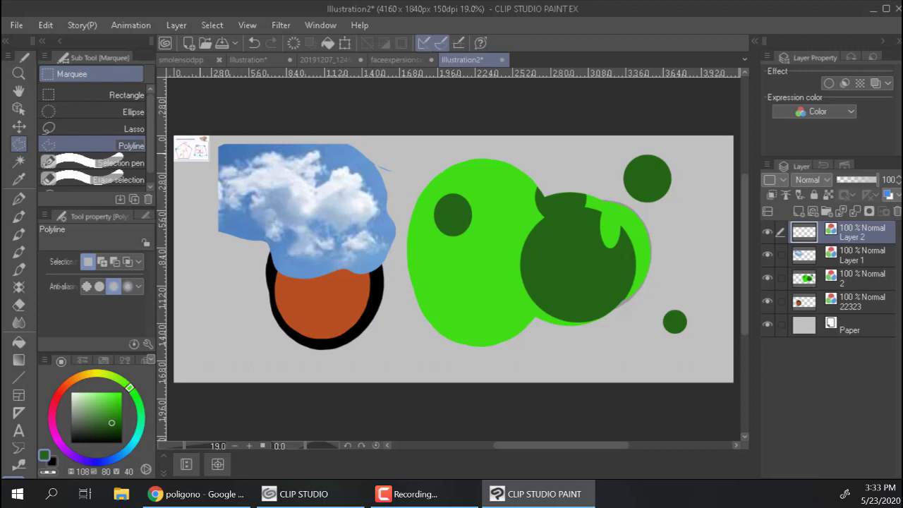
Step: Enlarge the polygon diagram to nearly the canvas height near the canvas centre, and hide Layer 1, 2 and 22323
key("k")
left_click_drag(191, 149, 403, 306)
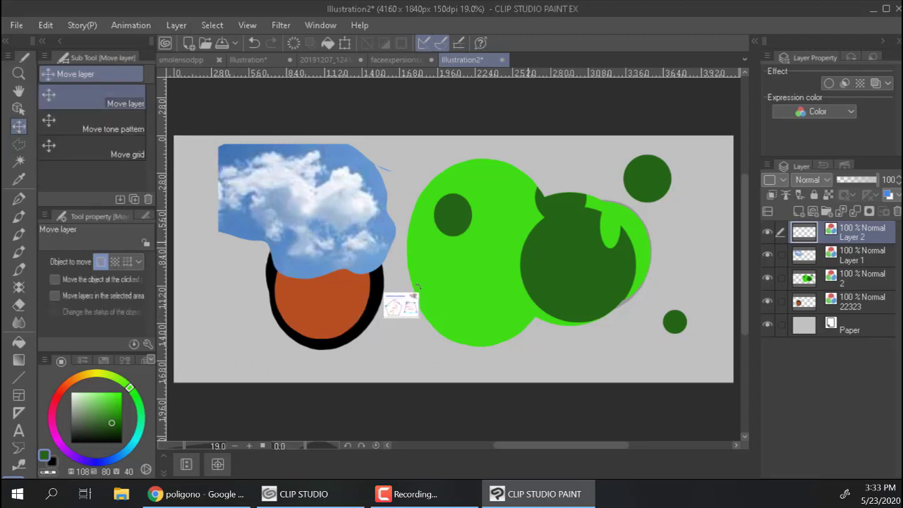
key("ctrl+t")
left_click_drag(418, 291, 718, 75)
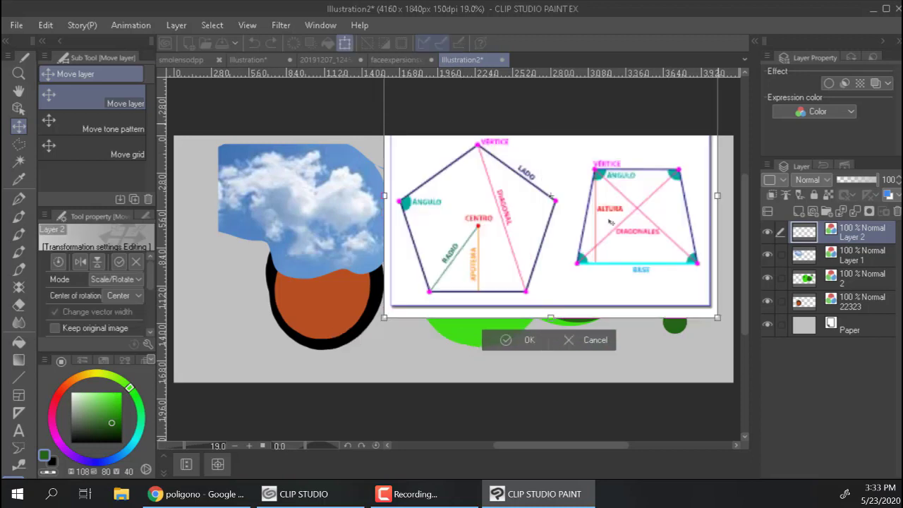
left_click_drag(610, 222, 497, 278)
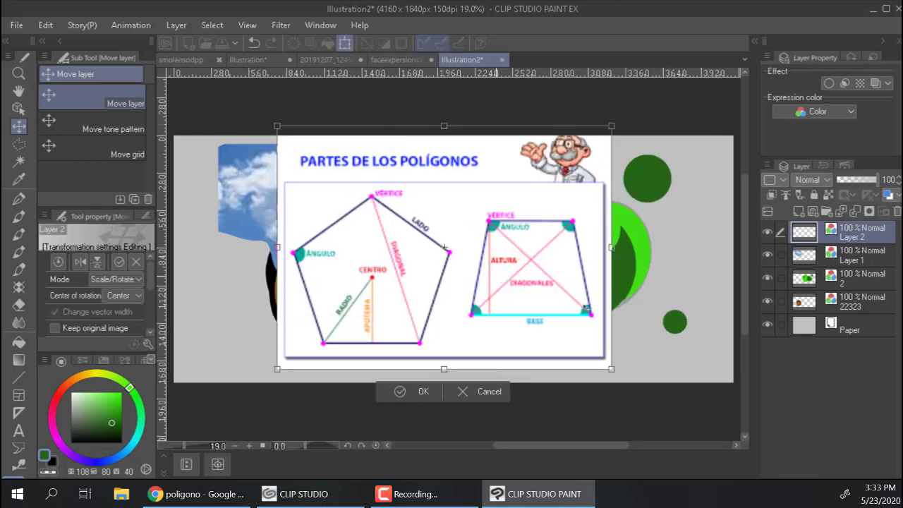
left_click_drag(769, 291, 770, 310)
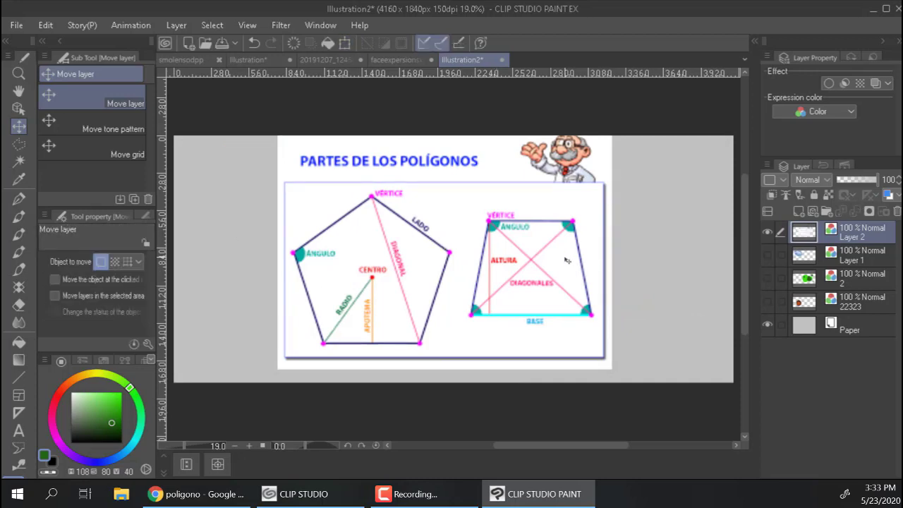
Step: Draw a Polyline selection through the pentagon's five vertices, closing it at the starting vertex
key("m")
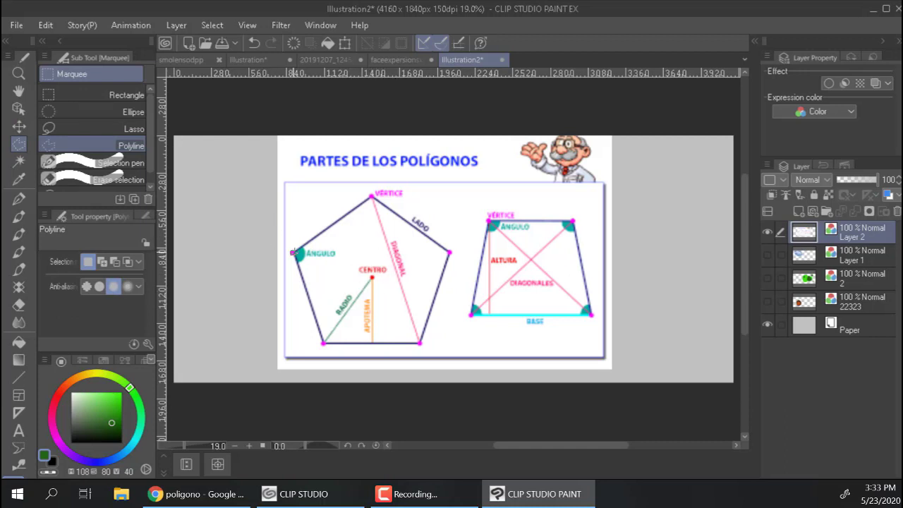
left_click(293, 252)
left_click(372, 195)
key("shift")
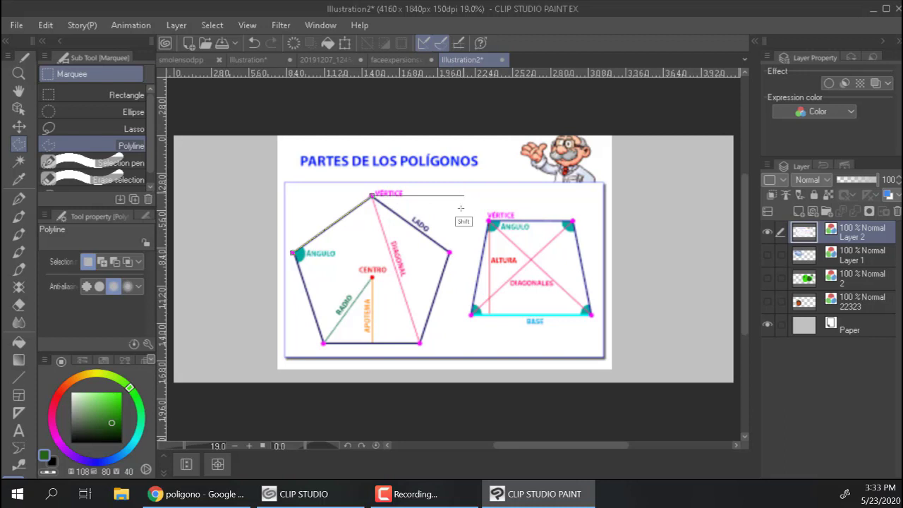
key("alt")
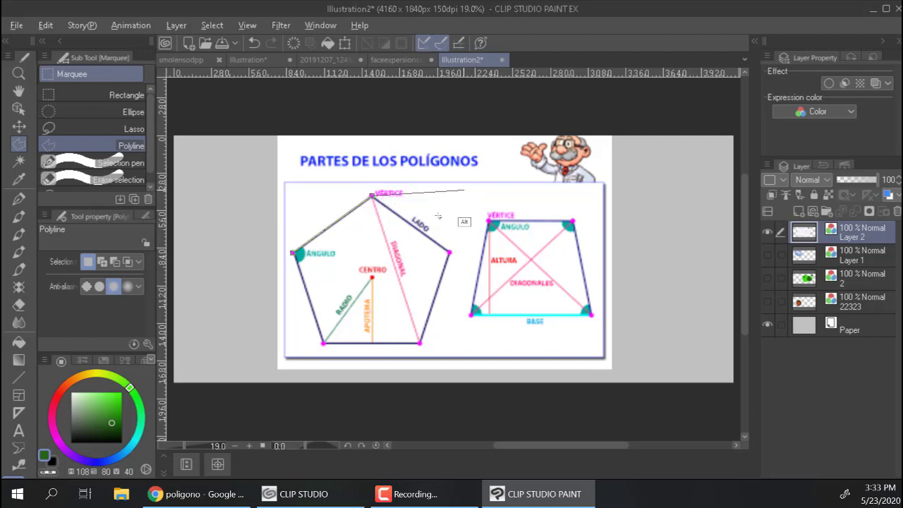
key("ctrl")
left_click(450, 252)
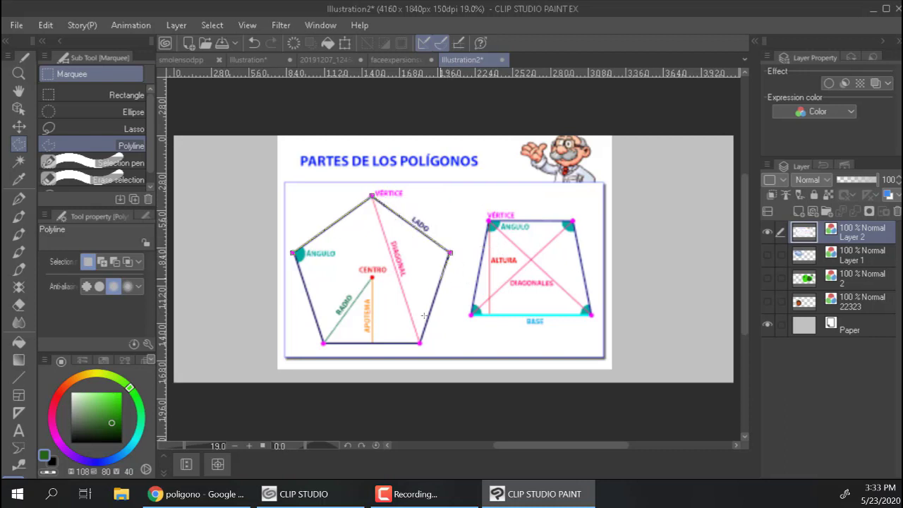
left_click(420, 344)
left_click(322, 344)
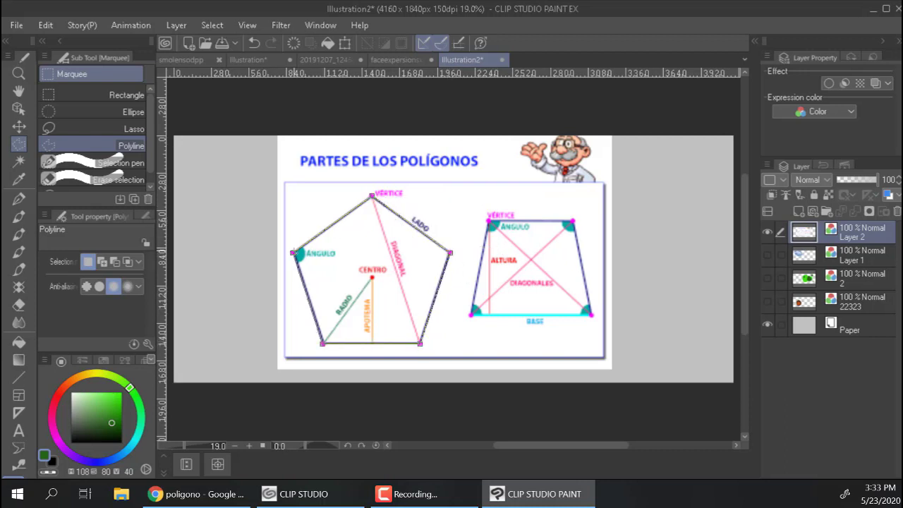
left_click(293, 252)
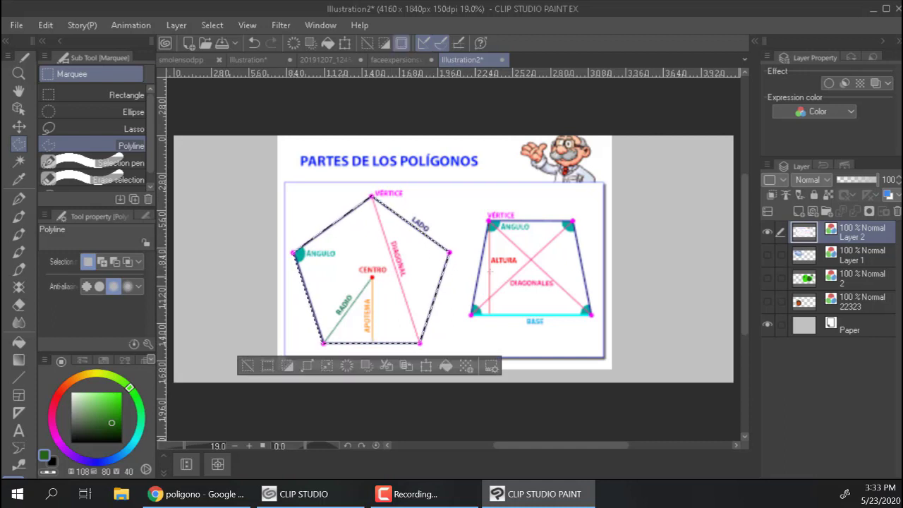
Step: Choose a brighter green and use the Fill tool on the pentagon selection on a new Gray layer
key("g")
left_click(113, 403)
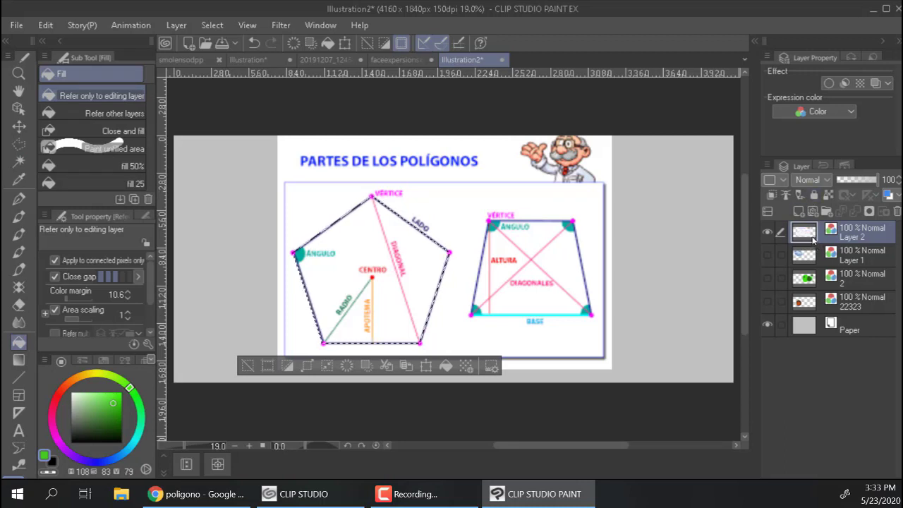
key("ctrl+shift+n")
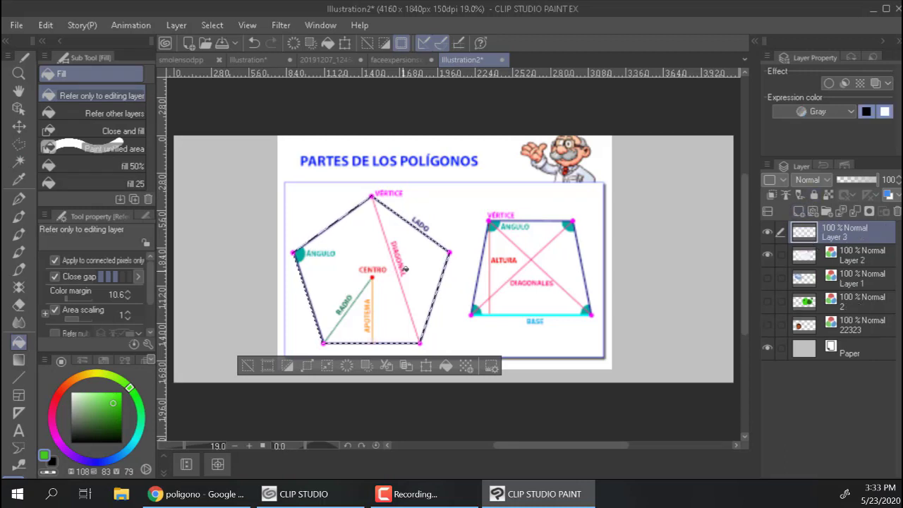
left_click(406, 267)
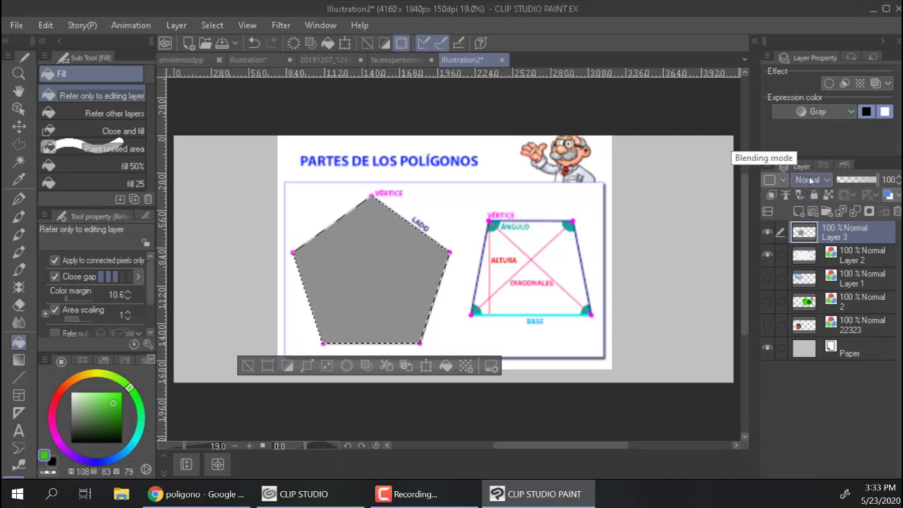
Step: Try the layer lock on the polygon diagram's layer, and hide the filled pentagon's layer
left_click(851, 261)
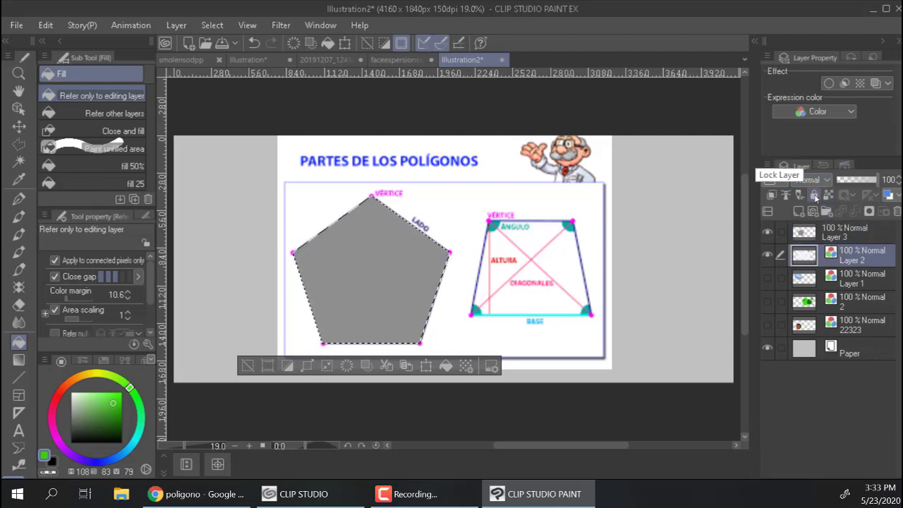
left_click(815, 196)
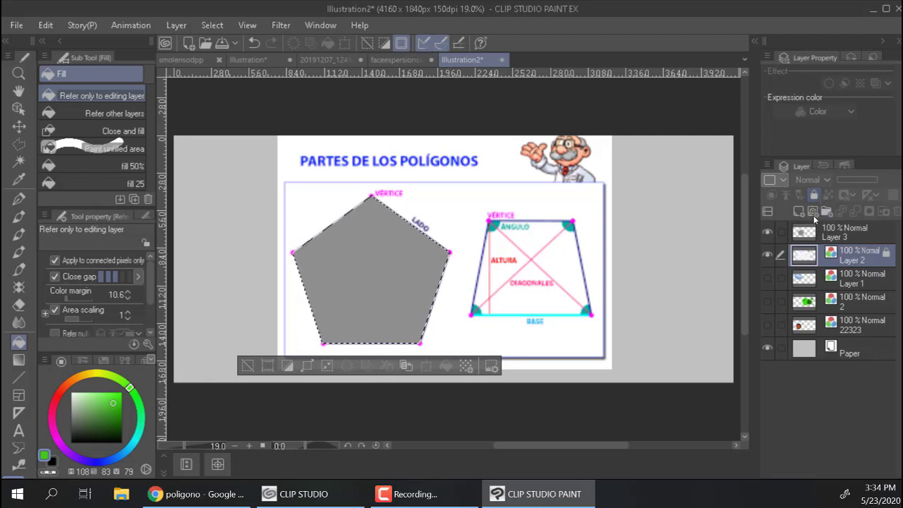
left_click(767, 232)
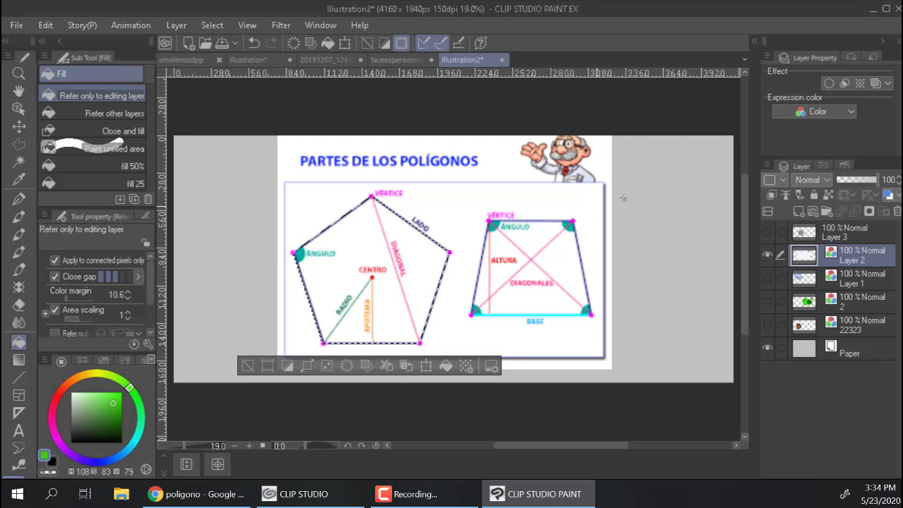
Step: Deselect the pentagon and scribble green over the middle of the polygon diagram with the G-pen at brush size 400
key("m")
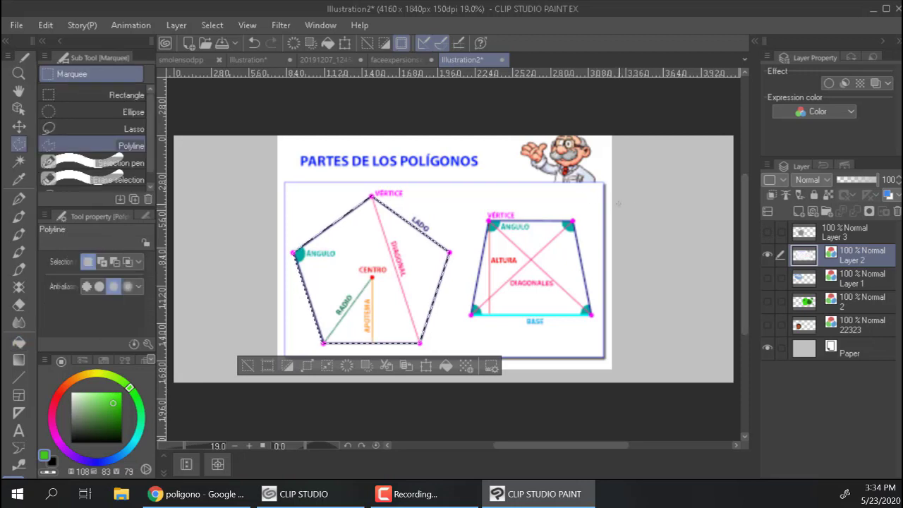
left_click(248, 371)
key("p")
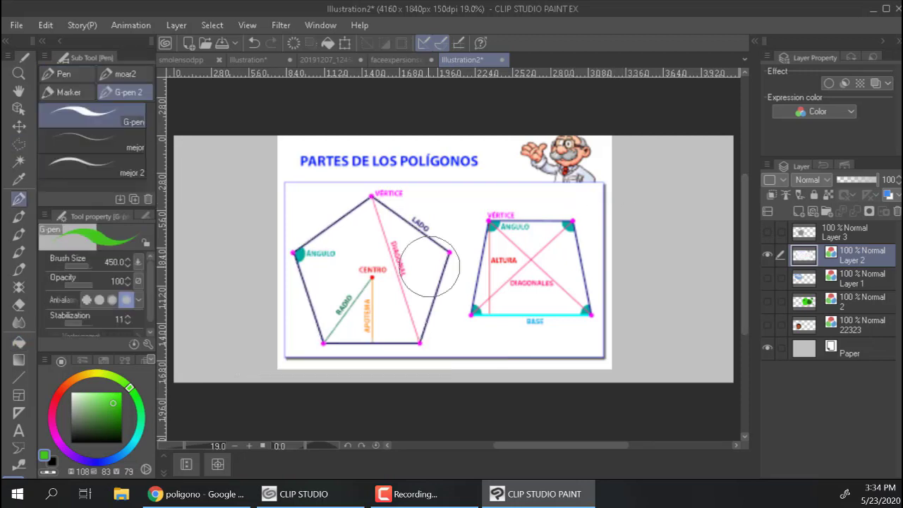
left_click_drag(412, 261, 423, 267)
key("bracketleft")
key("bracketleft")
key("bracketleft")
key("bracketleft")
mouse_move(460, 233)
left_mouse_down()
mouse_move(465, 280)
mouse_move(490, 267)
mouse_move(494, 228)
mouse_move(398, 193)
mouse_move(366, 237)
mouse_move(408, 319)
left_mouse_up()
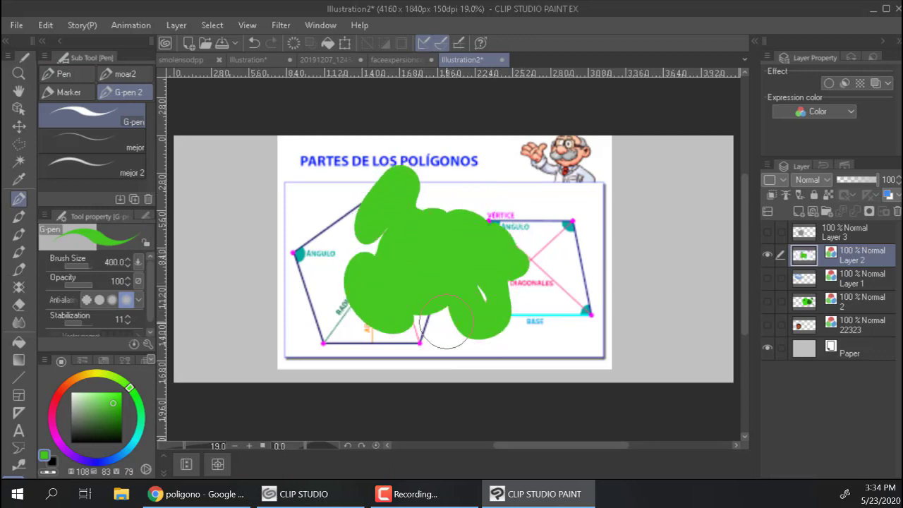
Step: Toggle the visibility of the painted diagram layer off and on, and lock the layer
left_click(768, 254)
left_click(768, 255)
left_click(768, 255)
left_click(768, 255)
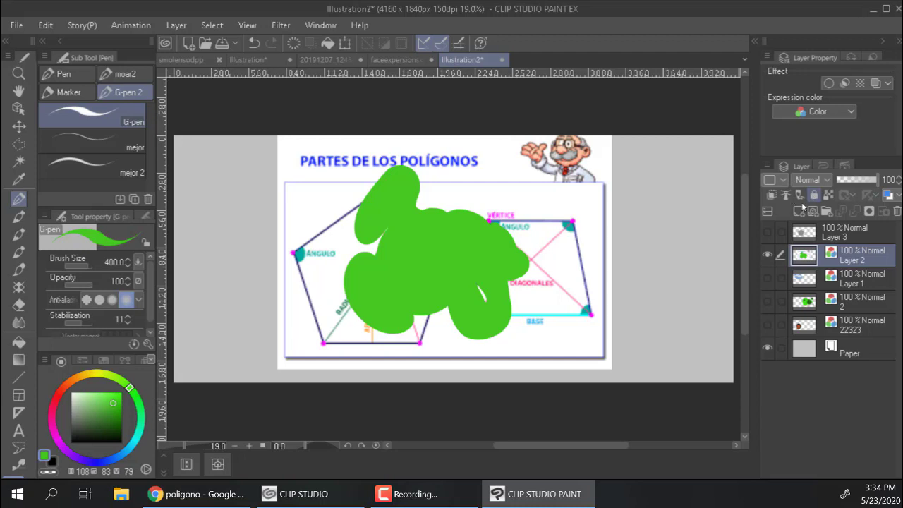
left_click(813, 196)
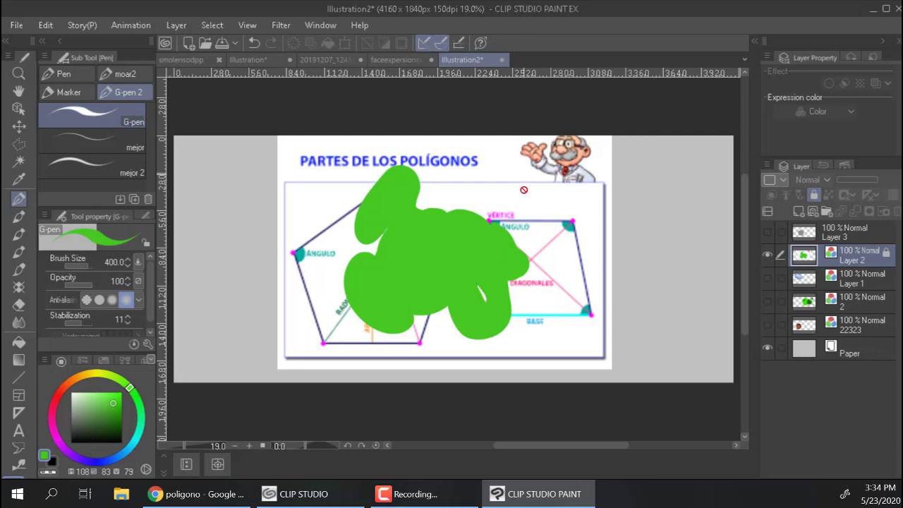
Step: Try an Auto select of the white background on the locked diagram layer, and deselect it
key("w")
left_click(544, 202)
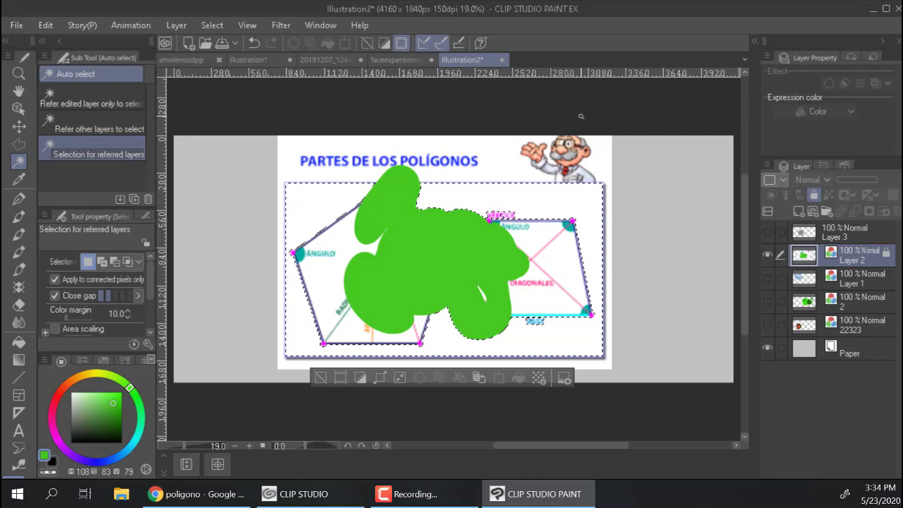
key("m")
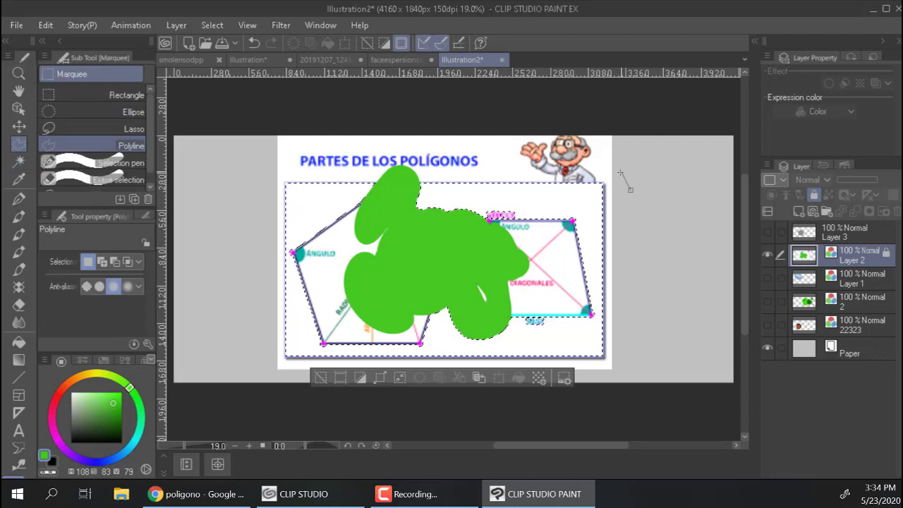
left_click(320, 377)
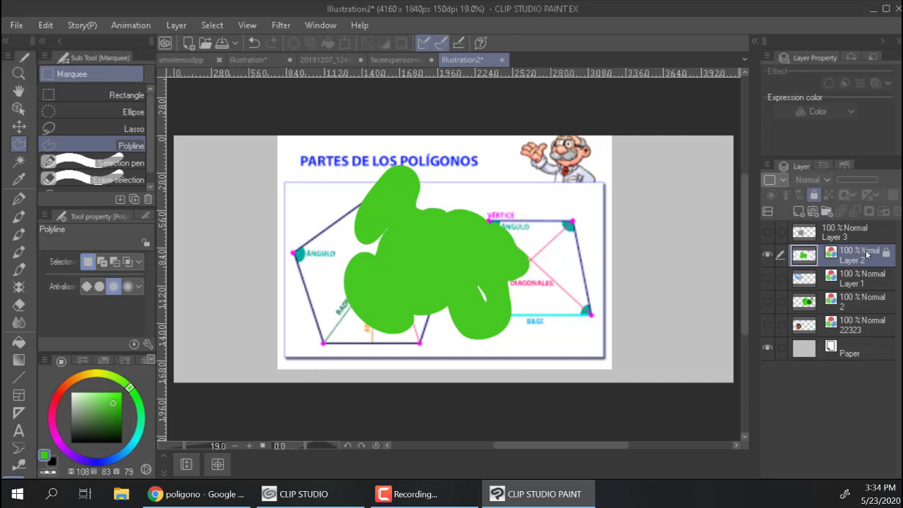
Step: Scribble over the right half of the polygon diagram on Layer 3 with the G-pen at brush size 450
left_click(816, 232)
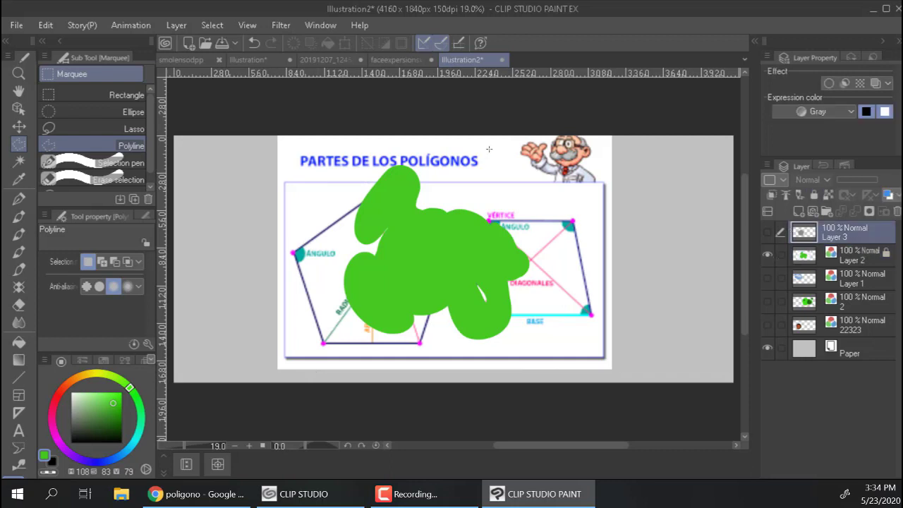
key("p")
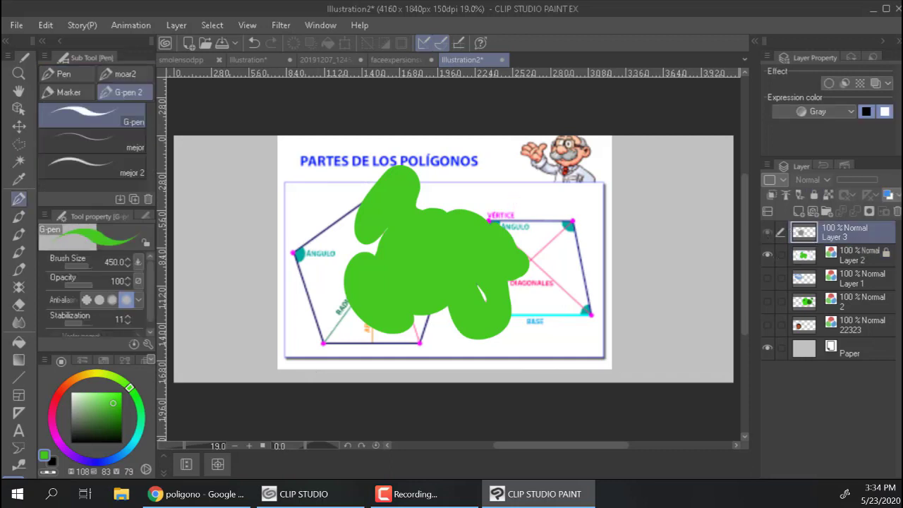
mouse_move(535, 204)
left_mouse_down()
mouse_move(546, 294)
mouse_move(529, 322)
mouse_move(443, 247)
mouse_move(477, 187)
mouse_move(522, 284)
mouse_move(641, 359)
left_mouse_up()
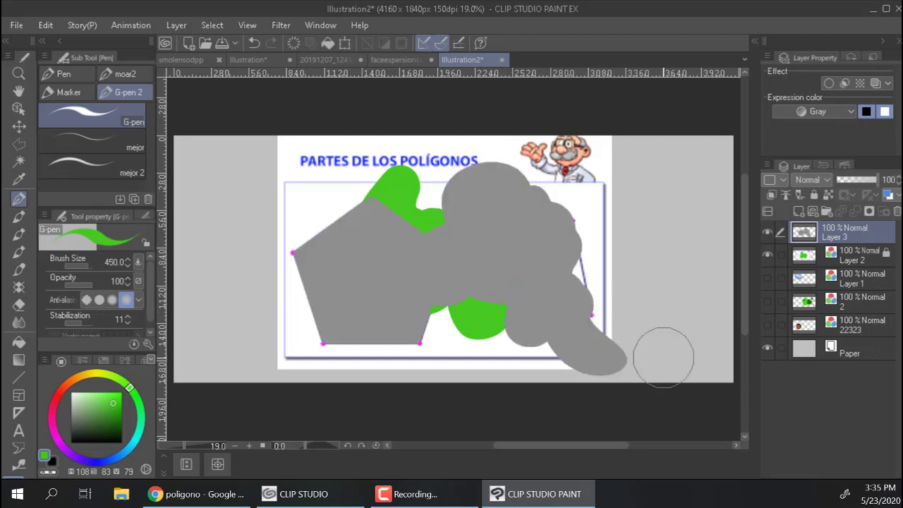
left_click(18, 144)
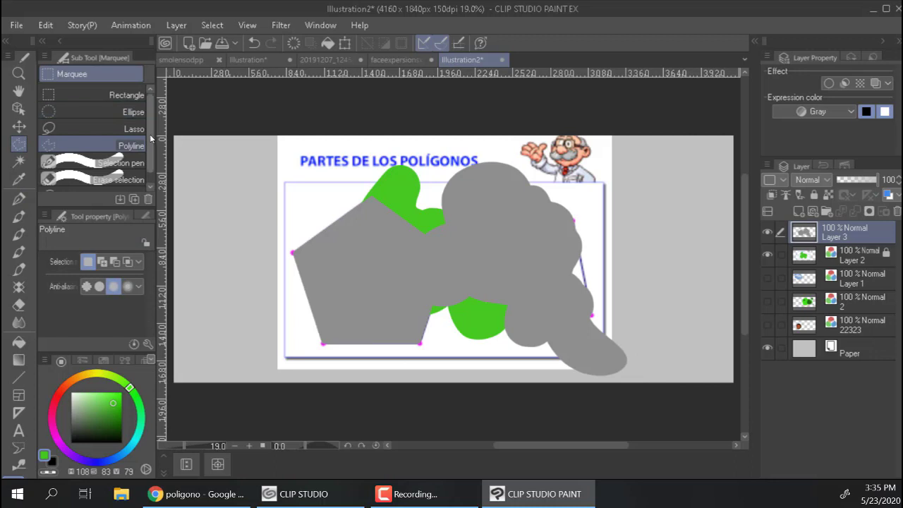
scroll(150, 139, "down", 1)
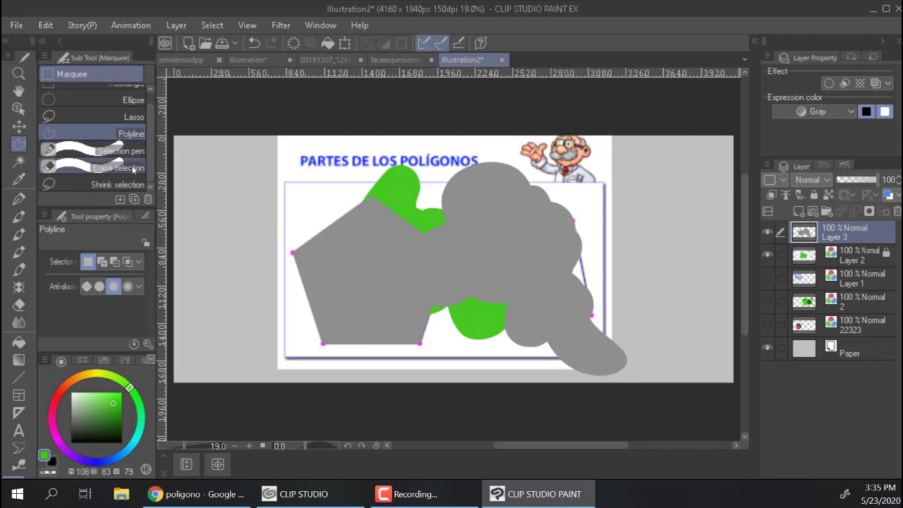
scroll(153, 120, "up", 1)
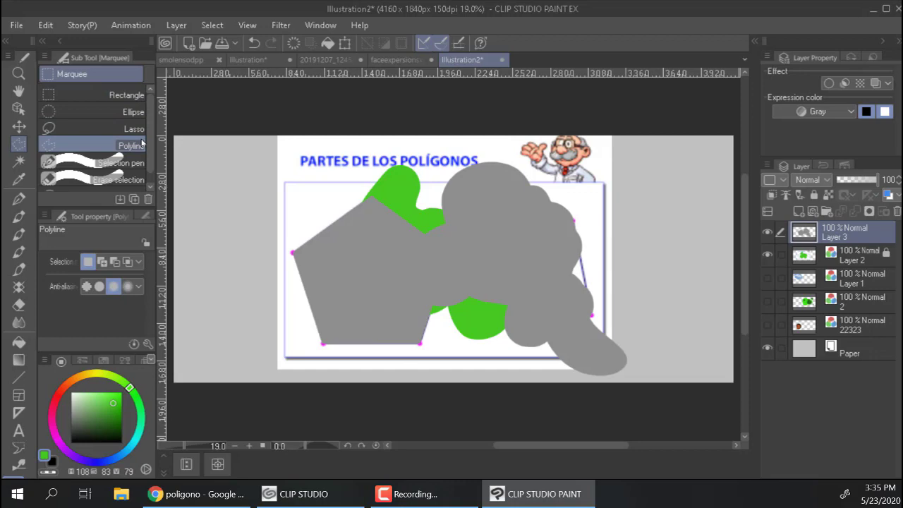
left_click(190, 61)
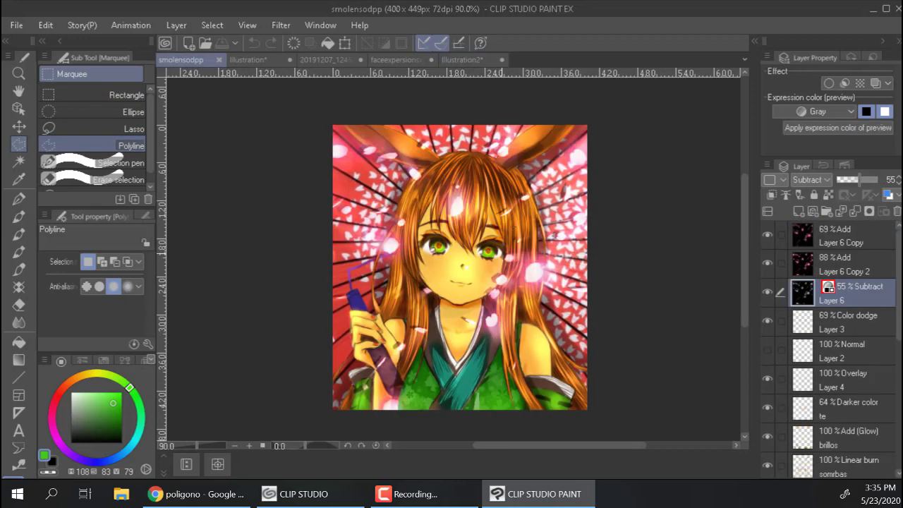
left_click(457, 62)
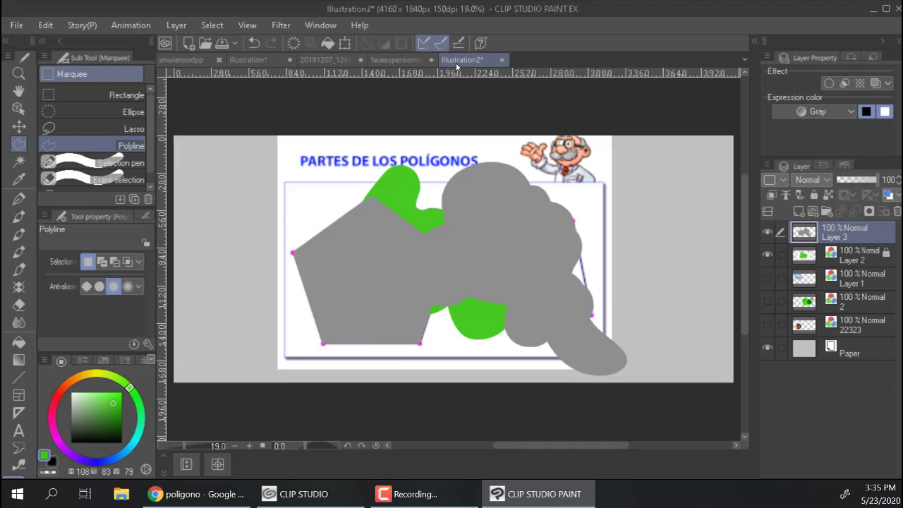
Step: Auto select the gray shape on Layer 3 using referred layers, and enable Area scaling at 8 for the tool
key("w")
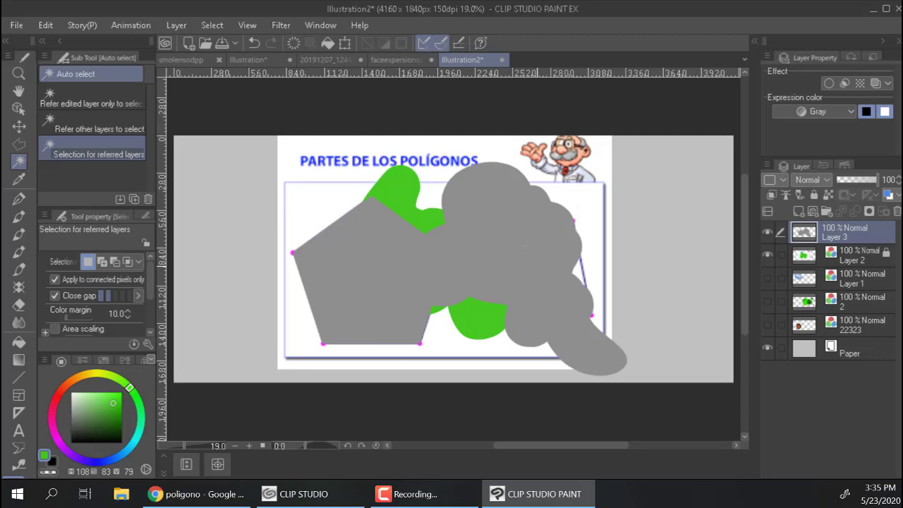
left_click(531, 249)
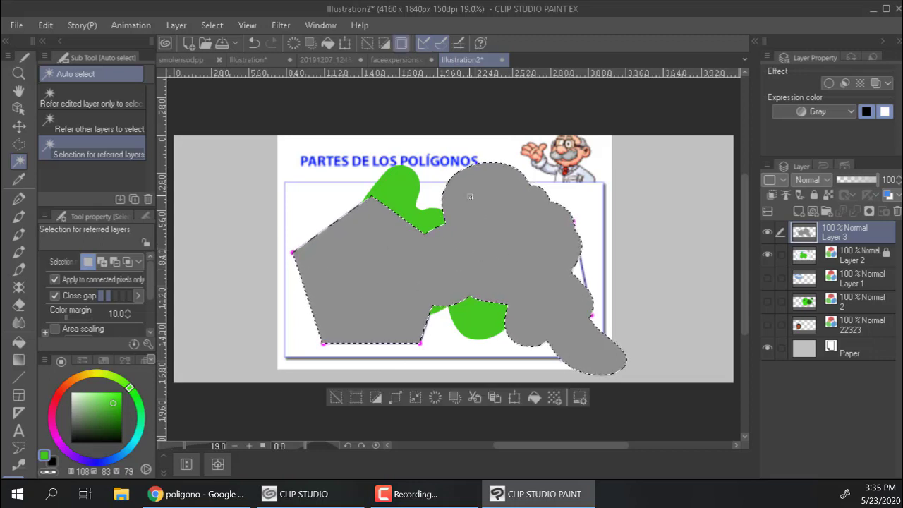
scroll(149, 287, "down", 2)
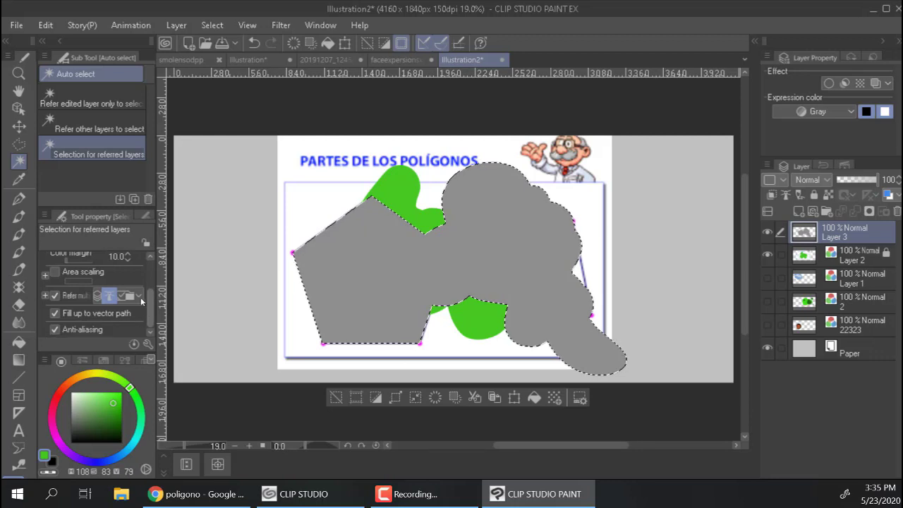
left_click(55, 272)
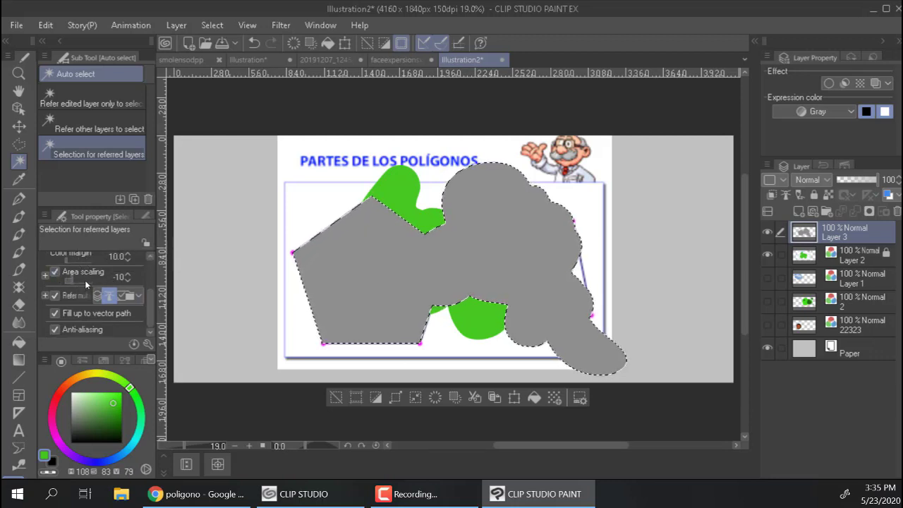
left_click(85, 281)
Step: Deselect the gray shape and Auto select it again with the new area scaling
key("m")
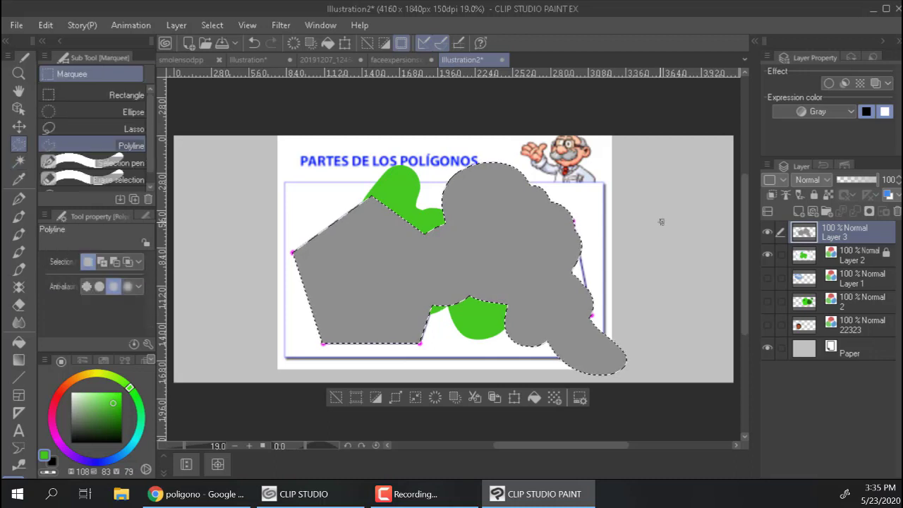
left_click(661, 221)
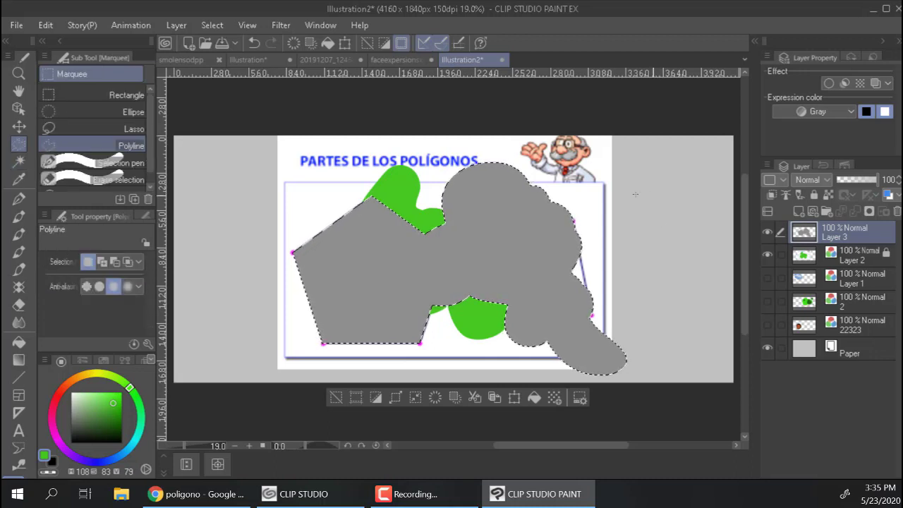
left_click(206, 116)
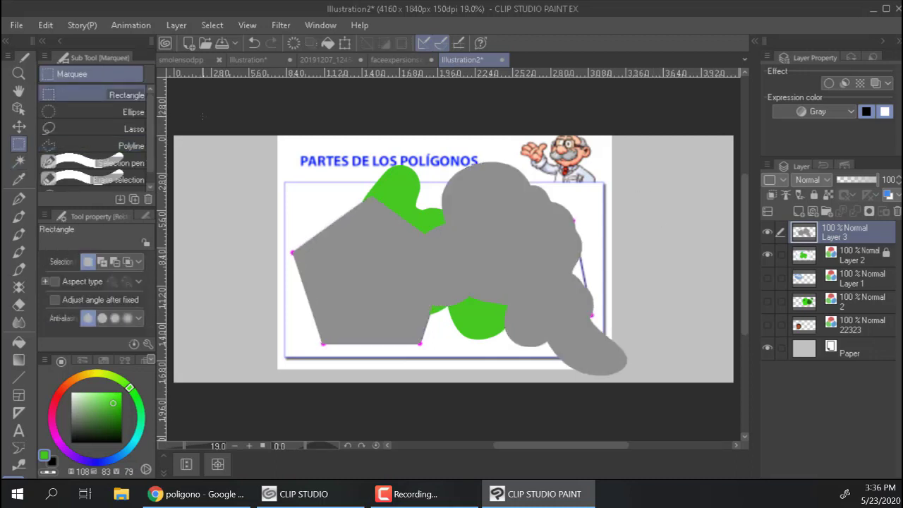
key("w")
left_click(553, 253)
Step: Examine the selection border up close along the pentagon's upper-left edge
key("ctrl+space")
left_click_drag(320, 230, 425, 285)
left_click_drag(341, 242, 413, 289)
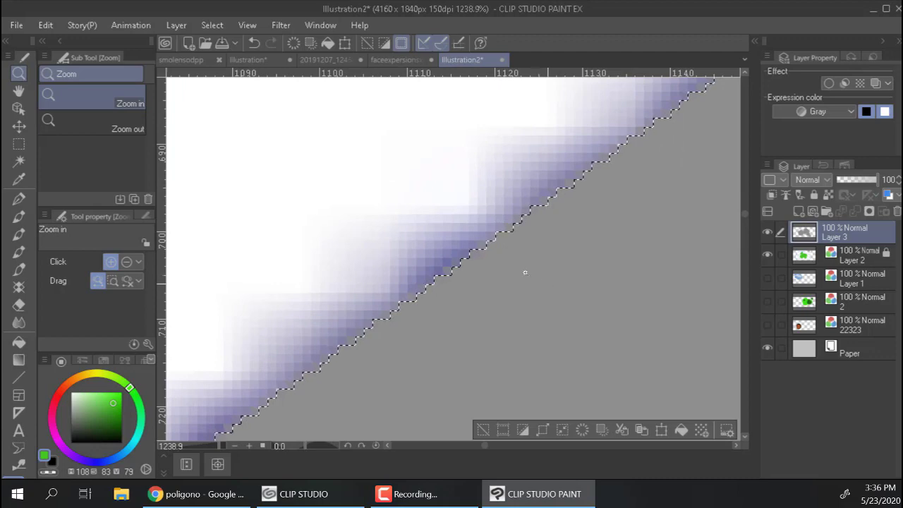
left_click_drag(546, 285, 370, 219)
key("space")
left_click_drag(583, 292, 454, 266)
left_click_drag(548, 282, 297, 206)
key("space")
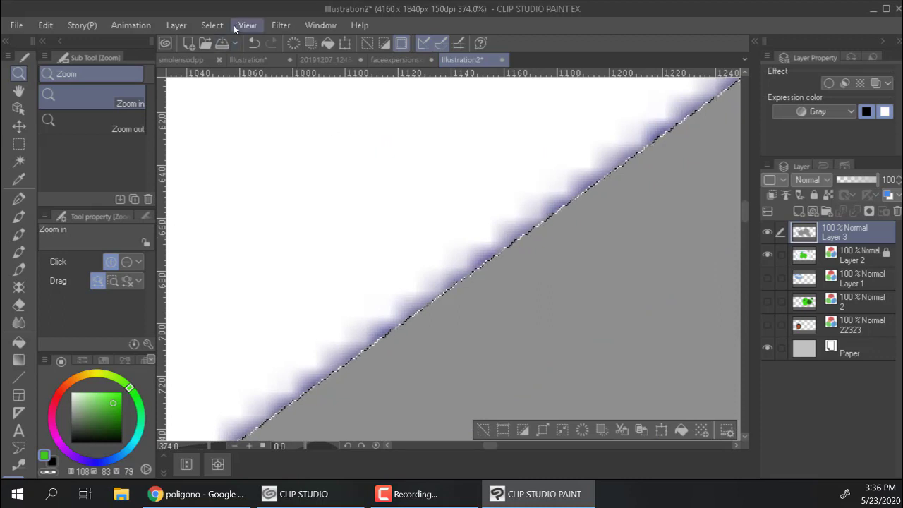
Step: Expand the selected area by 1 px
left_click(225, 27)
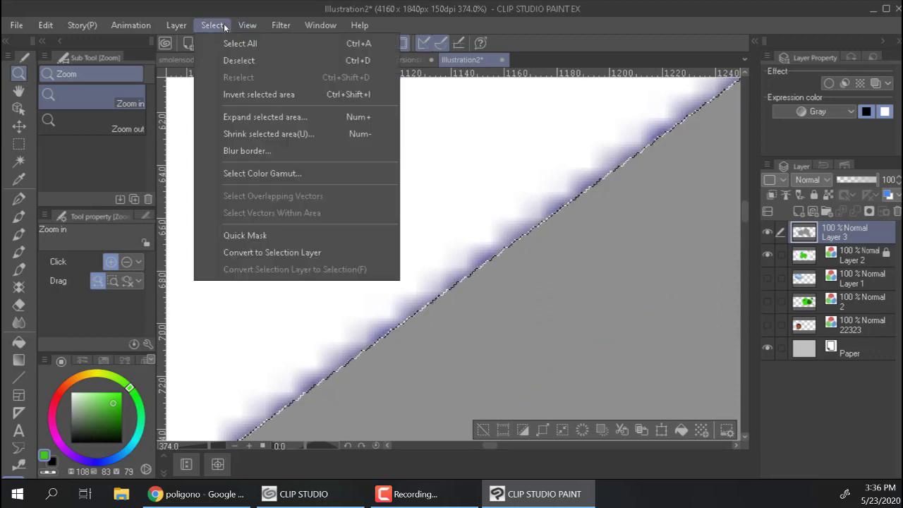
left_click(282, 118)
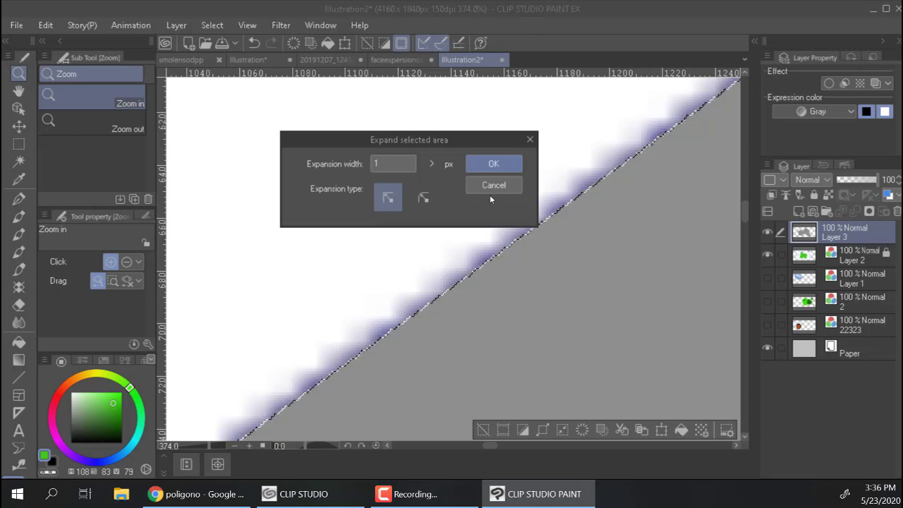
left_click(499, 164)
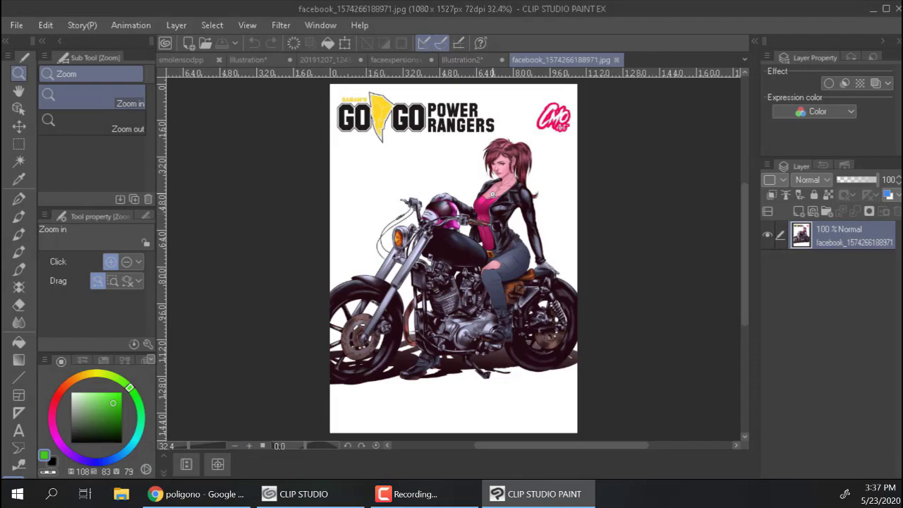
Step: Examine the Go Go Power Rangers illustration up close, from the motorcycle to the rider and logos
left_click_drag(494, 194, 521, 244)
mouse_move(503, 244)
left_mouse_down()
mouse_move(497, 267)
mouse_move(547, 256)
mouse_move(519, 246)
left_mouse_up()
left_click_drag(505, 283, 557, 286)
left_click_drag(401, 252, 355, 221)
mouse_move(437, 190)
left_mouse_down()
mouse_move(488, 232)
mouse_move(388, 199)
mouse_move(438, 202)
left_mouse_up()
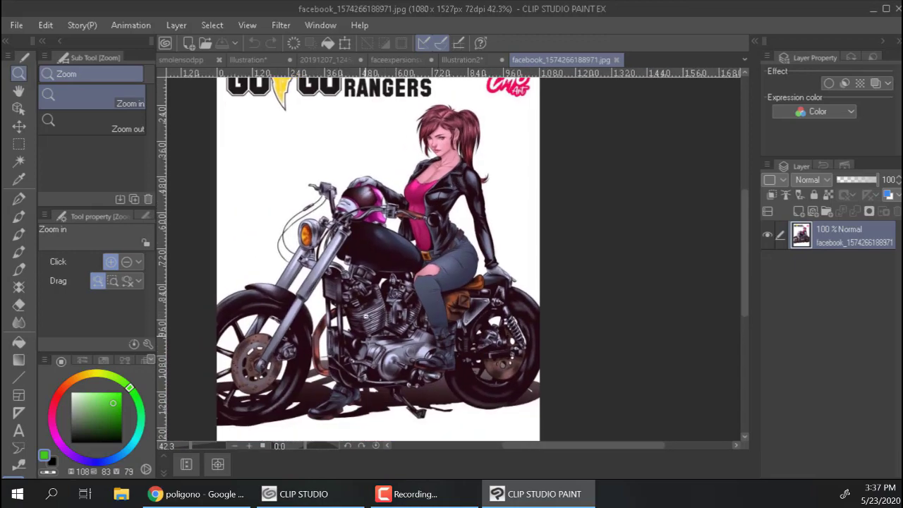
left_click_drag(272, 291, 357, 254)
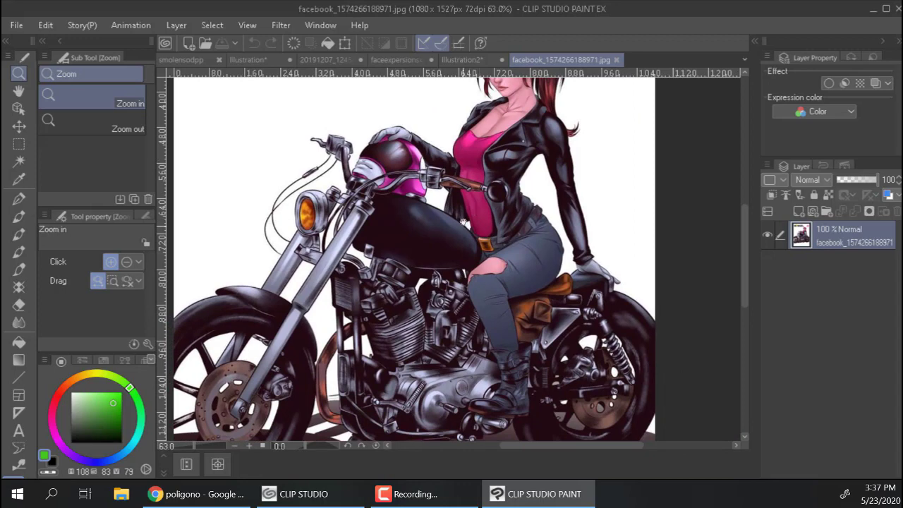
left_click_drag(463, 222, 466, 187)
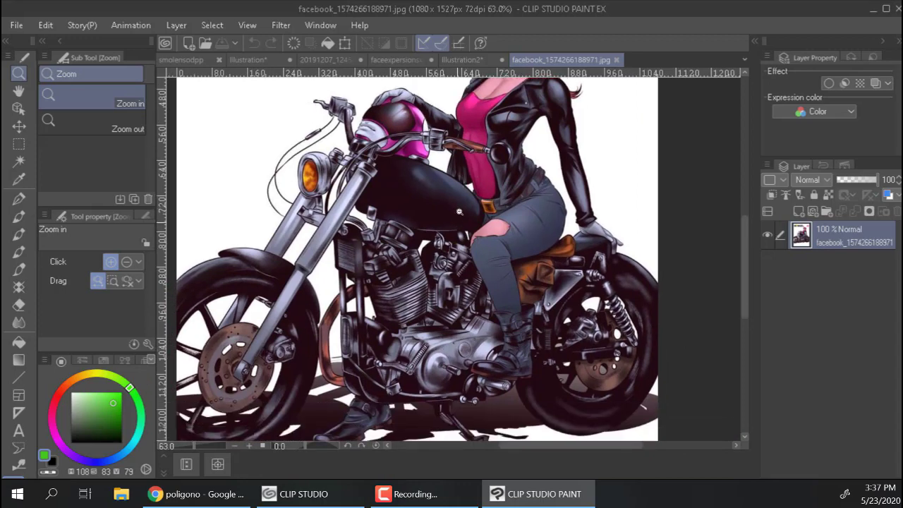
left_click_drag(473, 97, 452, 278)
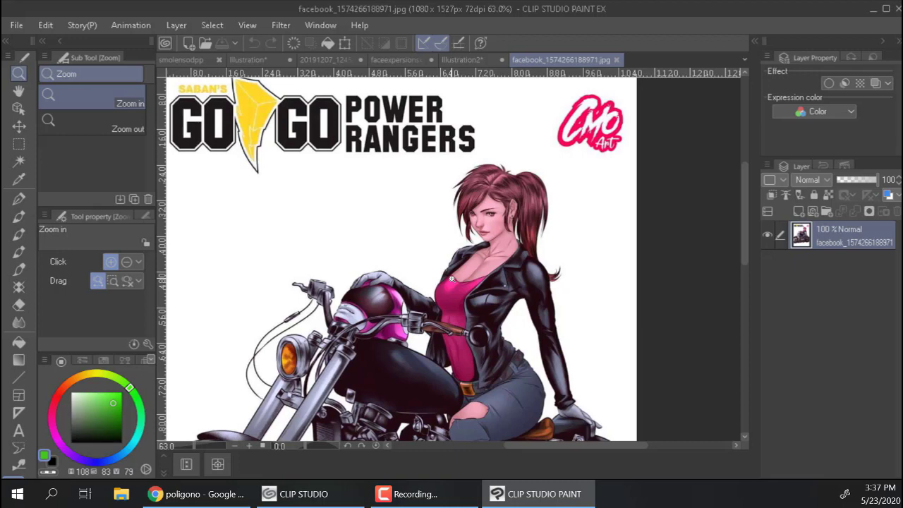
Step: Auto select the white background around the rider and delete it
key("b")
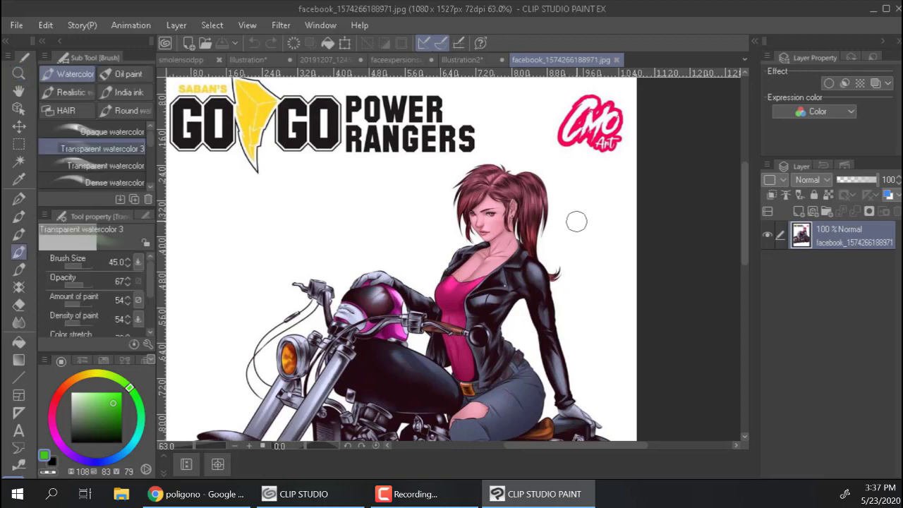
key("w")
left_click(585, 255)
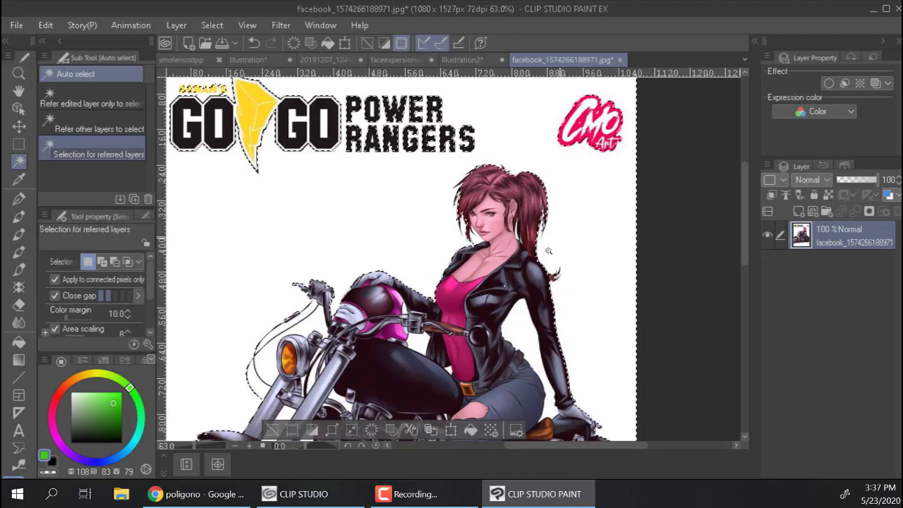
key("ctrl+space")
left_click_drag(549, 250, 649, 265)
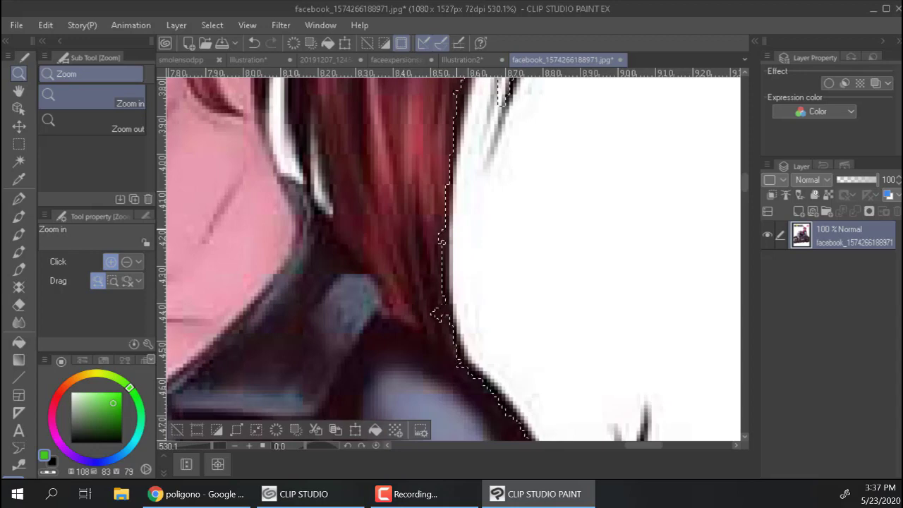
key("Delete")
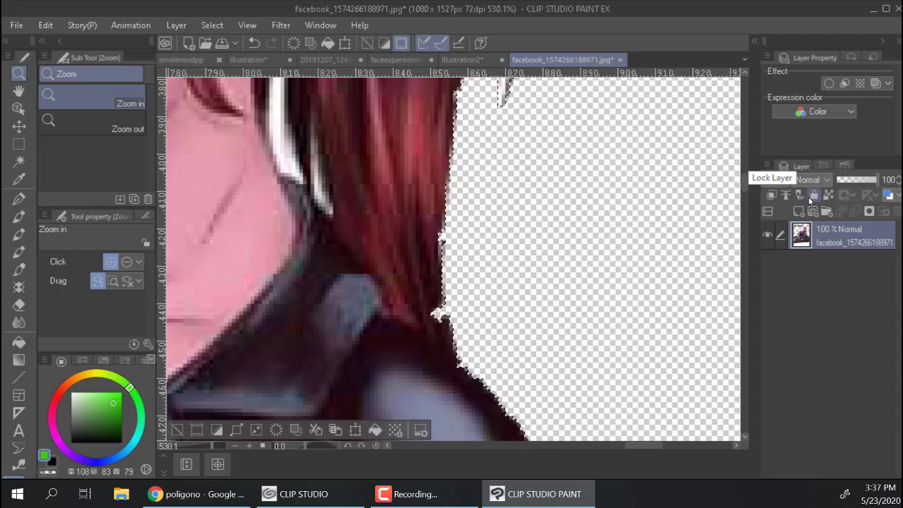
Step: Deselect the deleted background area and examine the cutout's edges along the rider's hair and jacket
key("m")
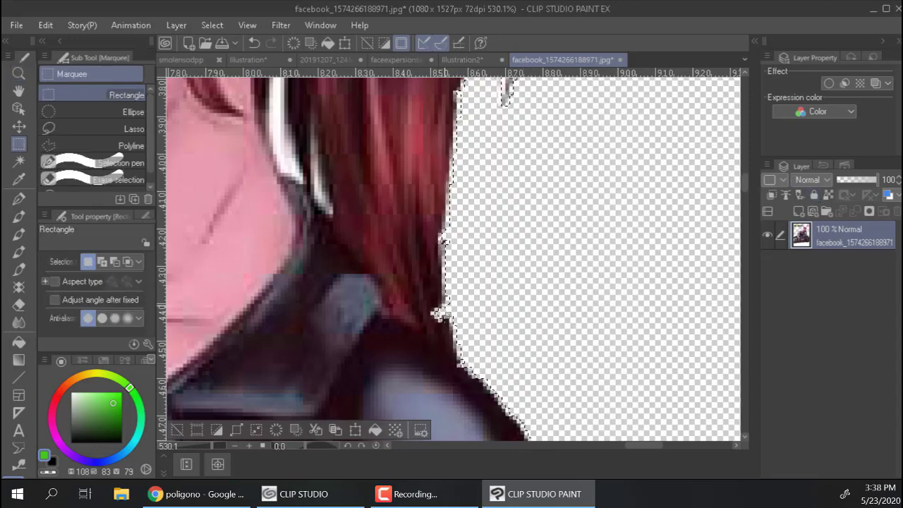
key("ctrl+d")
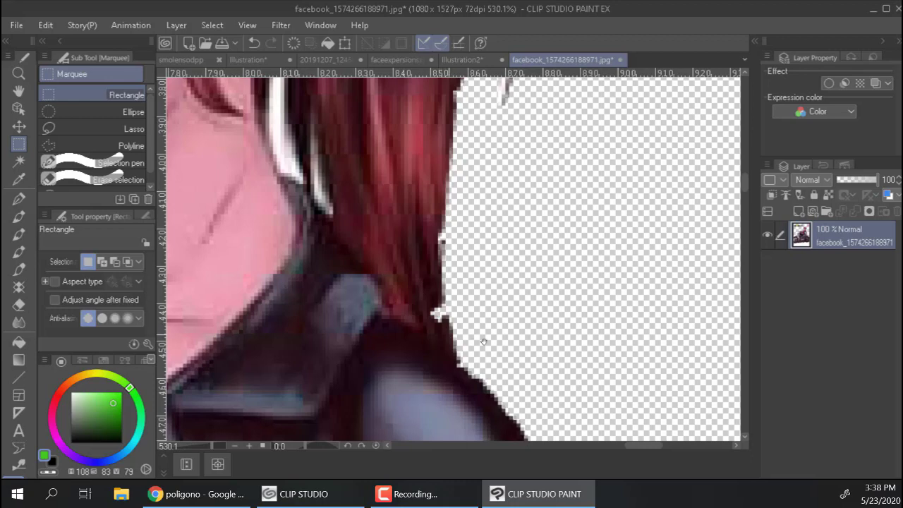
left_click_drag(484, 300, 468, 234)
left_click_drag(524, 301, 499, 228)
mouse_move(523, 340)
left_mouse_down()
mouse_move(506, 256)
mouse_move(518, 255)
left_mouse_up()
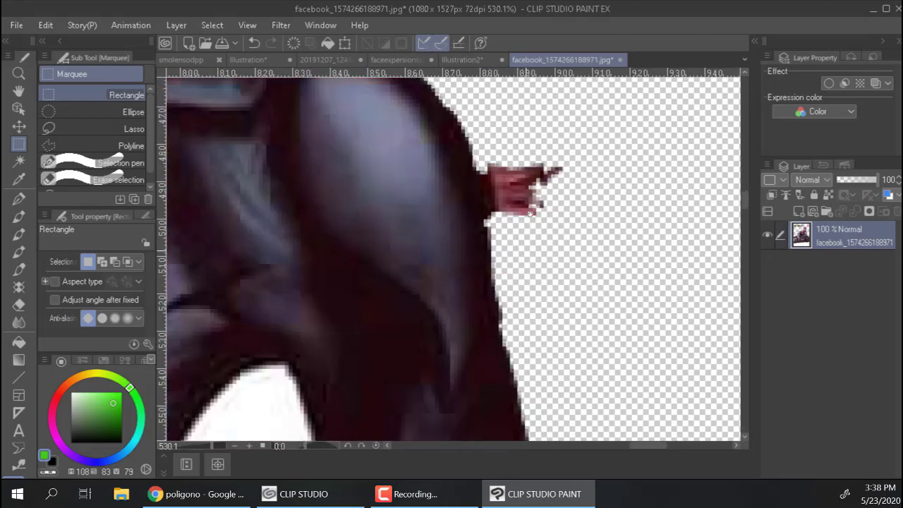
left_click_drag(528, 166, 553, 327)
left_click_drag(530, 191, 546, 308)
key("slash")
left_click_drag(575, 271, 564, 267)
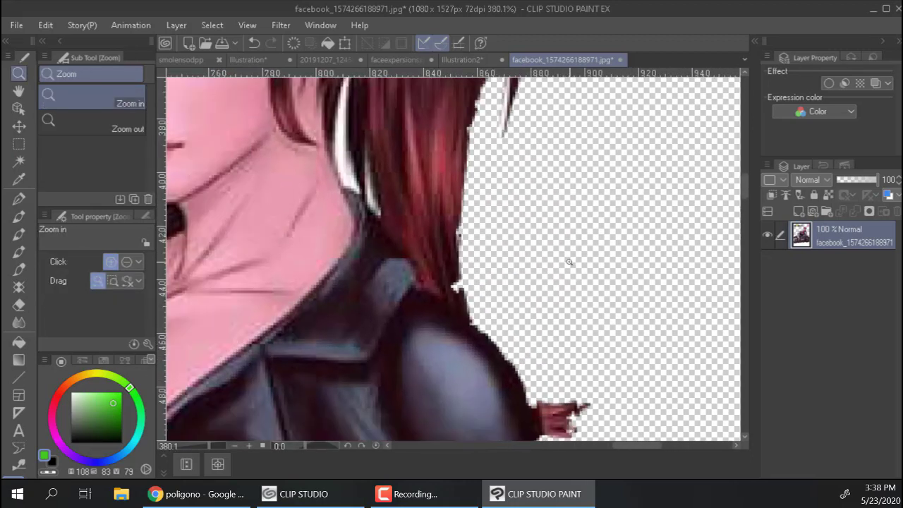
Step: Undo the deselection and the background deletion, and clear the restored selection
key("ctrl+z")
key("ctrl+z")
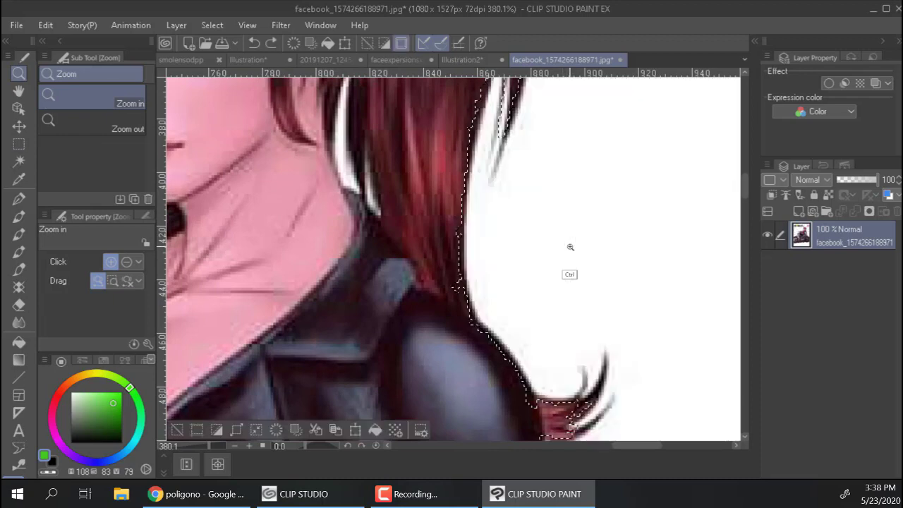
key("m")
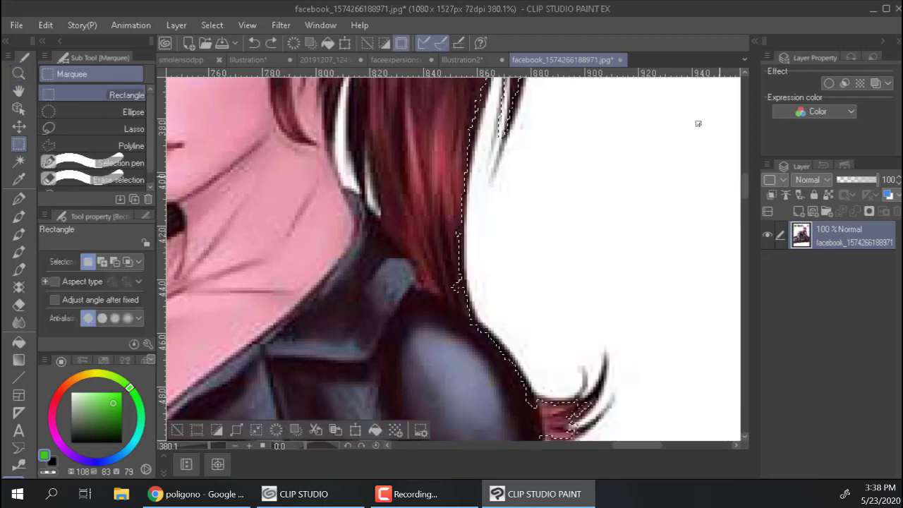
left_click(425, 192)
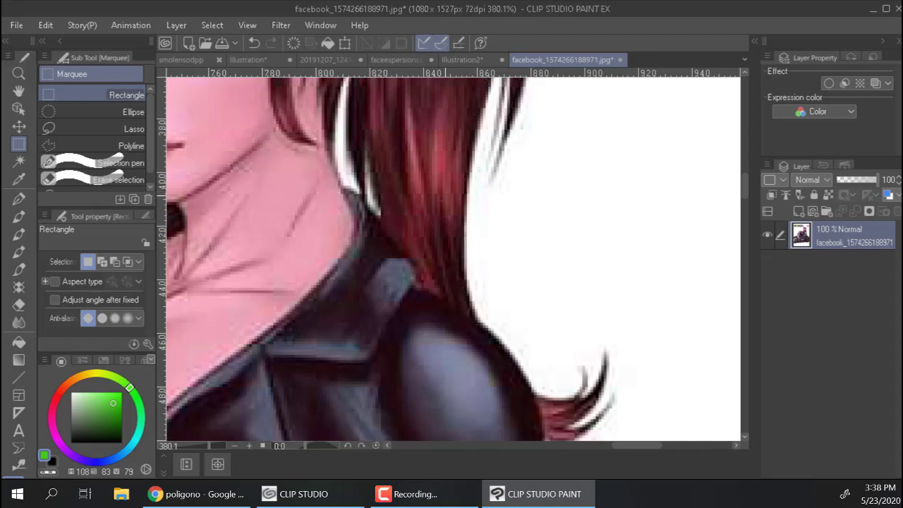
Step: Set the Auto select area scaling to 15 and select the white background beside the rider's hair and shoulder
key("w")
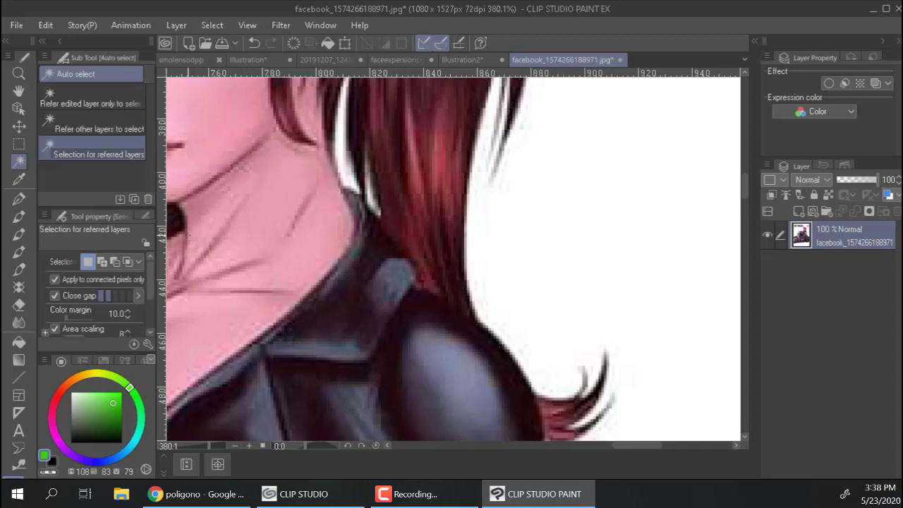
scroll(149, 302, "down", 1)
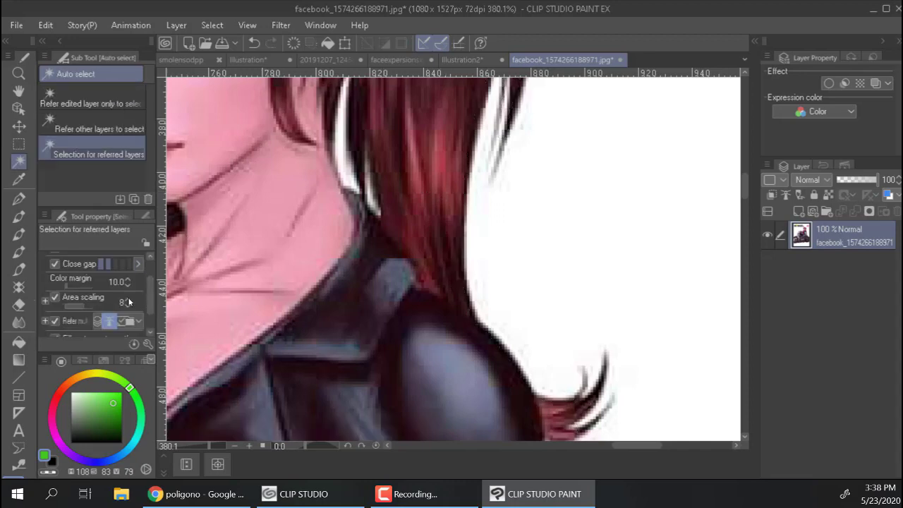
left_click(89, 306)
left_click(609, 248)
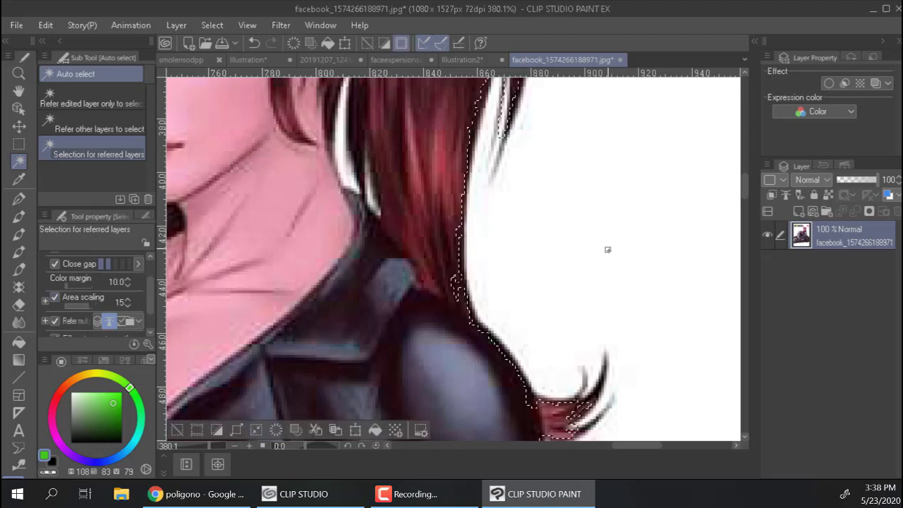
Step: Set the area scaling to -14, clear the previous selection, and auto select the white background again
left_click(68, 306)
key("ctrl+d")
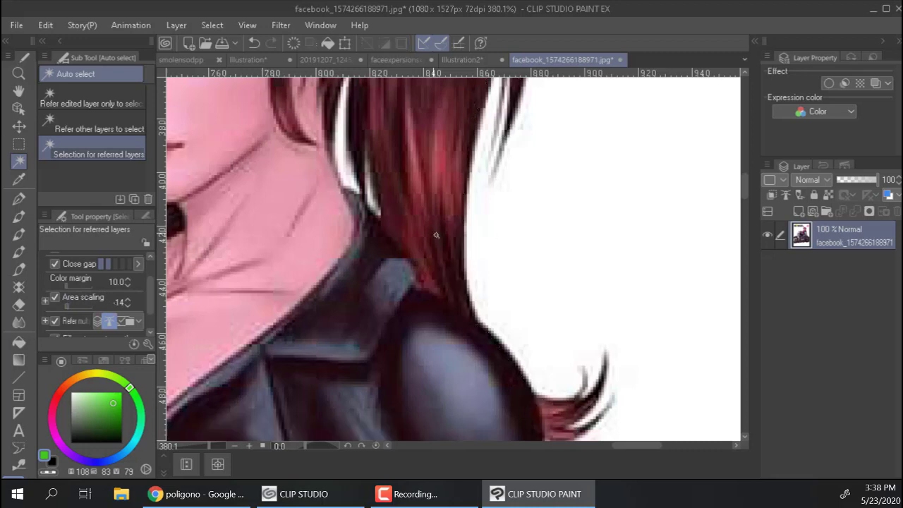
left_click(556, 251)
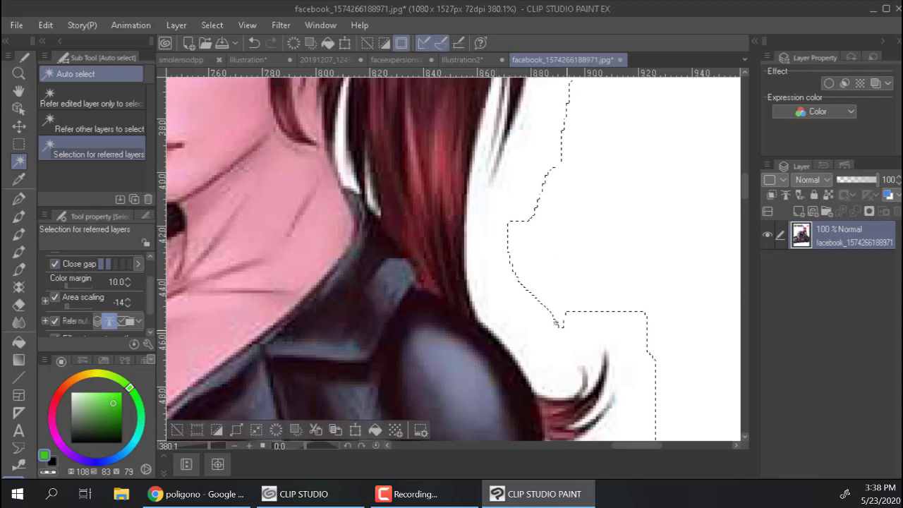
Step: Set the area scaling to -8, clear the old selection, and auto select the background beside the rider again
left_click_drag(74, 304, 96, 300)
key("m")
key("ctrl+d")
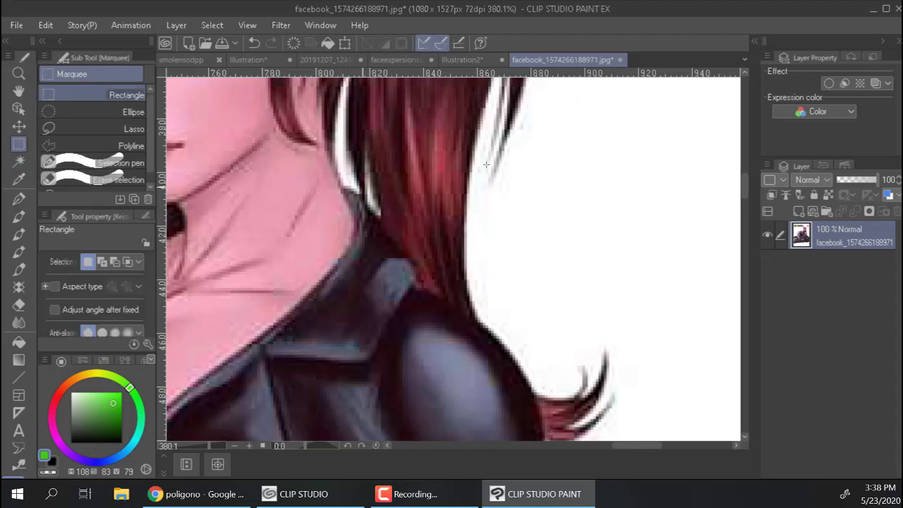
key("w")
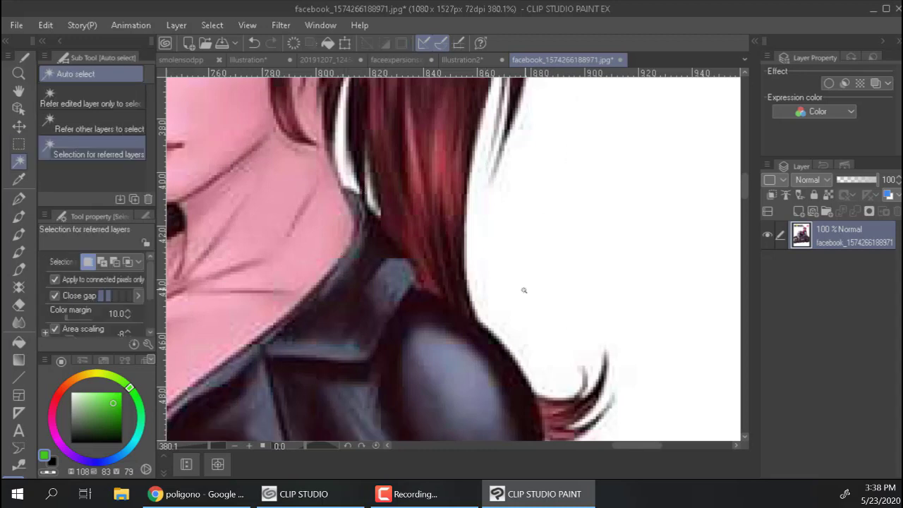
left_click(524, 290)
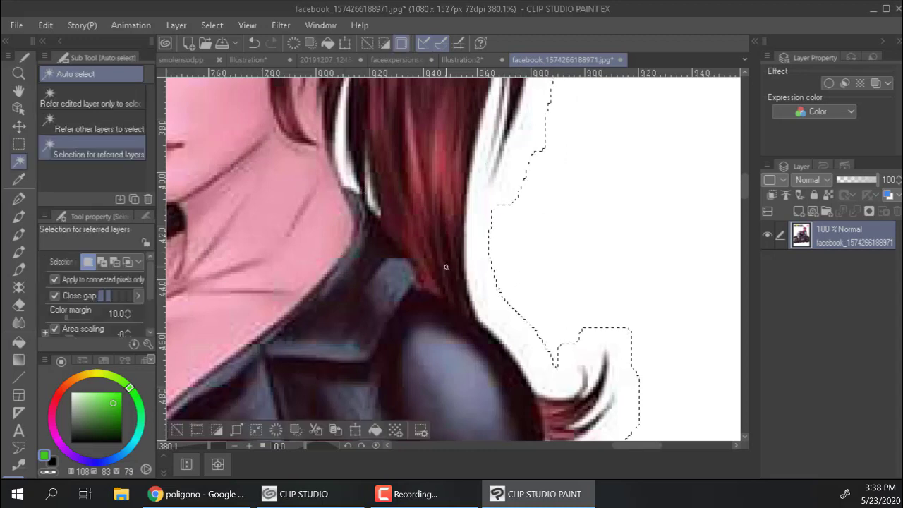
Step: Clear the selection and auto select the background with area scaling -2 and color margin 33.3
key("m")
key("ctrl+d")
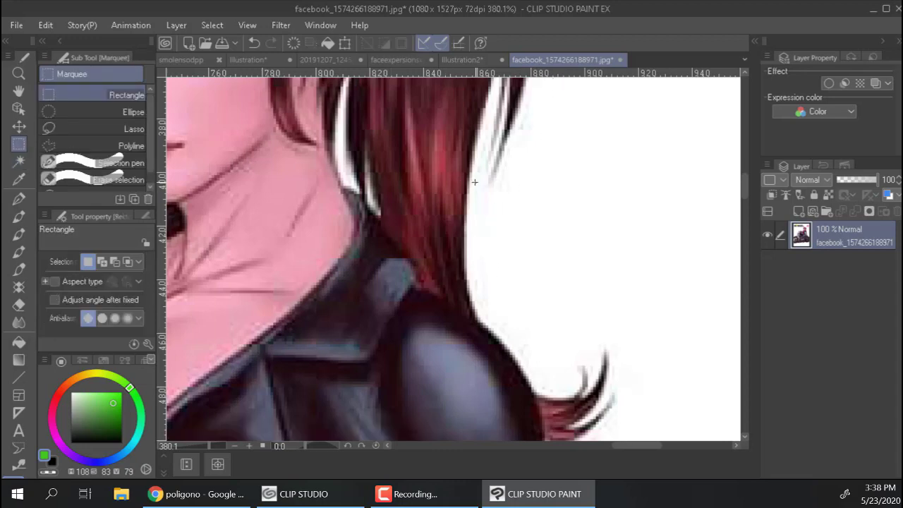
key("w")
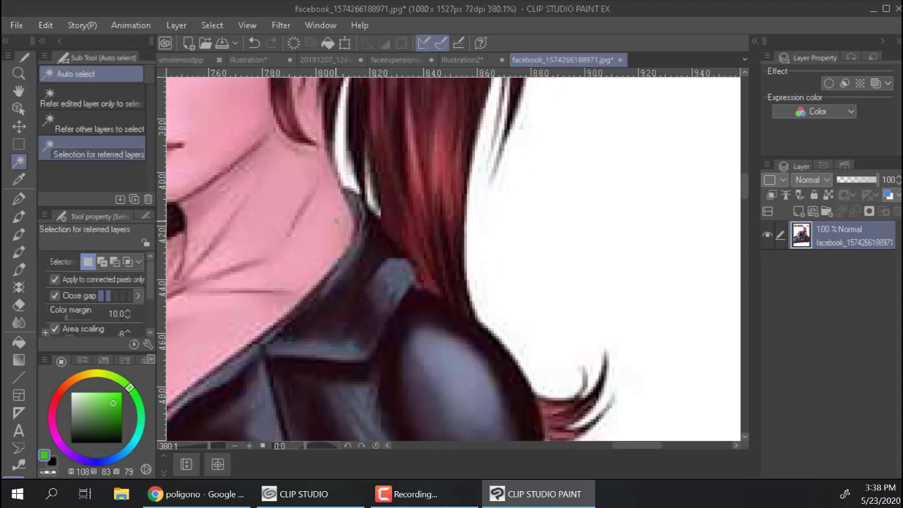
left_click(520, 258)
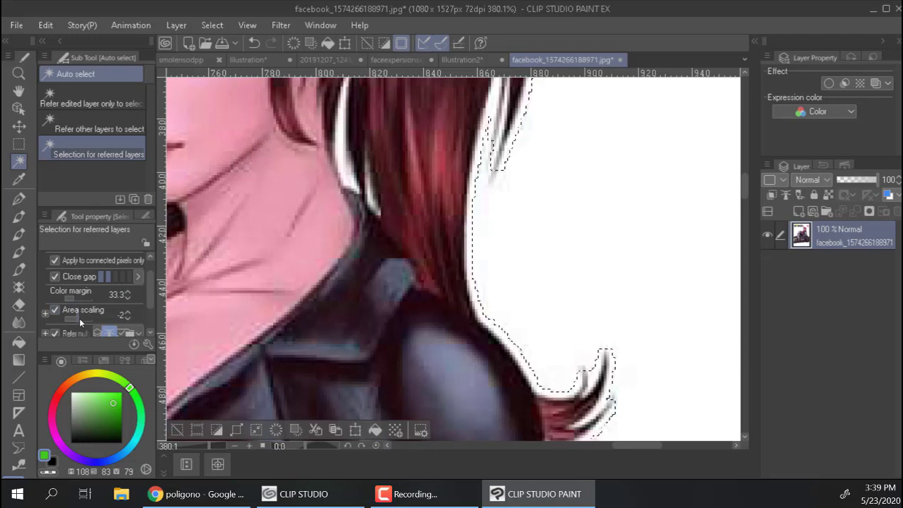
Step: Clear the selection, set the area scaling to 2, and auto select the white background again
key("m")
key("ctrl+d")
key("w")
left_click(510, 263)
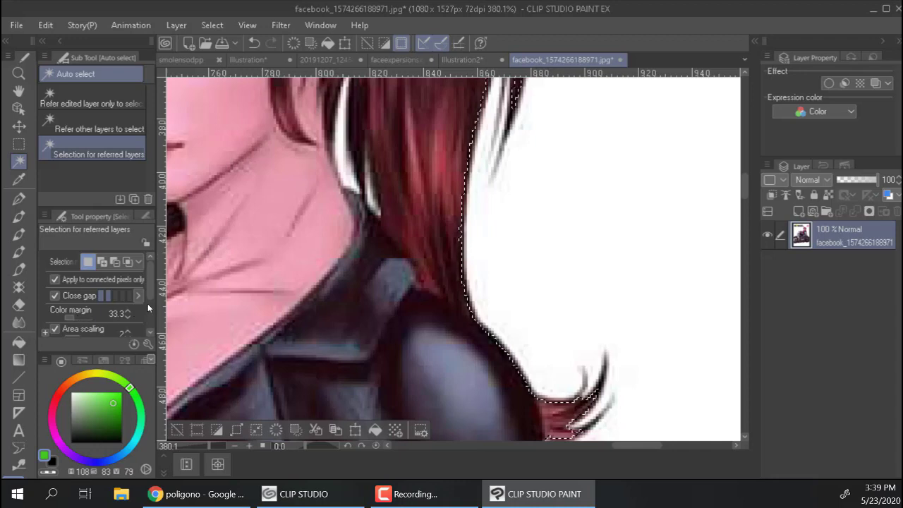
Step: Raise the color margin to 84.6, clear the old selection, and auto select the white background again
scroll(149, 306, "down", 1)
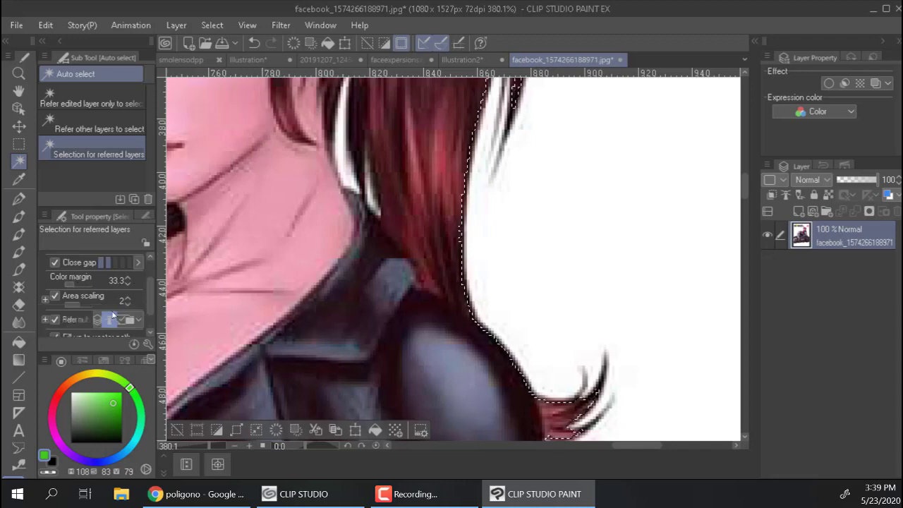
left_click(92, 284)
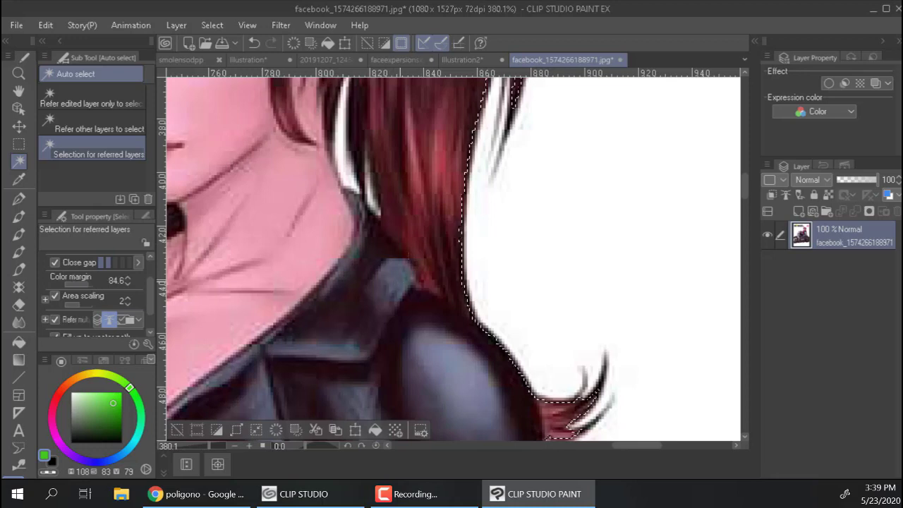
key("m")
key("ctrl+d")
key("w")
left_click(520, 248)
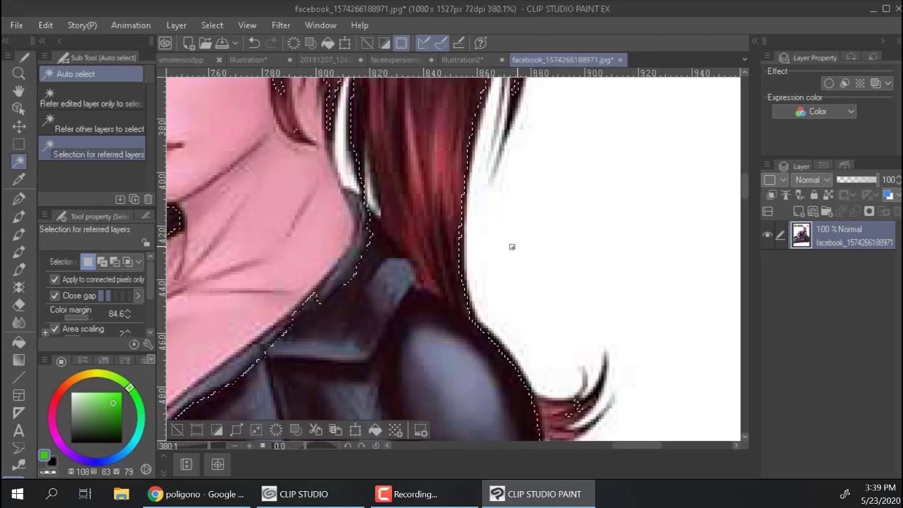
Step: Lower the color margin to 51.3 and clear the background selection
left_click(92, 316)
scroll(82, 308, "down", 1)
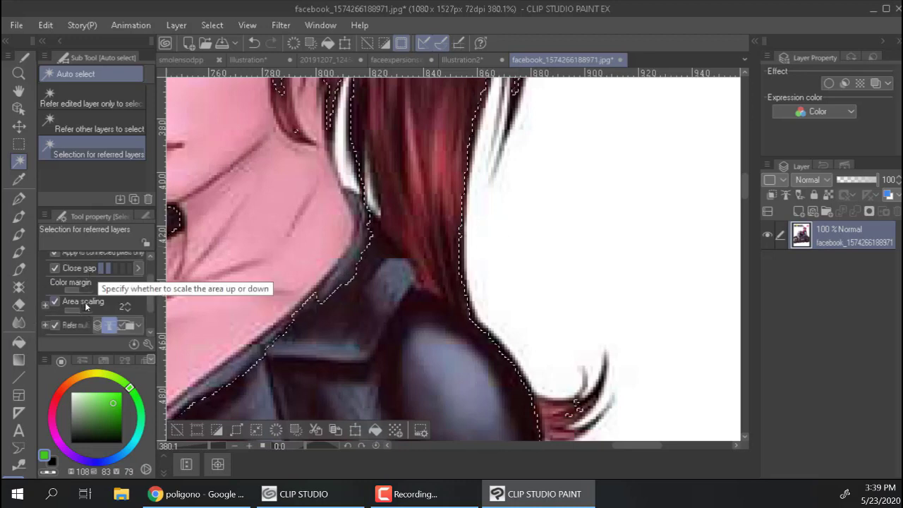
key("m")
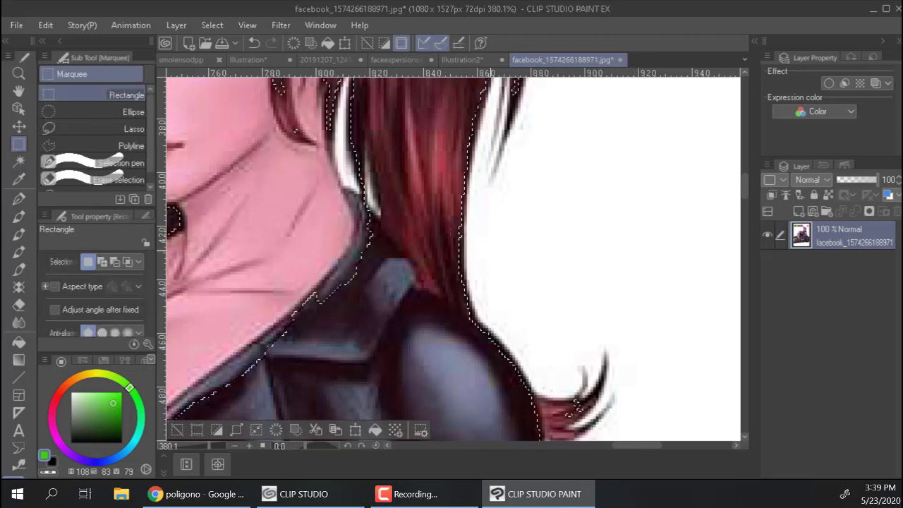
key("ctrl+d")
Step: Add a new raster layer above the image and ready the G-pen with a brighter green for the rider's forearm
key("ctrl+space")
left_click_drag(547, 294, 589, 294)
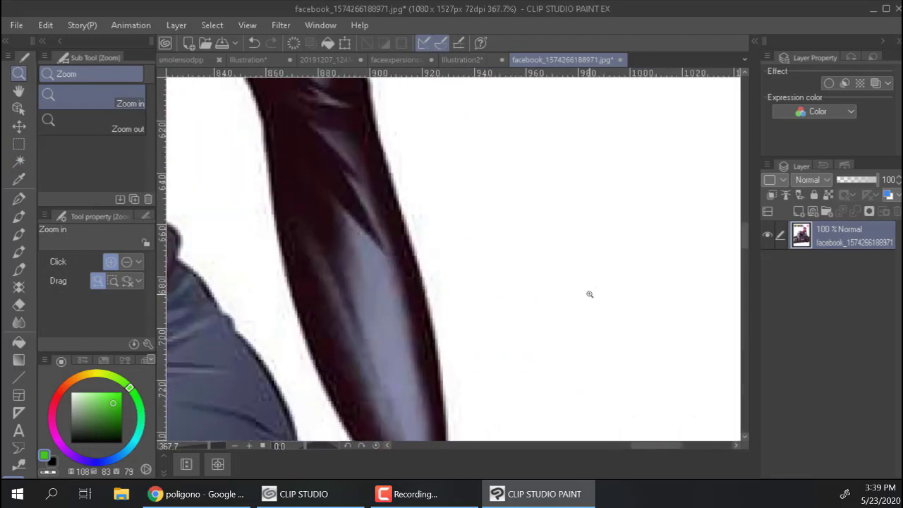
left_click(796, 213)
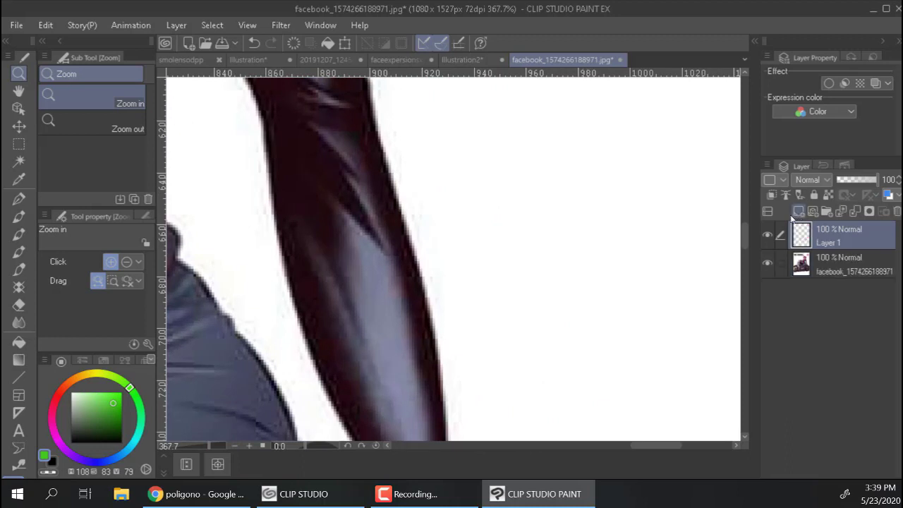
key("p")
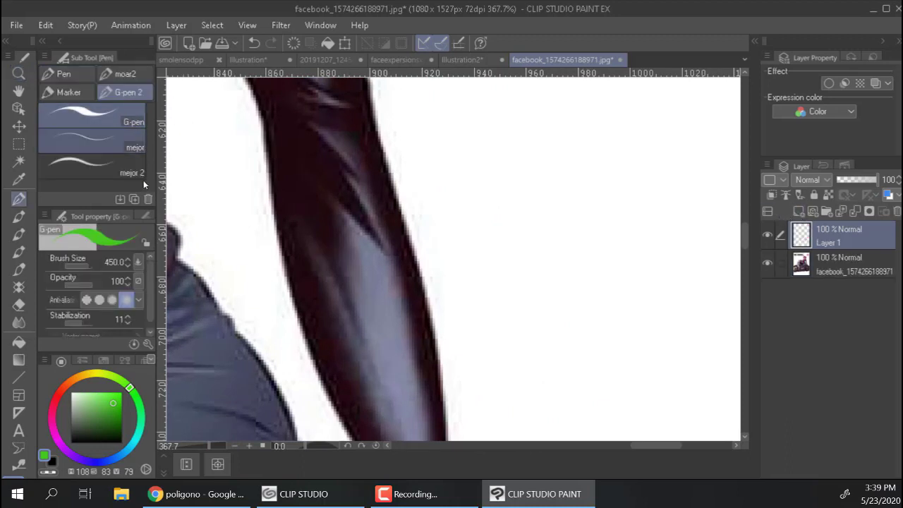
left_click(119, 394)
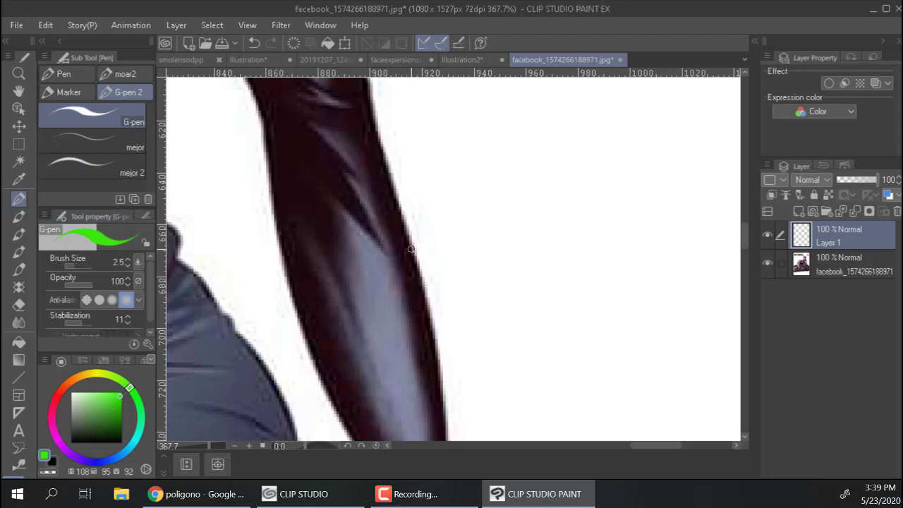
Step: Trace a closed green outline around the rider's jacket forearm and cuff with the G-pen at size 3.0
left_click_drag(410, 239, 420, 268)
left_click_drag(408, 233, 446, 393)
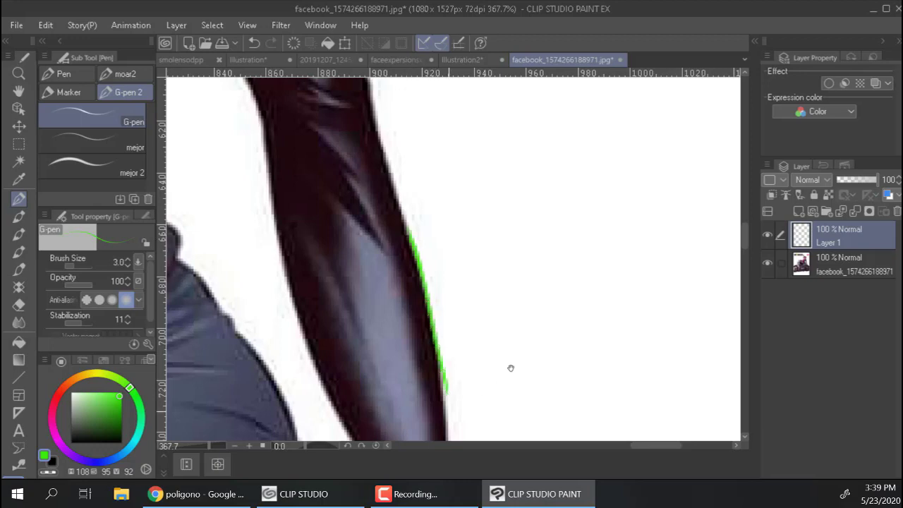
left_click_drag(473, 297, 470, 182)
mouse_move(443, 238)
left_mouse_down()
mouse_move(444, 314)
mouse_move(472, 374)
mouse_move(444, 395)
mouse_move(388, 413)
mouse_move(353, 392)
mouse_move(358, 324)
left_mouse_up()
mouse_move(367, 310)
left_mouse_down()
mouse_move(387, 365)
mouse_move(387, 395)
mouse_move(344, 333)
mouse_move(285, 116)
mouse_move(402, 159)
mouse_move(432, 192)
left_mouse_up()
key("ctrl+space")
left_click_drag(543, 275, 498, 285)
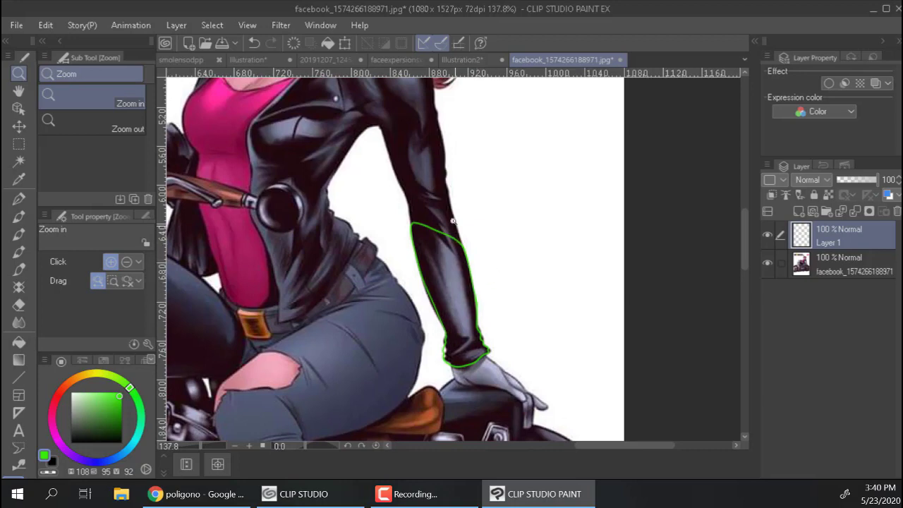
Step: Auto select inside the forearm outline, invert the selection, and delete everything outside it from the image layer
key("w")
left_click(460, 286)
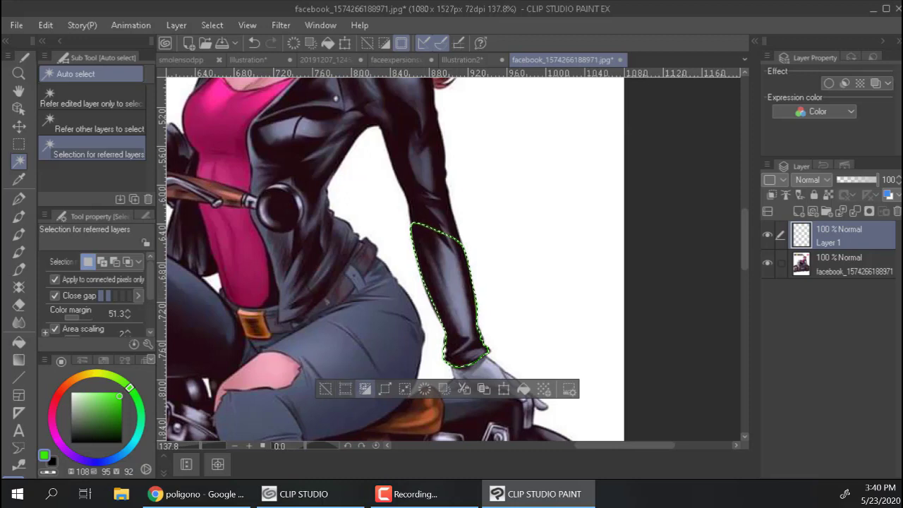
left_click(364, 387)
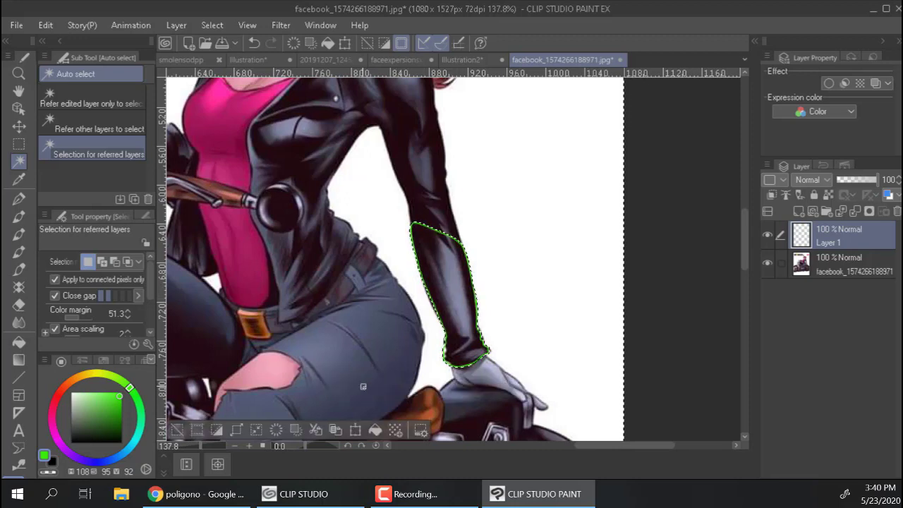
left_click(821, 269)
key("Delete")
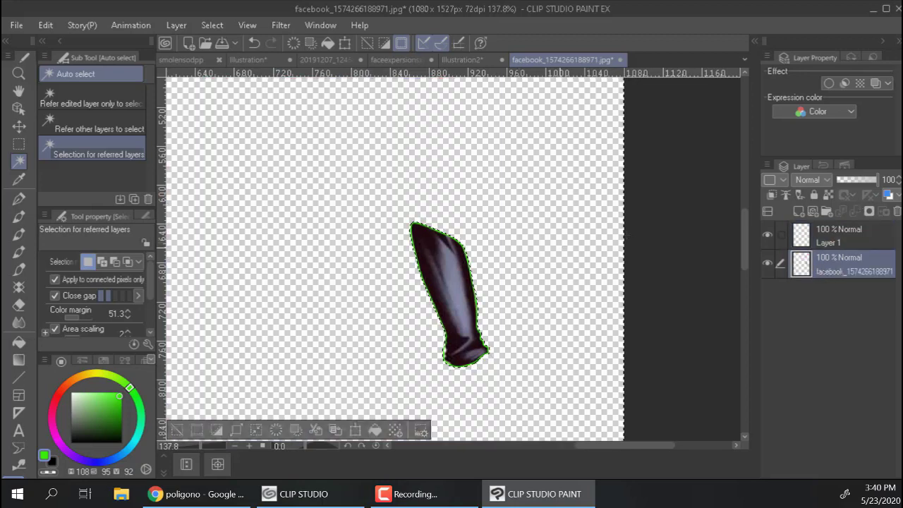
Step: Clear the selection and hide the green outline layer to inspect the isolated forearm
key("m")
key("ctrl+d")
key("/")
mouse_move(465, 303)
left_mouse_down()
mouse_move(495, 311)
mouse_move(458, 312)
left_mouse_up()
left_click(767, 236)
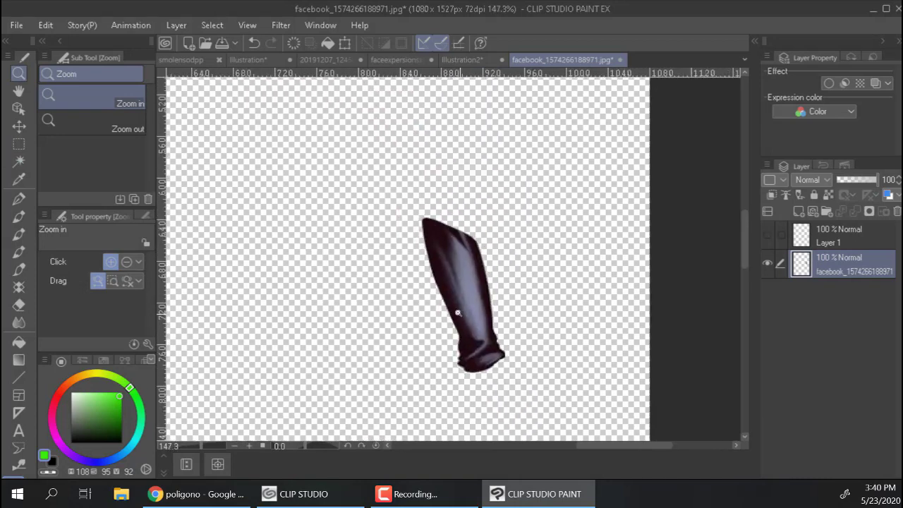
left_click_drag(512, 299, 517, 278)
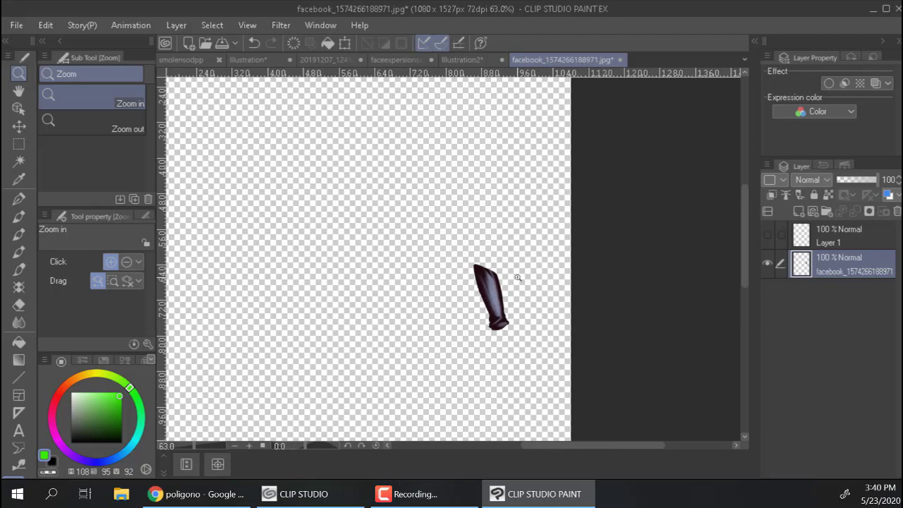
Step: Switch to the Illustration2 canvas, clear the polygon selection, and hide Layer 3 and Layer 2
left_click(462, 60)
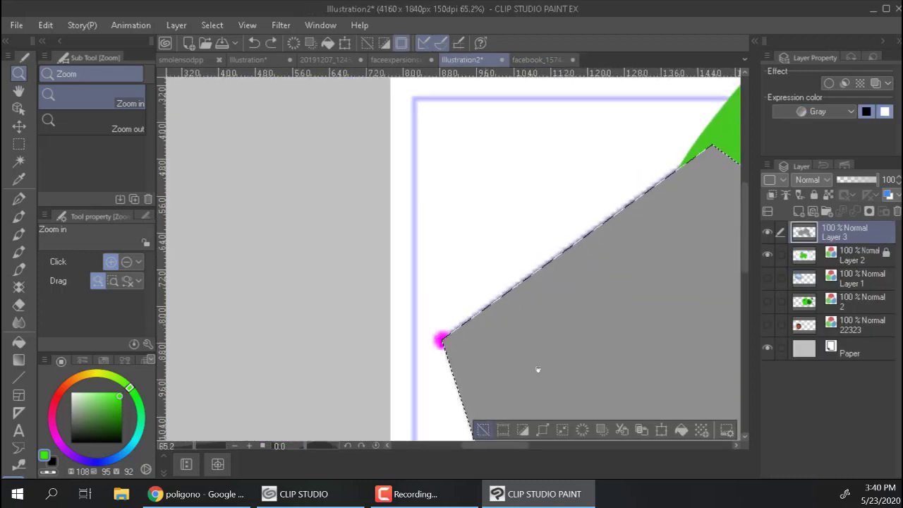
key("ctrl+d")
left_click_drag(485, 287, 269, 270)
left_click_drag(572, 288, 443, 287)
left_click(767, 233)
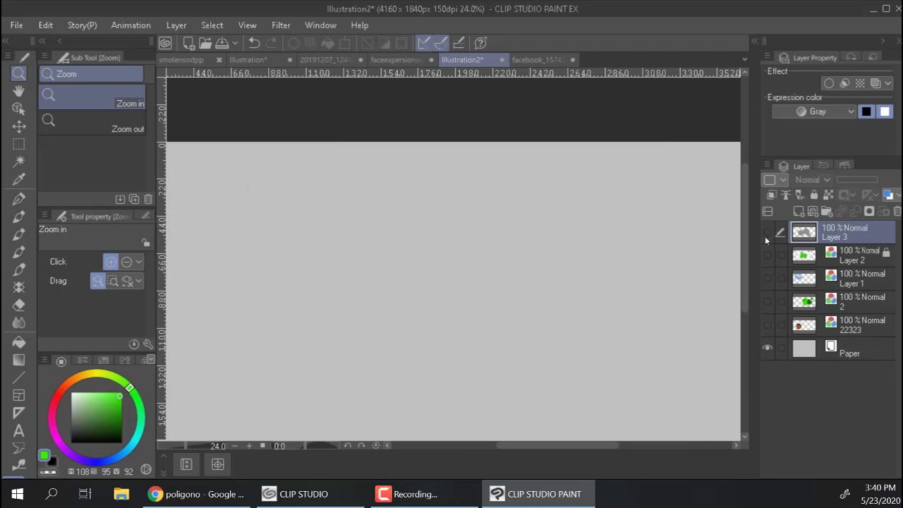
Step: Add a new raster layer above Layer 3 and set its expression color to Color
left_click(19, 179)
key("p")
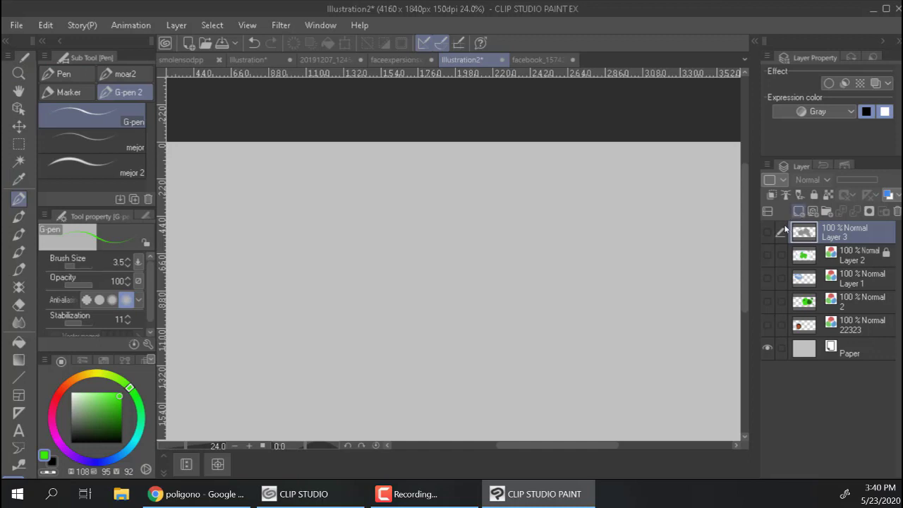
left_click(799, 211)
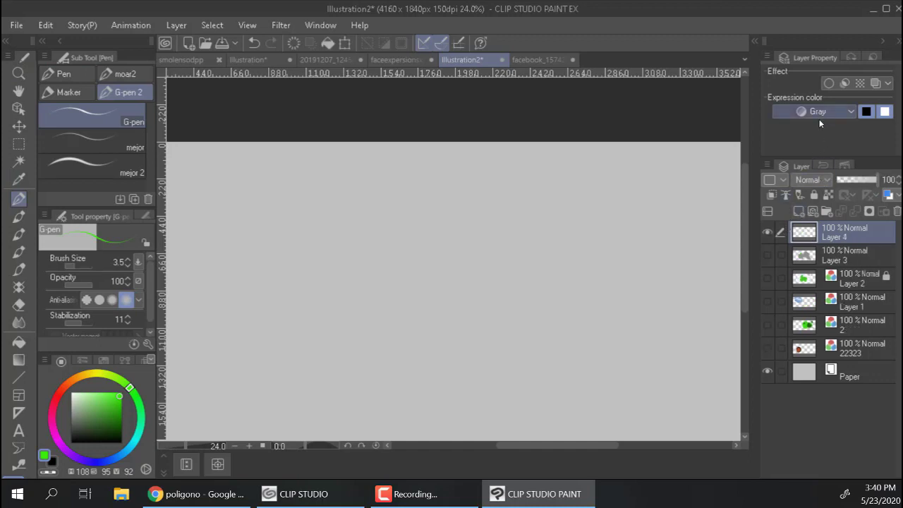
left_click(819, 115)
left_click(815, 127)
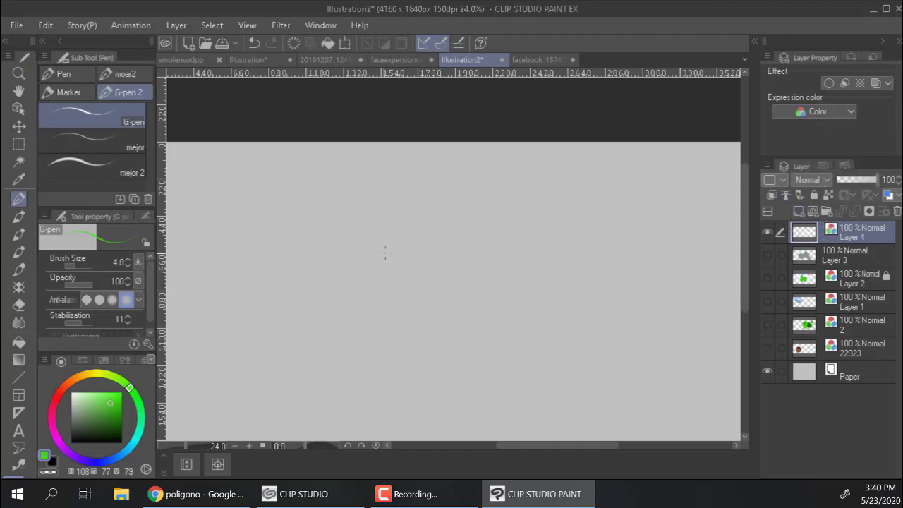
Step: Enlarge the G-pen to size 350 and paint two separate green blobs, a small one and a larger one
key("]")
key("]")
key("]")
key("]")
key("]")
key("]")
key("]")
key("]")
left_click_drag(340, 260, 348, 271)
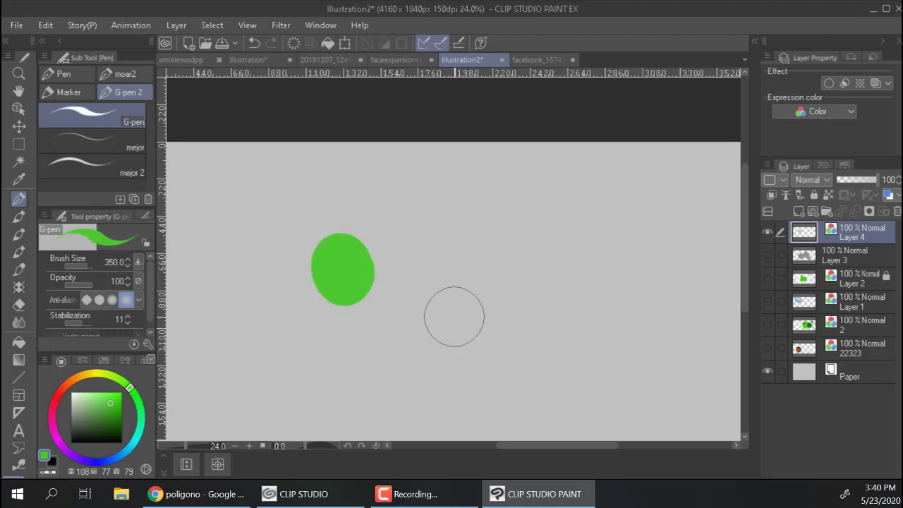
mouse_move(547, 247)
left_mouse_down()
mouse_move(586, 248)
mouse_move(625, 289)
left_mouse_up()
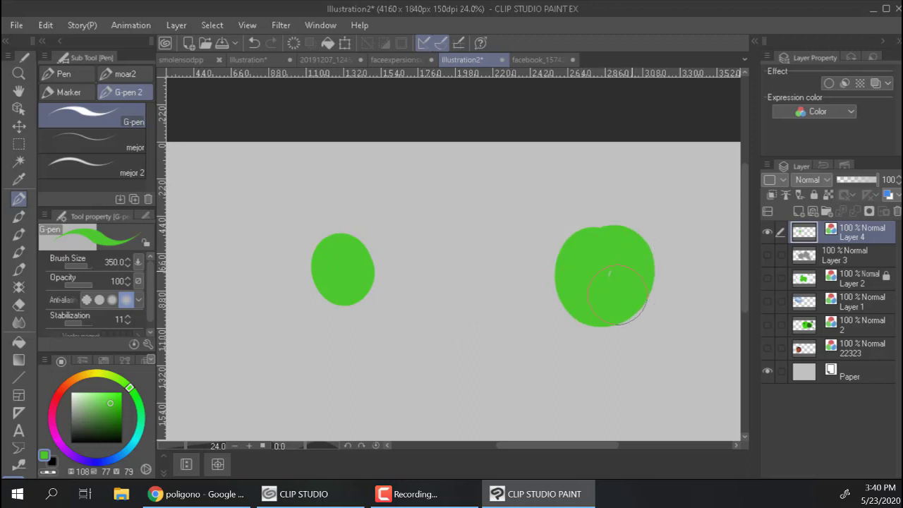
Step: Paint a dark green blob over the large green one, then sample the small blob's light green and paint a circle over it
left_click(109, 423)
mouse_move(572, 282)
left_mouse_down()
mouse_move(571, 260)
mouse_move(592, 289)
left_mouse_up()
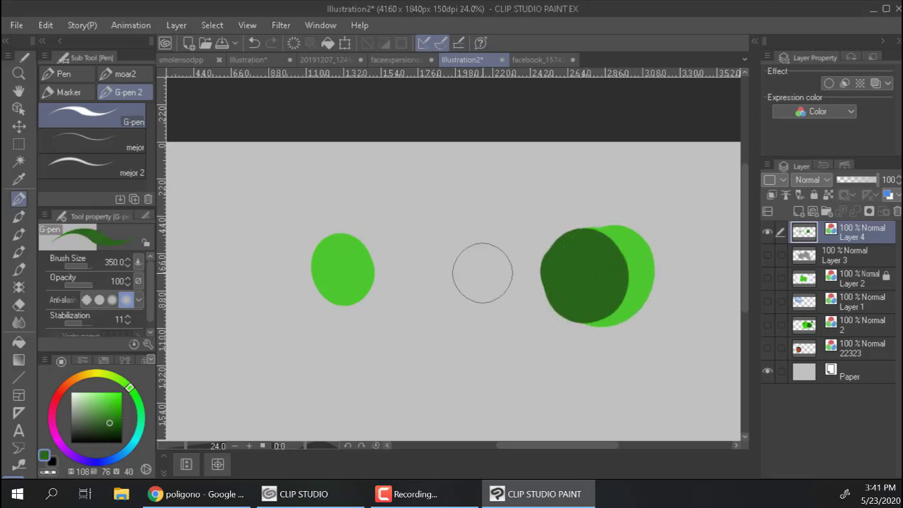
key("alt")
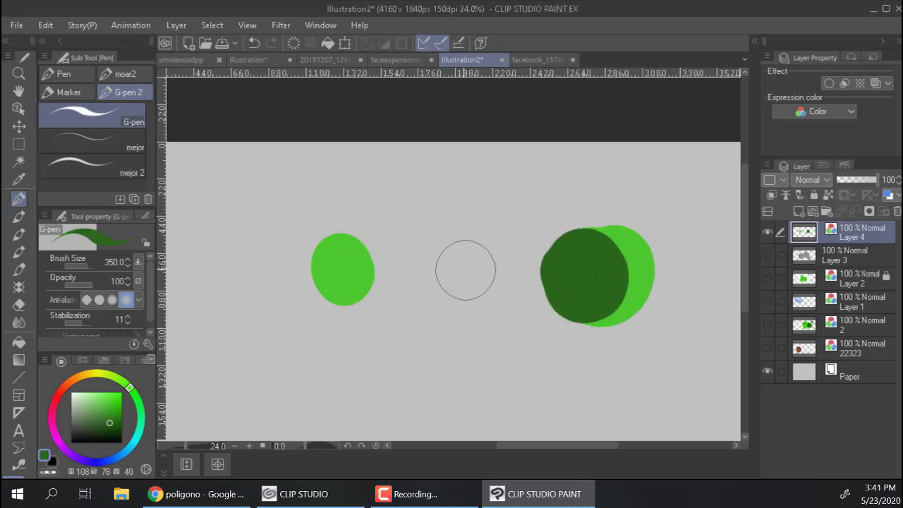
left_click(348, 268, "alt")
left_click_drag(596, 276, 600, 265)
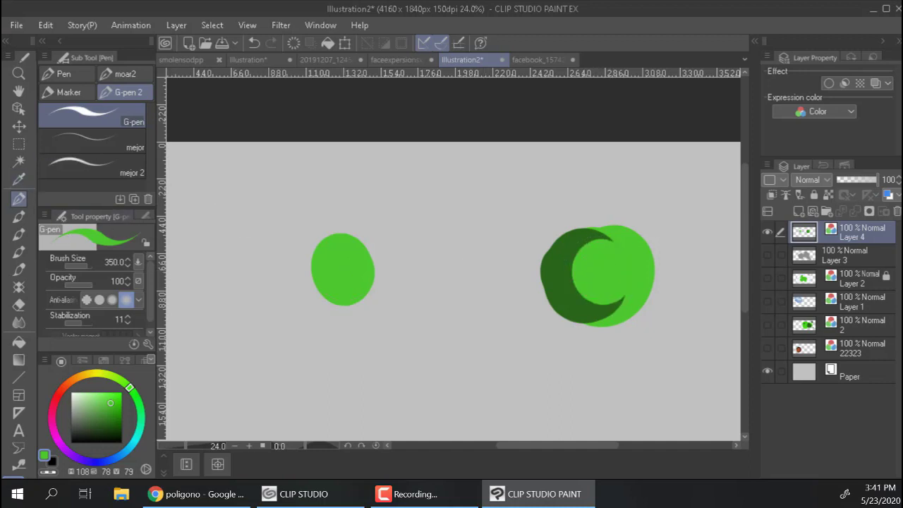
Step: Extend the large blob with light green, then sample its dark green and paint two overlapping blobs on the small one
key("alt")
left_click_drag(634, 295, 651, 302)
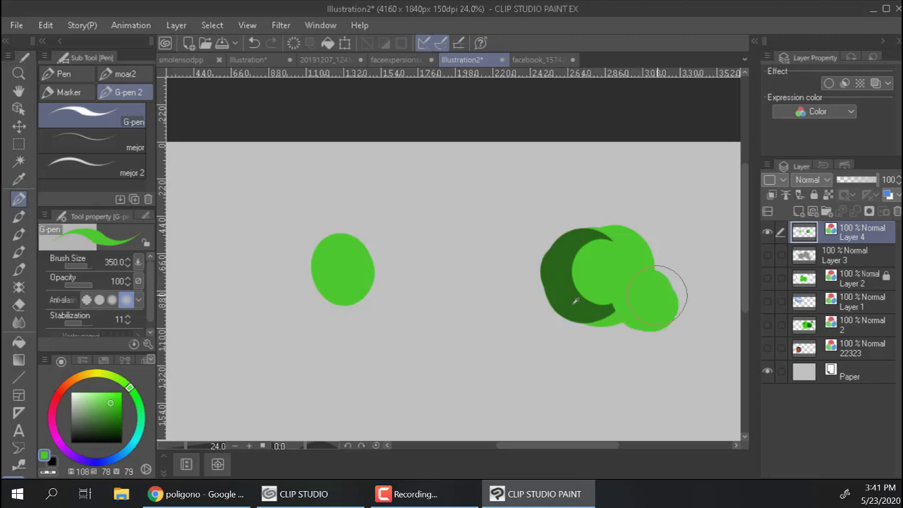
left_click(572, 306, "alt")
left_click_drag(342, 296, 344, 304)
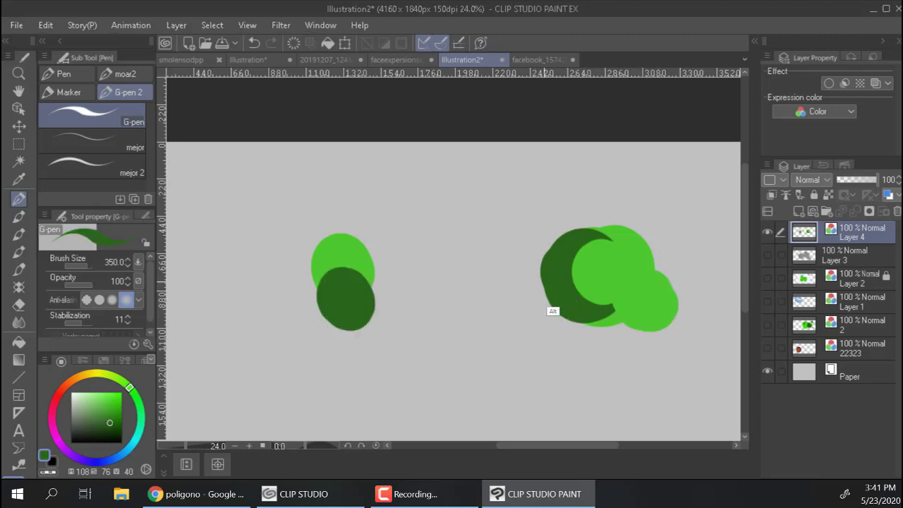
left_click(369, 281)
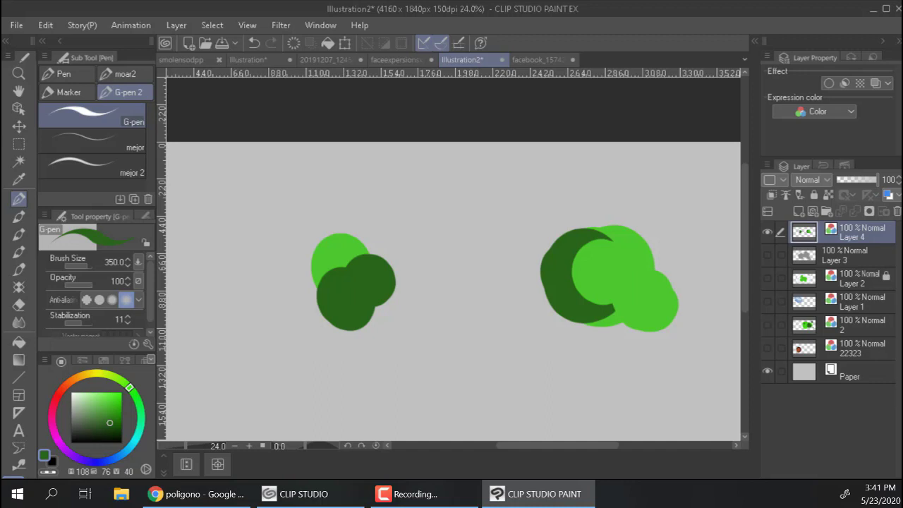
Step: Switch to Chrome, open the Tyou tube channel page on YouTube, and return to Clip Studio Paint
key("ctrl+t")
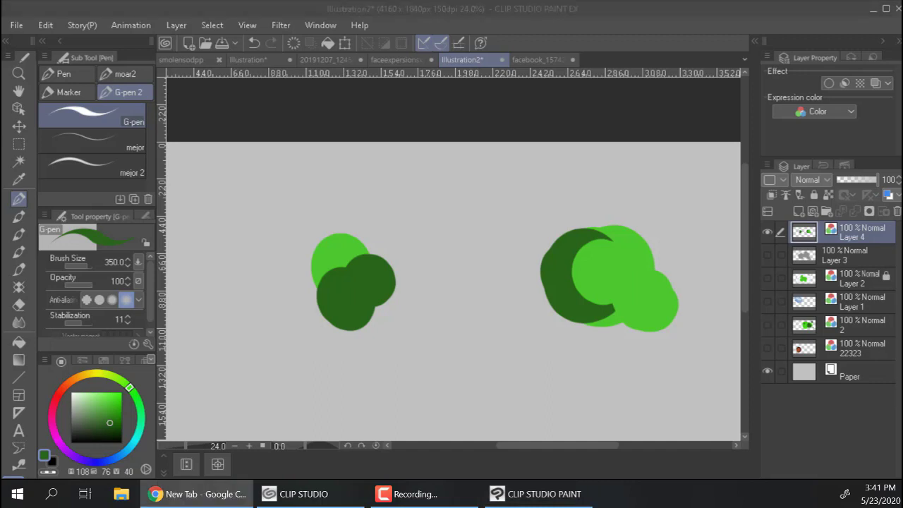
left_click_drag(51, 168, 361, 114)
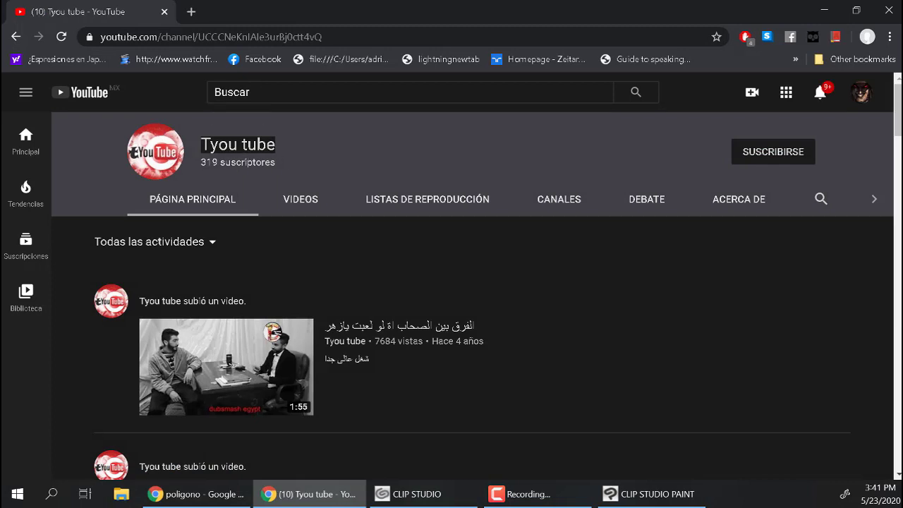
key("alt+Tab")
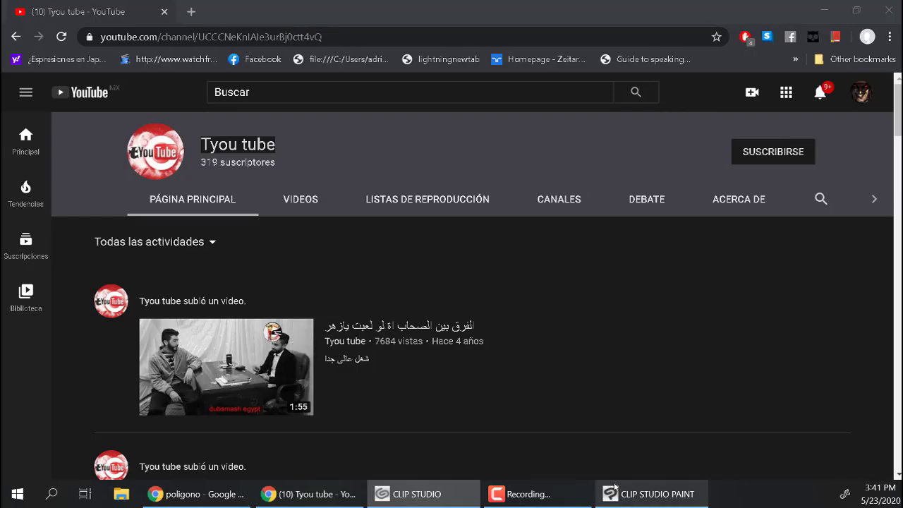
left_click(650, 493)
Step: Obtain the channel logo's red as the screen color by hiding windows, and paint red circles over both blob groups
left_click(54, 27)
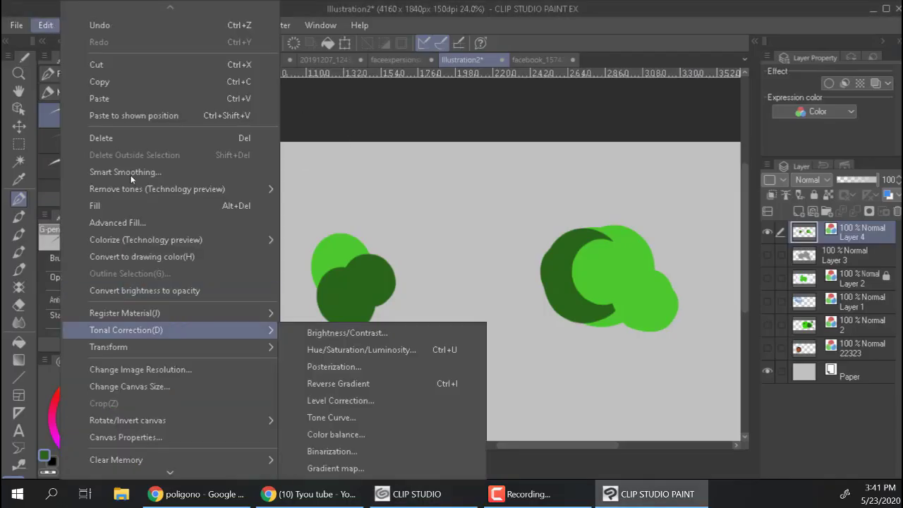
left_click(48, 10)
left_click(47, 25)
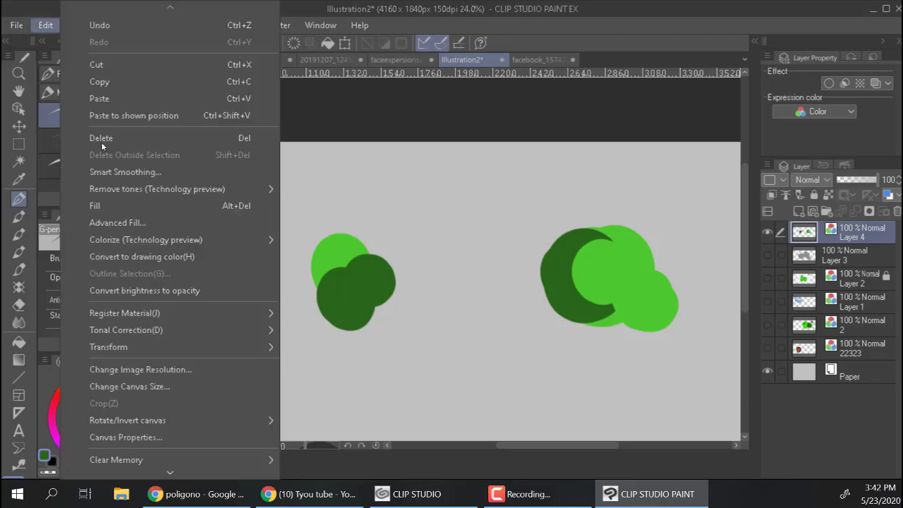
mouse_move(158, 475)
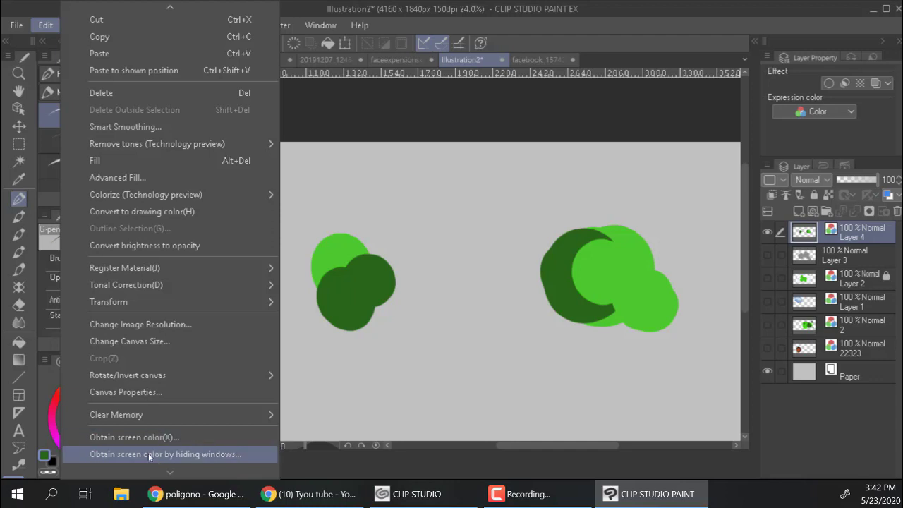
left_click(196, 454)
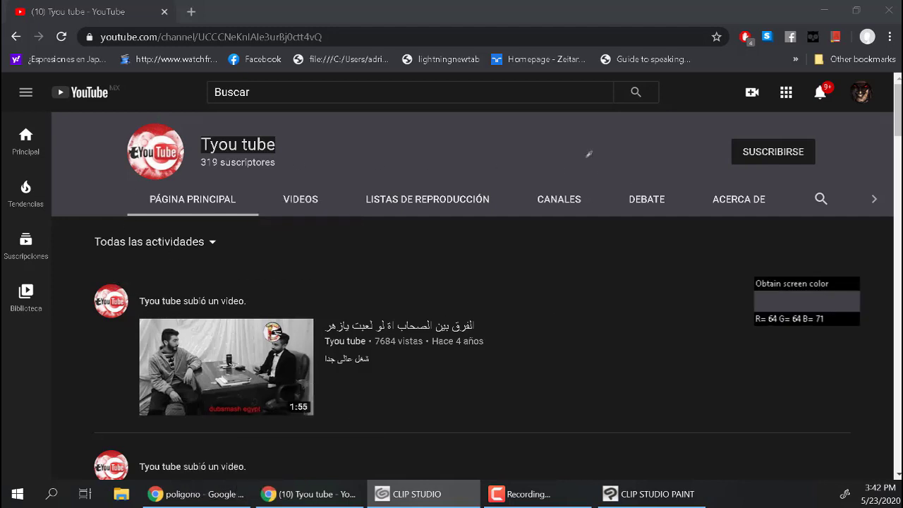
left_click(161, 126)
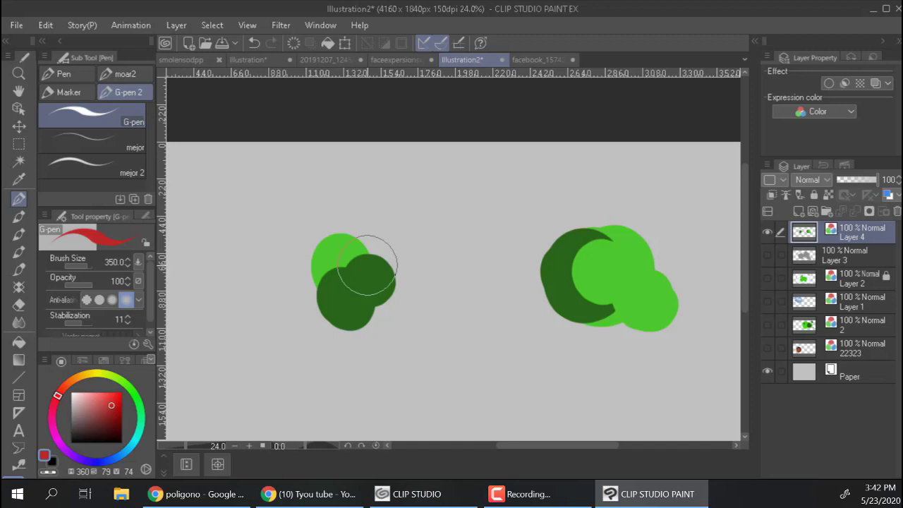
mouse_move(367, 265)
left_mouse_down()
mouse_move(376, 274)
mouse_move(399, 262)
mouse_move(384, 303)
left_mouse_up()
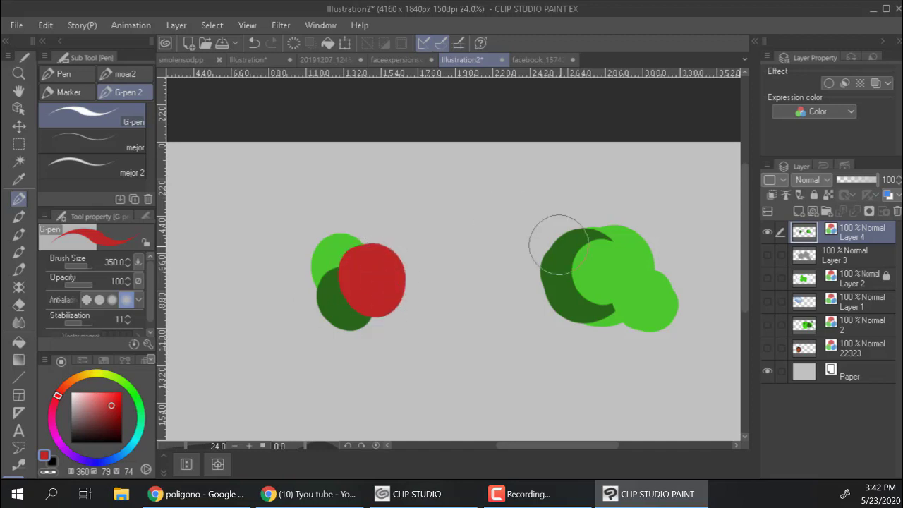
left_click_drag(557, 248, 560, 310)
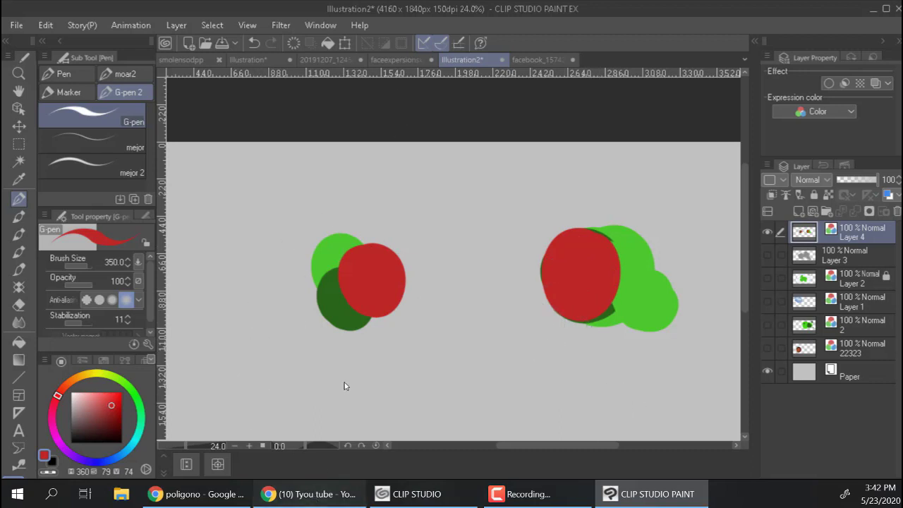
Step: Paste a screenshot of the YouTube page as a new layer and sample the red from the channel logo
key("alt+Tab")
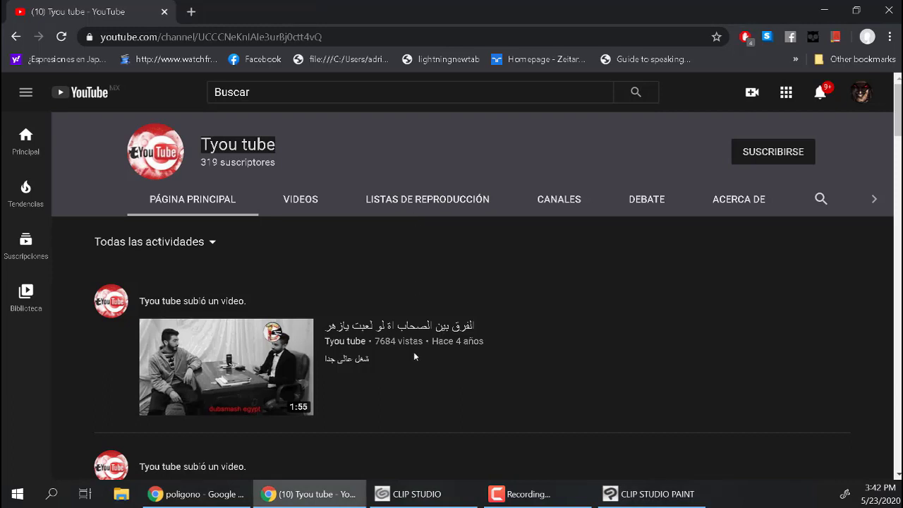
left_click(649, 494)
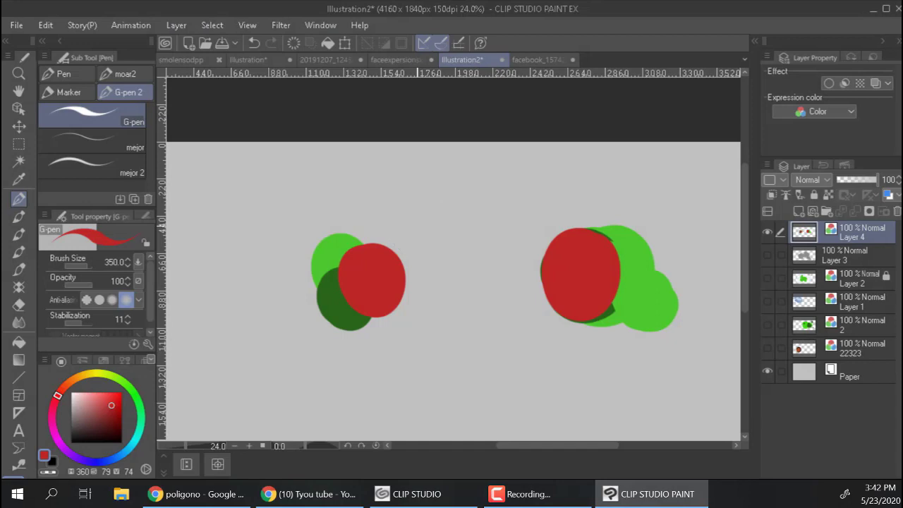
key("ctrl+v")
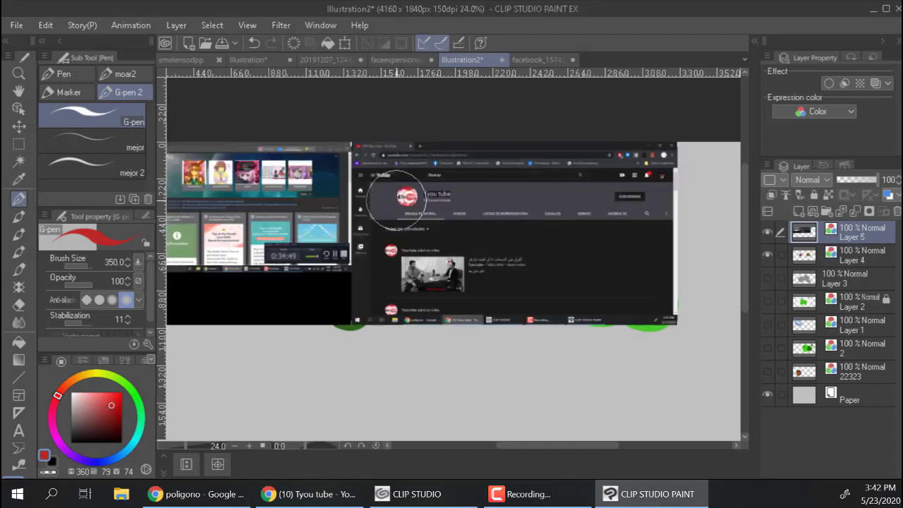
key("ctrl+space")
left_click_drag(404, 188, 521, 243)
right_click(420, 191)
key("ctrl+space")
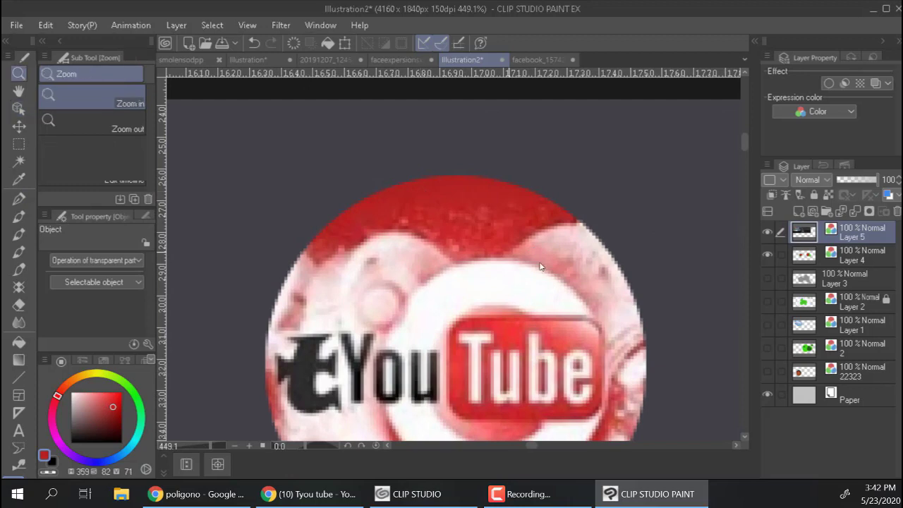
Step: Scribble below the pasted screenshot with the Transparent watercolor 3 brush and delete the screenshot layer
left_click_drag(562, 271, 403, 247)
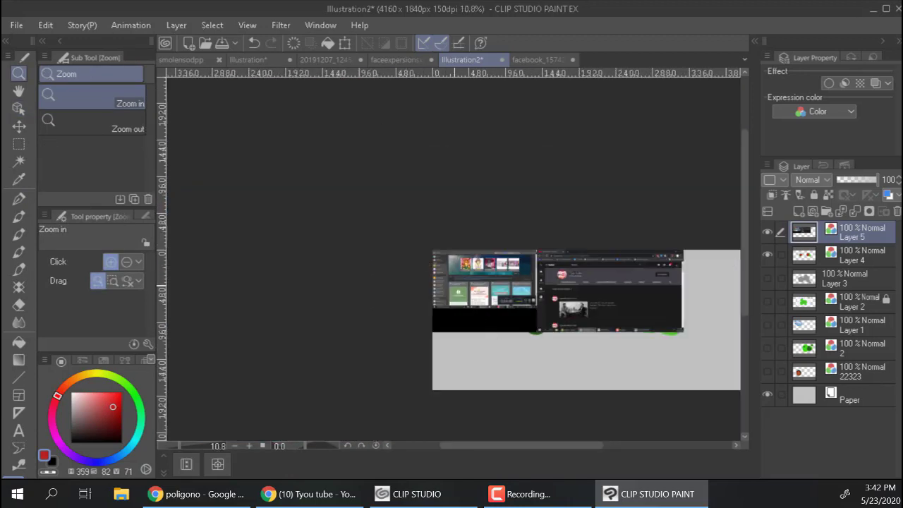
mouse_move(529, 352)
left_mouse_down()
mouse_move(575, 370)
mouse_move(590, 355)
left_mouse_up()
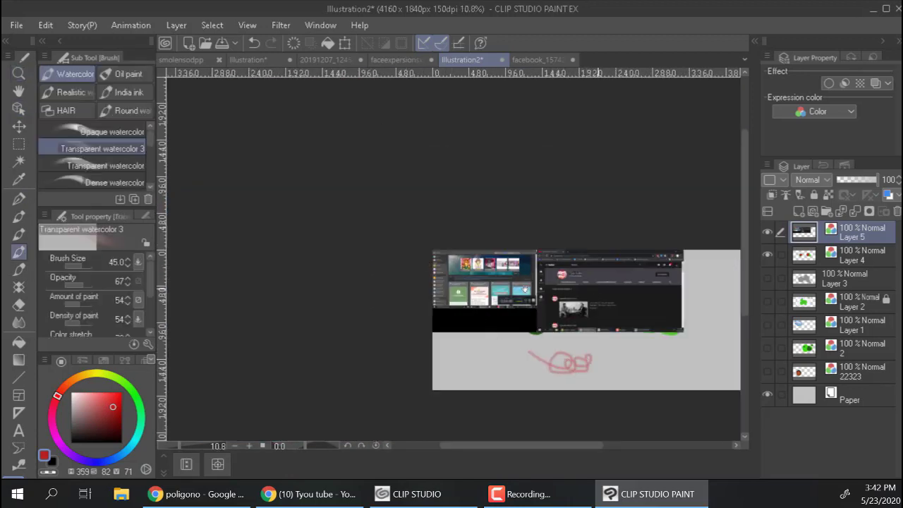
scroll(720, 268, "right", 1)
left_click(897, 211)
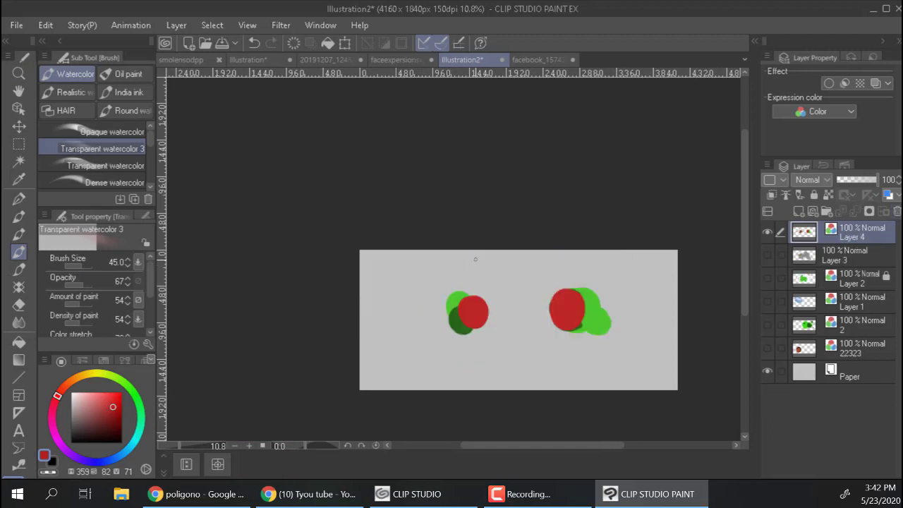
Step: Pick the light gray with Obtain screen color while keeping the program windows visible
key("ctrl+space")
left_click_drag(464, 295, 526, 315)
left_click_drag(510, 261, 457, 222)
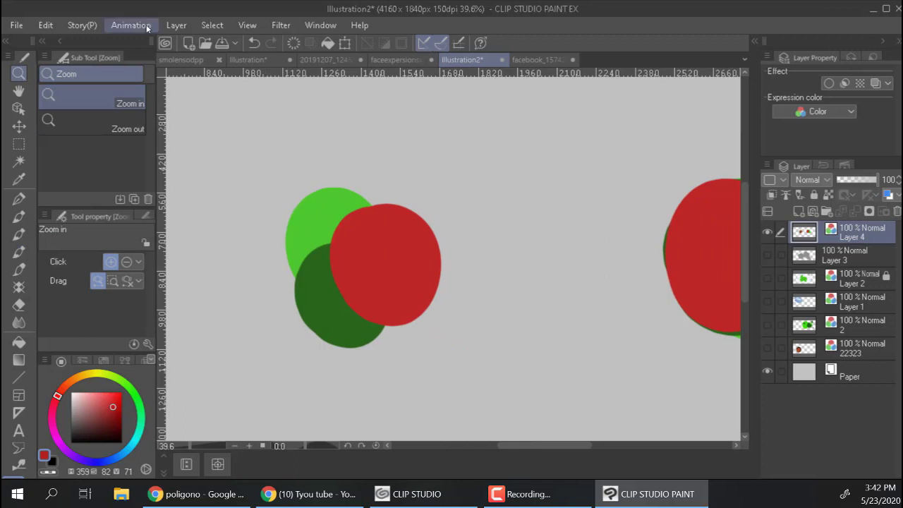
left_click(45, 24)
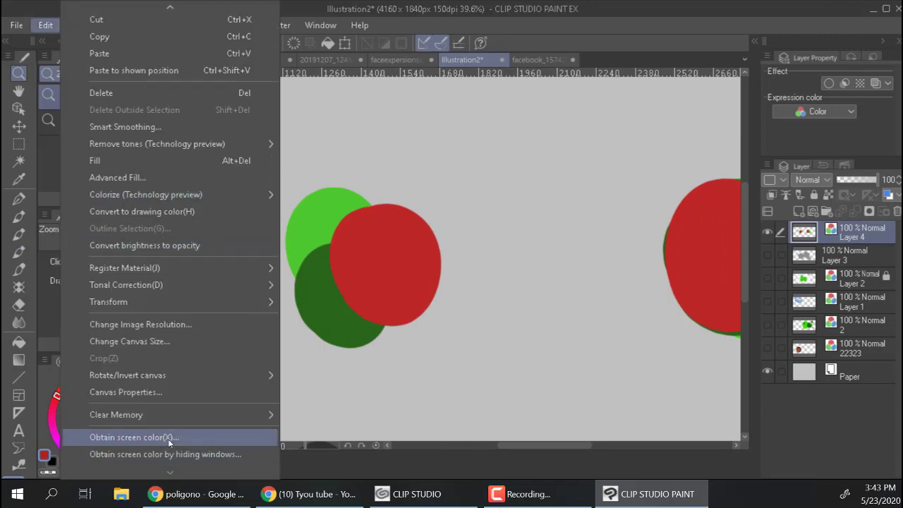
left_click(167, 439)
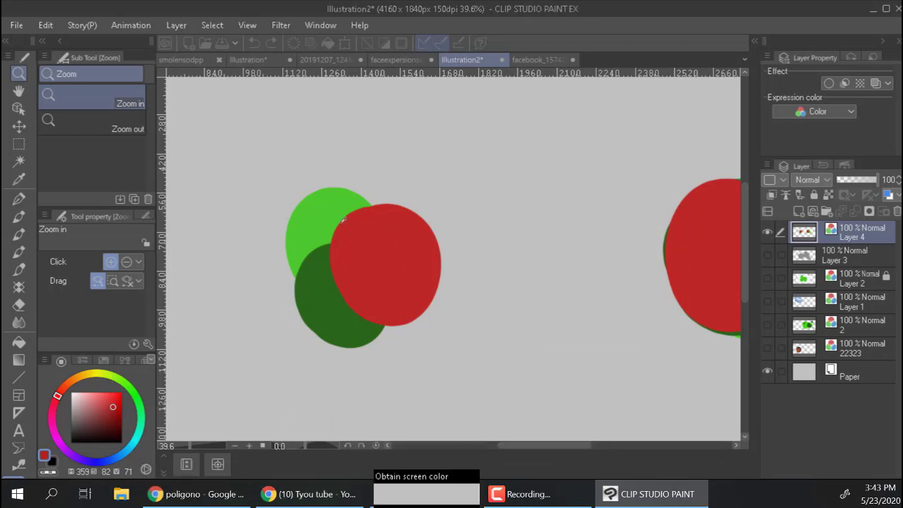
left_click(387, 252)
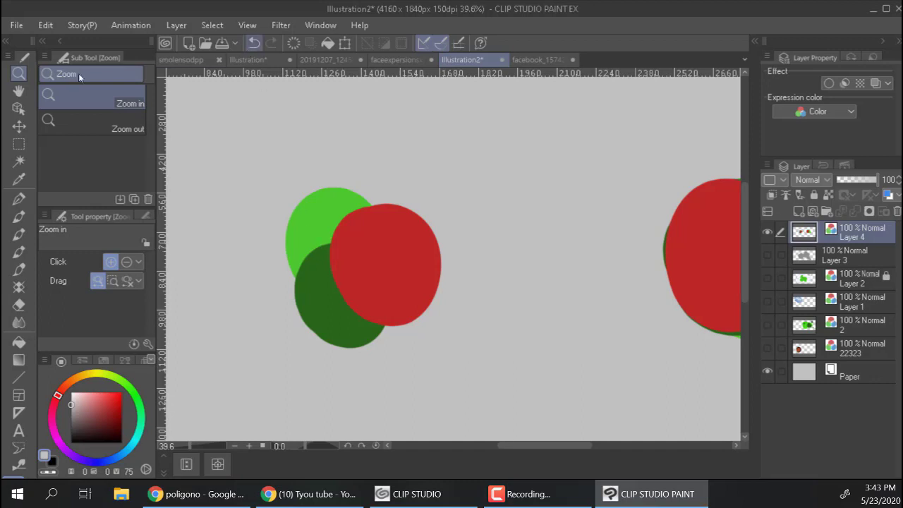
Step: Set the G-pen to size 100 with a dark red color and paint a long curved stroke beside the left red circle
left_click(20, 201)
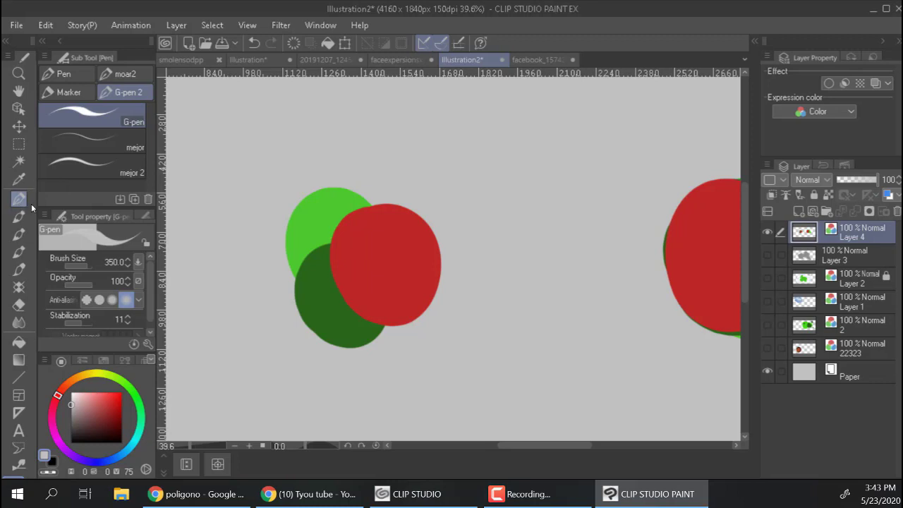
key("bracketleft")
key("bracketleft")
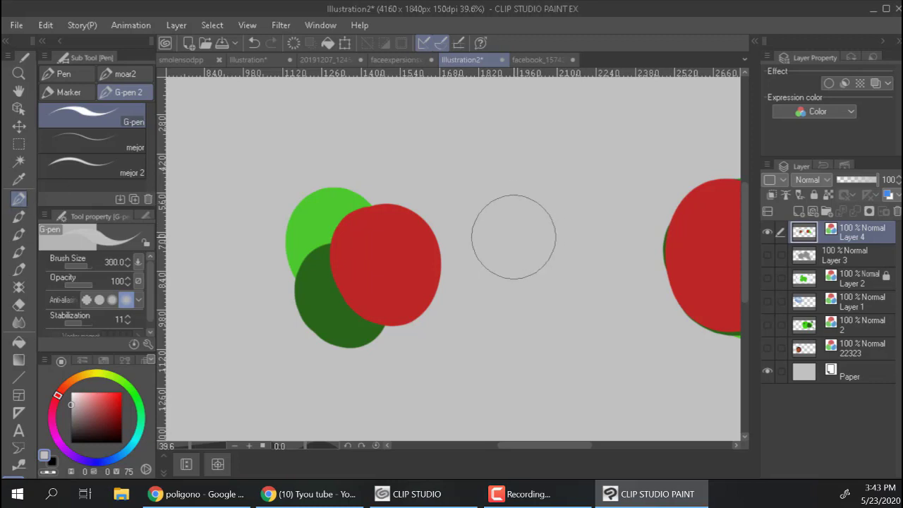
key("bracketleft")
key("bracketleft")
key("bracketleft")
key("bracketleft")
key("bracketleft")
key("bracketleft")
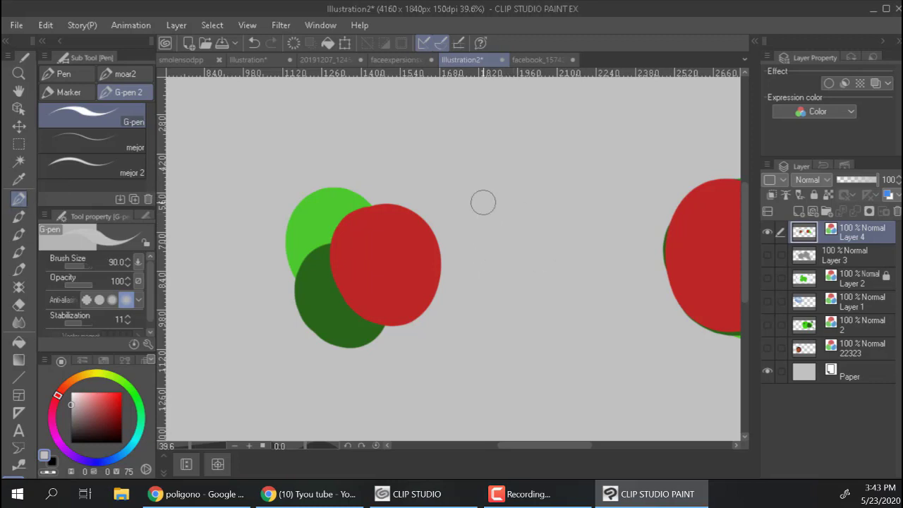
key("bracketright")
left_click(105, 422)
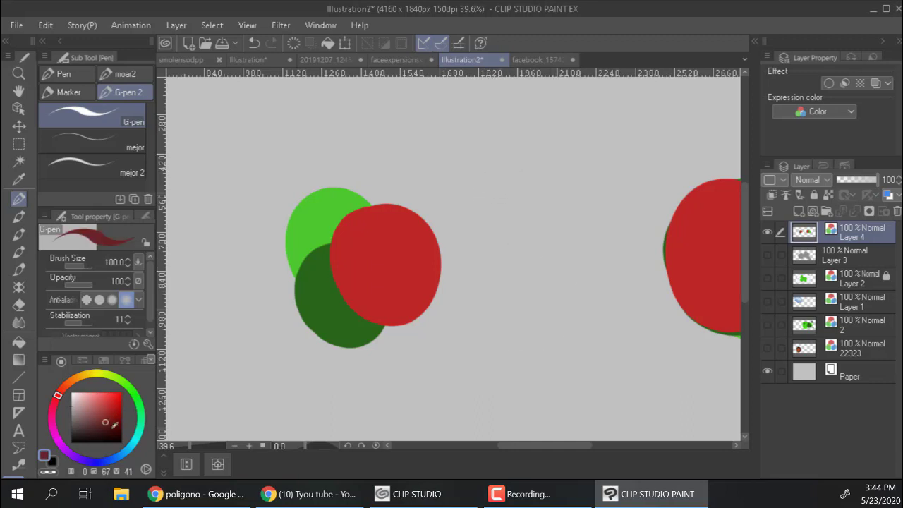
mouse_move(447, 135)
left_mouse_down()
mouse_move(454, 248)
mouse_move(511, 338)
left_mouse_up()
Step: Paint several thinner dark red curved strokes between the two blob groups, varying the G-pen size and ending at 70
key("bracketleft")
key("bracketleft")
key("bracketleft")
key("bracketleft")
left_click_drag(511, 273, 604, 159)
mouse_move(620, 196)
left_mouse_down()
mouse_move(583, 289)
mouse_move(595, 379)
left_mouse_up()
key("bracketright")
key("bracketright")
left_click_drag(545, 365, 607, 288)
mouse_move(646, 207)
left_mouse_down()
mouse_move(638, 177)
mouse_move(690, 150)
left_mouse_up()
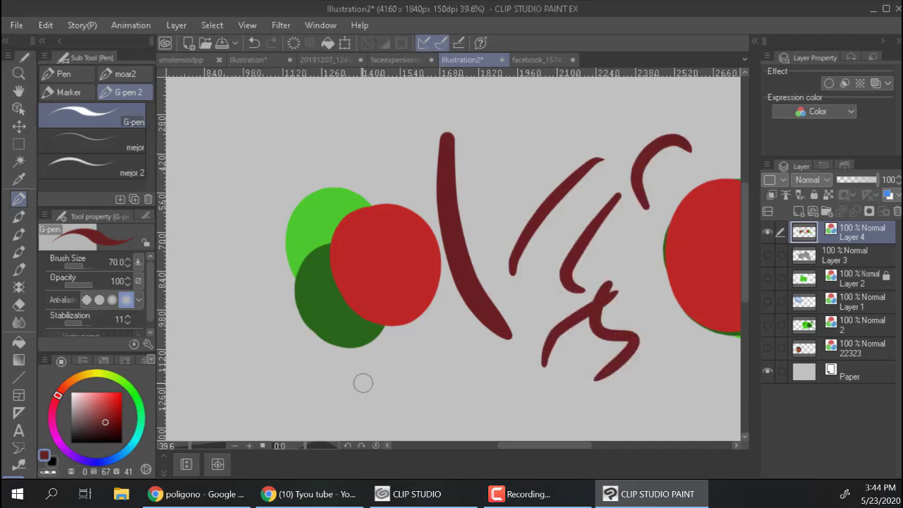
Step: Enlarge the G-pen to size 250 and paint a thick horizontal dark red bar below the left circles
key("bracketright")
key("bracketright")
key("bracketright")
key("bracketright")
key("bracketright")
key("bracketright")
mouse_move(308, 390)
left_mouse_down()
mouse_move(440, 379)
mouse_move(546, 388)
left_mouse_up()
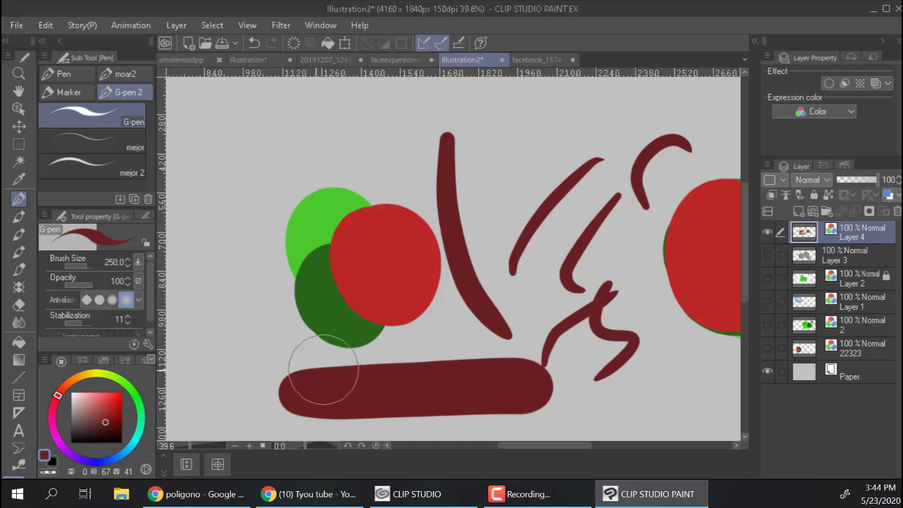
Step: Switch to the Blur blending tool at size 250 and blur the left end of the dark red bar
key("j")
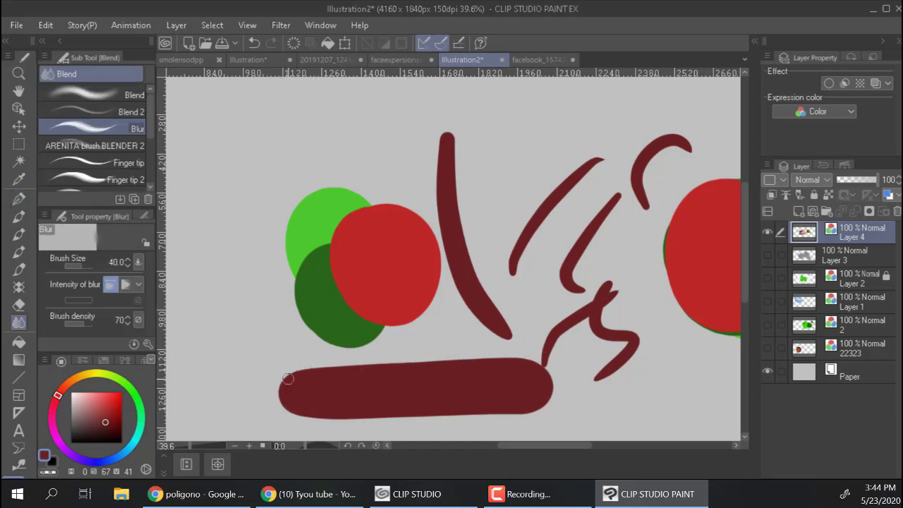
key("bracketright")
key("bracketright")
key("bracketright")
key("bracketright")
key("bracketright")
key("bracketright")
key("bracketright")
key("bracketright")
key("bracketright")
key("bracketright")
mouse_move(288, 387)
left_mouse_down()
mouse_move(336, 376)
mouse_move(303, 378)
mouse_move(301, 390)
mouse_move(350, 393)
mouse_move(400, 381)
left_mouse_up()
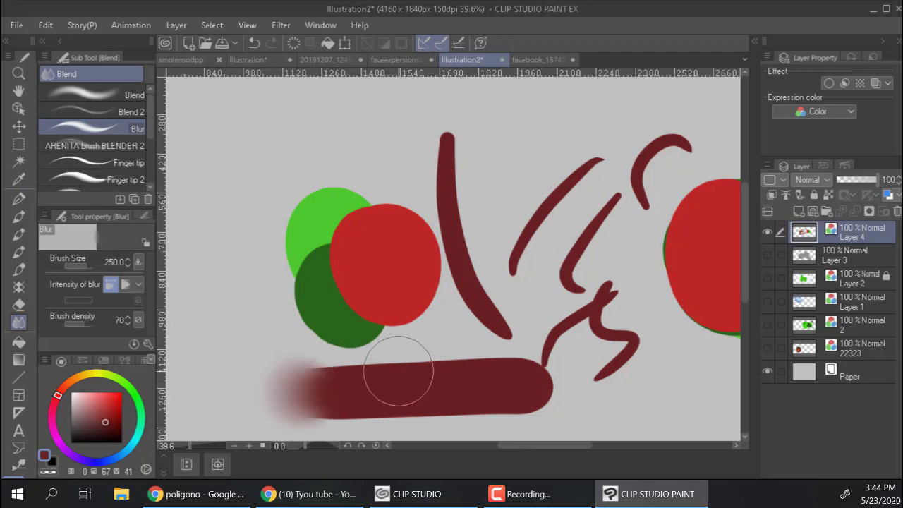
Step: Switch to the Transparent watercolor 3 brush, enlarge it to size 300, and paint a wide translucent dark red band above the left circles
key("b")
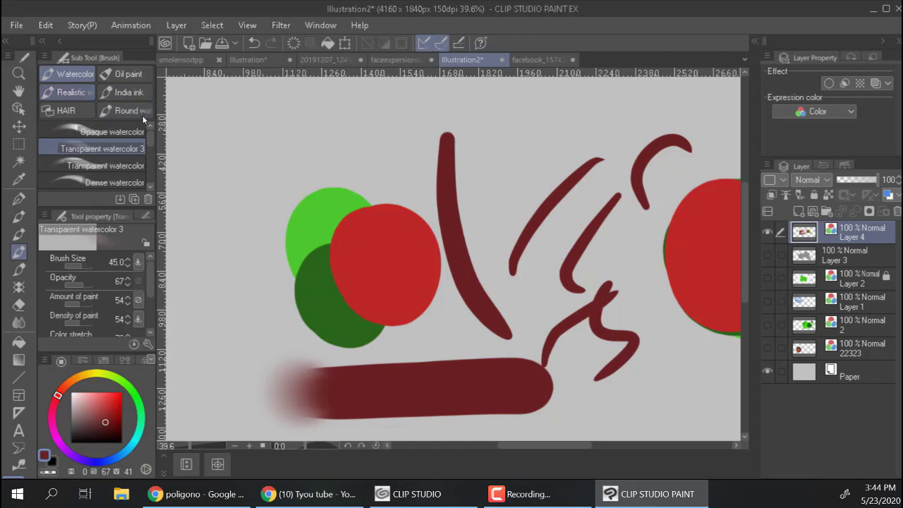
key("]")
key("]")
key("]")
key("]")
key("]")
key("]")
key("]")
key("]")
key("]")
key("]")
key("]")
key("]")
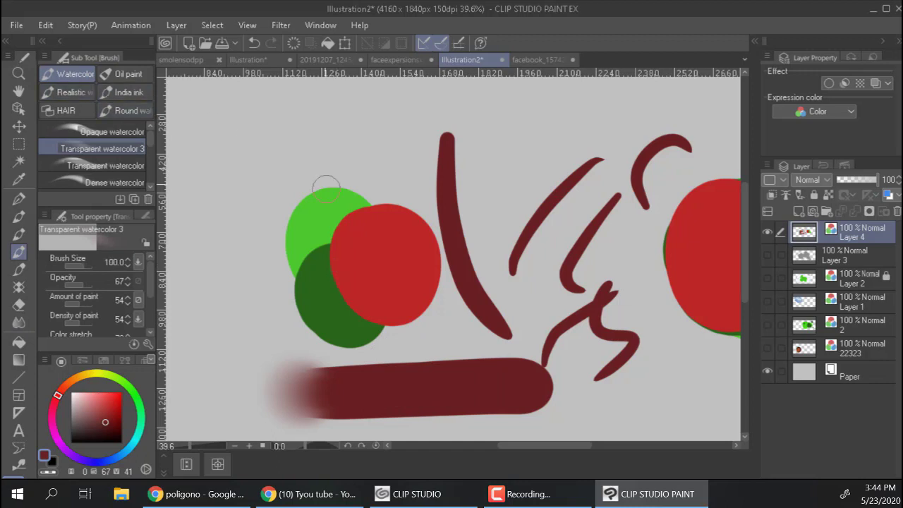
mouse_move(266, 154)
left_mouse_down()
mouse_move(364, 138)
mouse_move(283, 135)
mouse_move(376, 140)
mouse_move(374, 132)
mouse_move(394, 141)
mouse_move(406, 130)
mouse_move(463, 136)
mouse_move(534, 167)
left_mouse_up()
key("bracketleft")
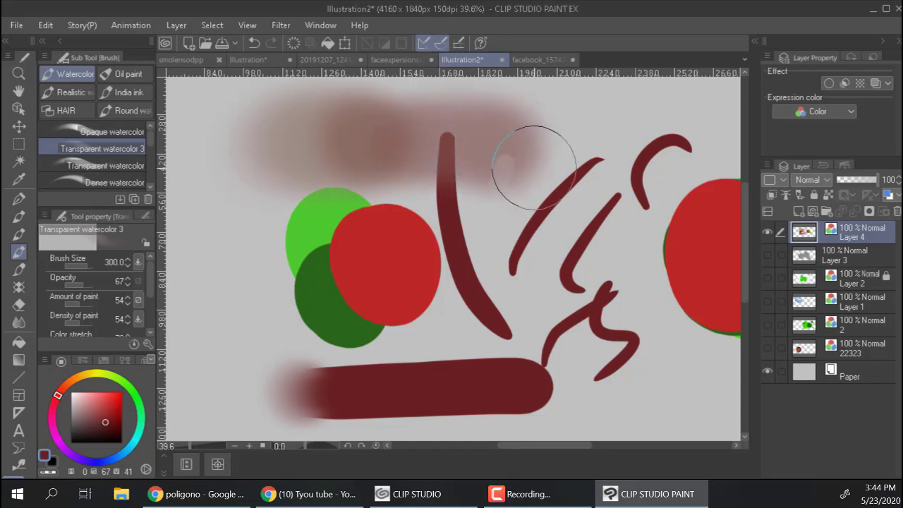
Step: Paint two crossing dark red strokes beside the green circles with the mejor pen enlarged to 45, then reduce its size to 40
key("p")
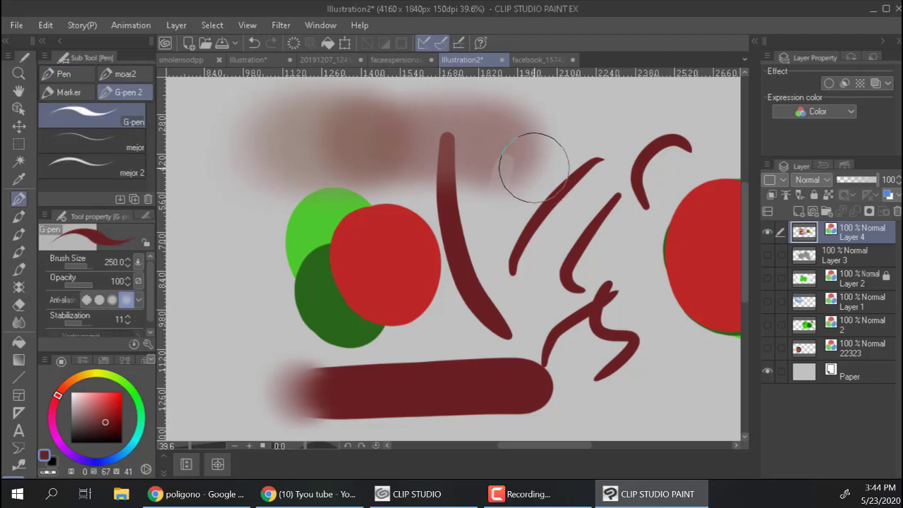
left_click(128, 149)
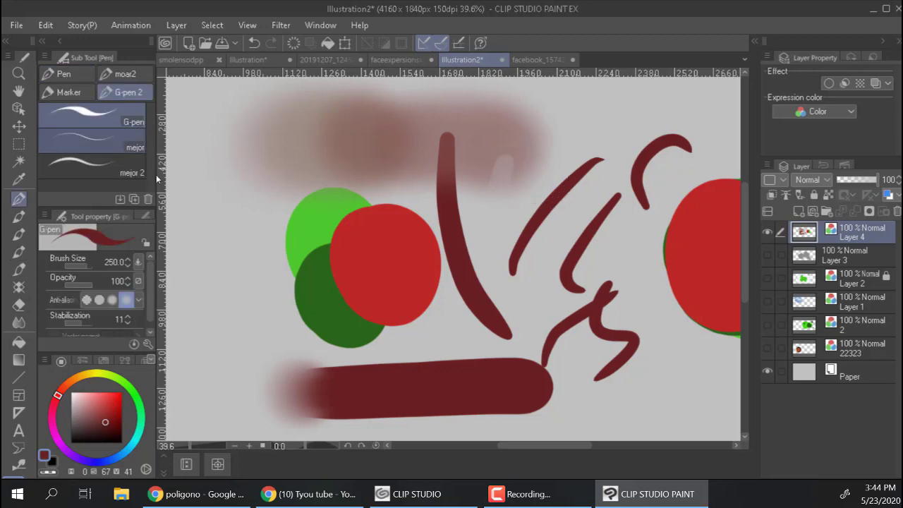
key("bracketright")
key("bracketright")
key("bracketright")
key("bracketright")
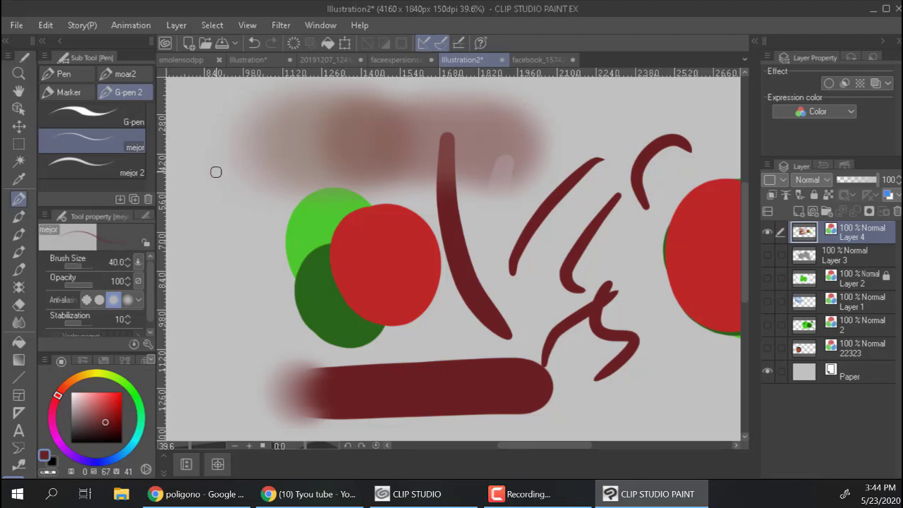
mouse_move(215, 161)
left_mouse_down()
mouse_move(210, 207)
mouse_move(235, 368)
left_mouse_up()
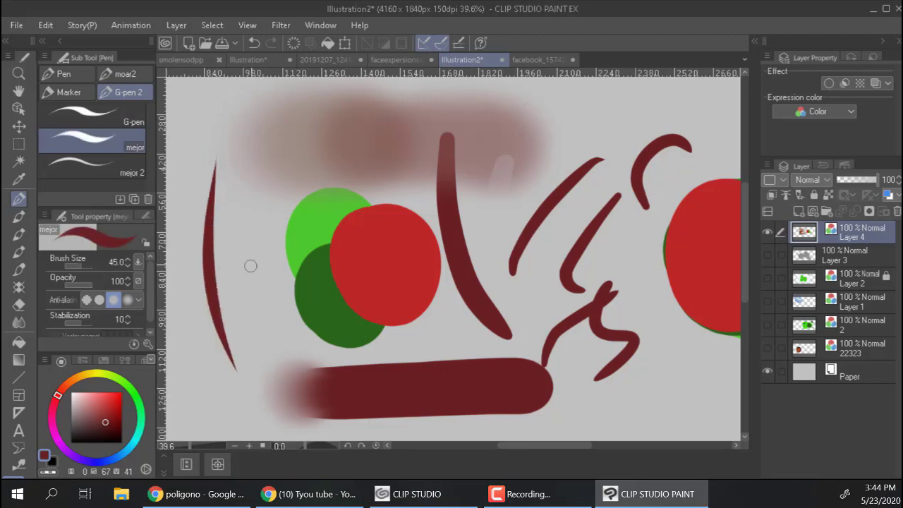
left_click_drag(185, 283, 282, 219)
key("bracketleft")
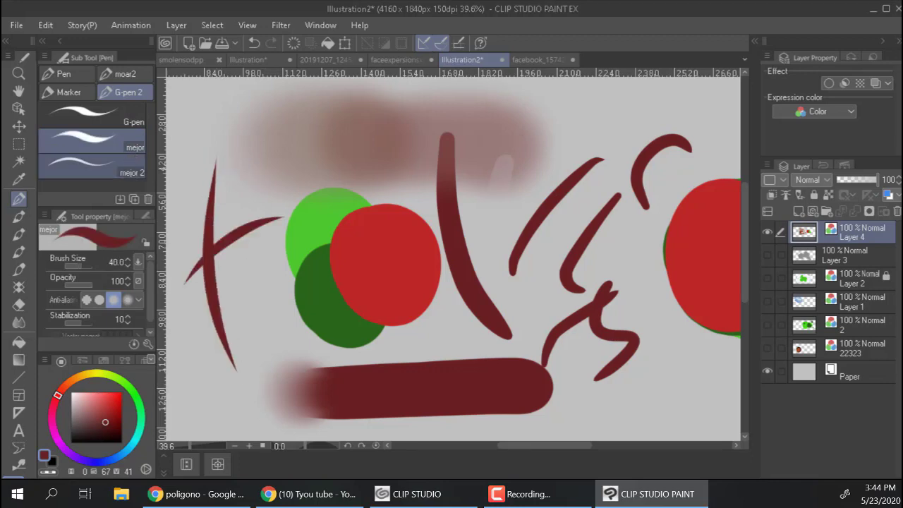
Step: Paint a thin vertical stroke and a thicker curved stroke near the green circles with the mejor 2 pen at size 35
left_click(92, 165)
left_click_drag(253, 130, 270, 314)
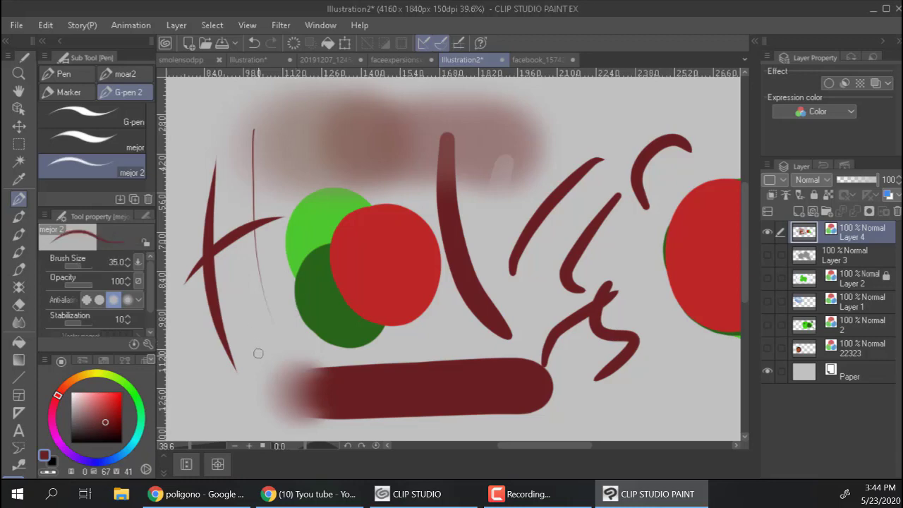
left_click_drag(258, 353, 313, 161)
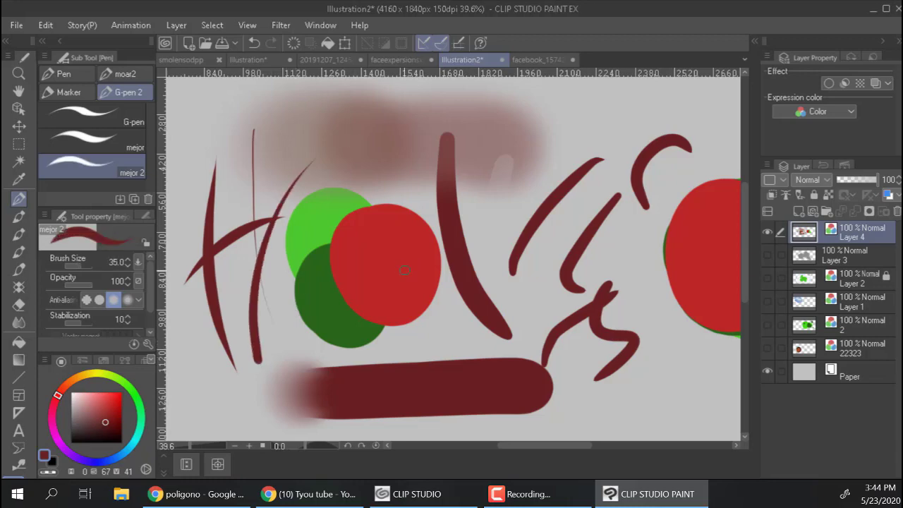
Step: Open the detailed sub tool settings of the mejor pen and position the settings window over the middle of the canvas
left_click(137, 147)
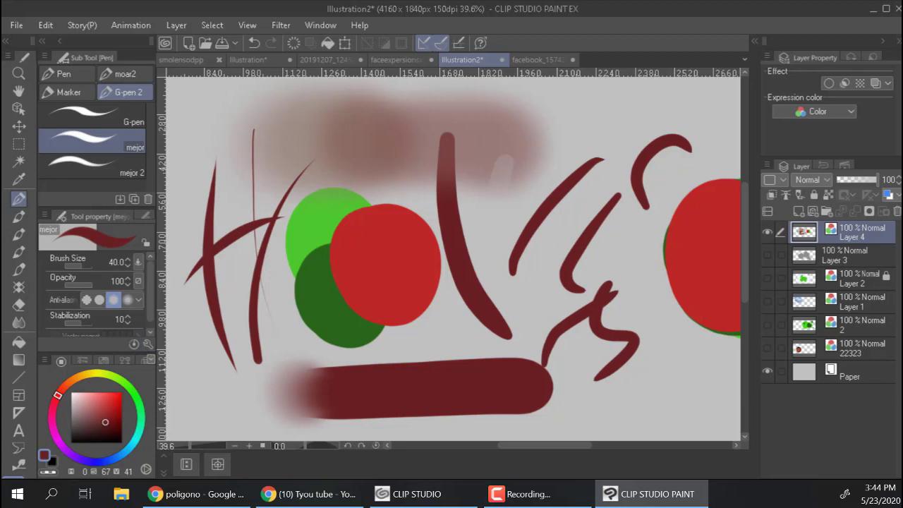
left_click(147, 344)
left_click_drag(59, 158, 428, 116)
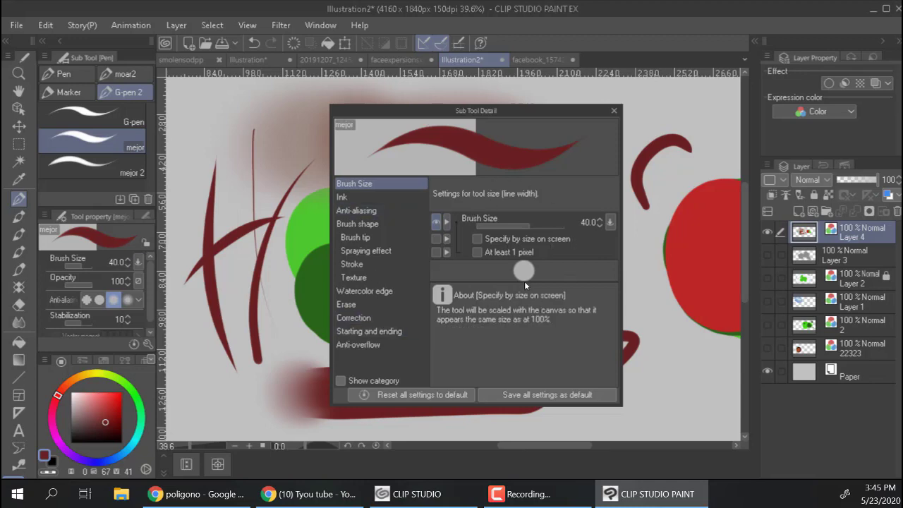
Step: Examine the Starting and ending settings of the mejor 2 pen, keeping the canvas drawing in view
left_click(98, 116)
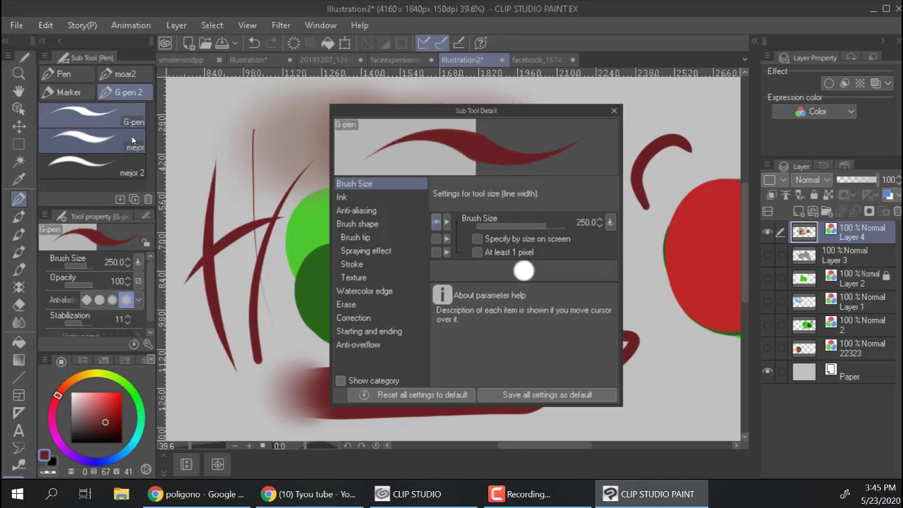
left_click(119, 173)
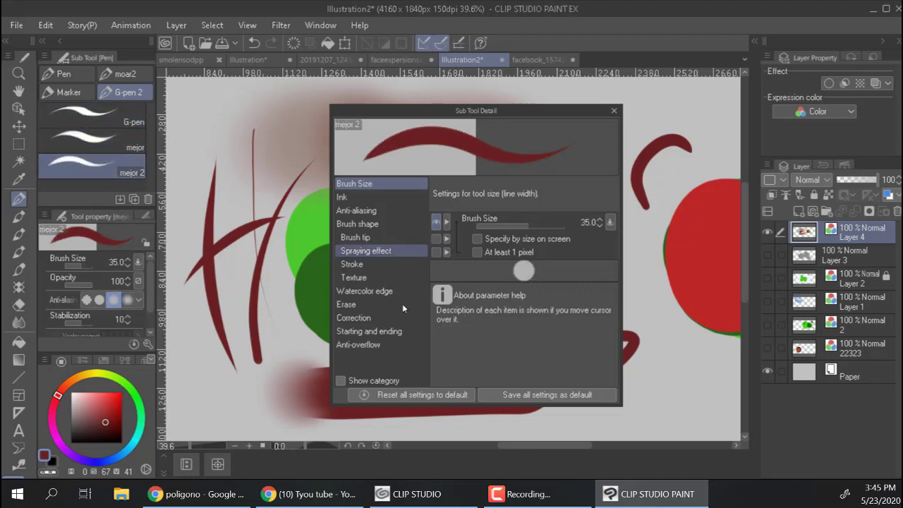
left_click(394, 335)
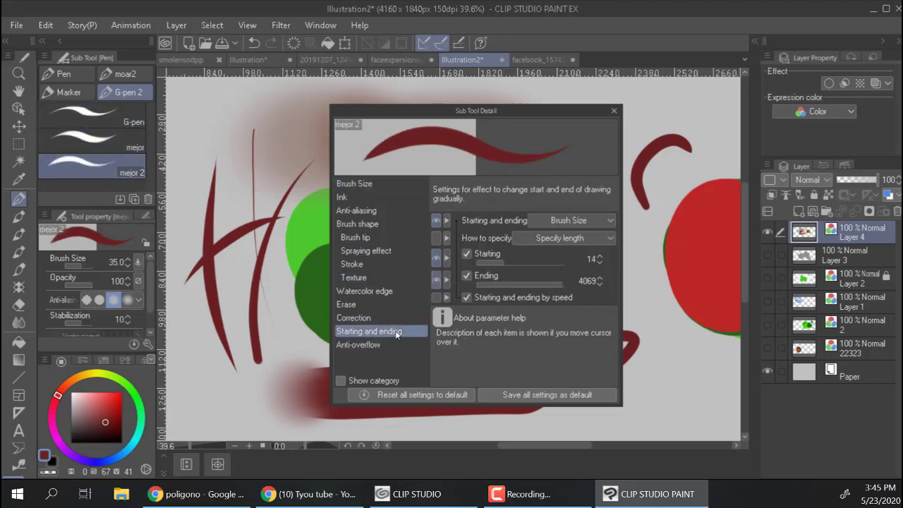
left_click_drag(535, 107, 679, 122)
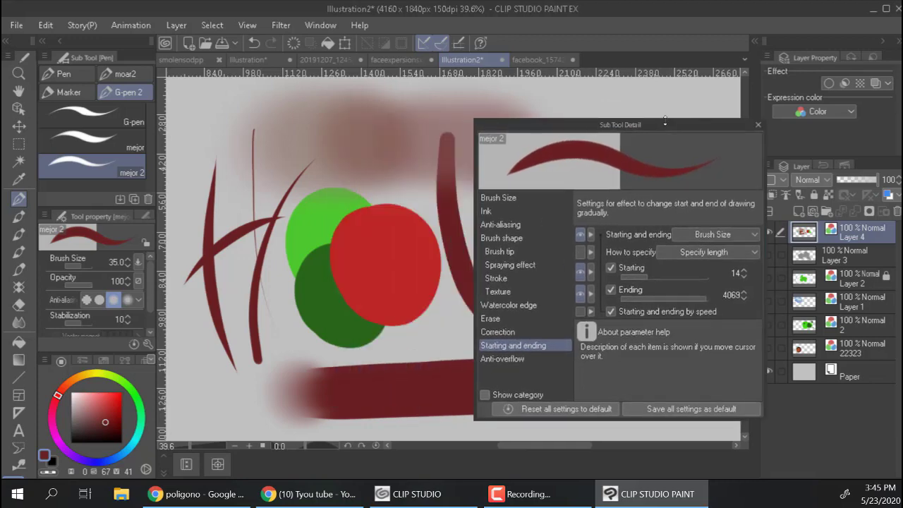
Step: Paint a thick G-pen test stroke over the circles, reduce the brush size to 35, and add a thin short stroke
left_click(133, 125)
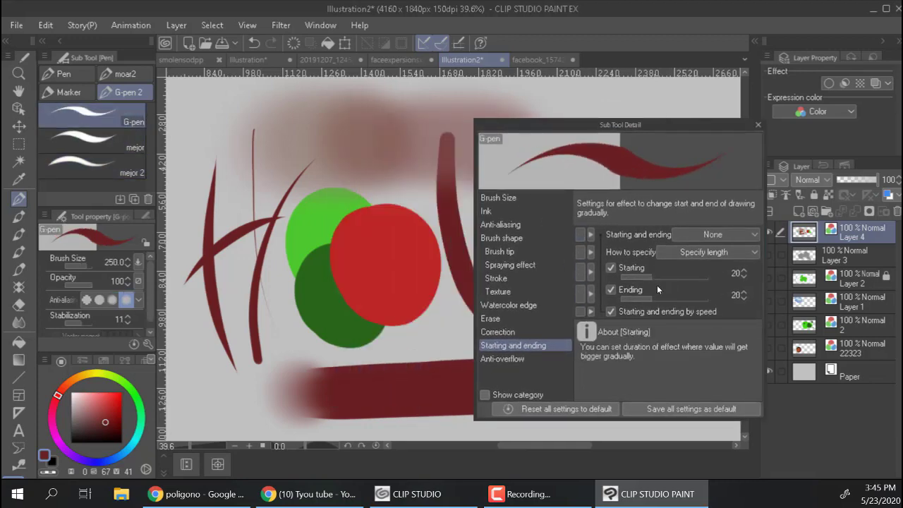
mouse_move(319, 280)
left_mouse_down()
mouse_move(333, 308)
mouse_move(331, 339)
mouse_move(299, 368)
mouse_move(297, 285)
mouse_move(359, 209)
left_mouse_up()
key("[")
key("bracketleft")
key("bracketleft")
key("bracketleft")
key("bracketleft")
key("bracketleft")
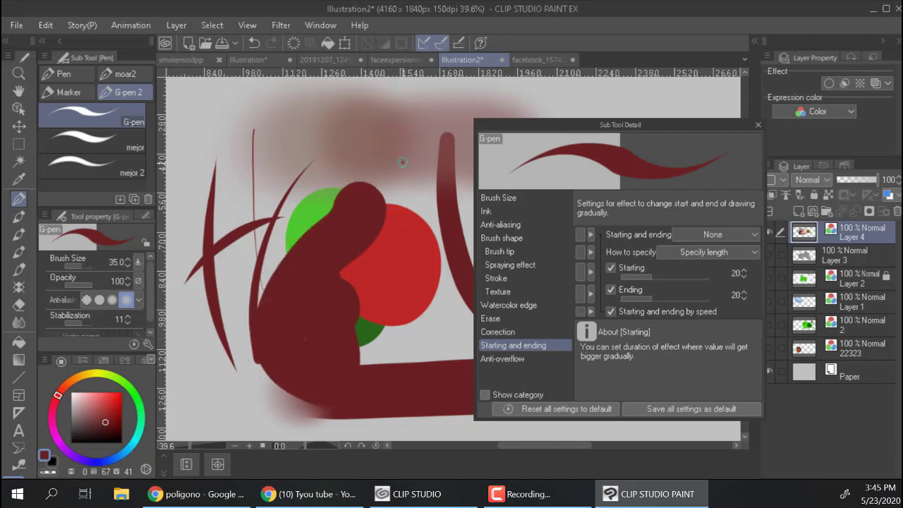
left_click_drag(402, 161, 408, 226)
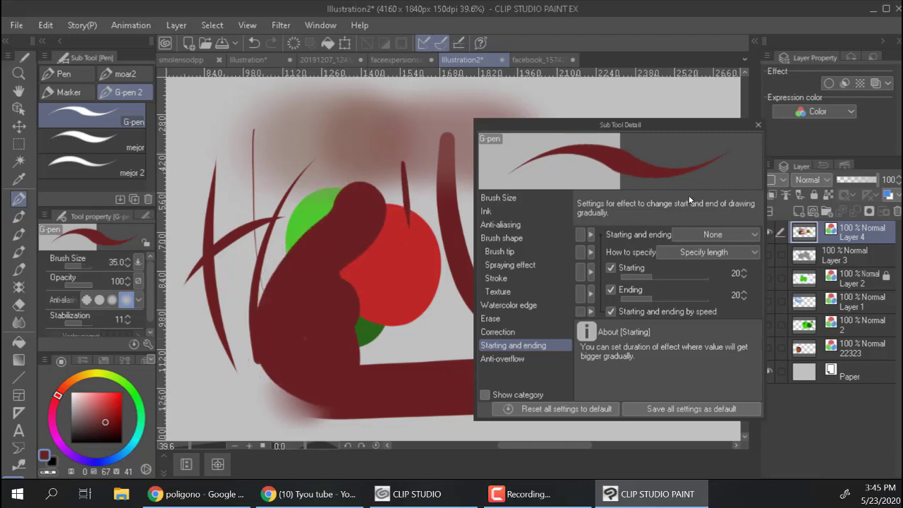
Step: Draw tapered test strokes around the crossed lines with the mejor pen, reducing the brush size to 30 and 25 along the way
left_click(128, 148)
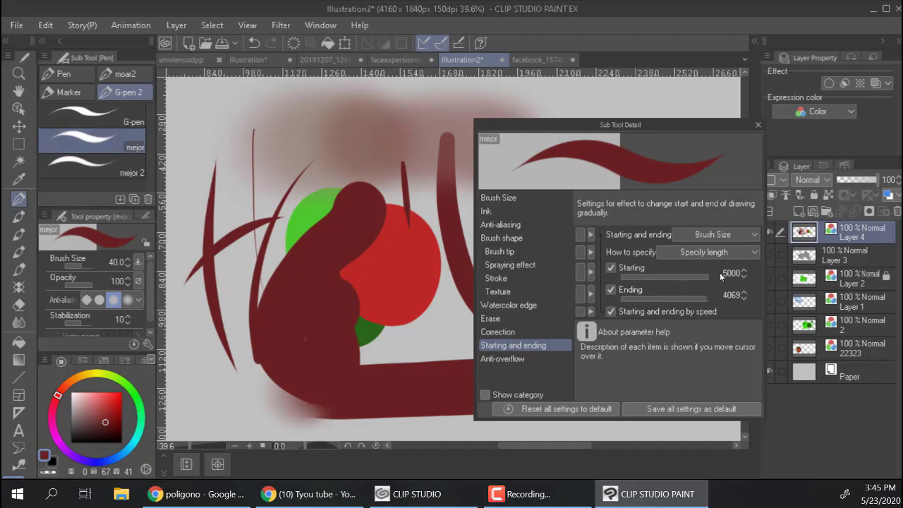
mouse_move(196, 394)
left_mouse_down()
mouse_move(271, 223)
mouse_move(315, 153)
left_mouse_up()
key("bracketleft")
left_click_drag(212, 106, 233, 170)
left_click_drag(188, 117, 212, 179)
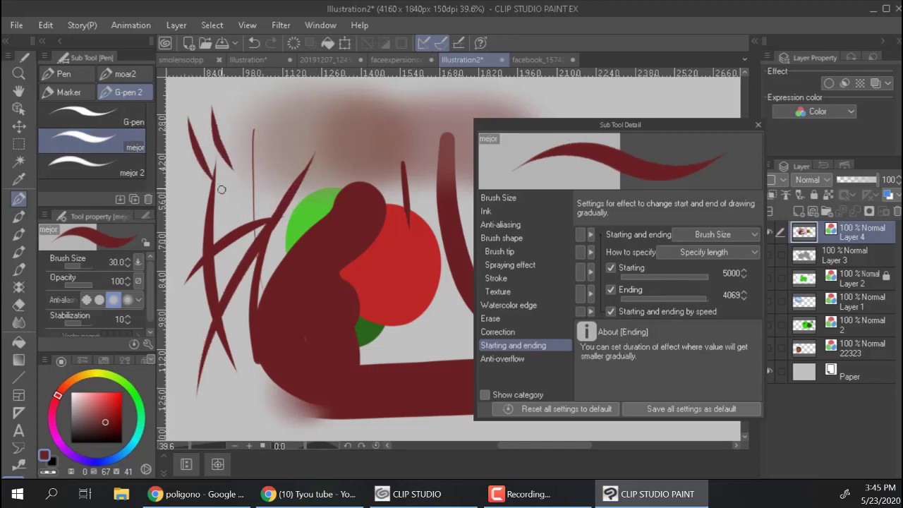
key("bracketleft")
mouse_move(233, 112)
left_mouse_down()
mouse_move(263, 252)
mouse_move(295, 130)
left_mouse_up()
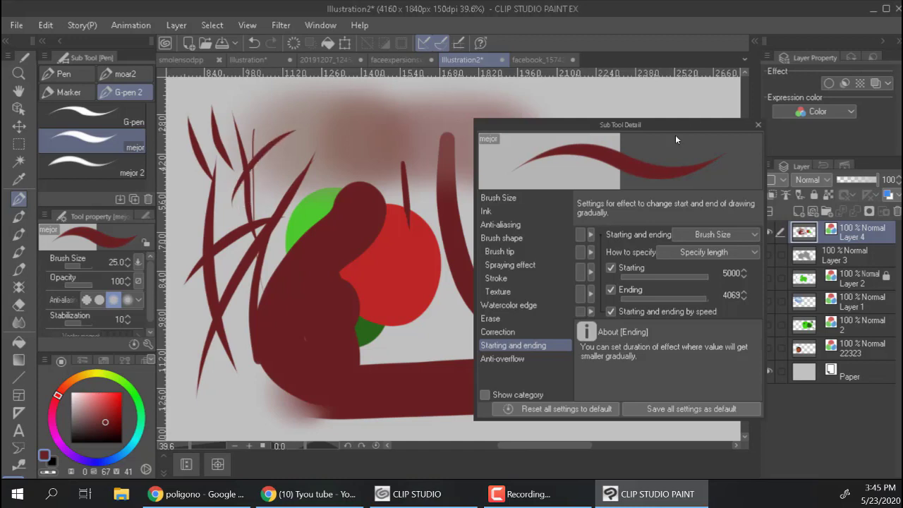
Step: Review the mejor pen's Brush tip, Anti-aliasing, Spraying effect, Stroke and Texture settings, and close the sub tool details
left_click_drag(681, 134, 595, 124)
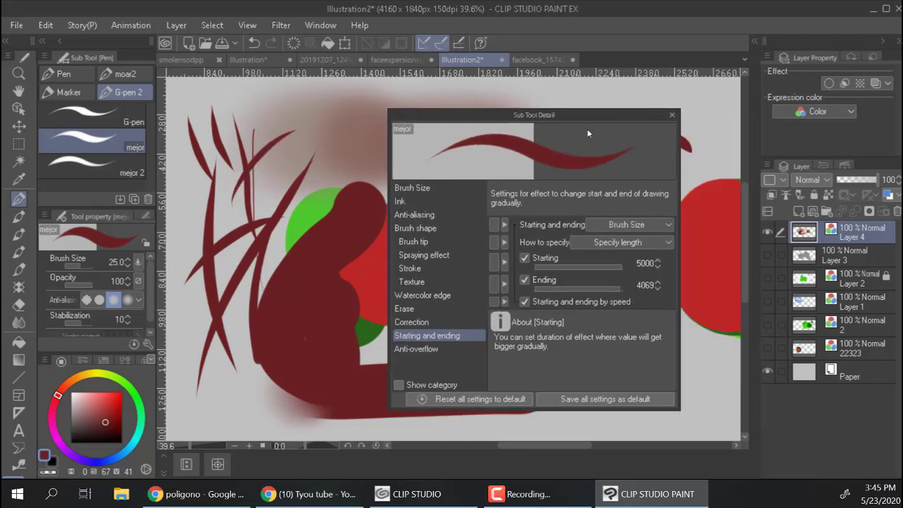
left_click(431, 243)
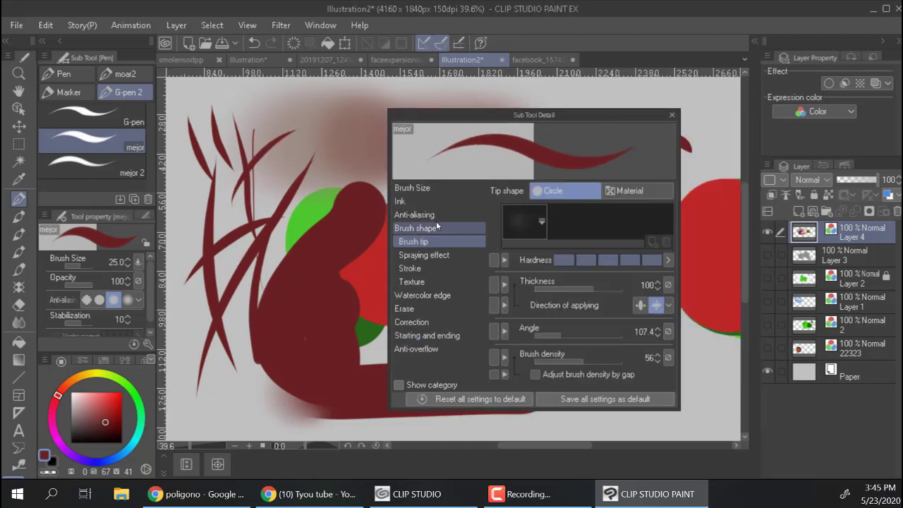
left_click(444, 214)
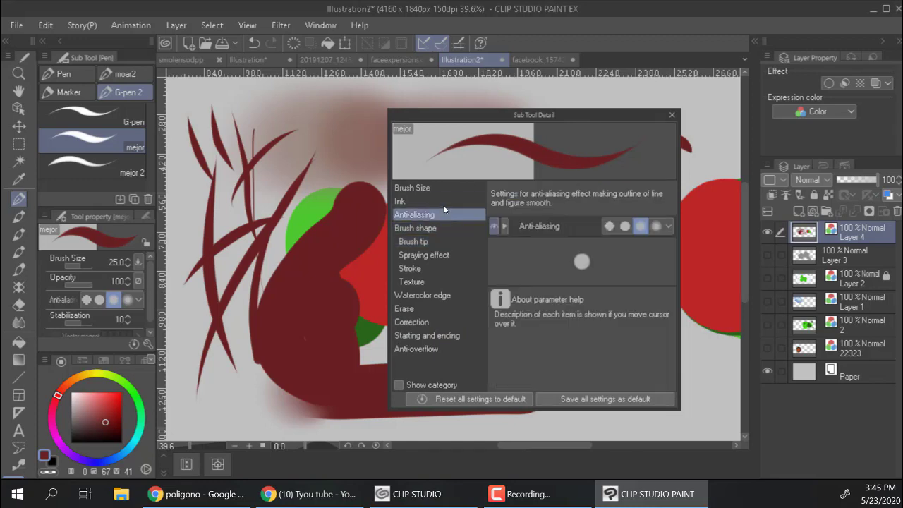
left_click(443, 255)
left_click(445, 275)
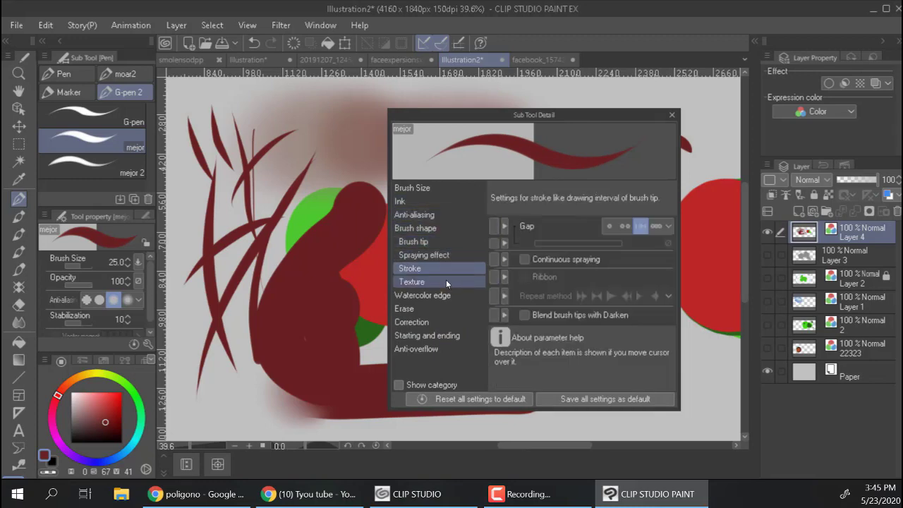
left_click(445, 279)
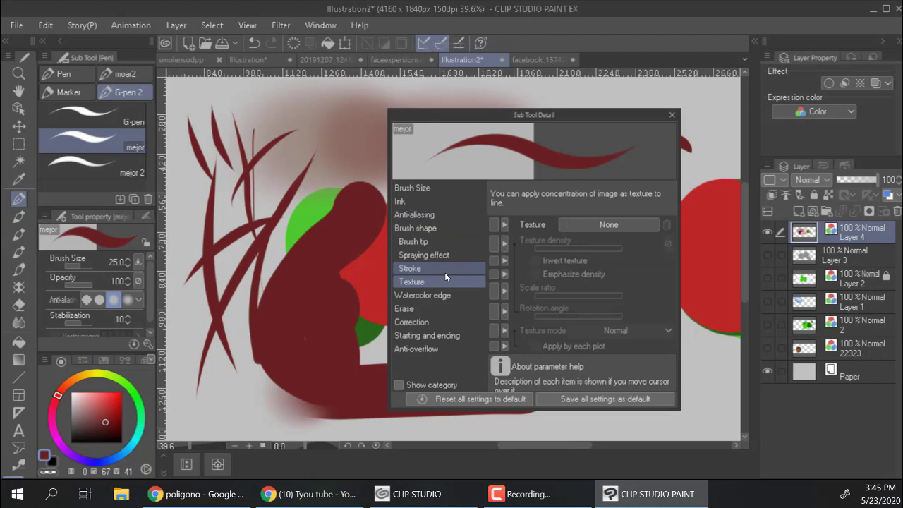
left_click(672, 115)
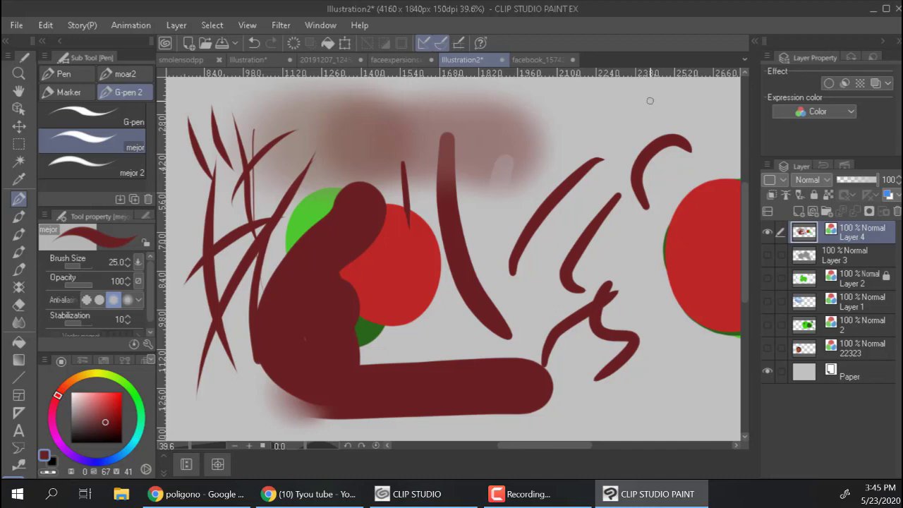
Step: Look through the Marker and moar2 pen groups and select the Creepy Scrawly 2 pen
left_click(73, 94)
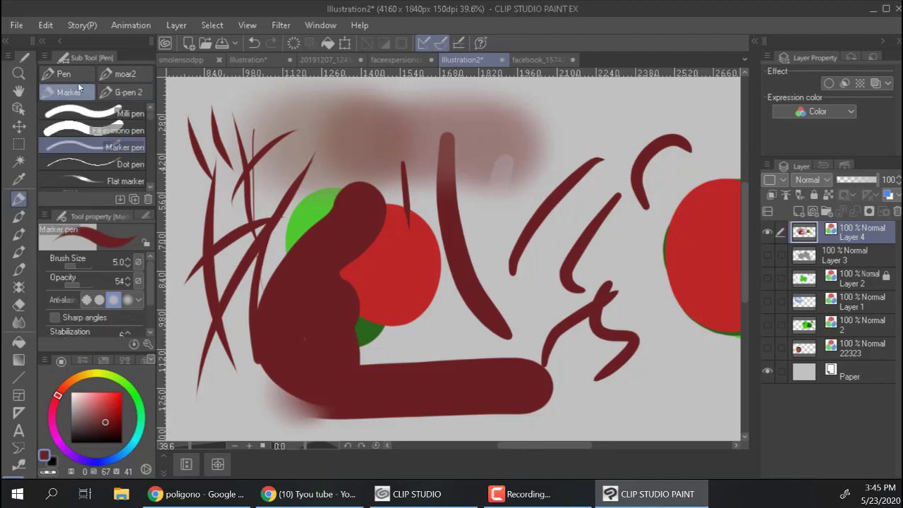
left_click(118, 74)
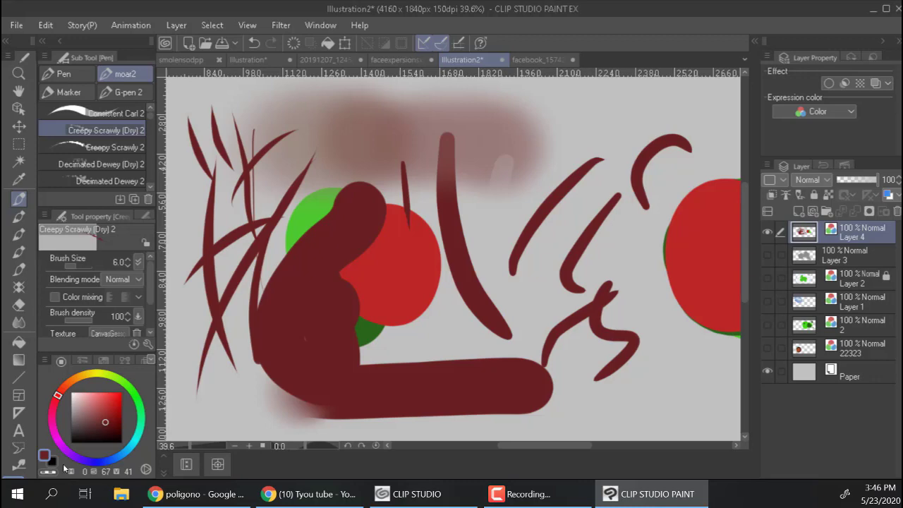
scroll(149, 146, "down", 5)
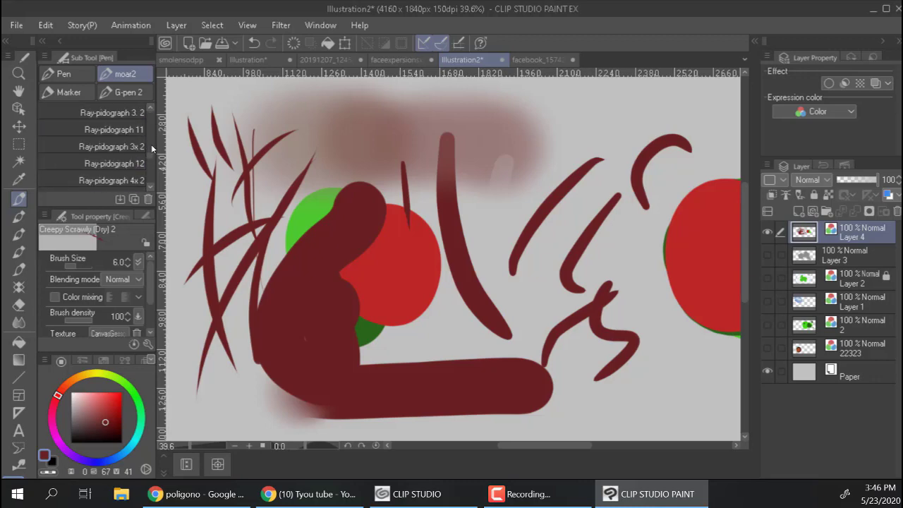
scroll(149, 144, "up", 5)
left_click(135, 148)
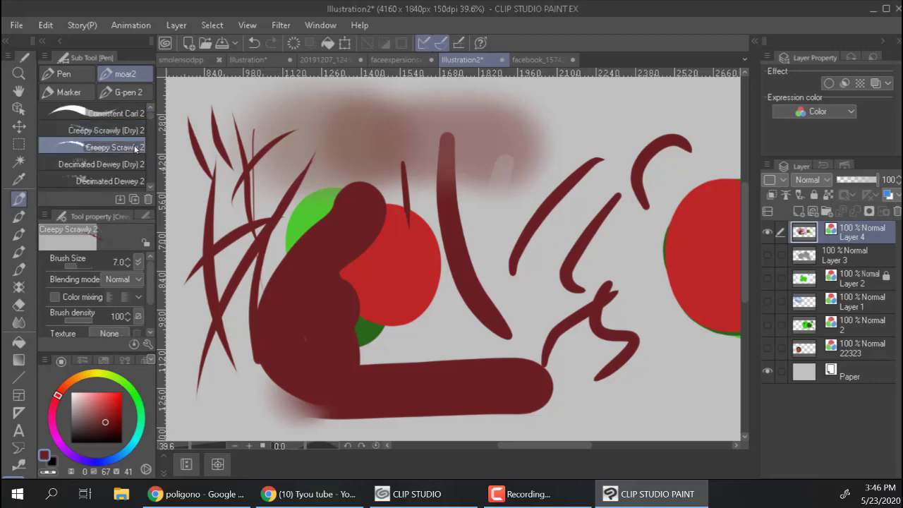
Step: Paint a very broad Creepy Scrawly 2 stroke over the curved lines beside the large red circle, and reduce the brush size to 175
key("bracketright")
key("bracketright")
key("bracketright")
key("bracketright")
key("bracketright")
key("bracketright")
key("bracketright")
key("bracketright")
key("bracketright")
key("bracketright")
key("bracketright")
key("bracketright")
key("bracketright")
key("bracketright")
key("bracketright")
key("bracketright")
key("bracketright")
key("bracketright")
key("bracketright")
key("bracketright")
mouse_move(489, 259)
left_mouse_down()
mouse_move(555, 216)
mouse_move(650, 232)
mouse_move(627, 322)
mouse_move(639, 379)
left_mouse_up()
key("bracketleft")
key("bracketleft")
key("bracketleft")
key("bracketleft")
key("bracketleft")
key("bracketleft")
key("bracketleft")
key("bracketleft")
key("bracketleft")
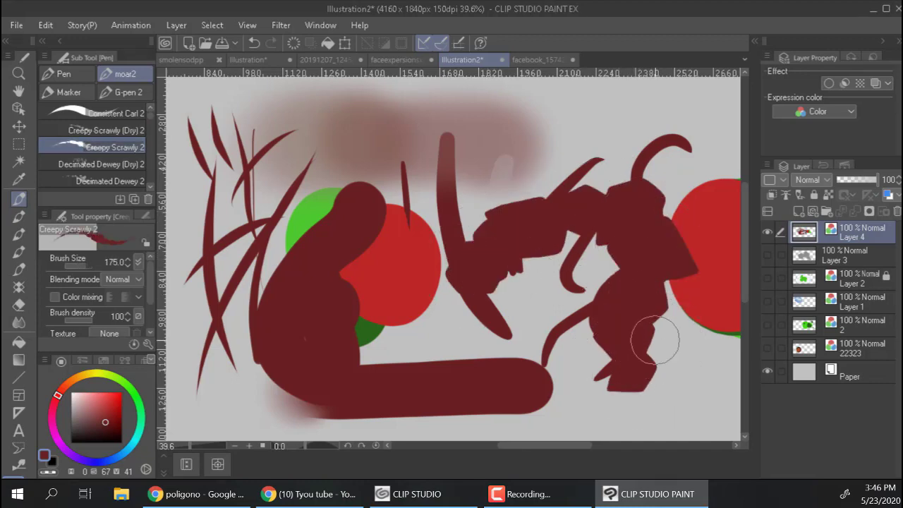
Step: Hide Layer 4 and paint a bright red blob on Layer 5 with Opaque watercolor 2, enlarging the brush size to 300
left_click(767, 233)
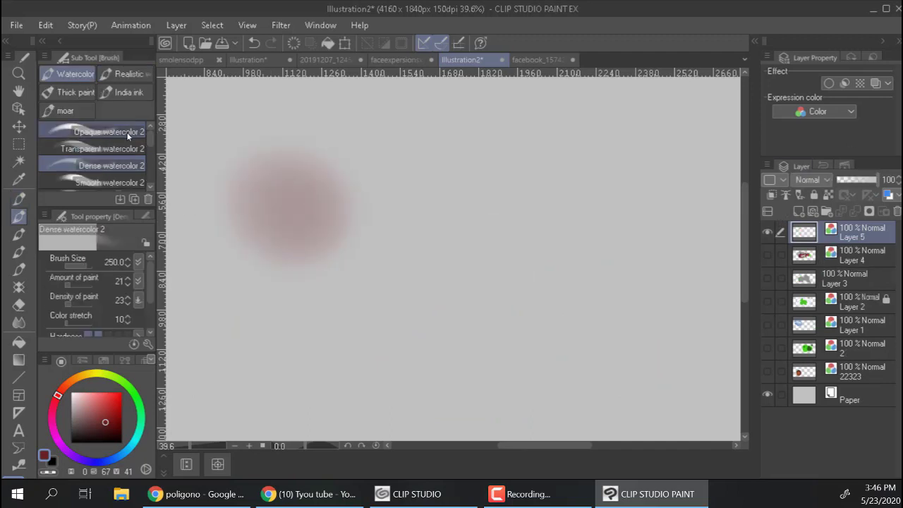
left_click(125, 133)
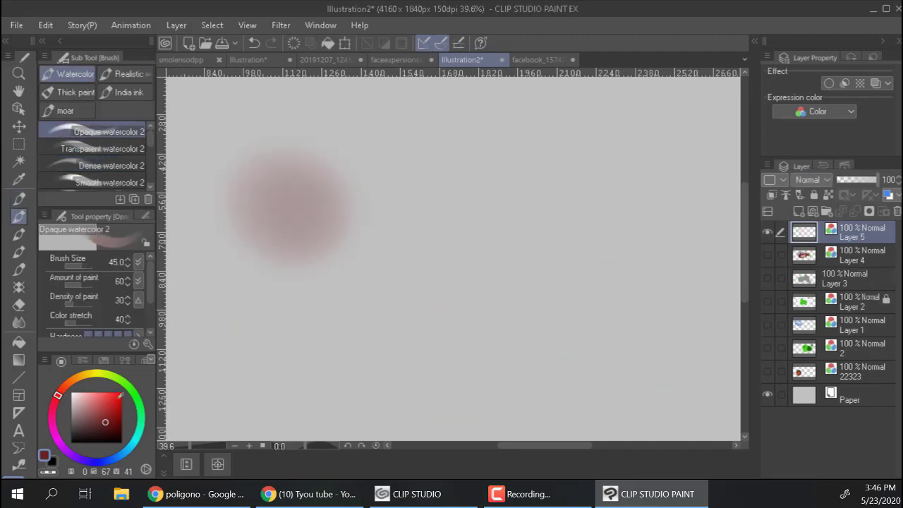
left_click(115, 402)
mouse_move(295, 189)
left_mouse_down()
mouse_move(318, 226)
mouse_move(362, 248)
left_mouse_up()
key("bracketright")
key("bracketright")
key("bracketright")
key("bracketright")
key("bracketright")
key("bracketright")
key("bracketright")
key("bracketright")
key("bracketright")
key("bracketright")
key("bracketright")
key("bracketleft")
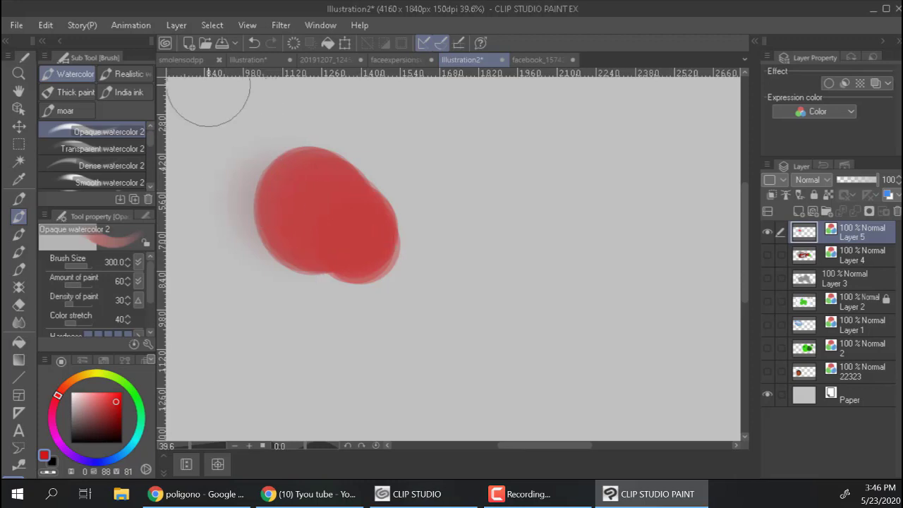
Step: Look through the other open artworks, from Illustration and smolensodpp to faceexpersionsx2
left_click(255, 60)
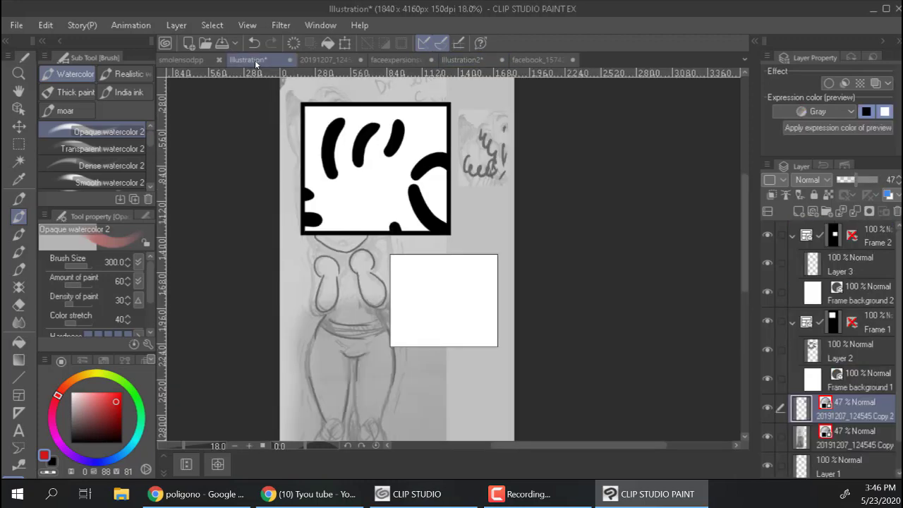
left_click(200, 57)
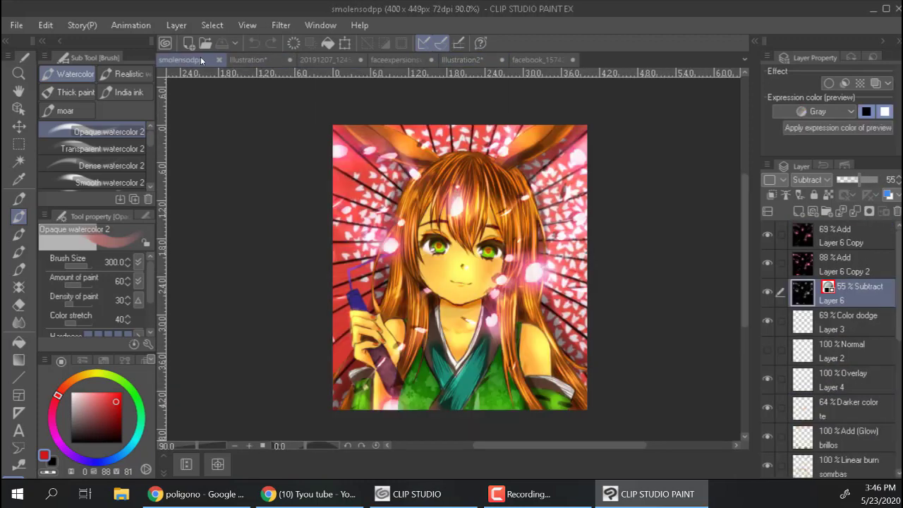
left_click(313, 60)
left_click(399, 60)
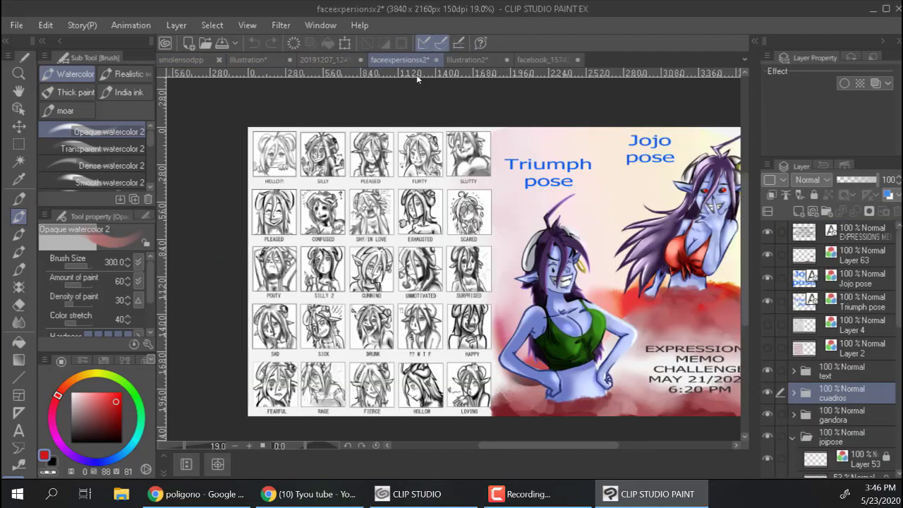
Step: Examine the painted shading on the Jojo pose figure's arms, hand and red top up close
left_click_drag(582, 266, 474, 264)
key("ctrl+space")
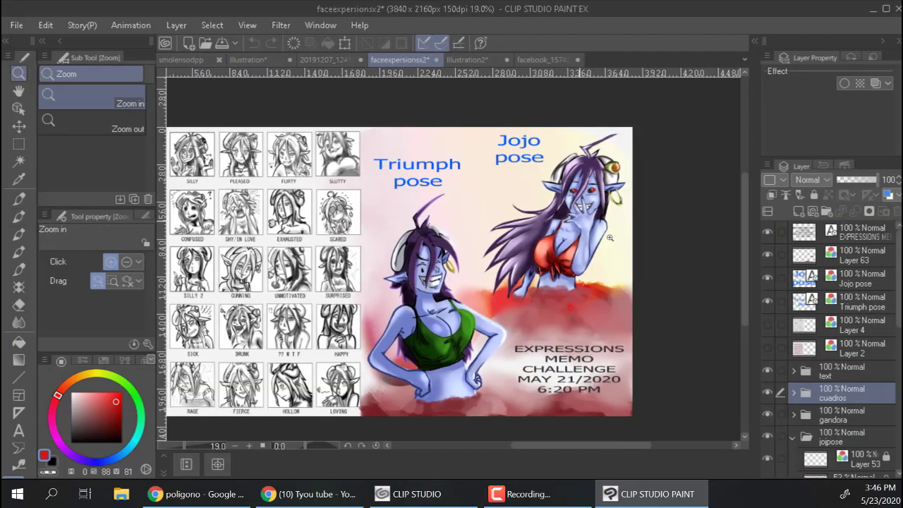
left_click_drag(576, 219, 575, 246)
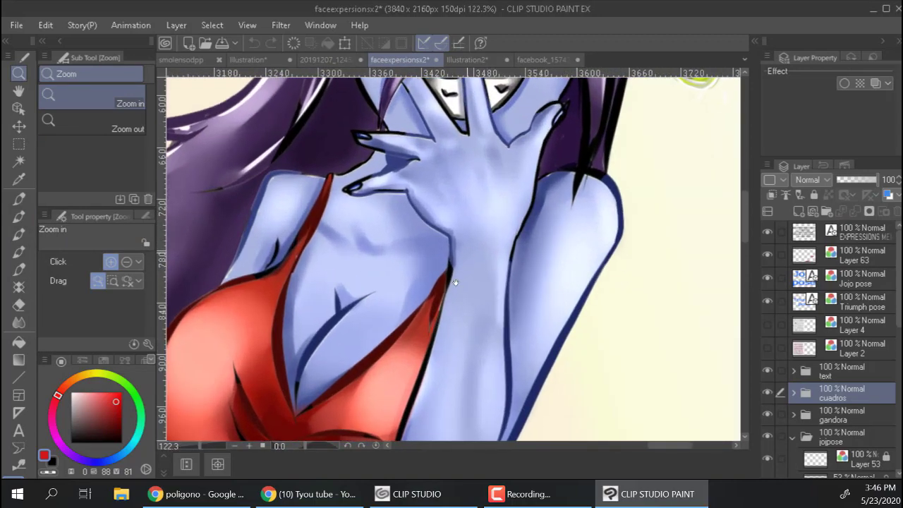
left_click_drag(455, 282, 477, 189)
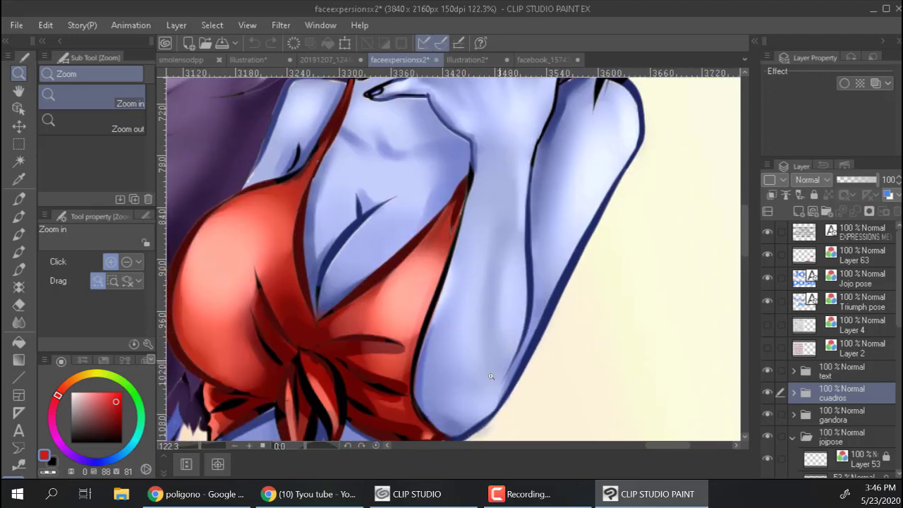
left_click_drag(439, 391, 517, 328)
left_click_drag(465, 210, 435, 354)
left_click_drag(498, 262, 459, 326)
scroll(458, 325, "down", 8)
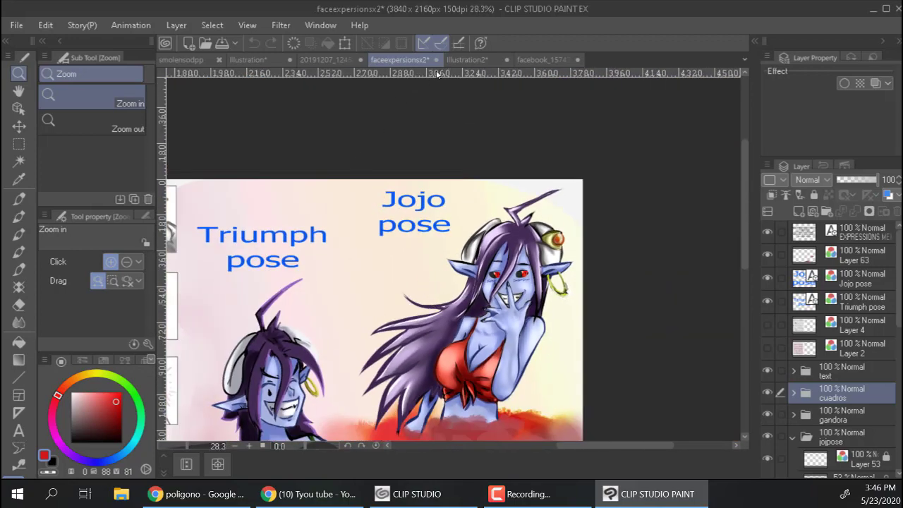
Step: Return to Illustration2 and add a small red dab and a soft Transparent watercolor 3 stroke beside the red blob
left_click(524, 59)
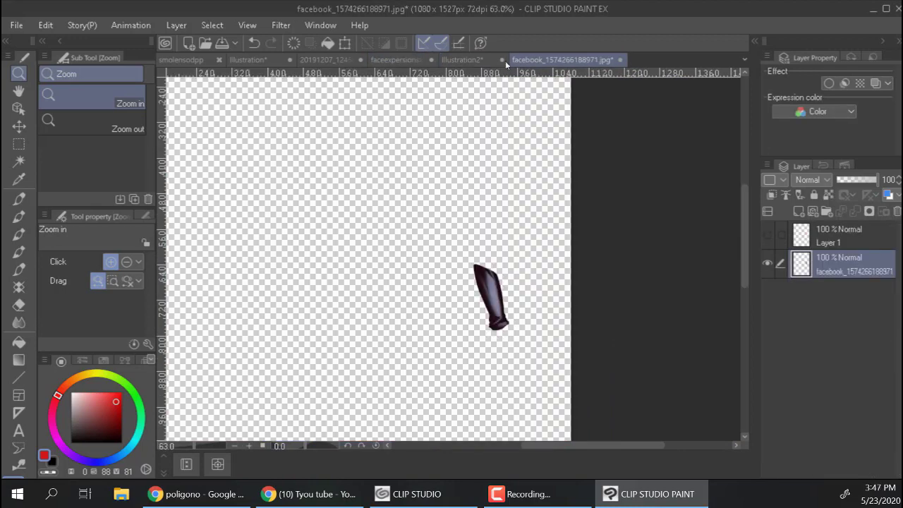
left_click(472, 62)
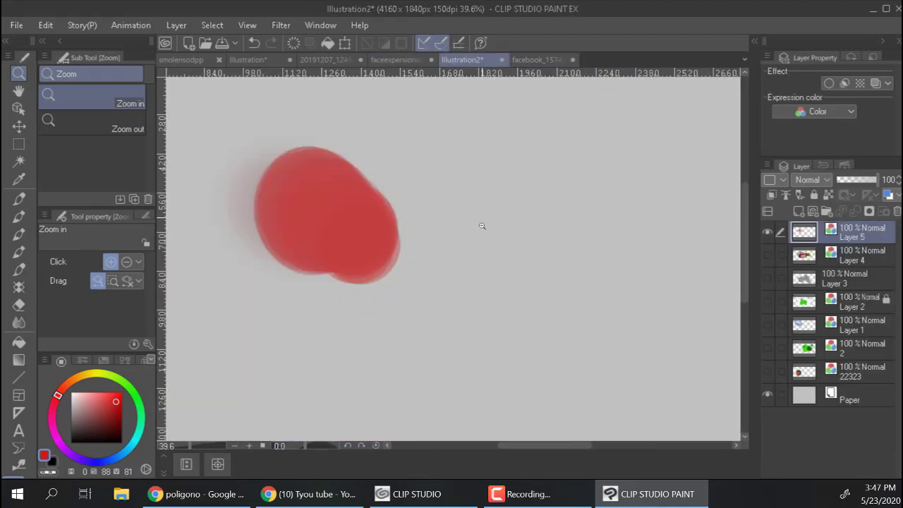
key("p")
mouse_move(392, 209)
left_mouse_down()
mouse_move(392, 235)
mouse_move(403, 238)
left_mouse_up()
key("b")
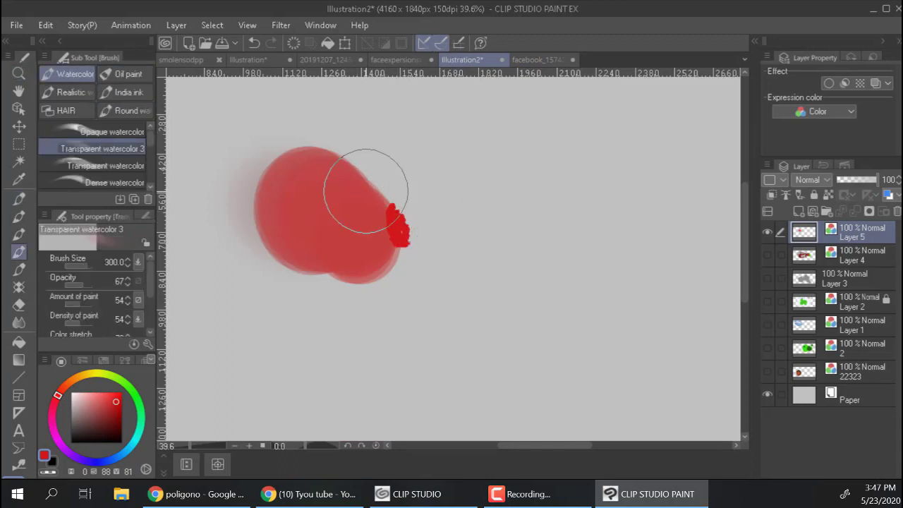
mouse_move(371, 170)
left_mouse_down()
mouse_move(395, 214)
mouse_move(429, 213)
mouse_move(487, 267)
left_mouse_up()
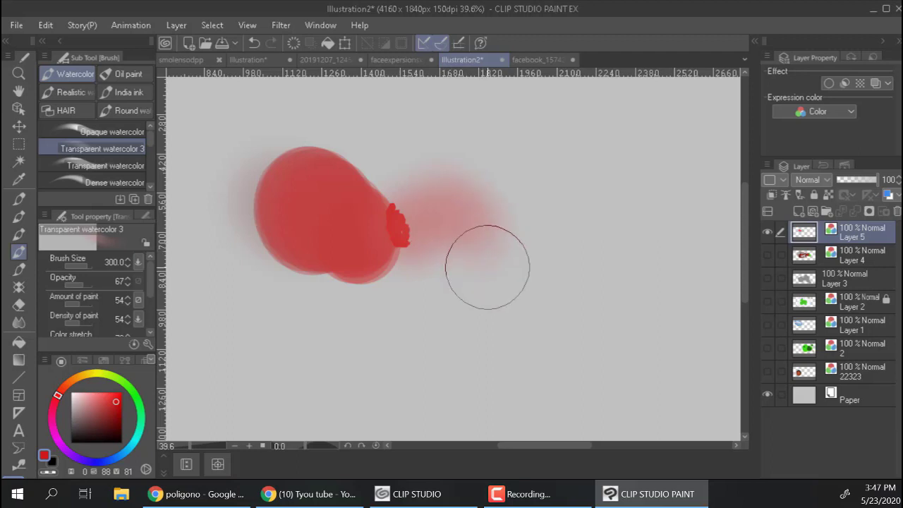
Step: Draw a wavy red line beside the red blob with the Bit husky India ink brush
left_click(134, 78)
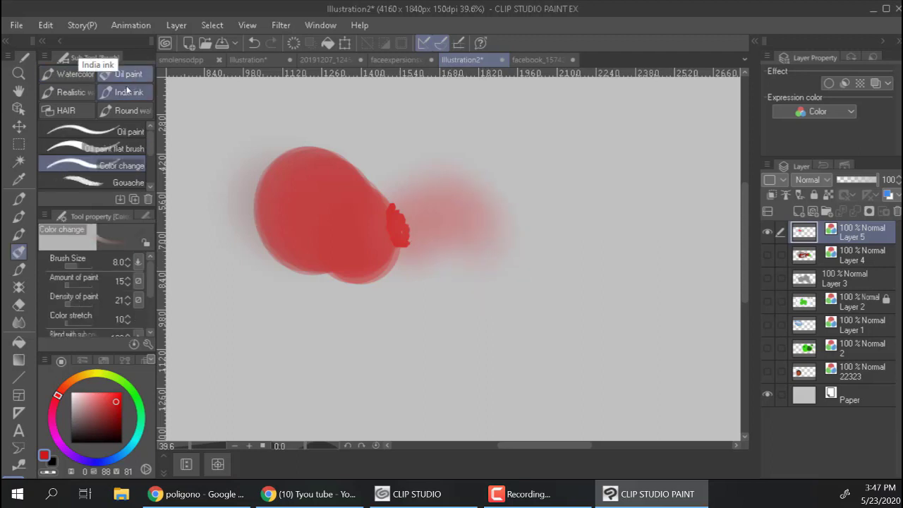
left_click(123, 96)
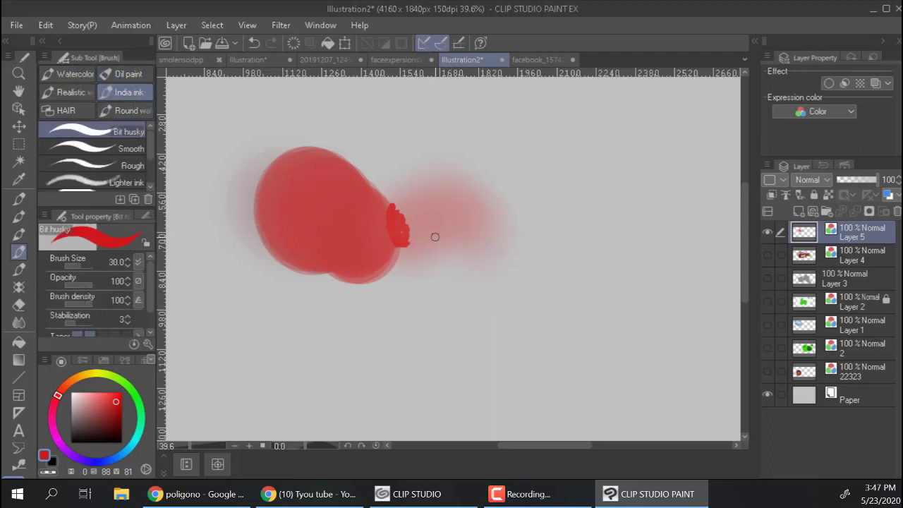
mouse_move(433, 239)
left_mouse_down()
mouse_move(442, 268)
mouse_move(479, 287)
mouse_move(512, 236)
mouse_move(559, 289)
left_mouse_up()
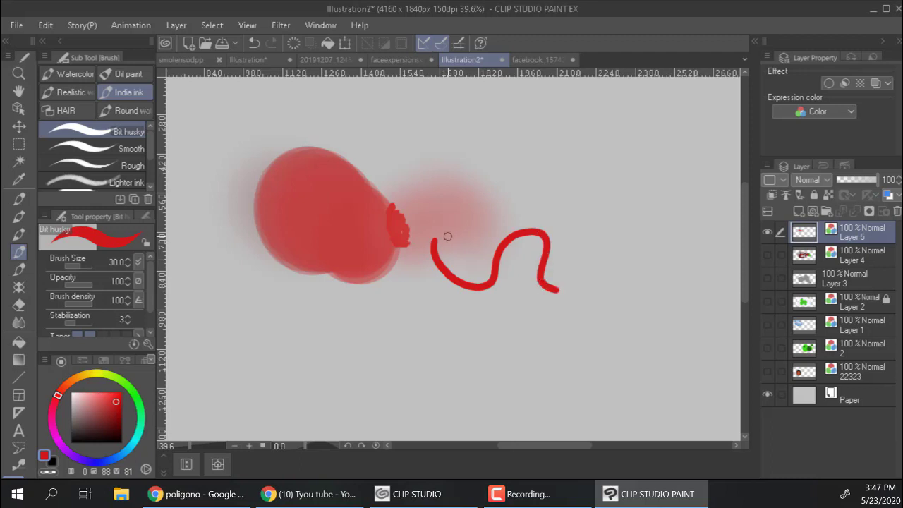
Step: Spray red speckled patches below the wavy line with the Noisy Hard (FlyLand) airbrush at size 250, and try a smaller size of 175
left_click(22, 271)
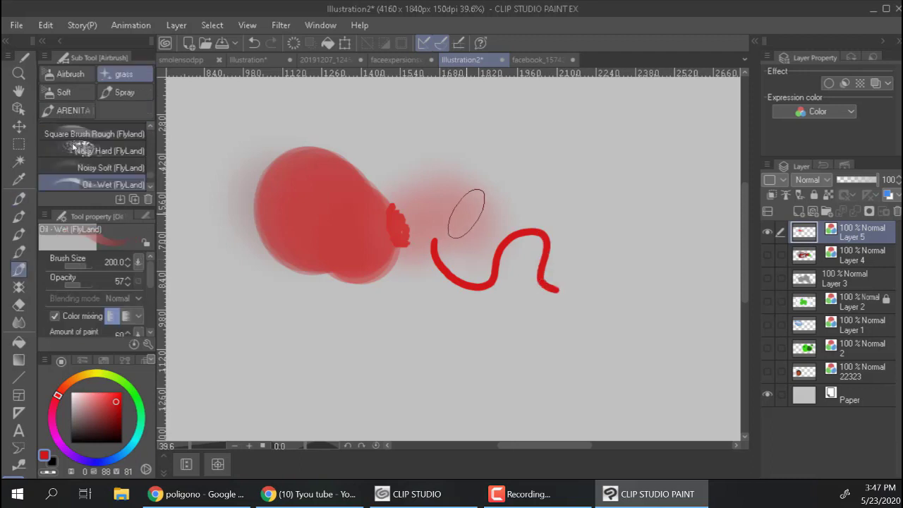
left_click(106, 151)
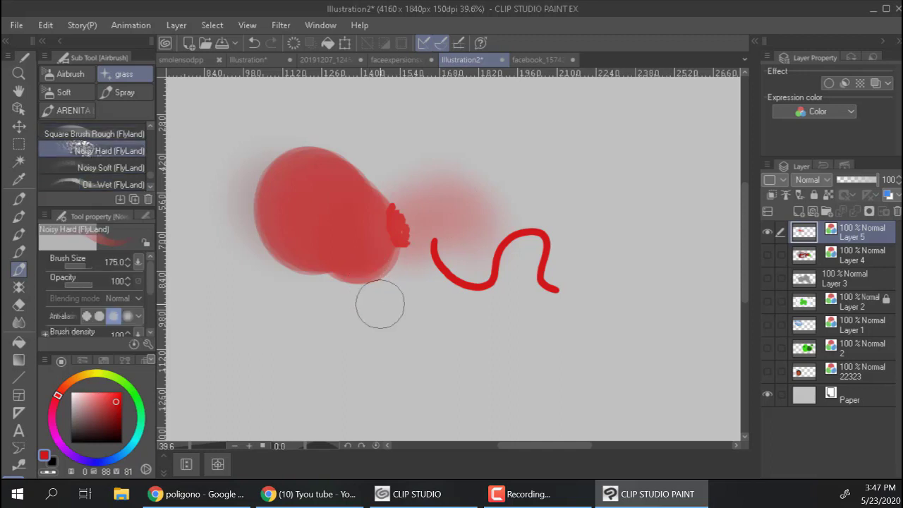
key("bracketright")
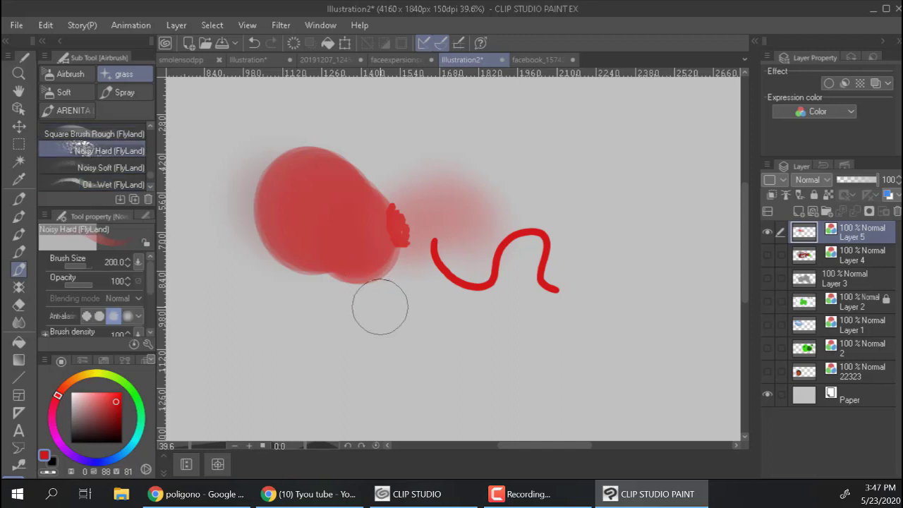
key("bracketright")
mouse_move(380, 307)
left_mouse_down()
mouse_move(425, 345)
mouse_move(435, 329)
mouse_move(497, 342)
left_mouse_up()
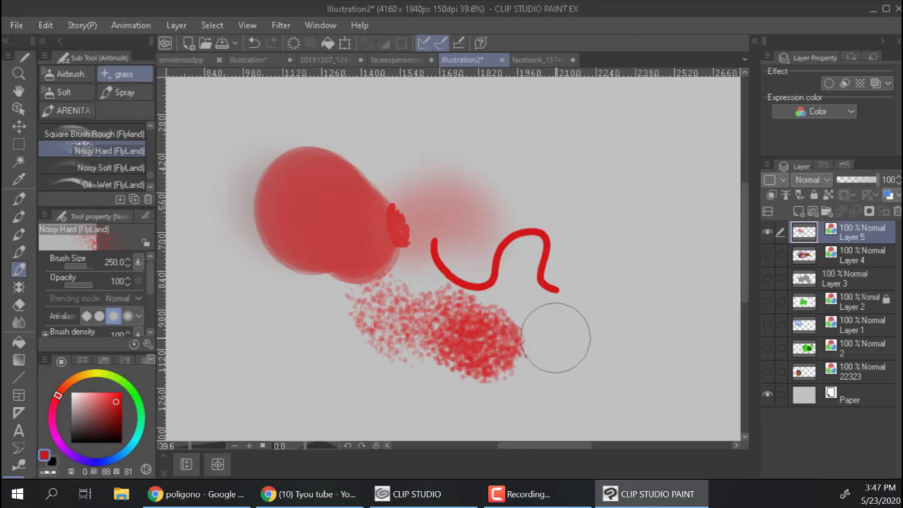
left_click_drag(556, 338, 568, 328)
key("bracketleft")
key("bracketleft")
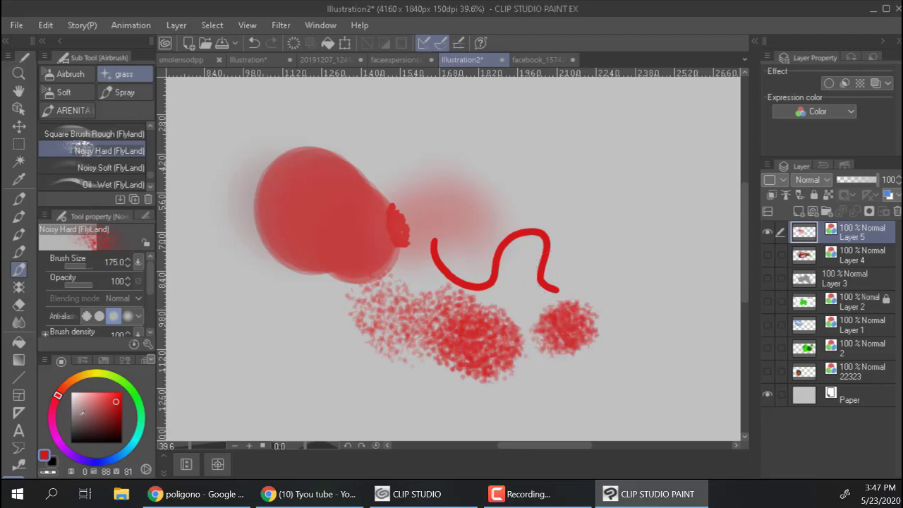
Step: Spray large grey-brown speckles over the wavy line with Noisy Hard (FlyLand), and add a small dense patch while reducing the brush size to 60
left_click_drag(83, 412, 79, 421)
key("bracketright")
key("bracketright")
key("bracketright")
key("bracketright")
mouse_move(530, 203)
left_mouse_down()
mouse_move(575, 243)
mouse_move(577, 269)
mouse_move(597, 265)
mouse_move(618, 296)
left_mouse_up()
key("bracketleft")
key("bracketleft")
key("bracketleft")
key("bracketleft")
key("bracketleft")
key("bracketleft")
key("bracketleft")
key("bracketleft")
key("bracketleft")
key("bracketleft")
key("bracketleft")
key("bracketleft")
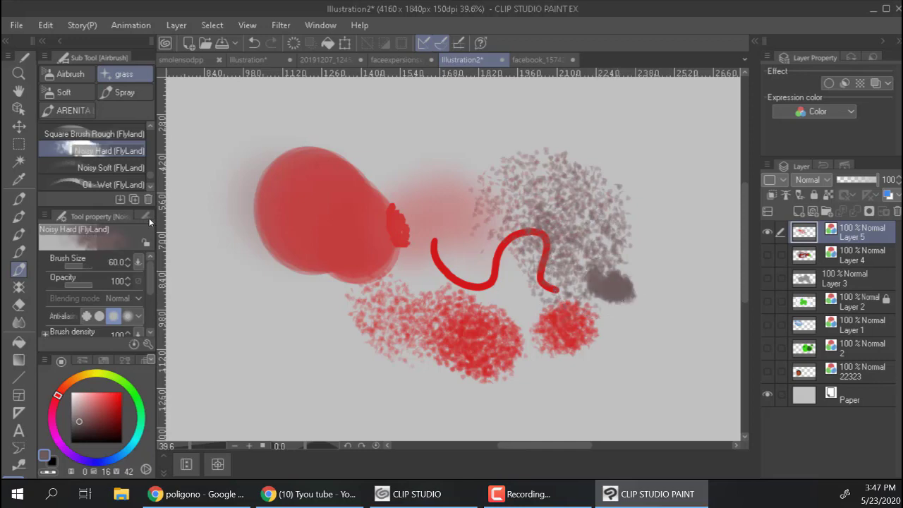
Step: Examine the brush tip settings of Noisy Hard (FlyLand) and browse the available tip shape materials without changing the tip
left_click(148, 344)
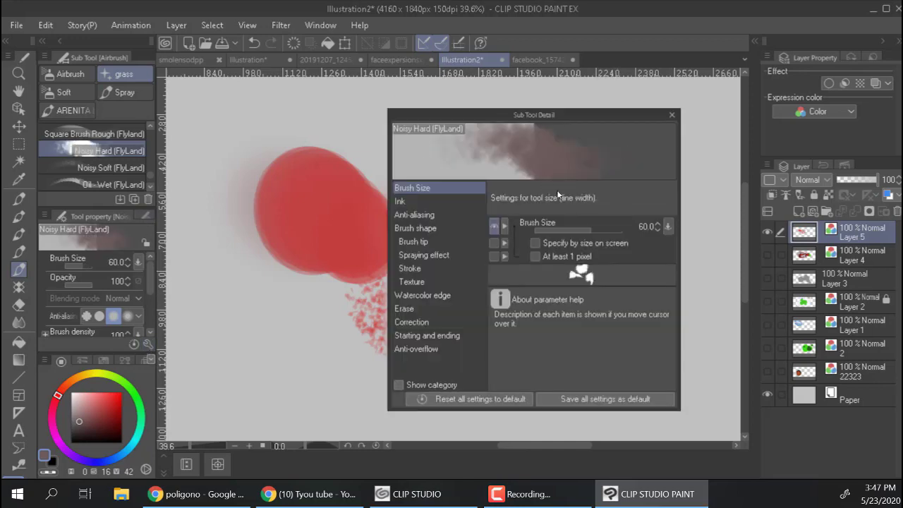
left_click(431, 241)
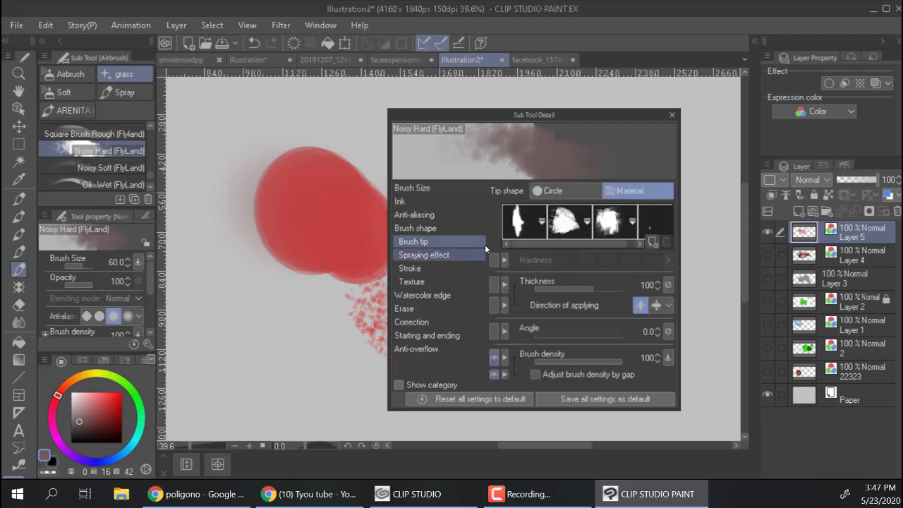
left_click(633, 224)
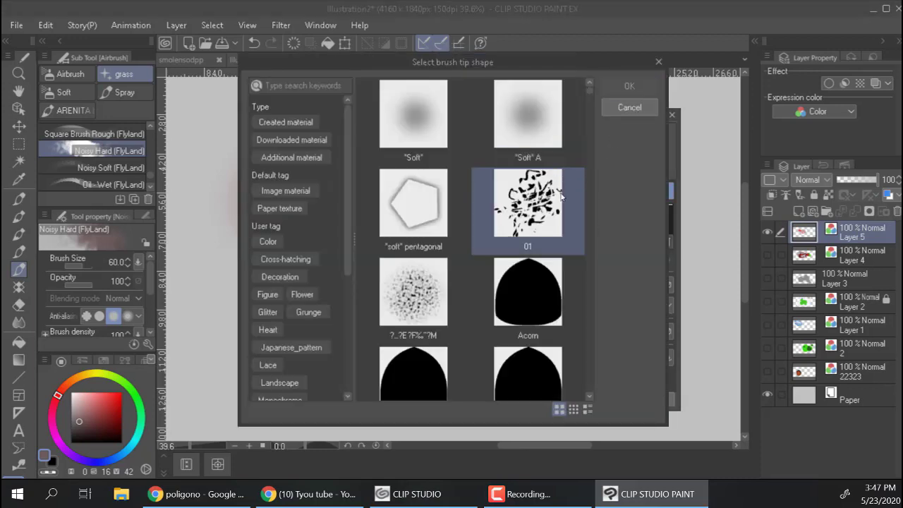
left_click_drag(589, 92, 584, 230)
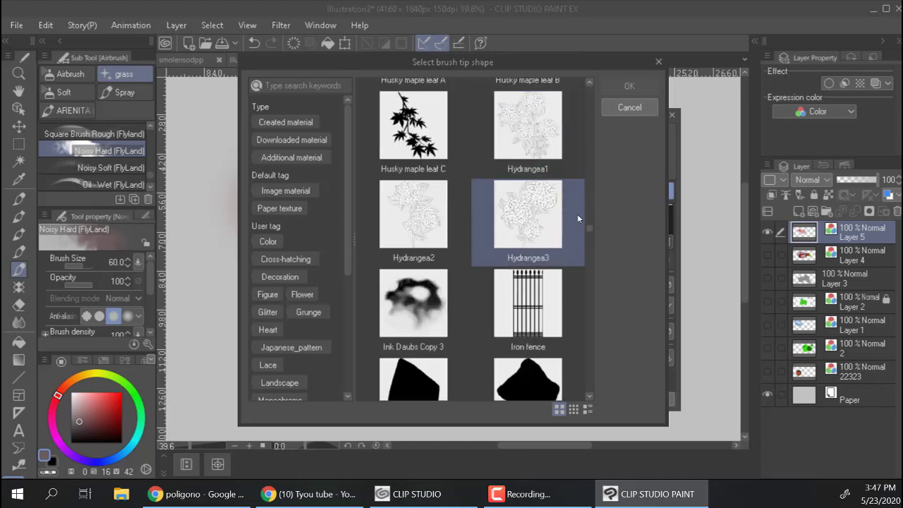
left_click_drag(589, 229, 591, 212)
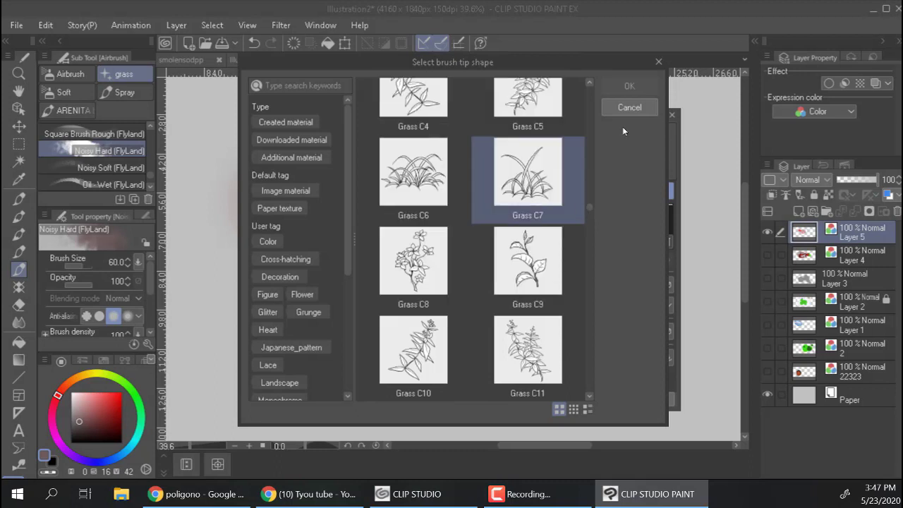
left_click(634, 109)
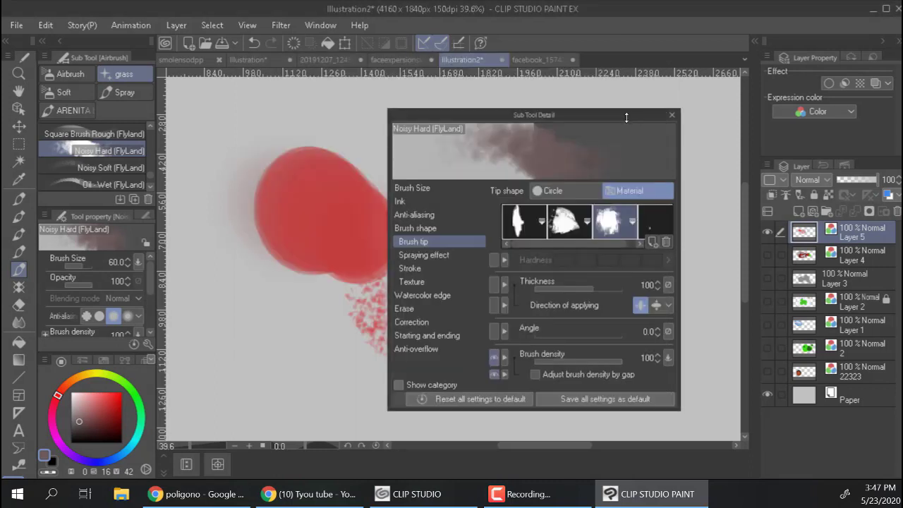
left_click(671, 115)
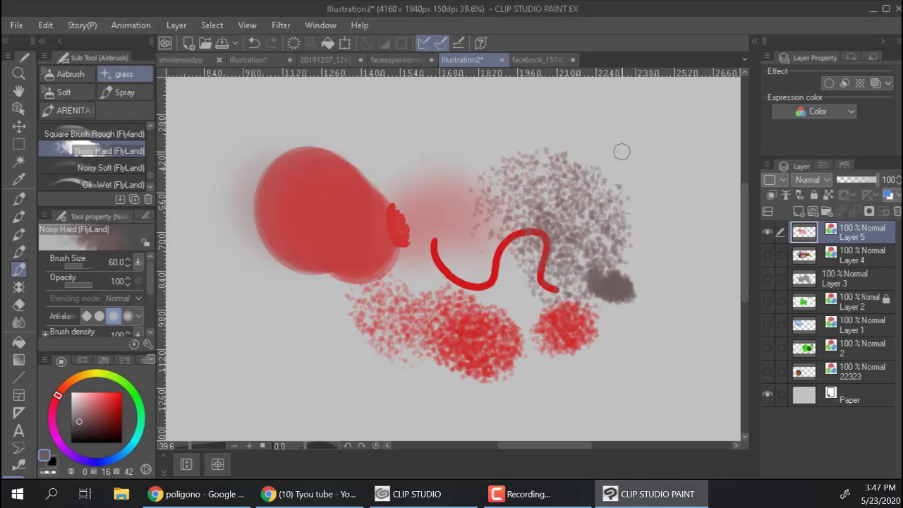
Step: Enlarge the Noisy Hard (FlyLand) brush size to 500 and spray sparse grey-brown speckles beside the existing ones
key("bracketright")
key("bracketright")
key("bracketright")
key("bracketright")
key("bracketright")
key("bracketright")
key("bracketright")
key("bracketright")
key("bracketright")
left_click_drag(620, 196, 639, 218)
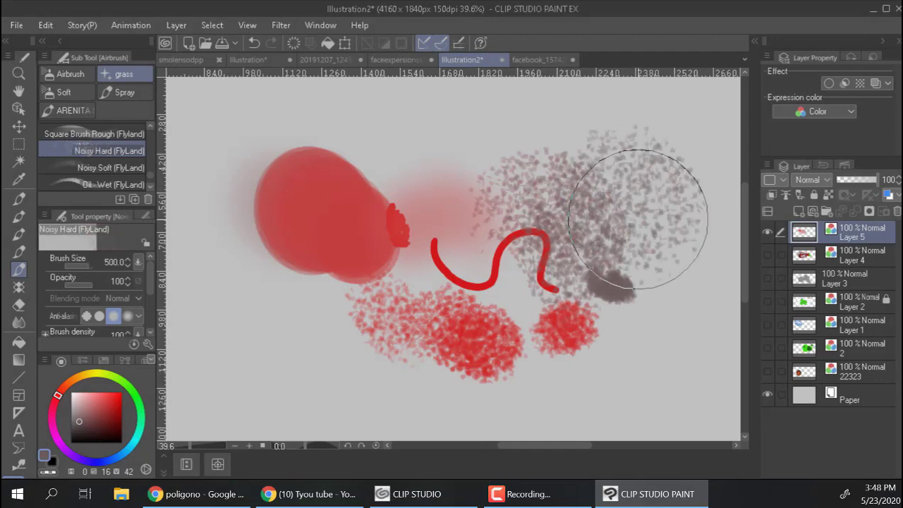
Step: Look at the smolensodpp artwork and the facebook image, and return to Illustration2
left_click(195, 62)
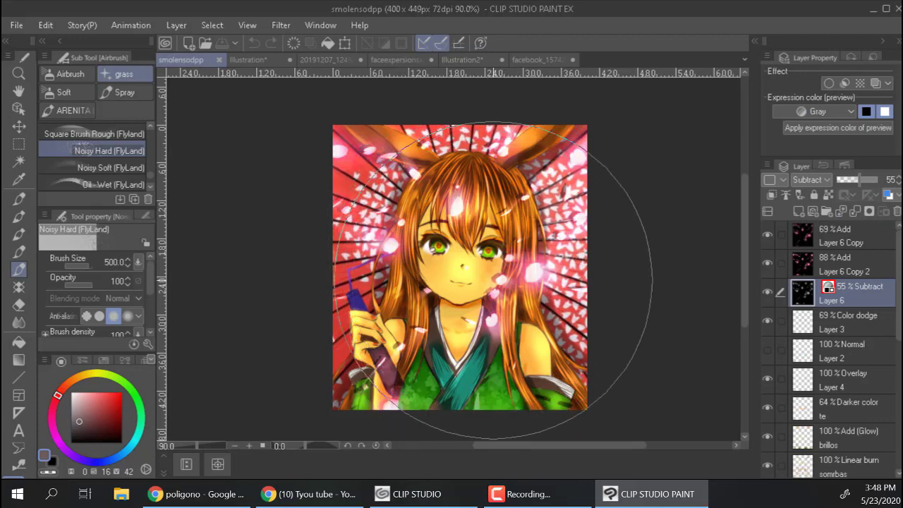
left_click(535, 61)
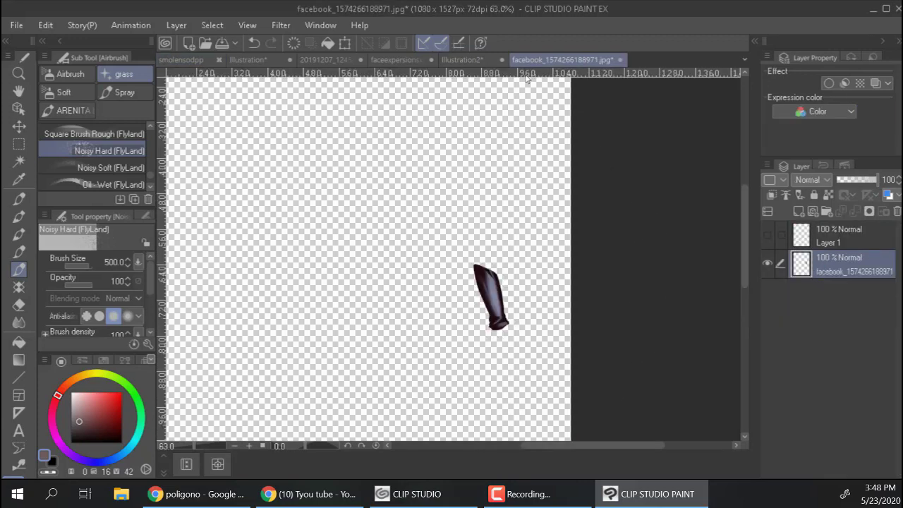
left_click(461, 63)
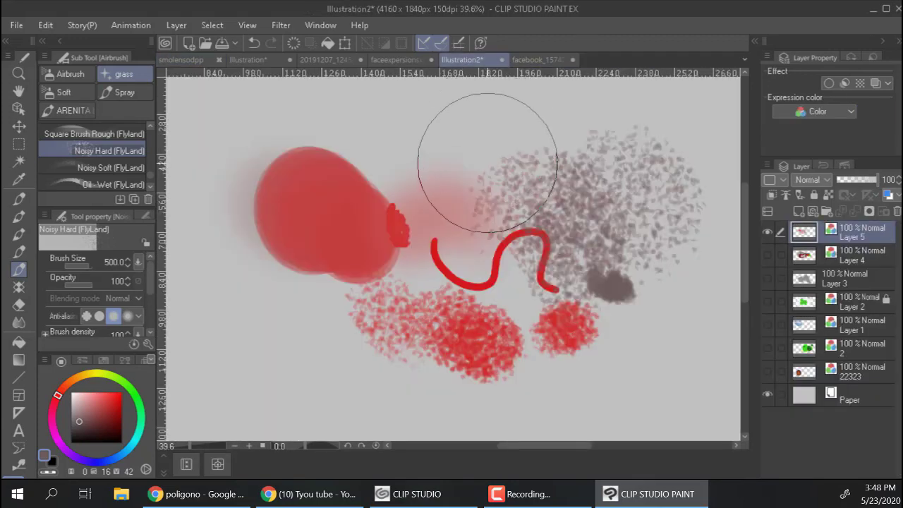
Step: Reduce the Noisy Hard (FlyLand) brush size to 150
key("bracketleft")
key("bracketleft")
key("bracketleft")
key("bracketleft")
key("bracketleft")
key("bracketleft")
key("bracketleft")
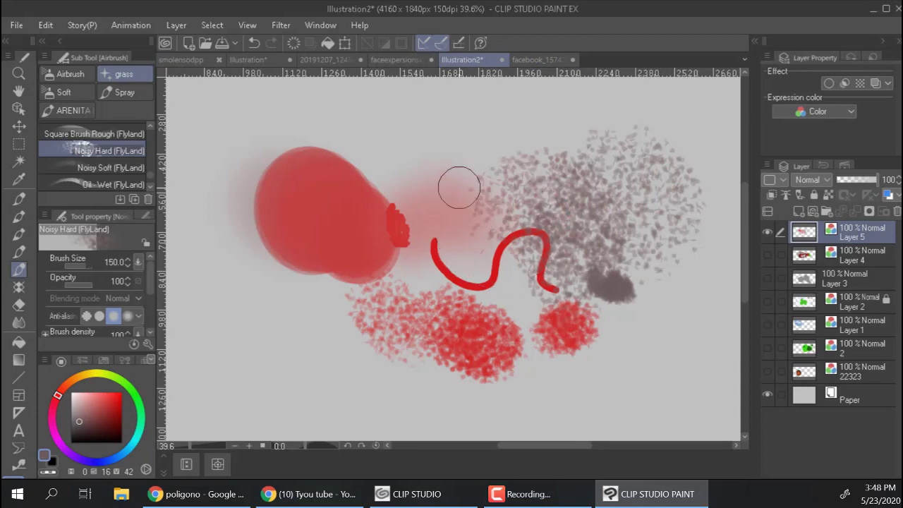
Step: Browse the Spray, Soft, Airbrush and ARENITA airbrush groups, and review the ARENITA brush 2 settings
left_click(125, 94)
left_click(78, 94)
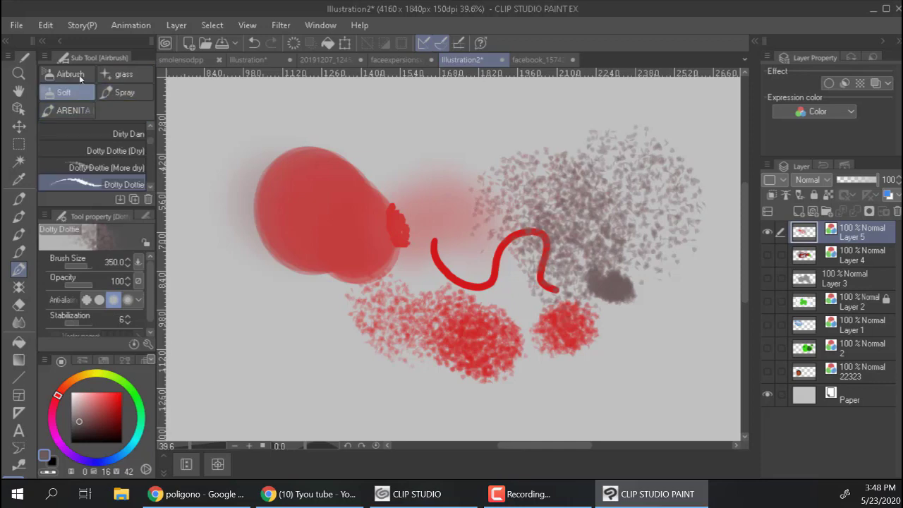
left_click(79, 75)
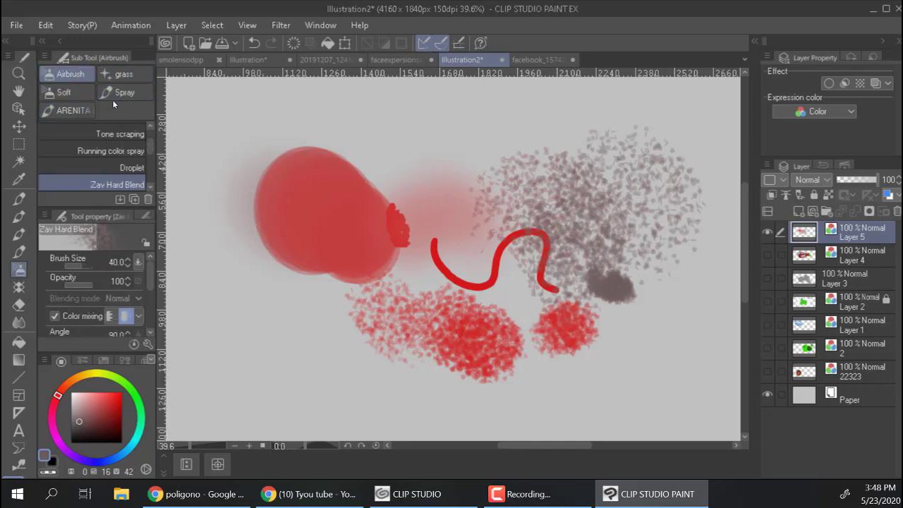
left_click(88, 108)
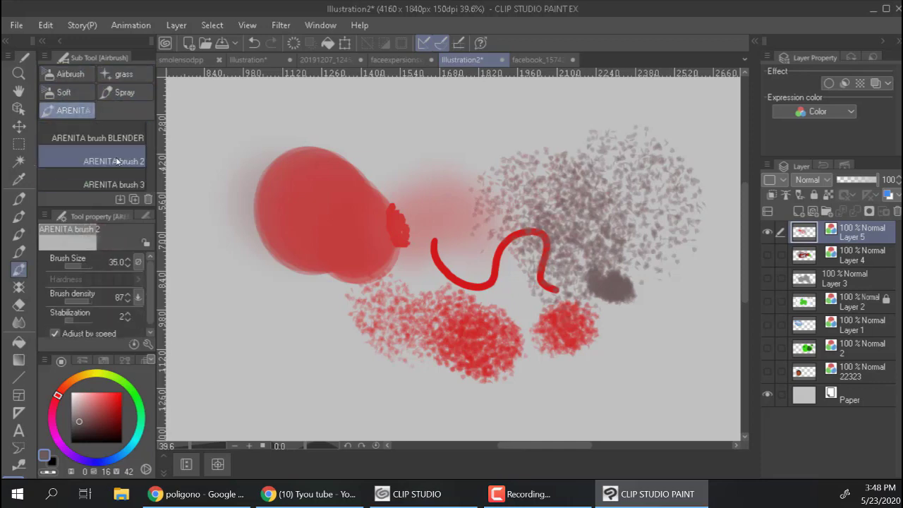
mouse_move(116, 162)
left_mouse_down()
mouse_move(129, 73)
mouse_move(108, 127)
mouse_move(117, 159)
left_mouse_up()
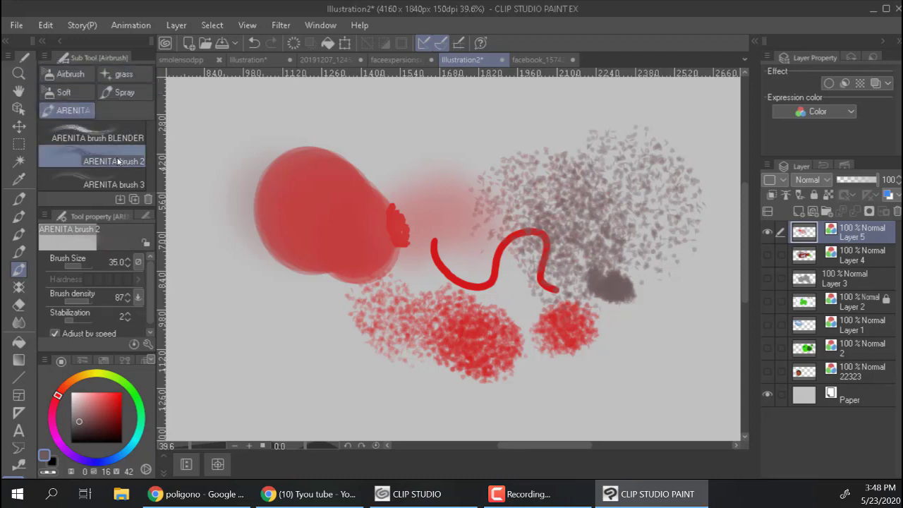
Step: Switch to the Effect decoration brushes, lengthen the sub tool list and select Glitter circle cross
left_click(20, 288)
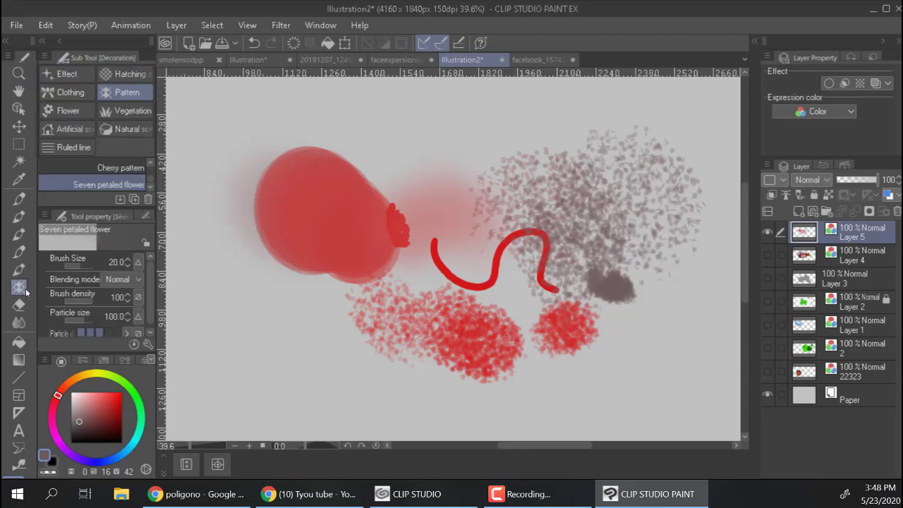
left_click(84, 74)
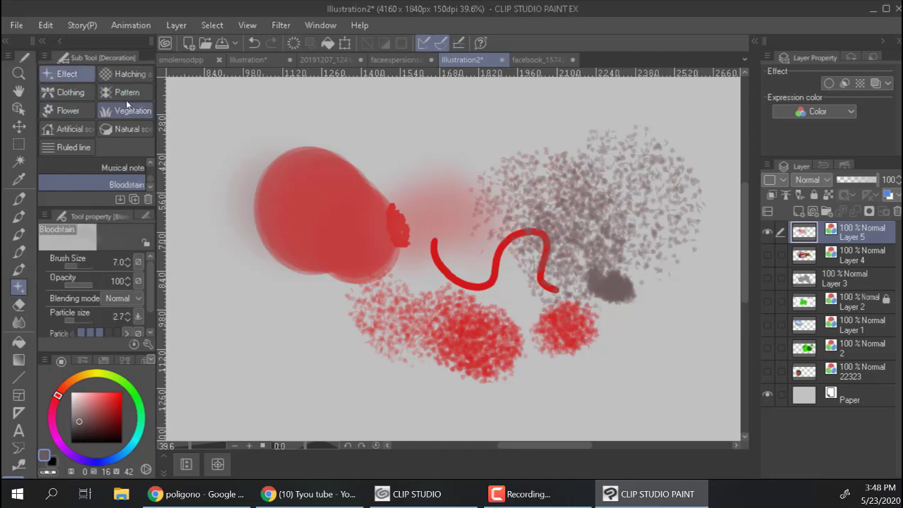
left_click_drag(111, 203, 109, 293)
left_click(121, 194)
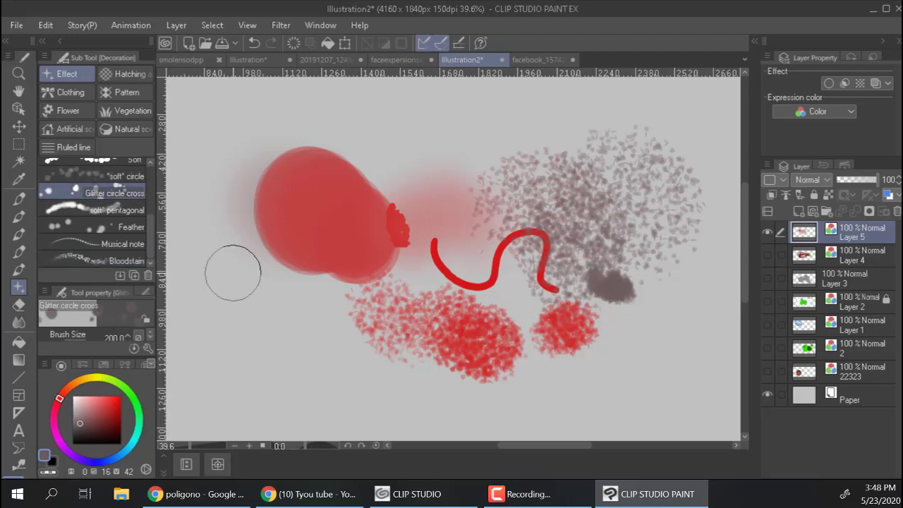
Step: Scatter grey-brown circles below the large red blob with Glitter circle cross at size 200, and red circles over them
mouse_move(232, 266)
left_mouse_down()
mouse_move(265, 319)
mouse_move(326, 350)
mouse_move(349, 366)
left_mouse_up()
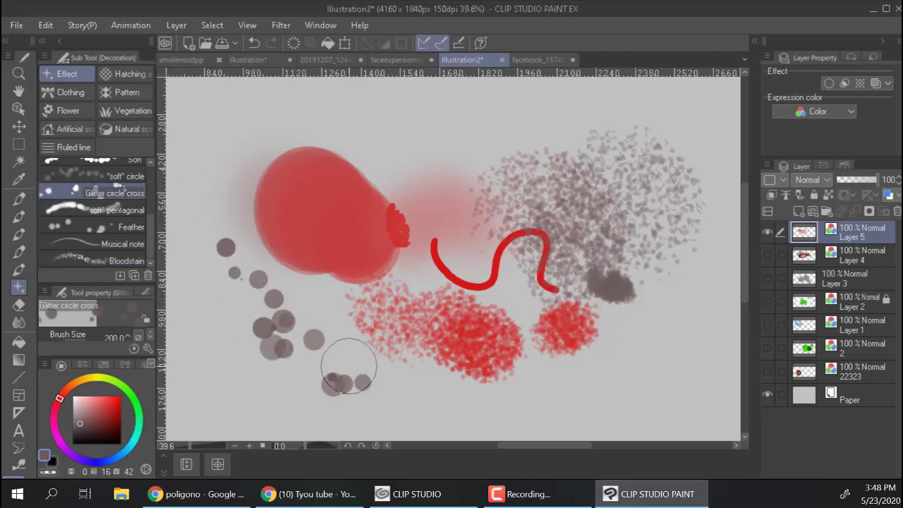
left_click(111, 404)
mouse_move(222, 283)
left_mouse_down()
mouse_move(238, 214)
mouse_move(292, 336)
left_mouse_up()
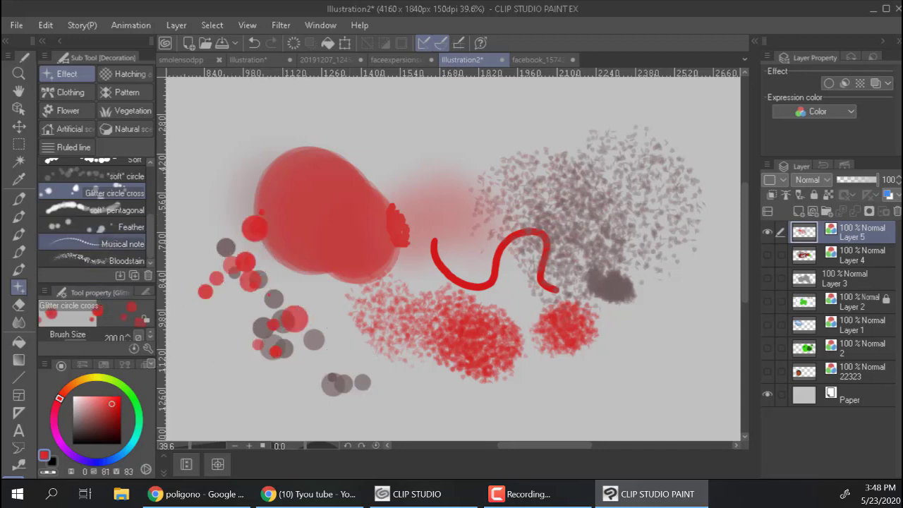
Step: With the Musical note brush, draw a thin red arc over the blob and a long curved string of red dots at size 60
left_click(113, 244)
mouse_move(206, 203)
left_mouse_down()
mouse_move(277, 152)
mouse_move(360, 152)
left_mouse_up()
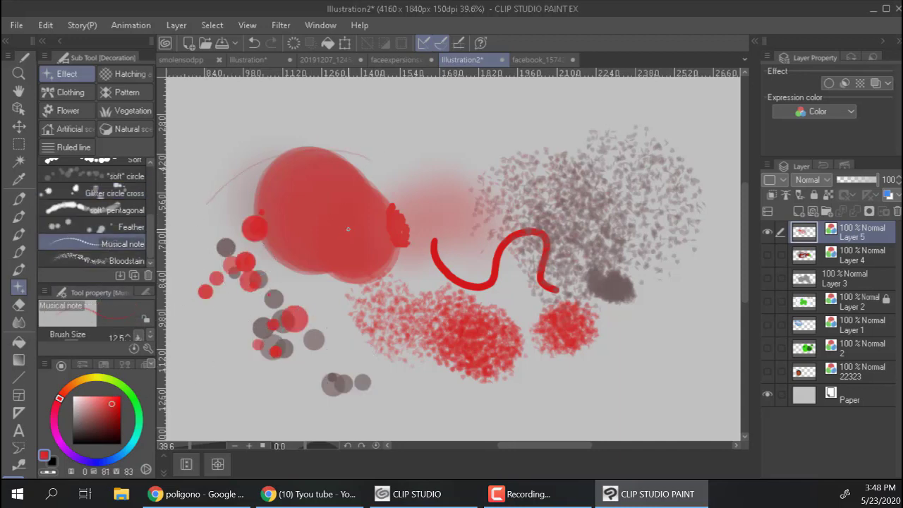
mouse_move(350, 212)
left_mouse_down()
mouse_move(570, 201)
mouse_move(597, 353)
mouse_move(635, 291)
left_mouse_up()
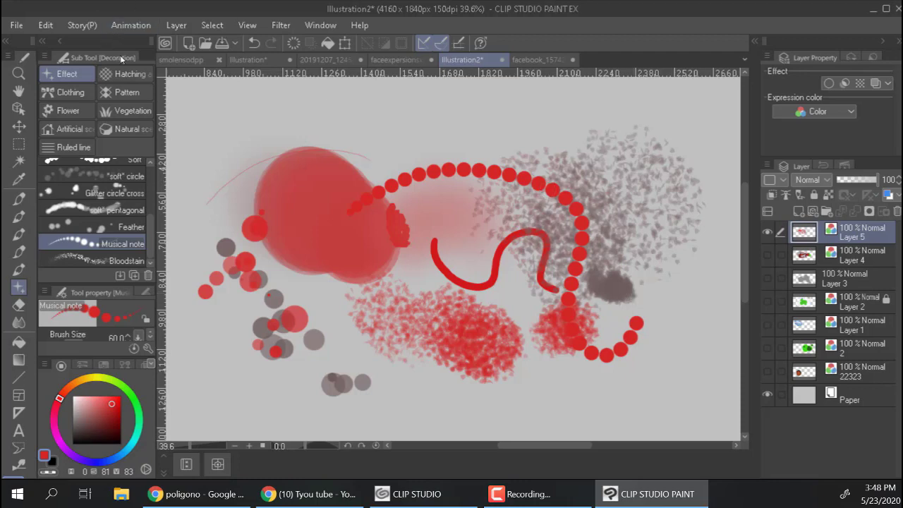
Step: Open the Shortcut Settings for Options and expand the Tool property palette entries to examine the brush size and opacity shortcuts
left_click(45, 25)
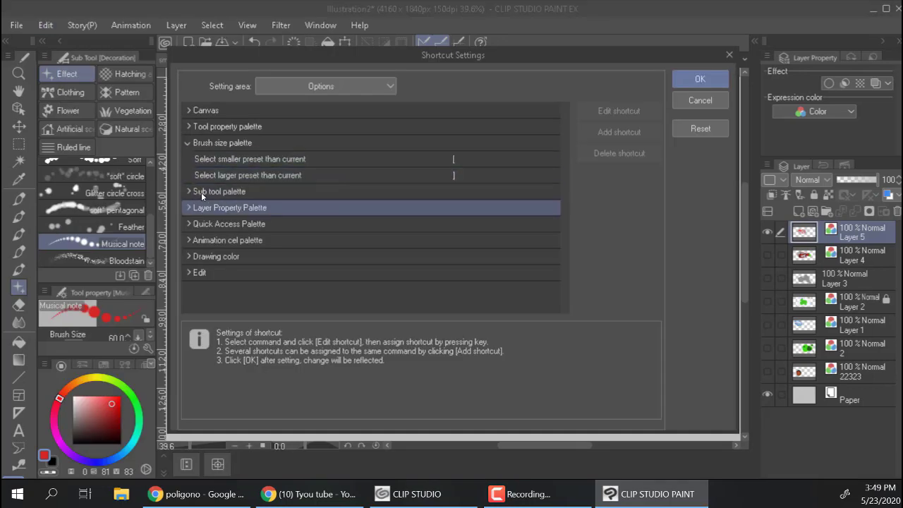
left_click(202, 194)
left_click(189, 192)
left_click(189, 193)
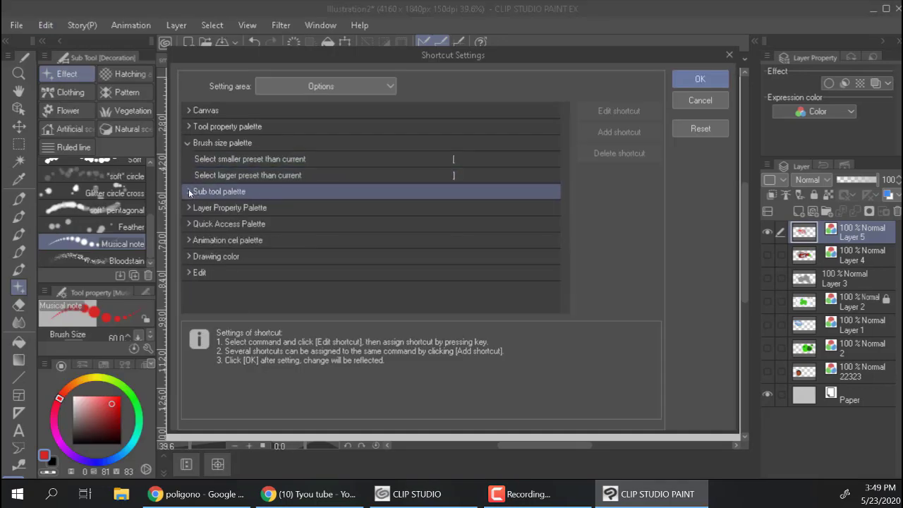
left_click(188, 127)
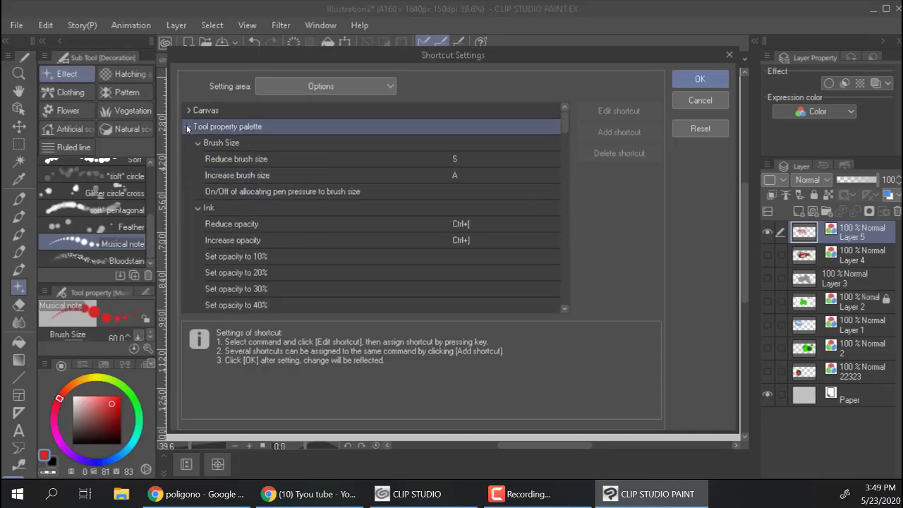
Step: Examine the Reduce and Increase brush size shortcuts under Brush Size, and leave the Shortcut Settings without saving
left_click(218, 142)
left_click(265, 161)
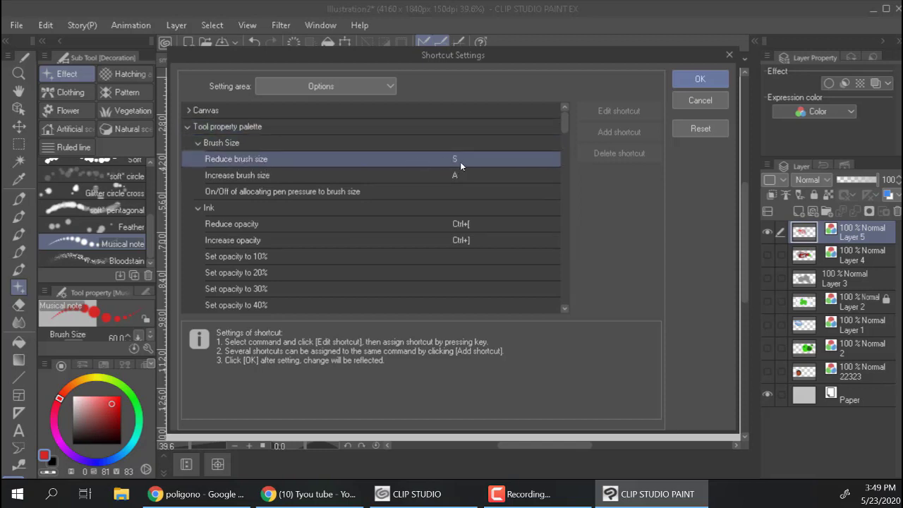
left_click(254, 188)
left_click(259, 177)
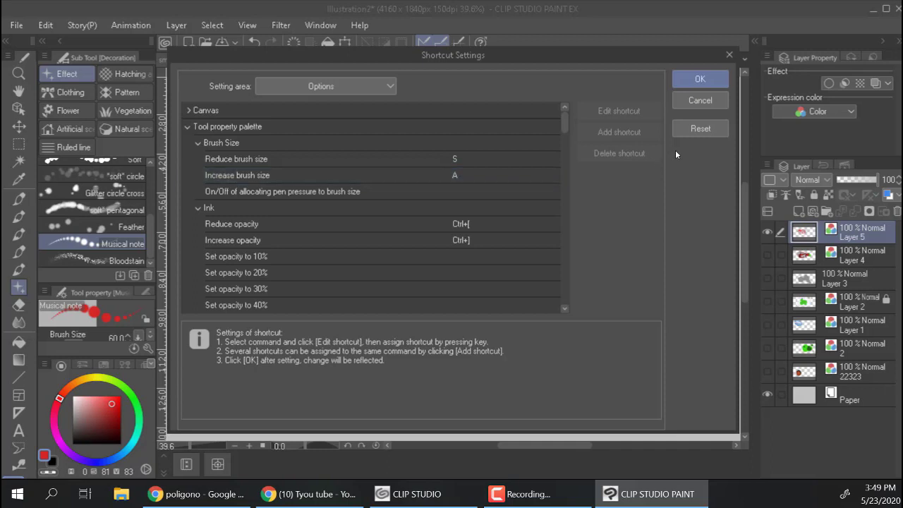
left_click(699, 101)
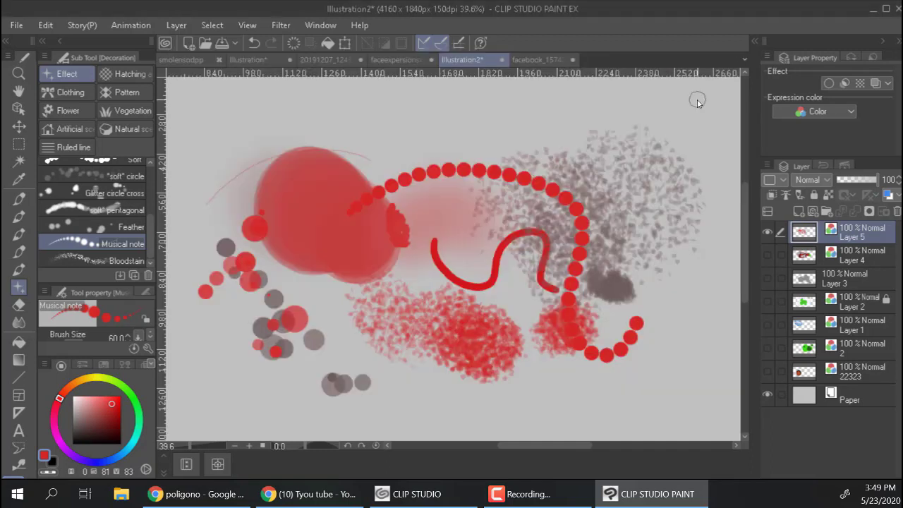
Step: Enlarge the Musical note brush to 450, shrink it again and draw a zigzag string of small red dots over the grey speckles
key("]")
key("]")
key("]")
key("]")
key("]")
key("]")
key("]")
key("]")
key("]")
key("]")
key("]")
key("]")
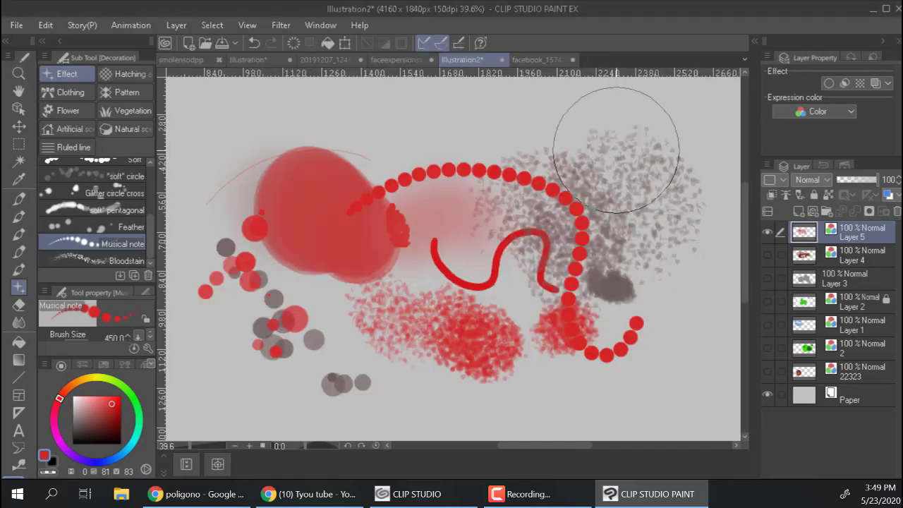
key("bracketleft")
key("bracketleft")
key("bracketleft")
key("bracketleft")
key("bracketleft")
key("bracketleft")
key("bracketleft")
key("bracketleft")
key("bracketleft")
mouse_move(617, 137)
left_mouse_down()
mouse_move(654, 161)
mouse_move(679, 311)
mouse_move(695, 329)
left_mouse_up()
Step: Enlarge the Musical note brush to 400, stamp a large red disc over the zigzag, and reduce the brush to 250
key("bracketright")
key("bracketright")
key("bracketright")
key("bracketright")
key("bracketright")
key("bracketright")
key("bracketright")
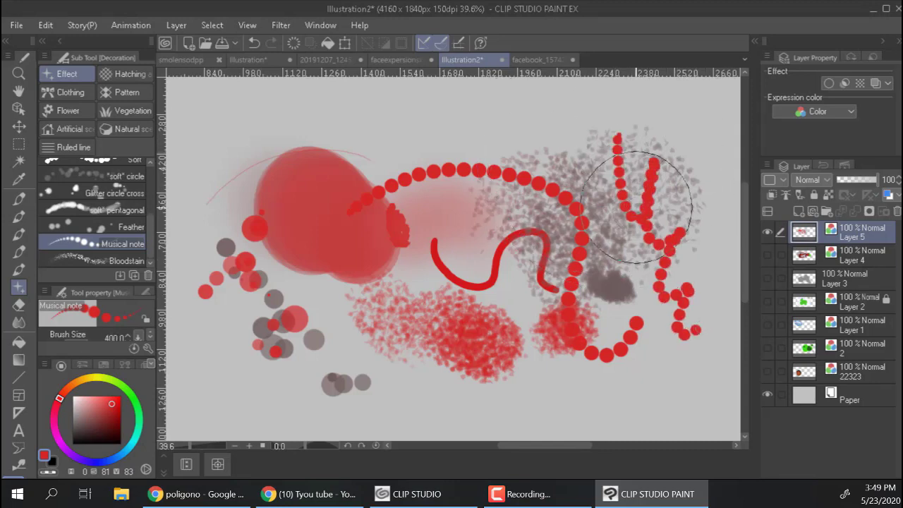
left_click(637, 207)
key("bracketleft")
key("bracketleft")
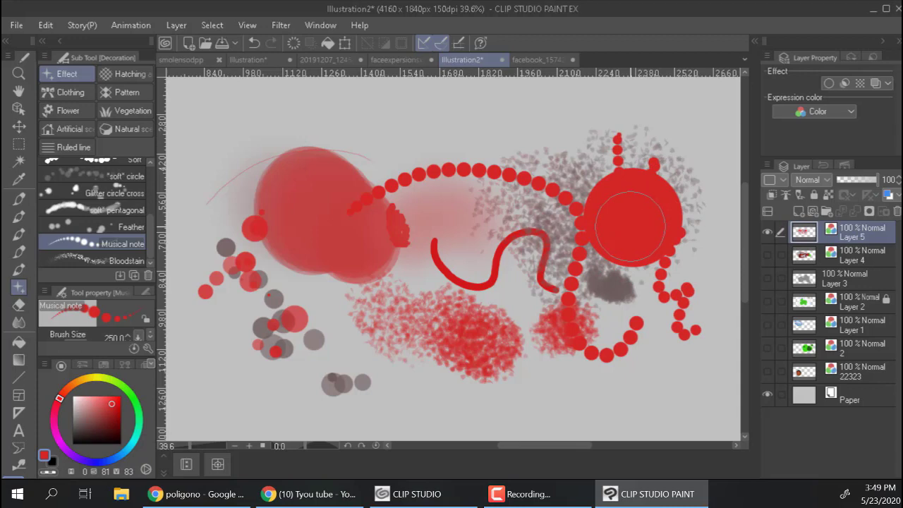
Step: Erase a patch from the red blob's upper right with the Hard eraser, and fade its lower edge with the Soft eraser at size 40
left_click(19, 305)
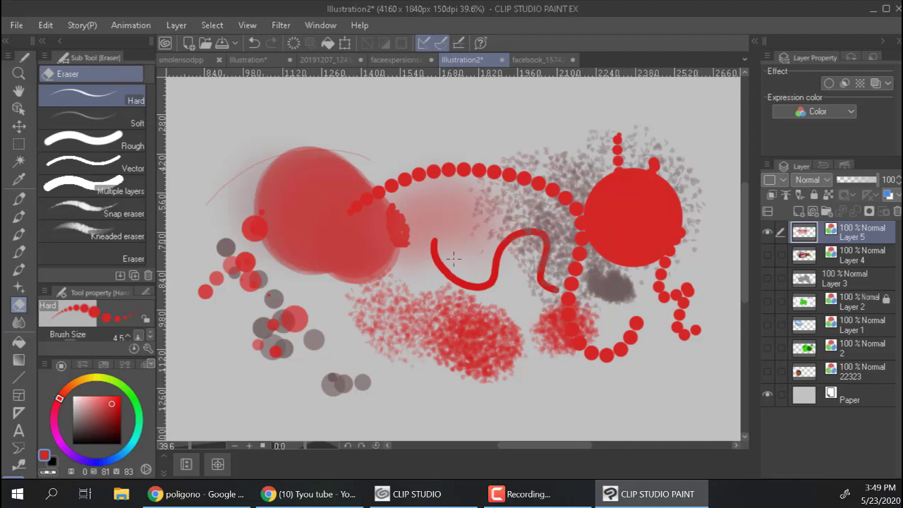
left_click_drag(321, 188, 357, 167)
left_click(92, 117)
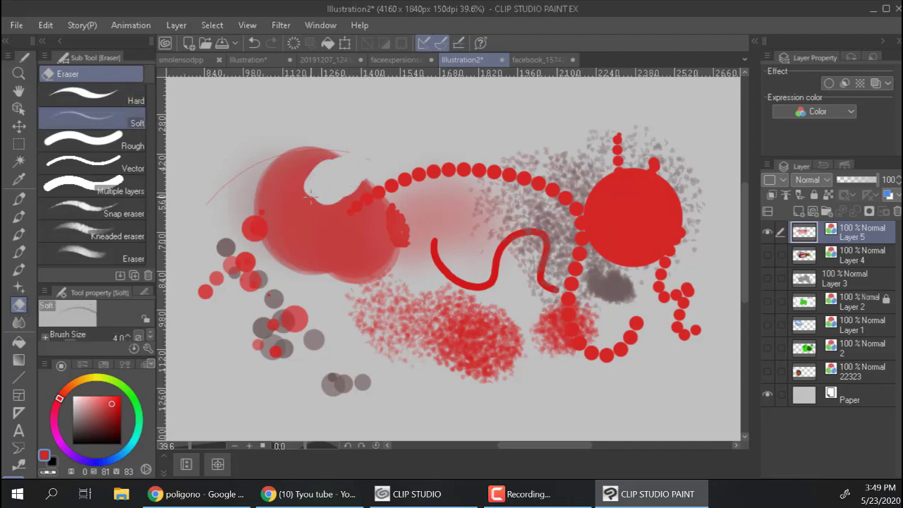
key("]")
key("]")
key("]")
key("]")
key("]")
key("]")
key("]")
key("]")
key("]")
key("]")
key("]")
key("]")
left_click_drag(312, 197, 339, 220)
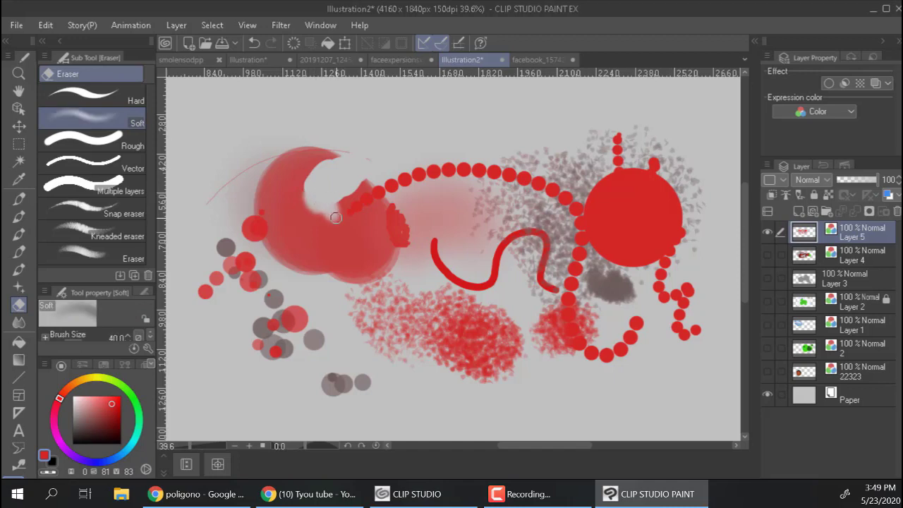
Step: Erase the blob's middle with the Kneaded eraser at size 100, and its lower right with the Eraser sub tool at size 60
left_click(135, 146)
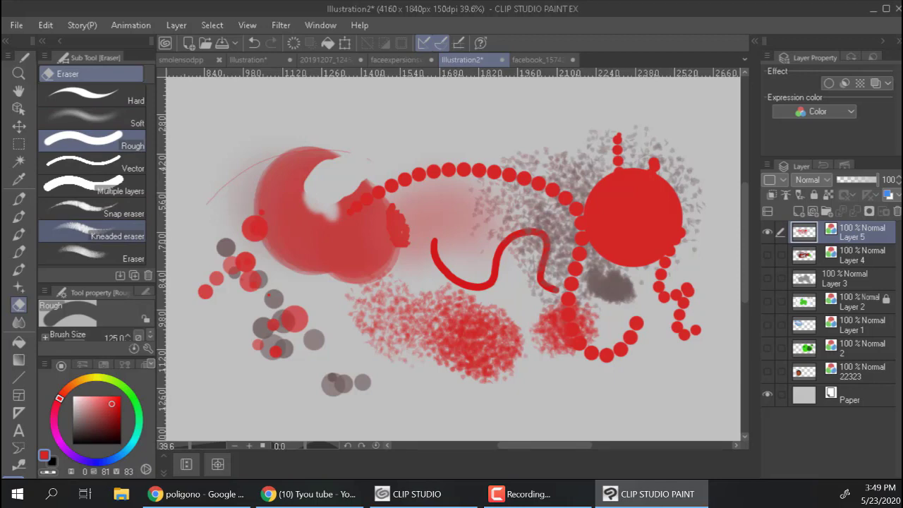
left_click(113, 236)
mouse_move(300, 212)
left_mouse_down()
mouse_move(344, 210)
mouse_move(348, 220)
mouse_move(357, 195)
mouse_move(382, 196)
left_mouse_up()
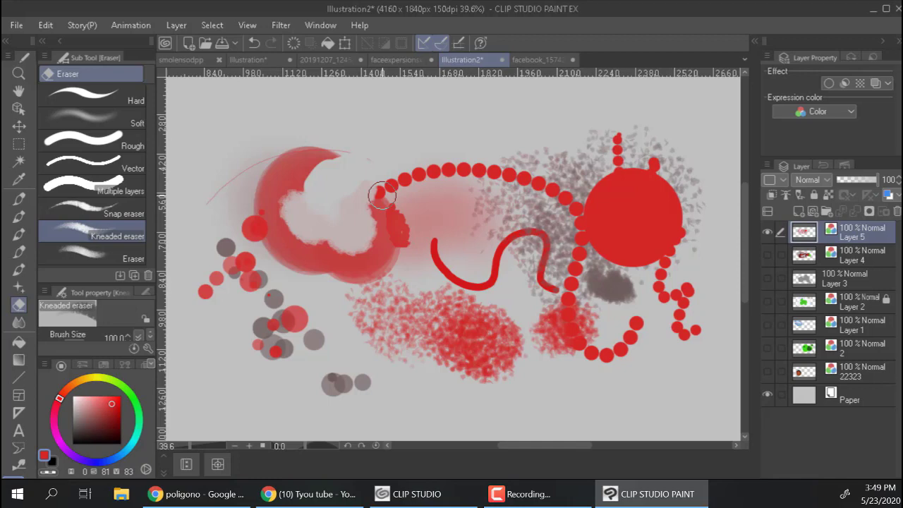
left_click(92, 258)
mouse_move(336, 264)
left_mouse_down()
mouse_move(374, 253)
mouse_move(385, 218)
mouse_move(393, 242)
left_mouse_up()
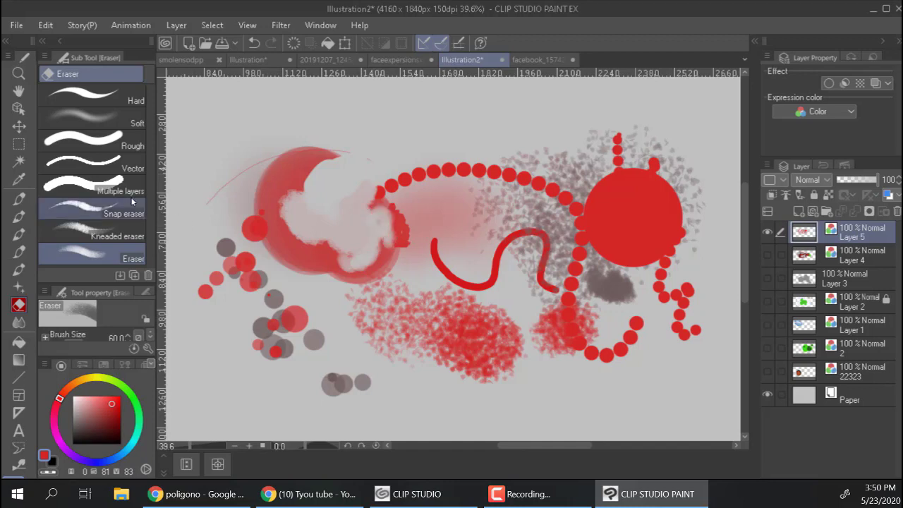
Step: Smooth the large red disc's left and lower sides into the grey speckles with the Blend brush
left_click(19, 323)
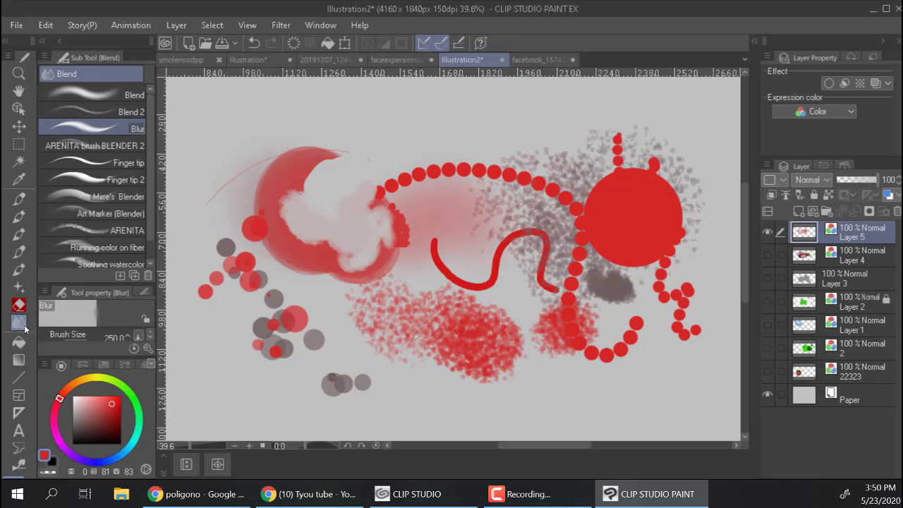
left_click(134, 94)
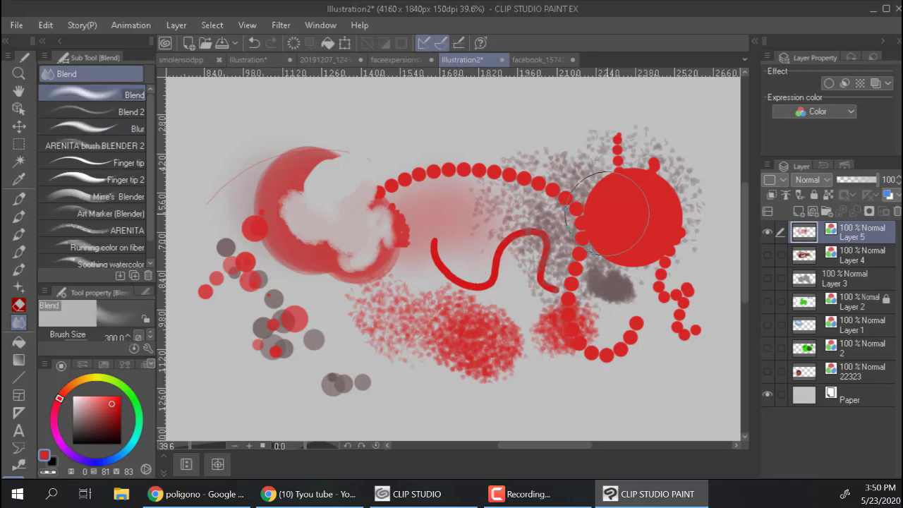
mouse_move(585, 220)
left_mouse_down()
mouse_move(592, 233)
mouse_move(611, 212)
mouse_move(600, 271)
mouse_move(634, 247)
left_mouse_up()
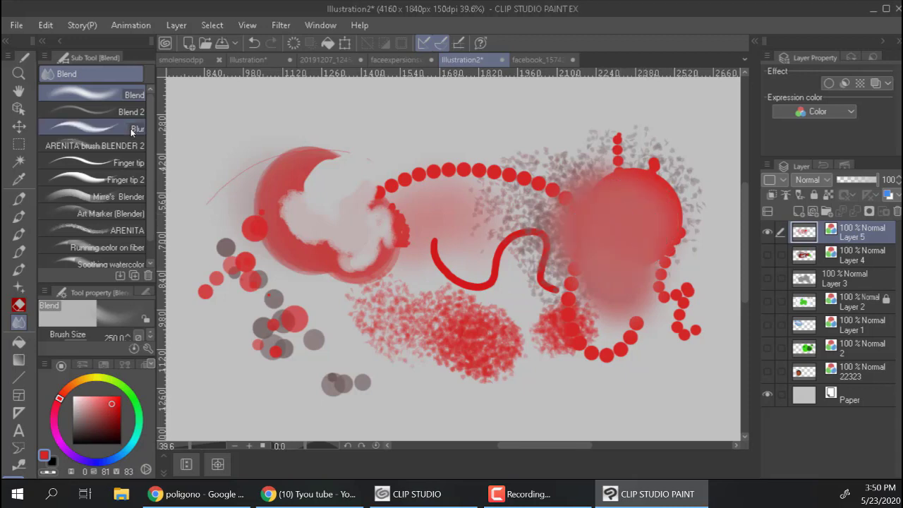
Step: Blur the top of the red blob and the start of the dotted string with the Blur brush, reducing it to size 175
left_click(105, 129)
mouse_move(322, 120)
left_mouse_down()
mouse_move(335, 146)
mouse_move(316, 159)
left_mouse_up()
key("bracketleft")
key("bracketleft")
left_click_drag(390, 181, 381, 191)
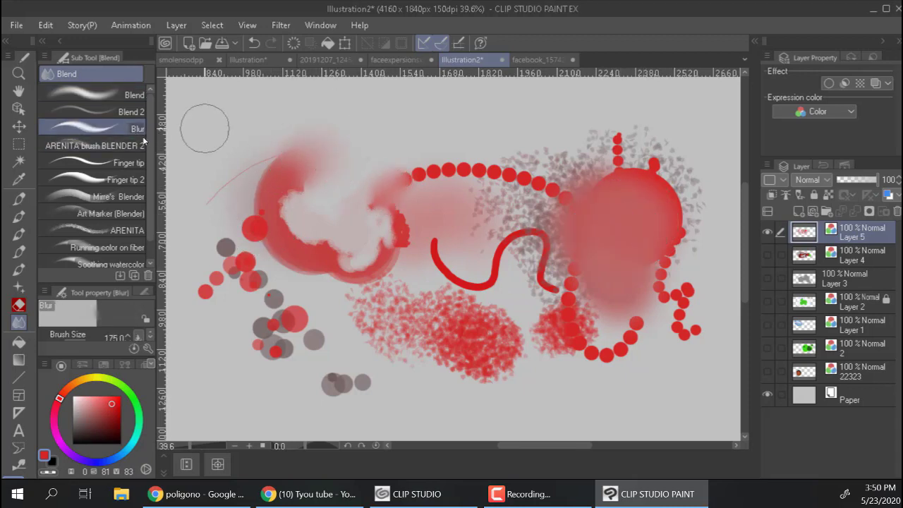
Step: Smear the red and grey circles below the blob together with ARENITA brush BLENDER 2
left_click(139, 150)
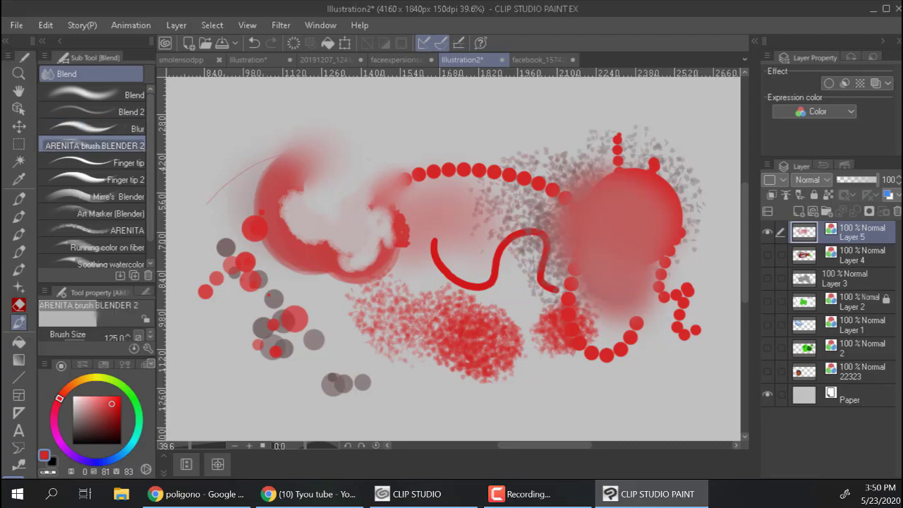
key("bracketright")
left_click_drag(300, 316, 321, 357)
Step: With Finger tip reduced to size 70, pull the grey and red circles around the blob into long curved streaks
left_click(127, 162)
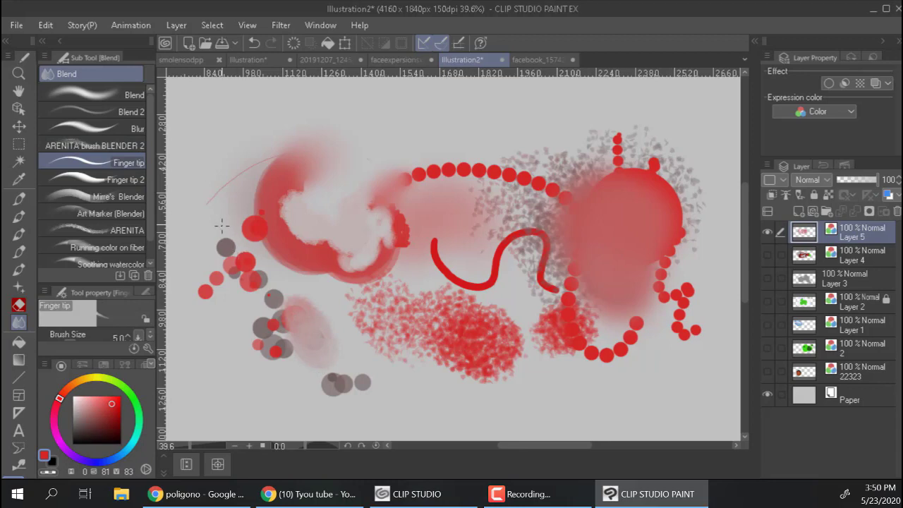
key("bracketright")
mouse_move(225, 252)
left_mouse_down()
mouse_move(219, 201)
mouse_move(241, 139)
left_mouse_up()
key("bracketleft")
key("bracketleft")
mouse_move(251, 229)
left_mouse_down()
mouse_move(363, 367)
mouse_move(385, 436)
left_mouse_up()
mouse_move(362, 379)
left_mouse_down()
mouse_move(374, 408)
mouse_move(455, 416)
left_mouse_up()
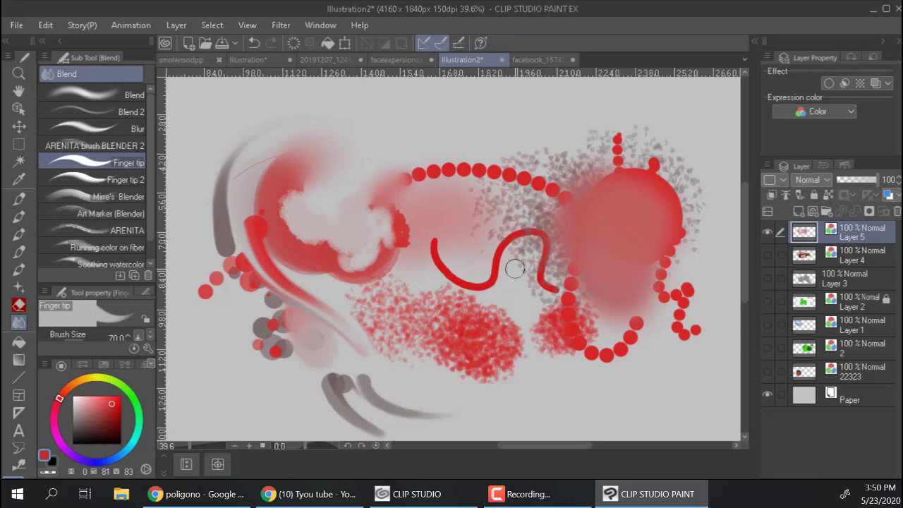
Step: Pull the wavy red line's end up through the dotted string, and smear the lower-right dots into claw-like streaks with Finger tip at size 60
mouse_move(433, 247)
left_mouse_down()
mouse_move(497, 159)
mouse_move(473, 164)
mouse_move(467, 150)
mouse_move(510, 112)
left_mouse_up()
key("bracketleft")
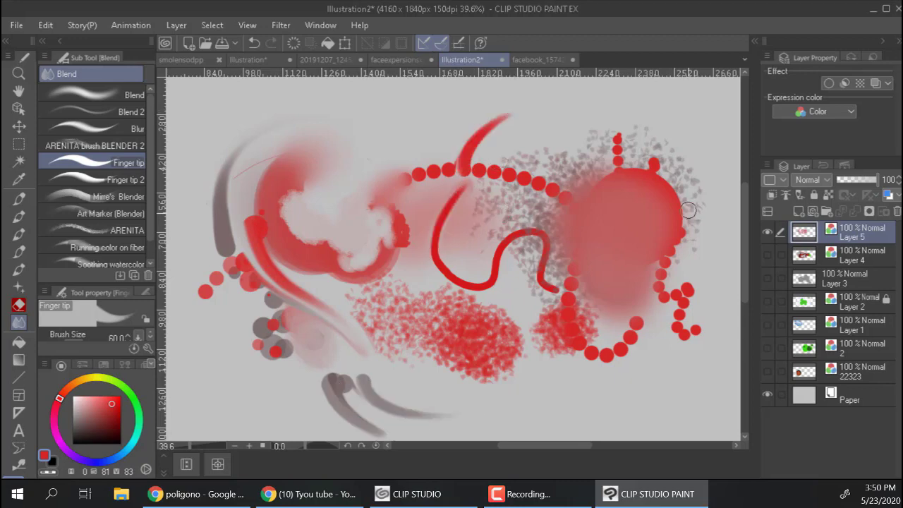
mouse_move(689, 332)
left_mouse_down()
mouse_move(659, 393)
mouse_move(667, 397)
mouse_move(645, 380)
left_mouse_up()
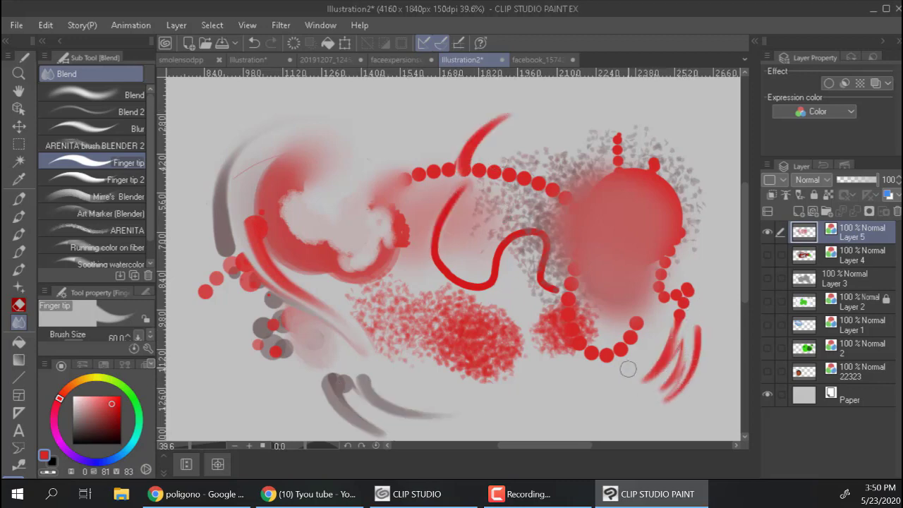
mouse_move(615, 349)
left_mouse_down()
mouse_move(610, 414)
mouse_move(631, 424)
left_mouse_up()
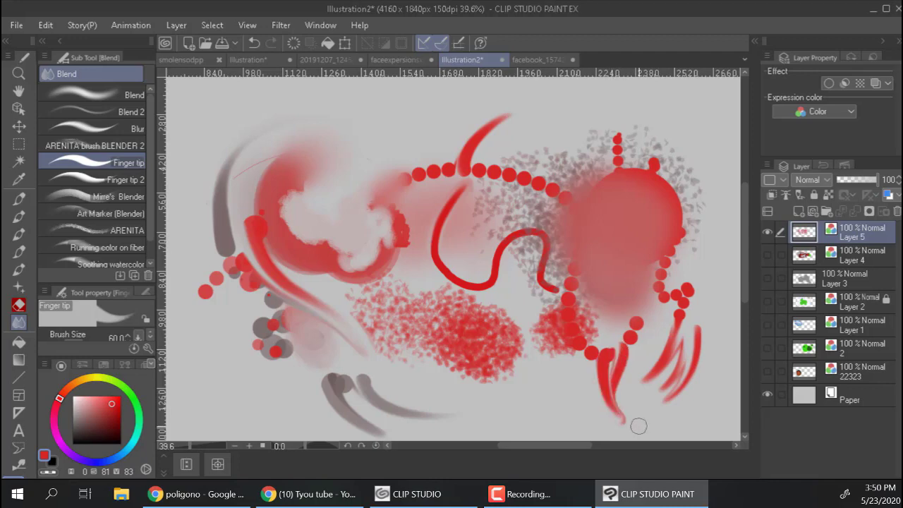
Step: Smear the leftmost red circles and those below the blob into short tapered streaks, reducing Finger tip to size 40
mouse_move(205, 292)
left_mouse_down()
mouse_move(206, 363)
mouse_move(205, 258)
mouse_move(219, 228)
mouse_move(206, 222)
mouse_move(202, 285)
mouse_move(186, 328)
left_mouse_up()
key("bracketleft")
key("bracketleft")
key("bracketleft")
left_click_drag(275, 352, 305, 393)
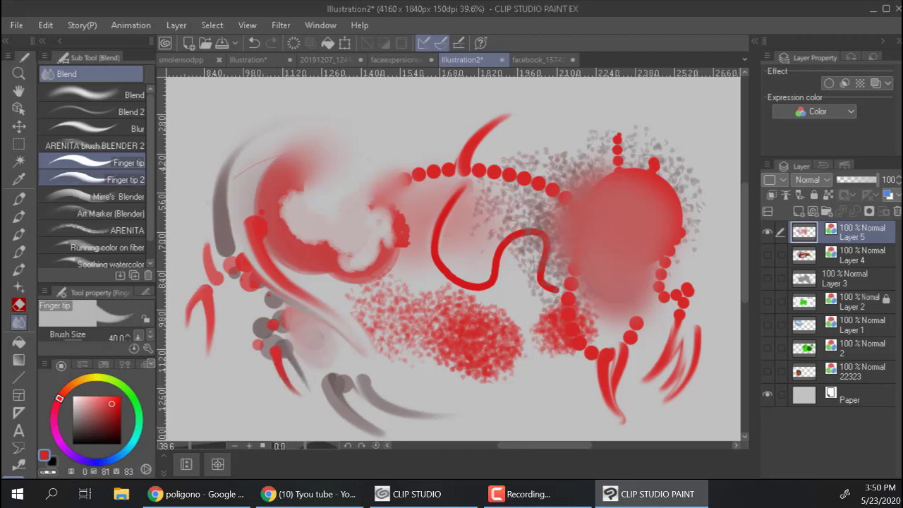
Step: Pull the grey streak beside the blob into a fan of hair-like strands with Finger tip 2 at size 45
left_click(113, 180)
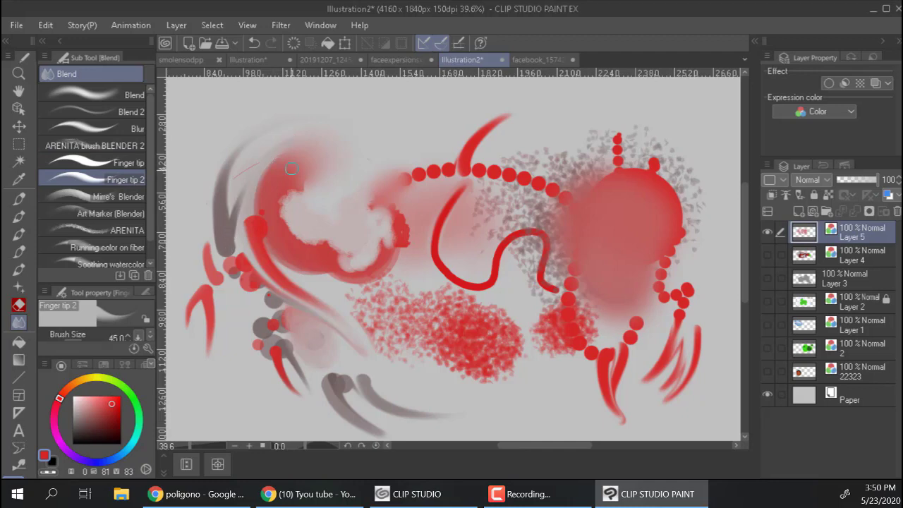
left_click_drag(220, 249, 292, 151)
mouse_move(229, 226)
left_mouse_down()
mouse_move(258, 118)
mouse_move(224, 239)
mouse_move(243, 103)
mouse_move(229, 236)
mouse_move(242, 120)
mouse_move(232, 225)
mouse_move(273, 122)
mouse_move(225, 229)
mouse_move(294, 123)
mouse_move(231, 227)
mouse_move(288, 141)
left_mouse_up()
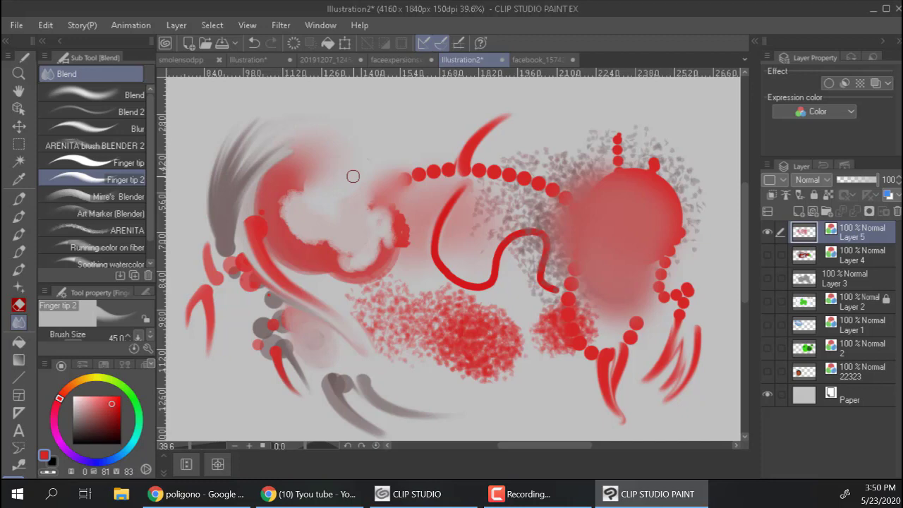
Step: Enlarge Mirre's Blender to 175 and blend the erased blob's lower inner edge into its pale centre
left_click(133, 198)
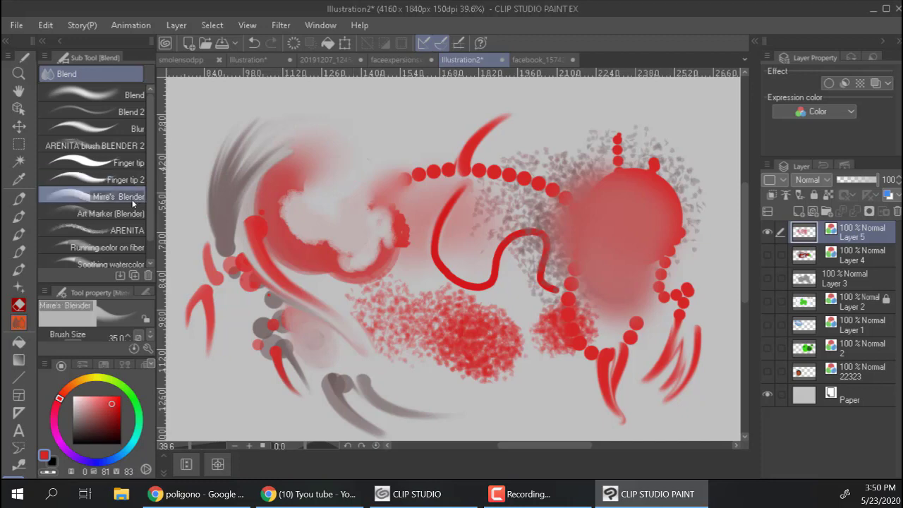
key("]")
key("]")
key("]")
key("]")
key("]")
key("]")
key("]")
key("]")
key("]")
key("]")
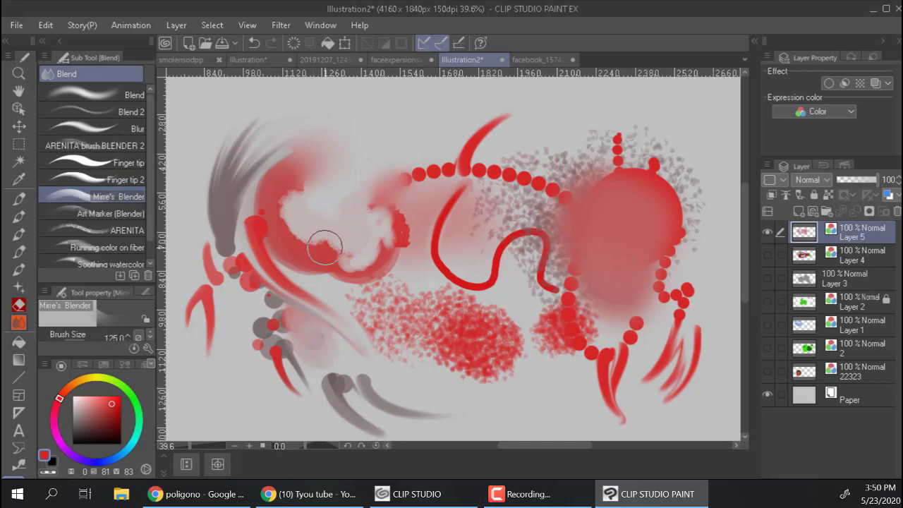
mouse_move(322, 246)
left_mouse_down()
mouse_move(337, 219)
mouse_move(322, 228)
mouse_move(329, 251)
mouse_move(364, 268)
left_mouse_up()
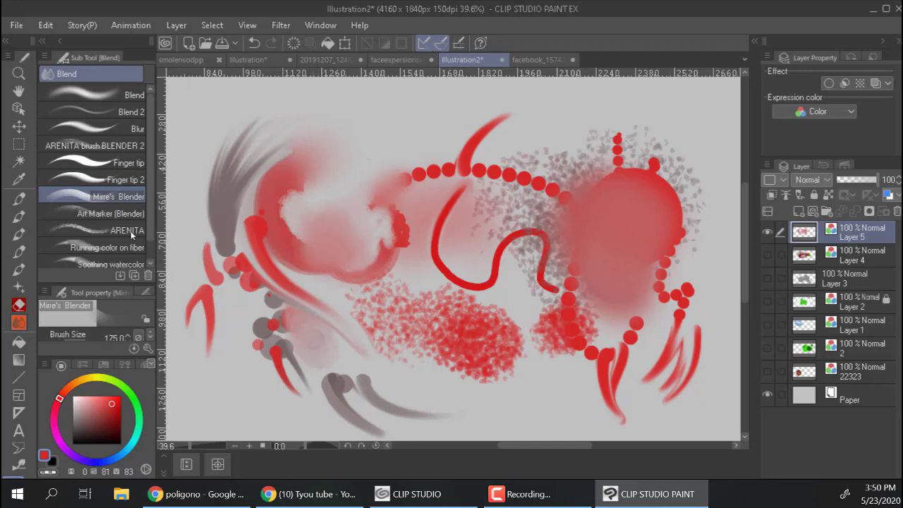
Step: Enlarge the ARENITA blender to 125 and smudge the bottom of the wavy red line into the red stippling
left_click(137, 235)
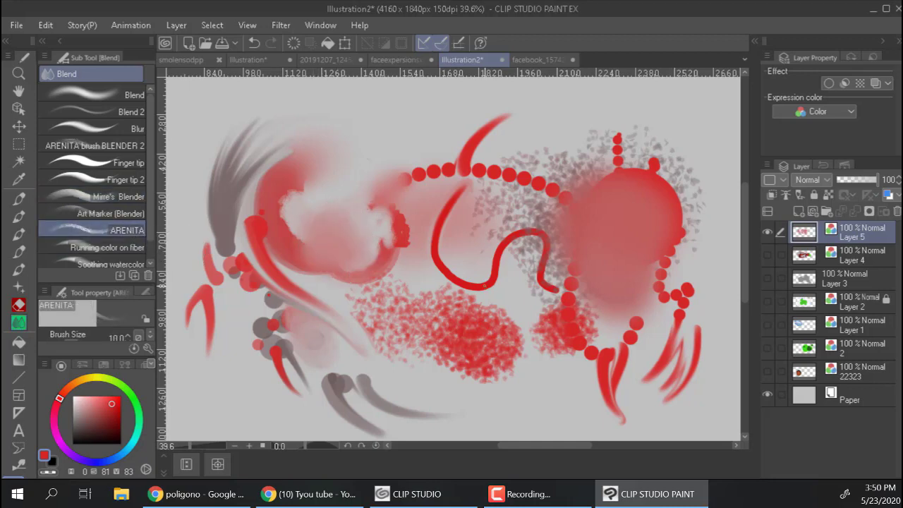
key("]")
key("]")
key("]")
key("]")
key("]")
key("]")
key("]")
key("]")
key("]")
key("]")
key("]")
key("]")
key("]")
key("]")
mouse_move(485, 308)
left_mouse_down()
mouse_move(483, 279)
mouse_move(497, 330)
left_mouse_up()
Step: With Copy stamp, sample the grey streak beside the blob and clone that area above the blob
scroll(152, 240, "down", 1)
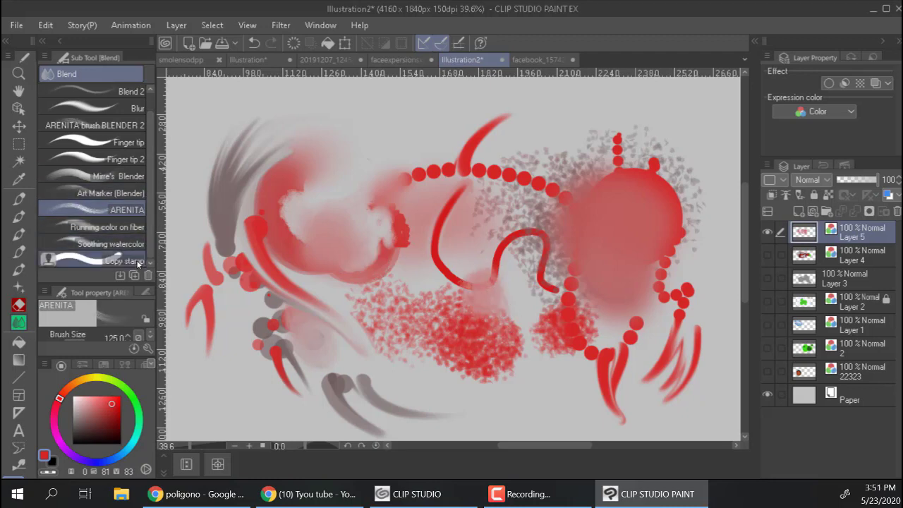
left_click(138, 262)
key("alt")
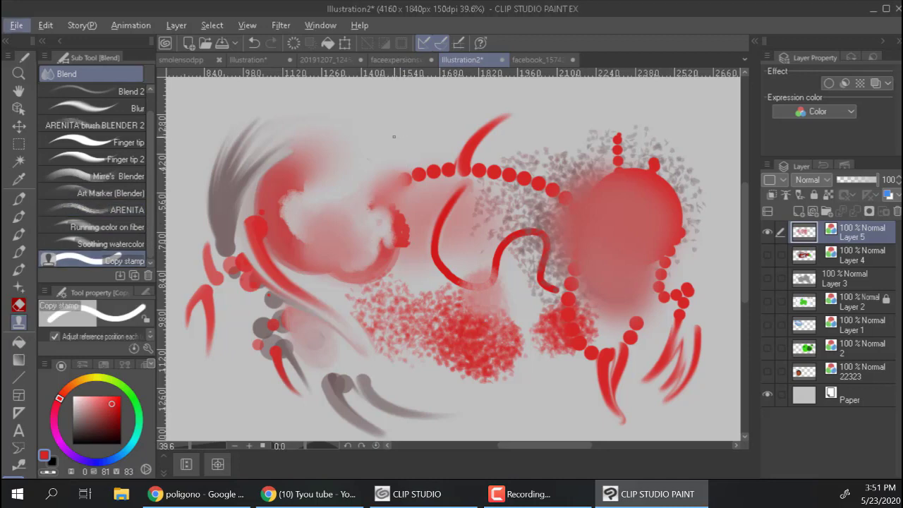
key("alt")
left_click(223, 214, "alt")
mouse_move(355, 119)
left_mouse_down()
mouse_move(378, 120)
mouse_move(376, 152)
mouse_move(362, 131)
mouse_move(363, 109)
mouse_move(384, 106)
mouse_move(363, 166)
left_mouse_up()
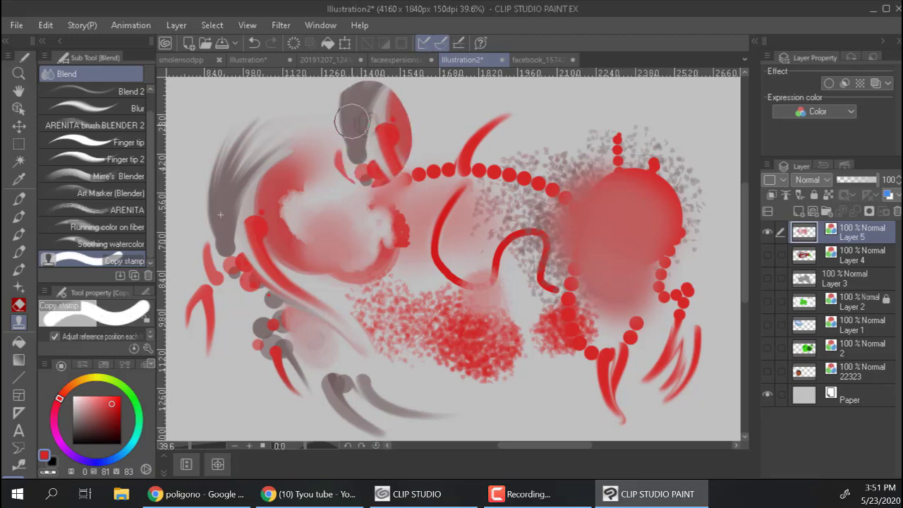
Step: Clone the lower-left claw and circles onto the blob's lower part, and the red stippling above the large disc, with Copy stamp
left_click(223, 316, "alt")
mouse_move(325, 315)
left_mouse_down()
mouse_move(319, 350)
mouse_move(291, 315)
mouse_move(308, 260)
mouse_move(349, 297)
mouse_move(349, 318)
mouse_move(302, 282)
mouse_move(334, 280)
left_mouse_up()
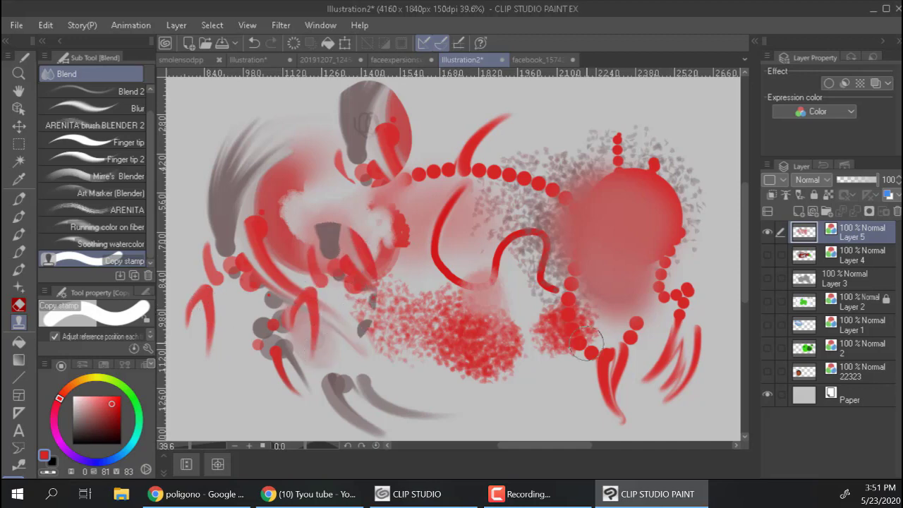
left_click(498, 358, "alt")
mouse_move(706, 159)
left_mouse_down()
mouse_move(699, 127)
mouse_move(667, 148)
mouse_move(678, 120)
left_mouse_up()
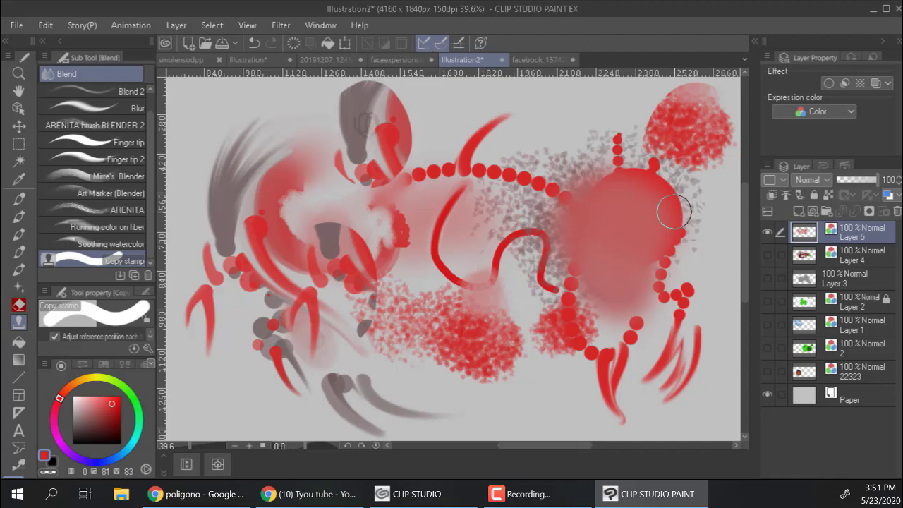
Step: Hide Layer 5 and add a new layer above it with its expression color set to Color
left_click(19, 342)
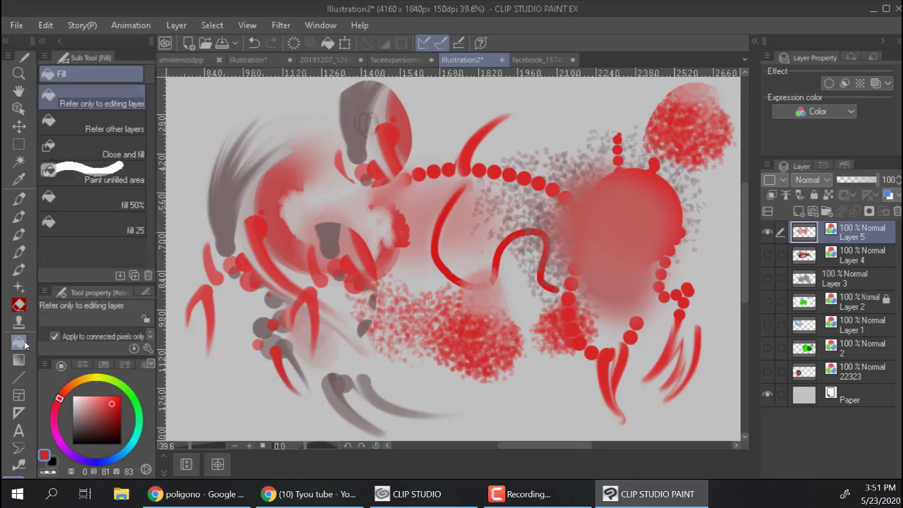
left_click(768, 232)
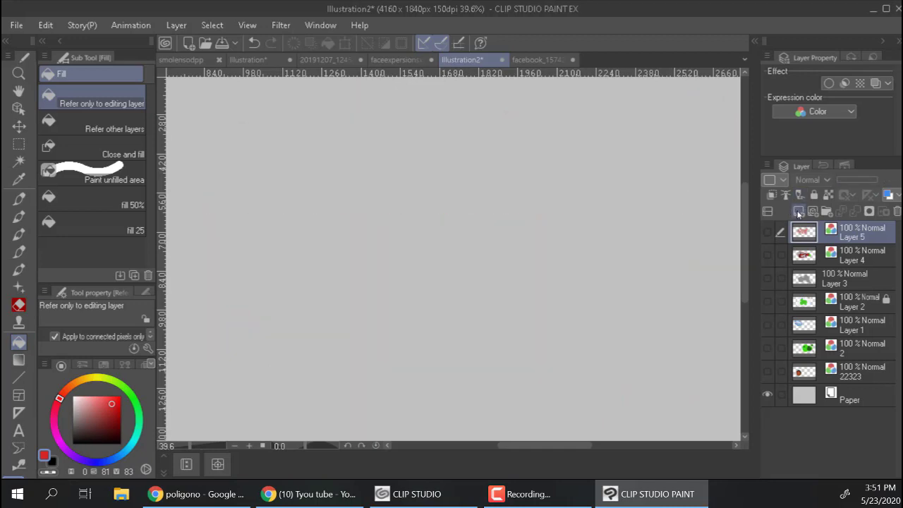
left_click(798, 210)
left_click(824, 111)
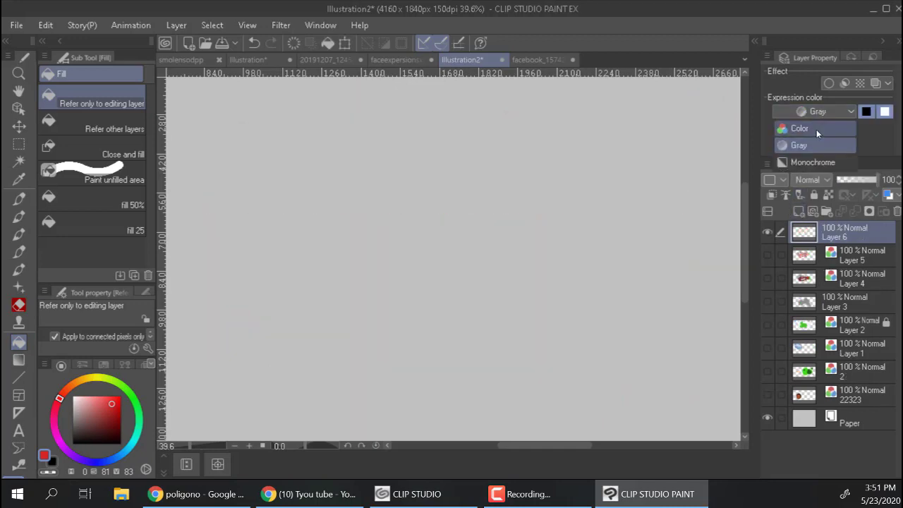
left_click(817, 129)
Step: Select a rectangular area in the middle of the canvas with the Rectangle marquee
key("m")
left_click_drag(365, 174, 579, 339)
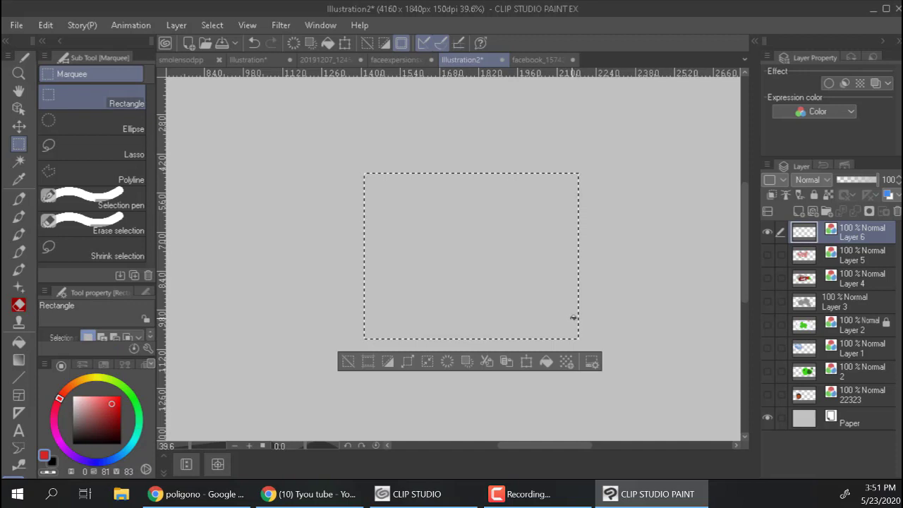
Step: Try filling the selection with red using Refer only to editing layer, fill 50% and fill 25, undoing each fill
key("g")
left_click(518, 258)
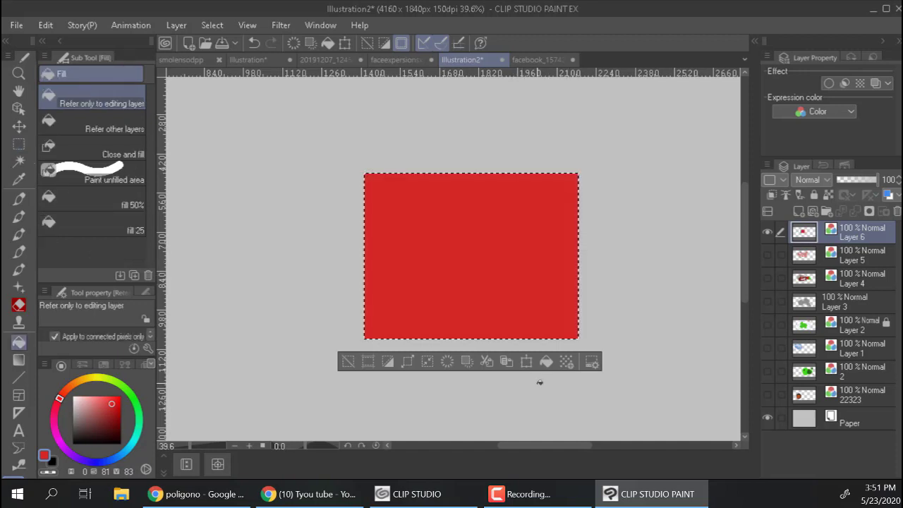
key("ctrl+z")
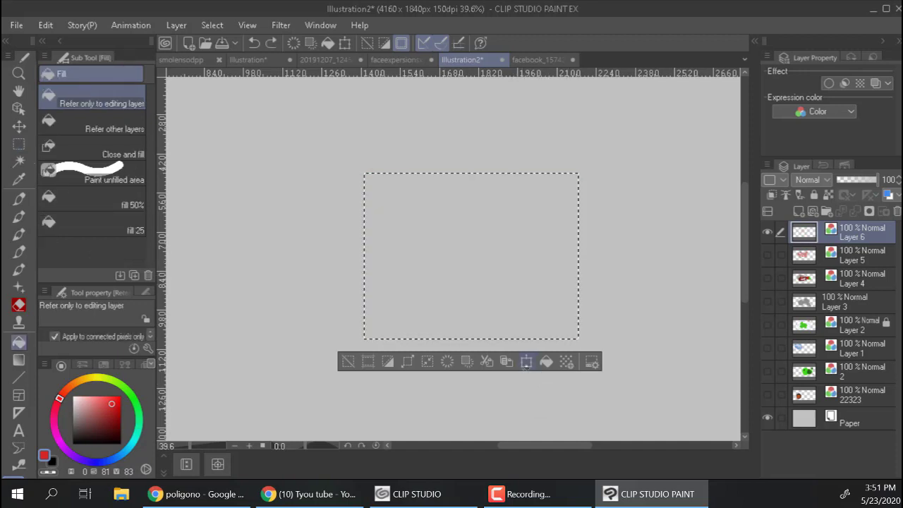
left_click(132, 205)
left_click(524, 278)
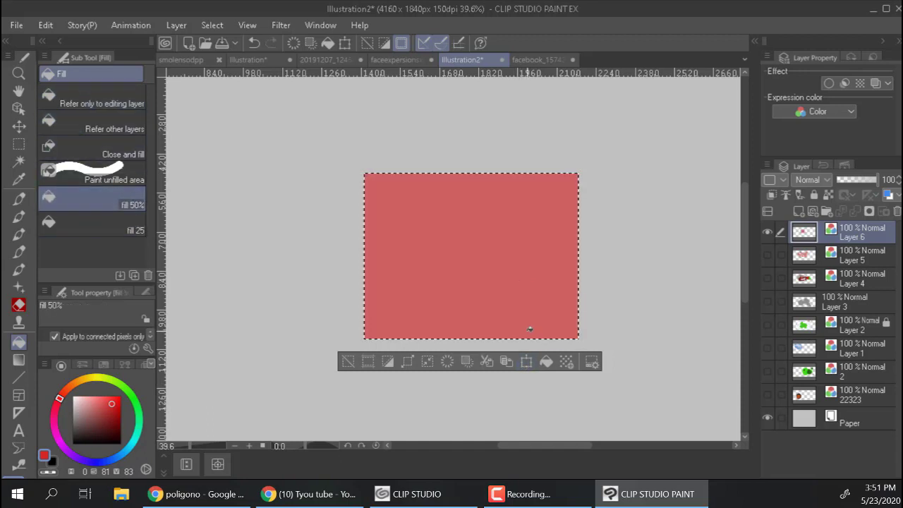
key("ctrl+z")
left_click(133, 232)
left_click(524, 261)
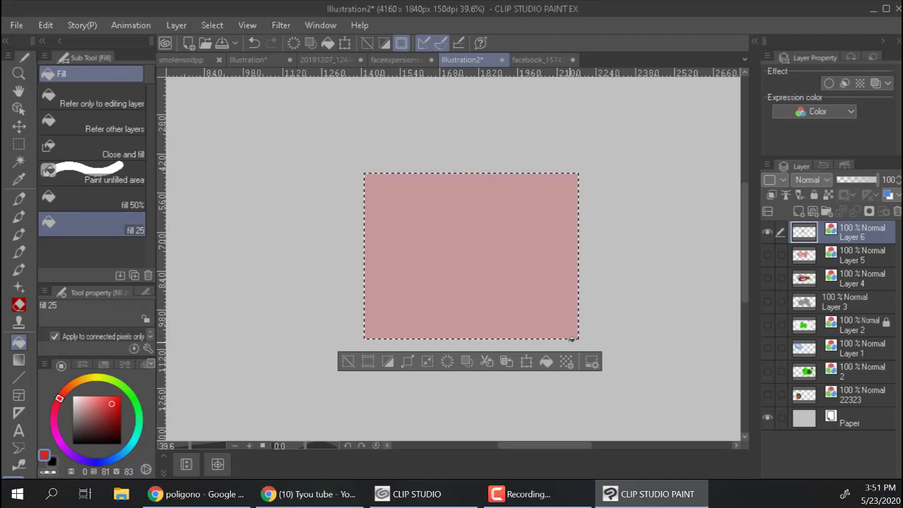
key("ctrl+z")
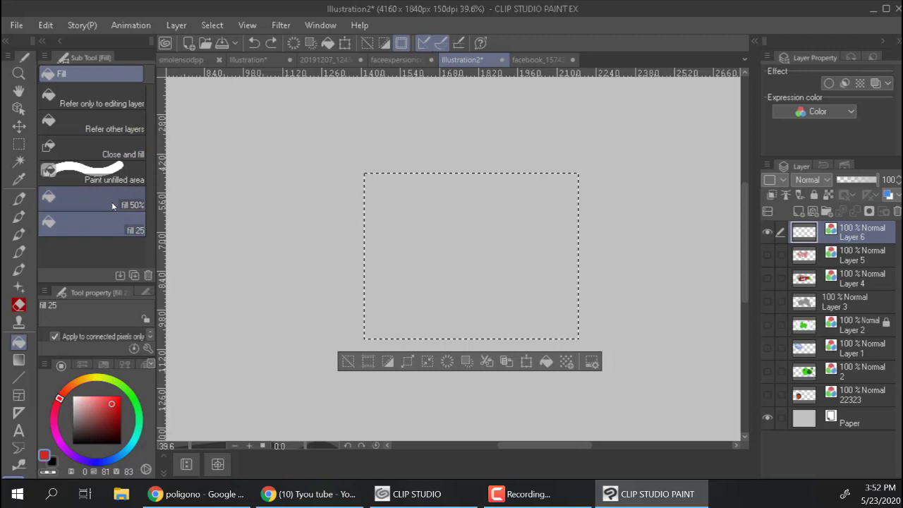
Step: Duplicate the fill 50% sub tool under the name fill 75%
left_click(111, 202)
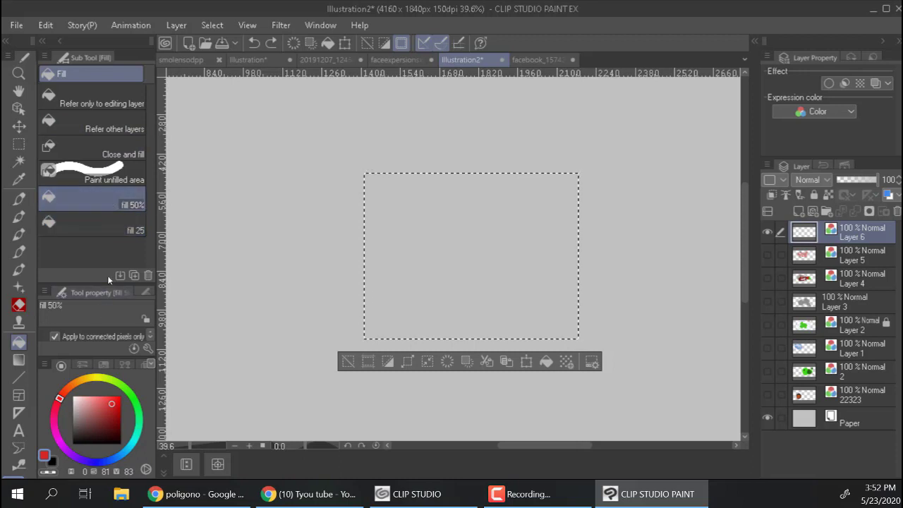
left_click_drag(105, 283, 105, 233)
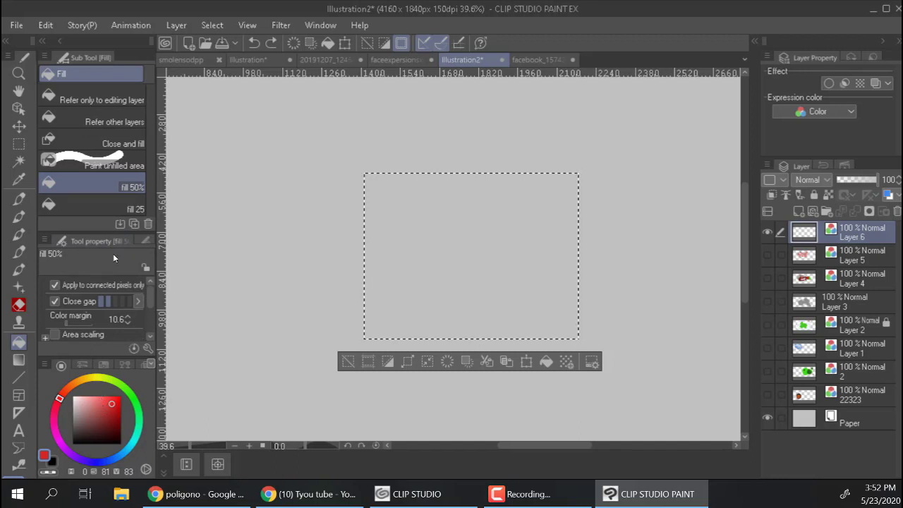
left_click_drag(112, 233, 109, 169)
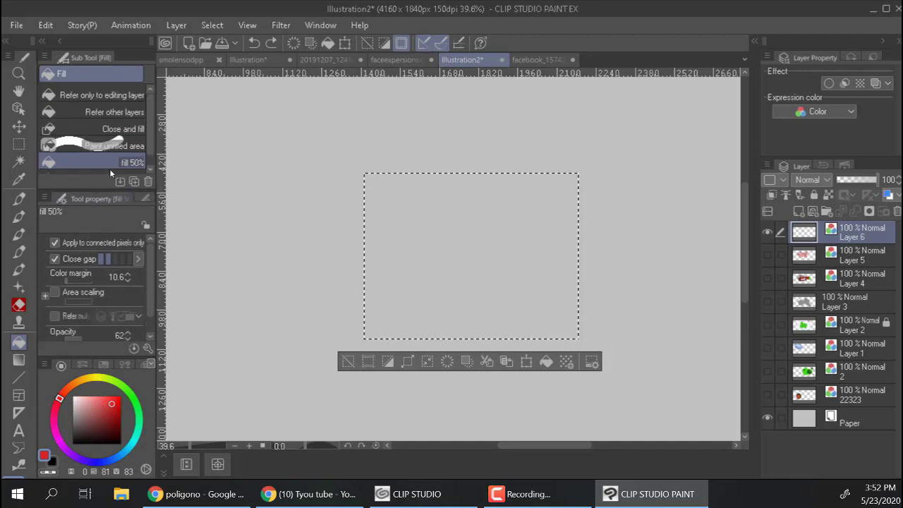
scroll(147, 151, "down", 1)
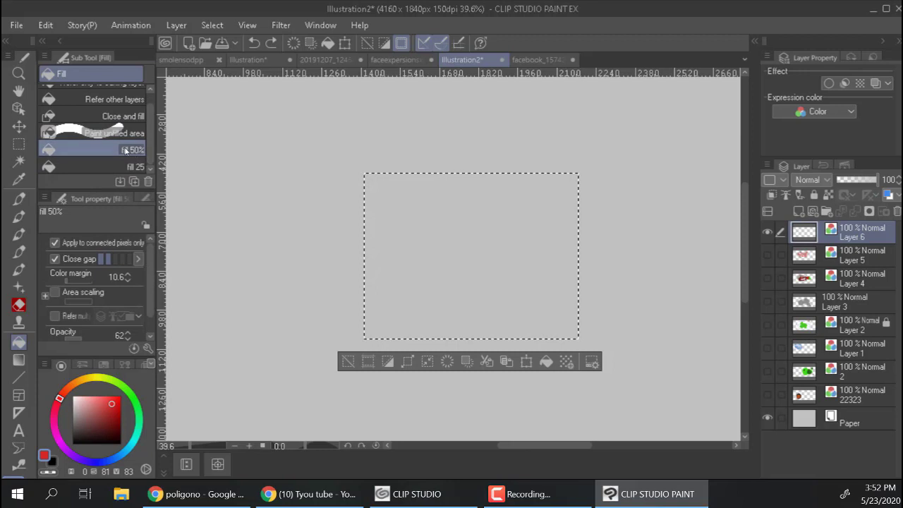
right_click(123, 150)
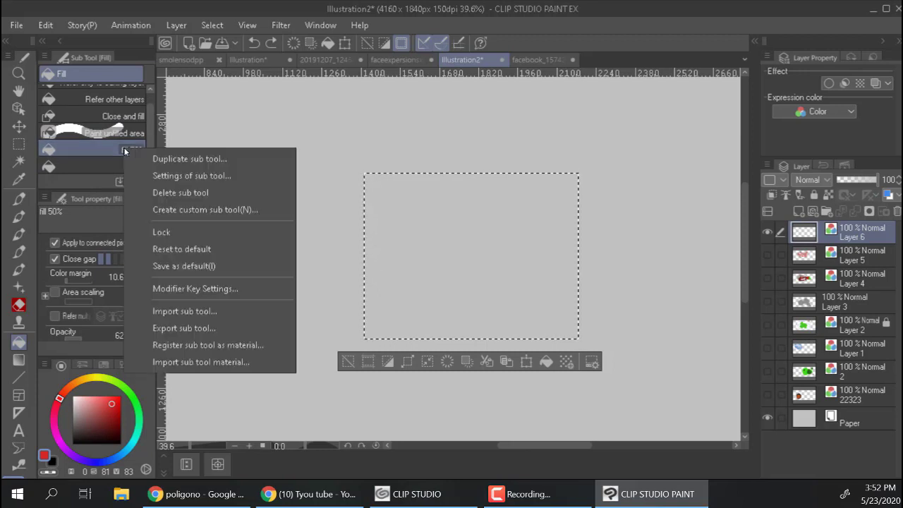
left_click(152, 159)
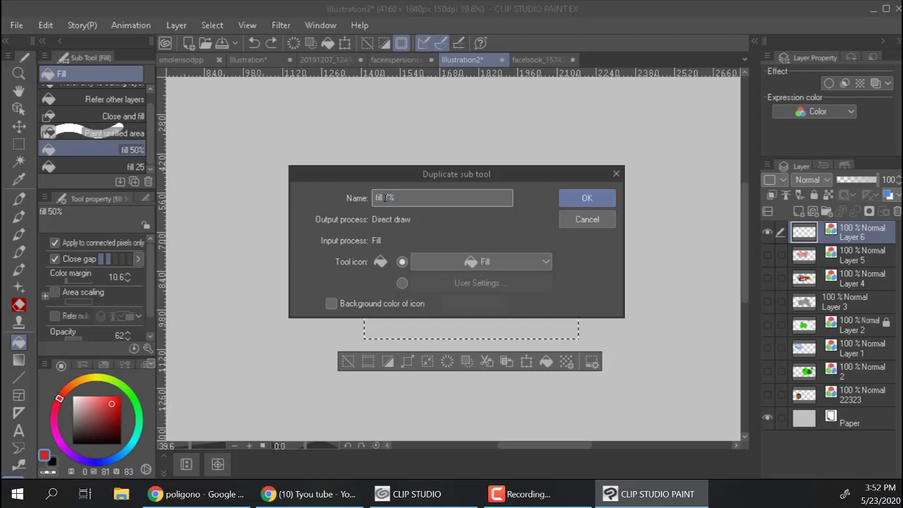
type("75")
left_click(603, 202)
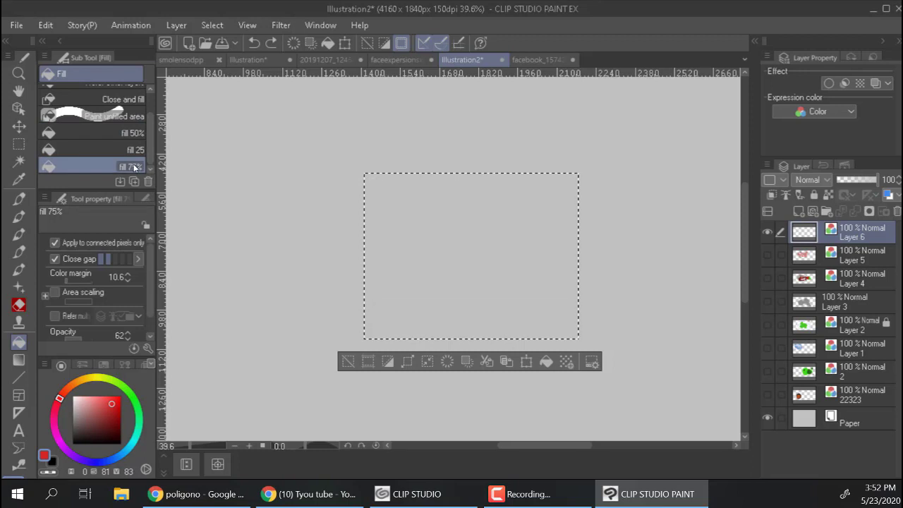
Step: Set the opacity of the fill 75% sub tool to 75
left_click(119, 335)
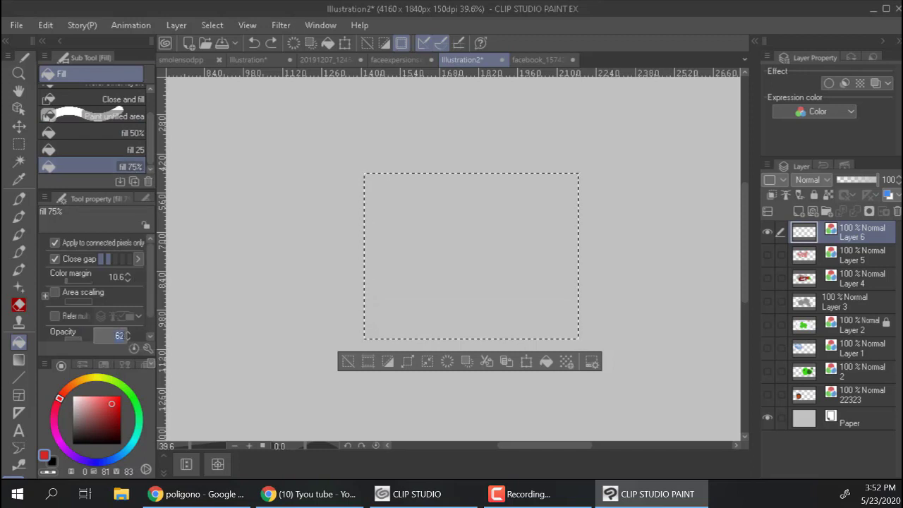
type("75")
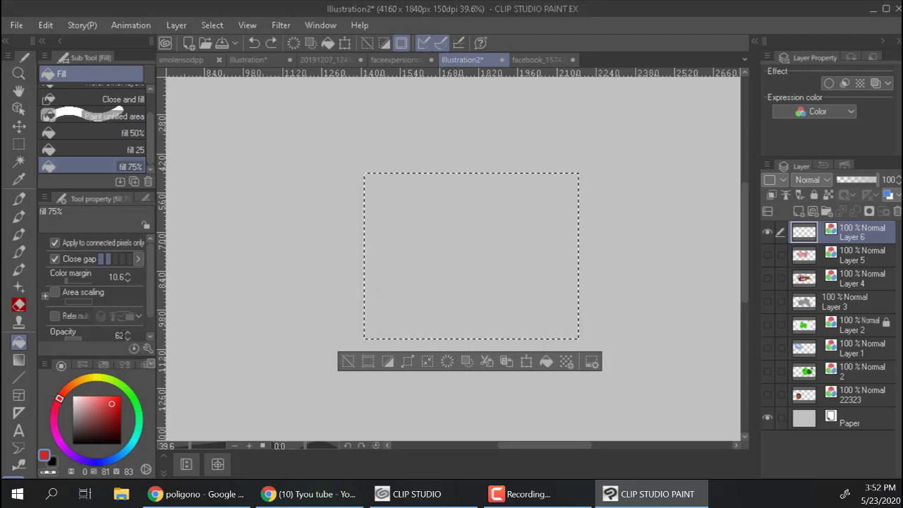
key("Return")
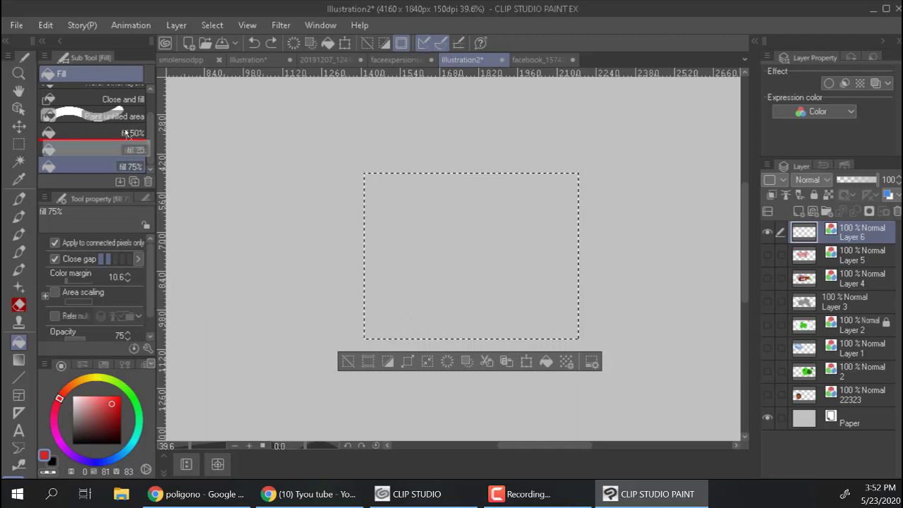
Step: Reorder the custom fill sub tools so that fill 25 comes before fill 50%
left_click_drag(120, 166, 163, 161)
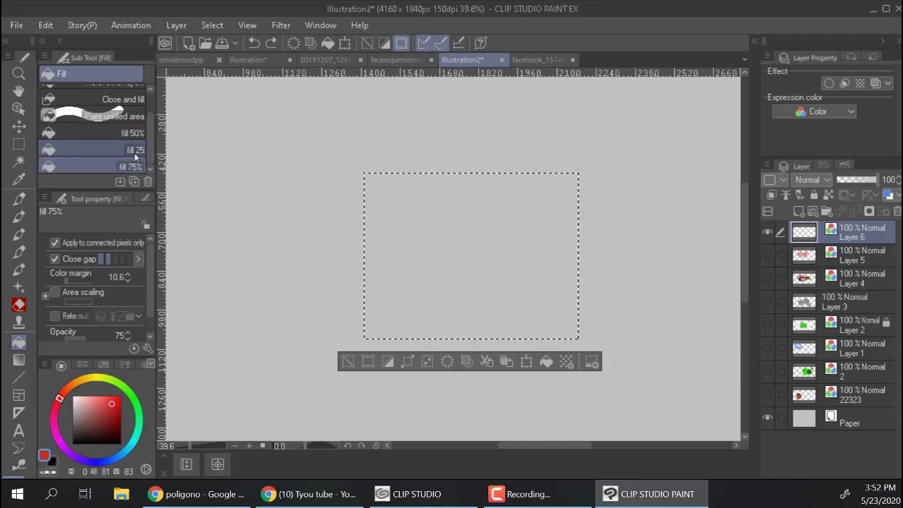
left_click_drag(126, 137, 127, 131)
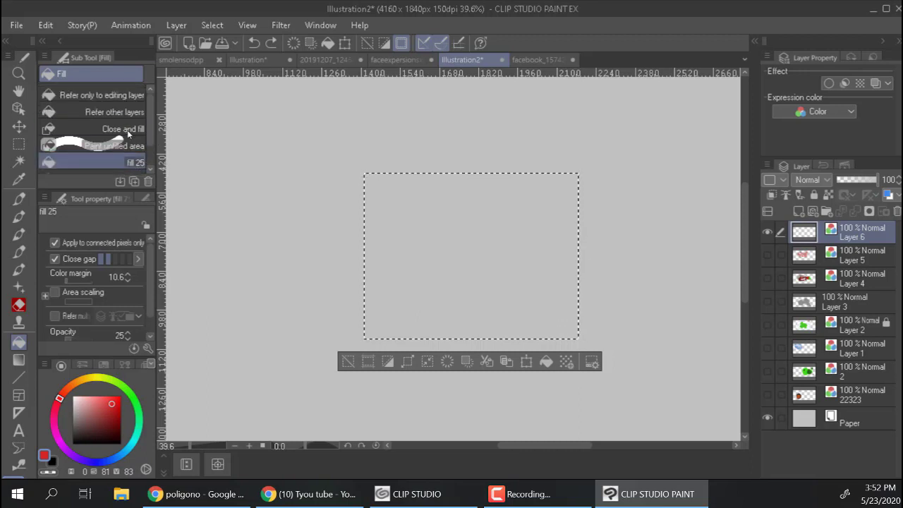
scroll(150, 142, "down", 1)
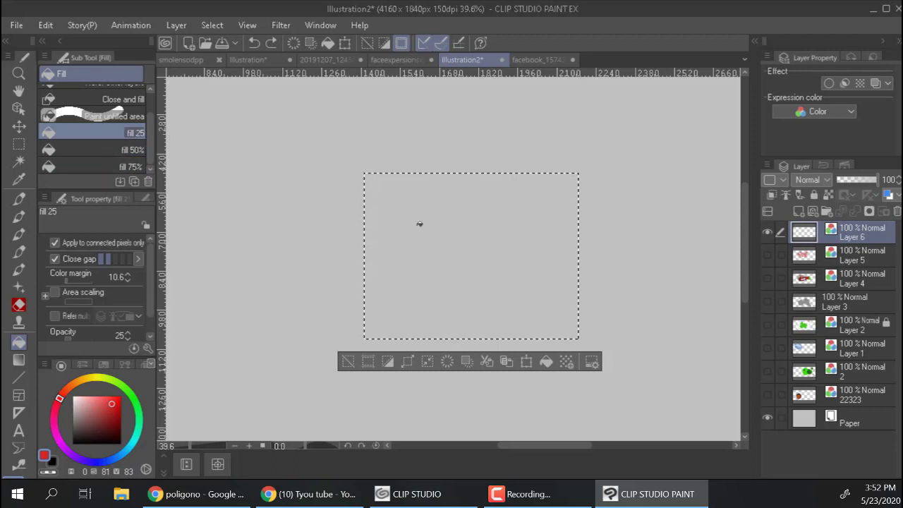
Step: Test fill 25, fill 50% and fill 75% one after another on the selected rectangle, undoing each fill
left_click(447, 230)
key("ctrl+z")
left_click(132, 149)
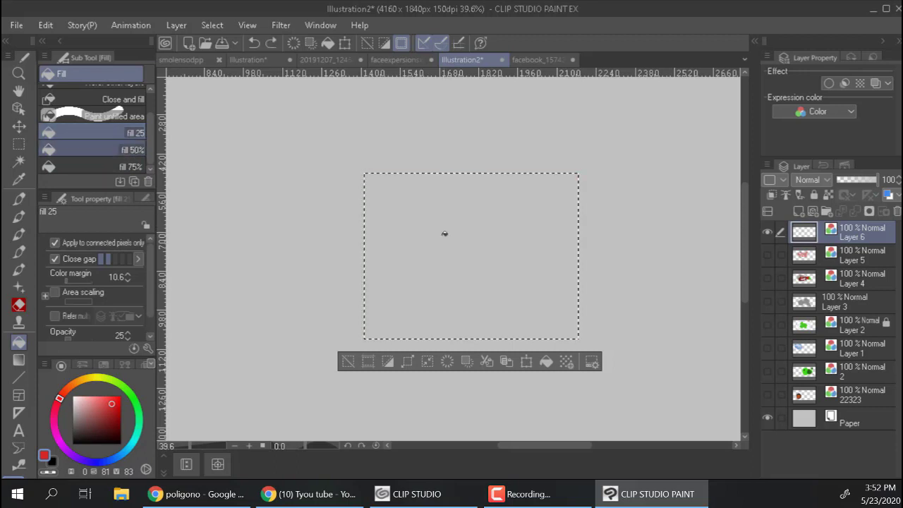
left_click(452, 230)
key("ctrl+z")
left_click(98, 167)
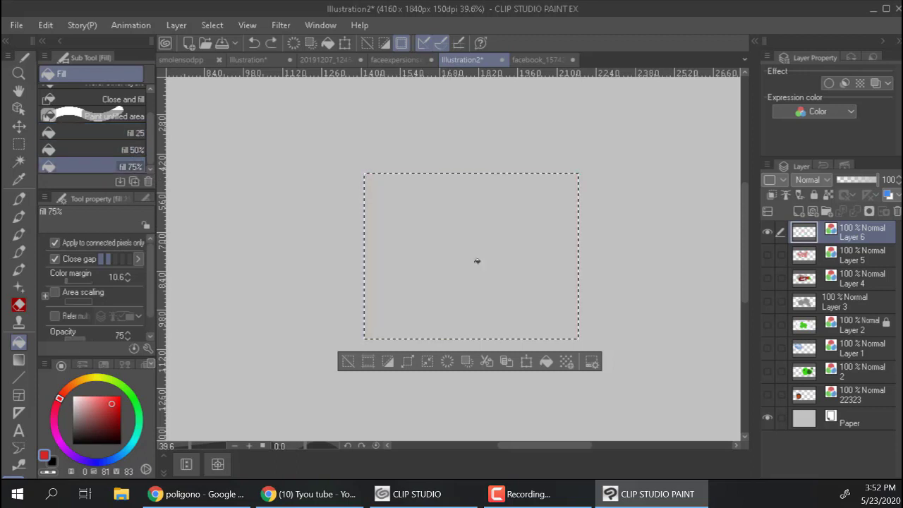
left_click(474, 260)
key("ctrl+z")
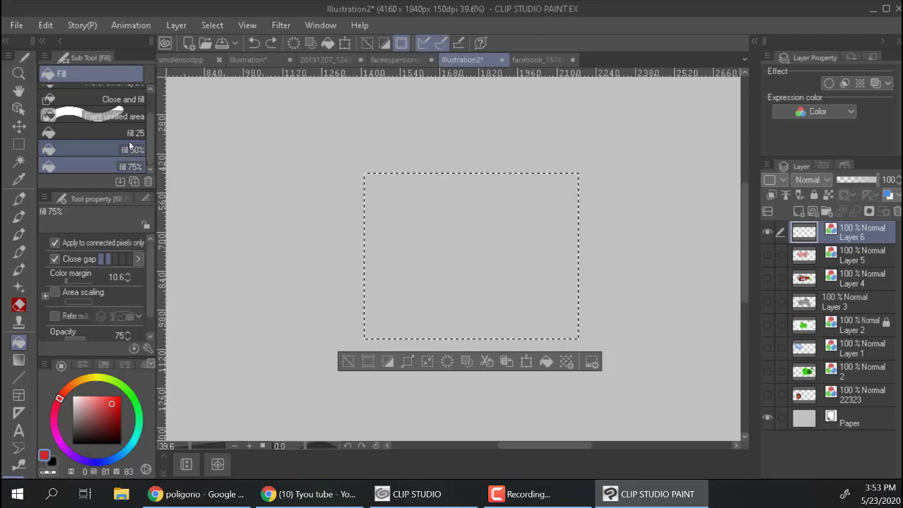
Step: Examine the smolensodpp illustration and the facebook image, and return to the Illustration2 document
left_click(187, 56)
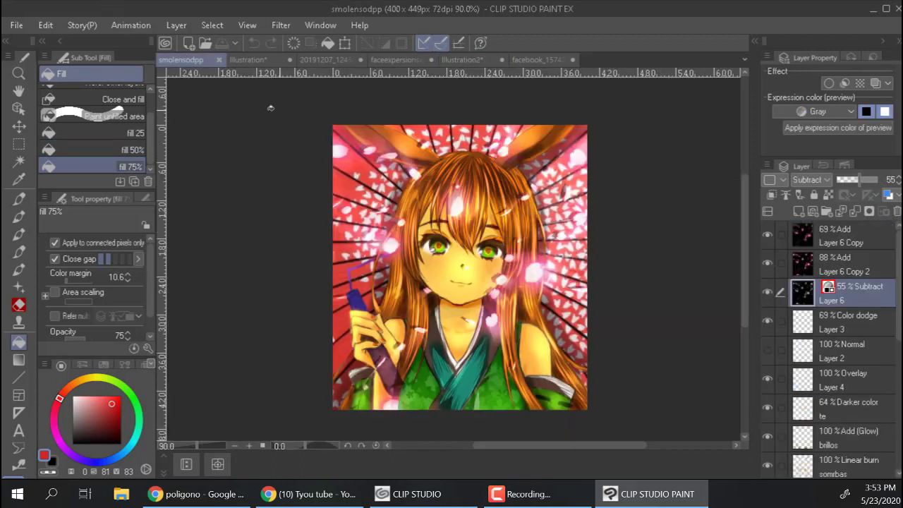
key("ctrl+space")
mouse_move(462, 250)
left_mouse_down()
mouse_move(489, 258)
mouse_move(459, 252)
left_mouse_up()
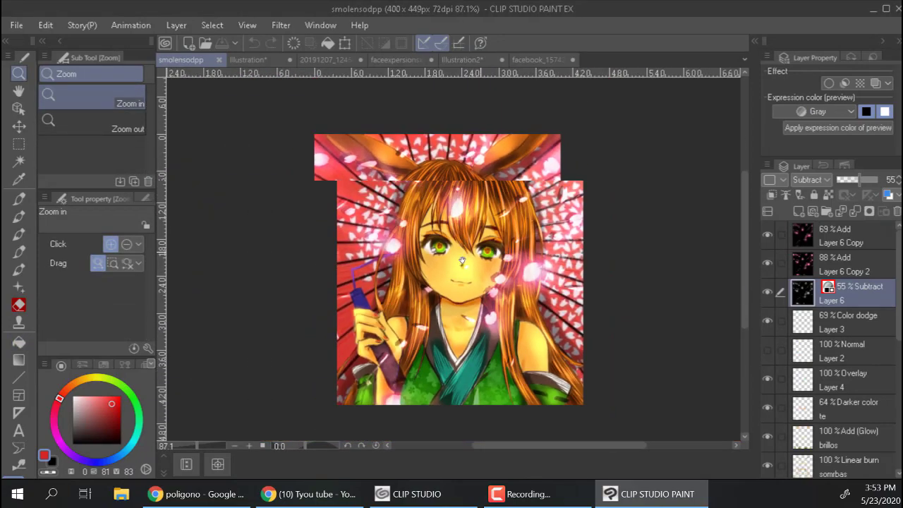
left_click(531, 60)
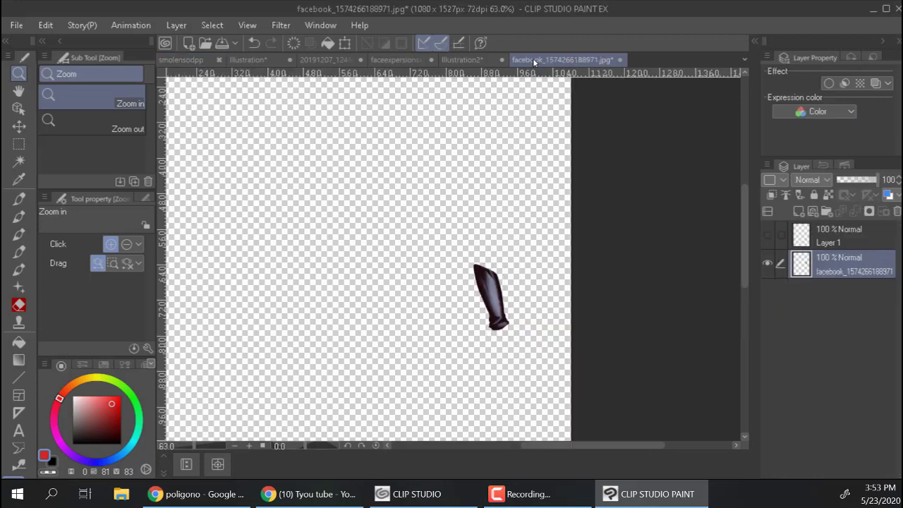
left_click(465, 60)
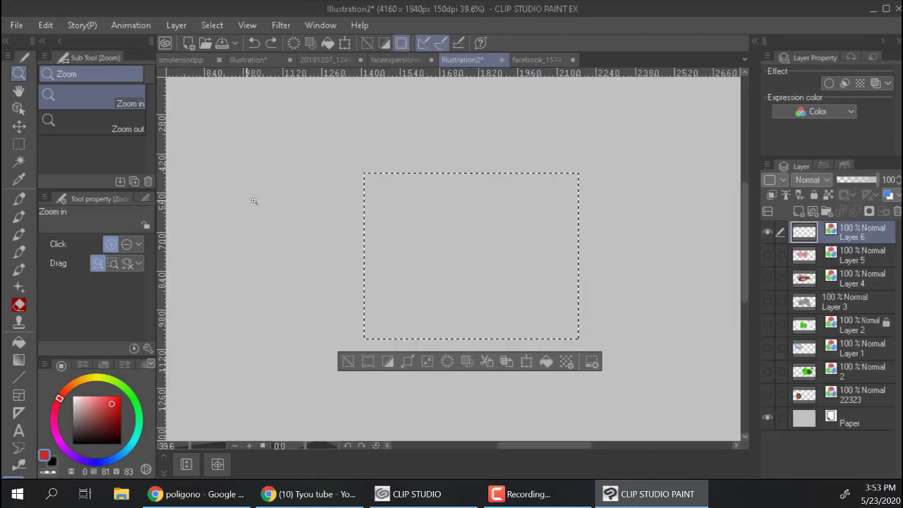
Step: Fill the selected rectangle with the Rainbow gradient running across its width
left_click(19, 360)
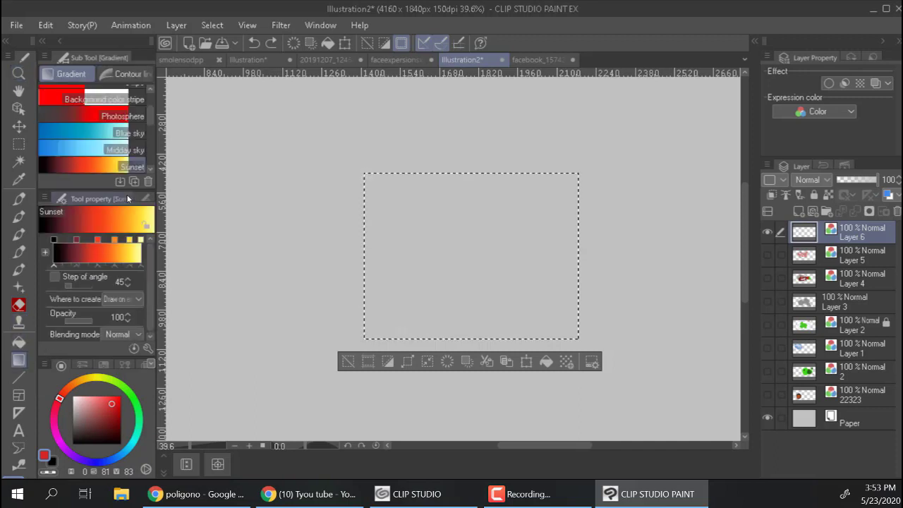
mouse_move(151, 119)
left_mouse_down()
mouse_move(152, 153)
mouse_move(150, 136)
left_mouse_up()
left_click(113, 117)
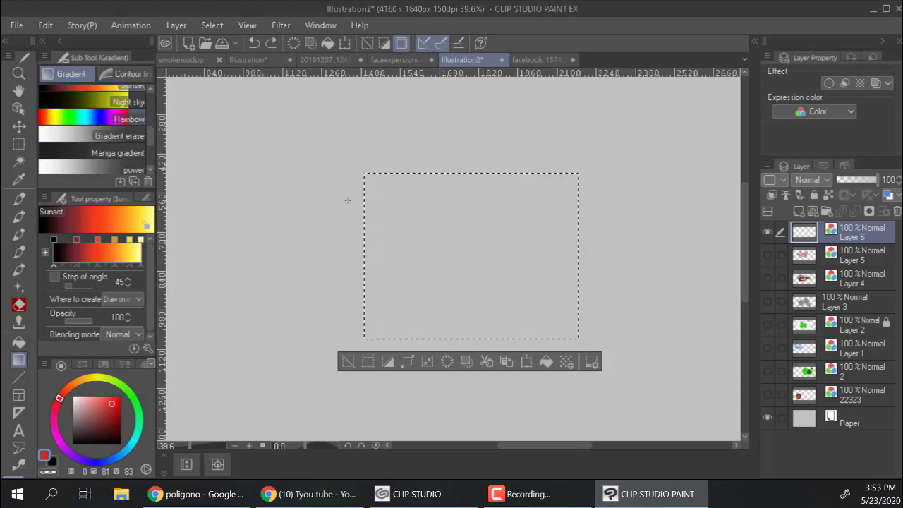
left_click_drag(572, 251, 574, 251)
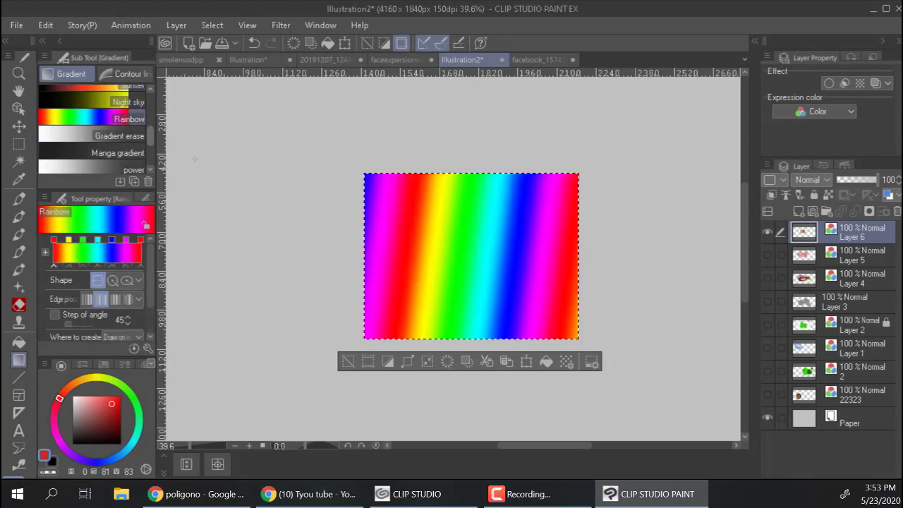
Step: Fill the rectangle with a diagonal Night sky gradient, black at lower right to yellow at upper left, and hide Layer 6
left_click(104, 105)
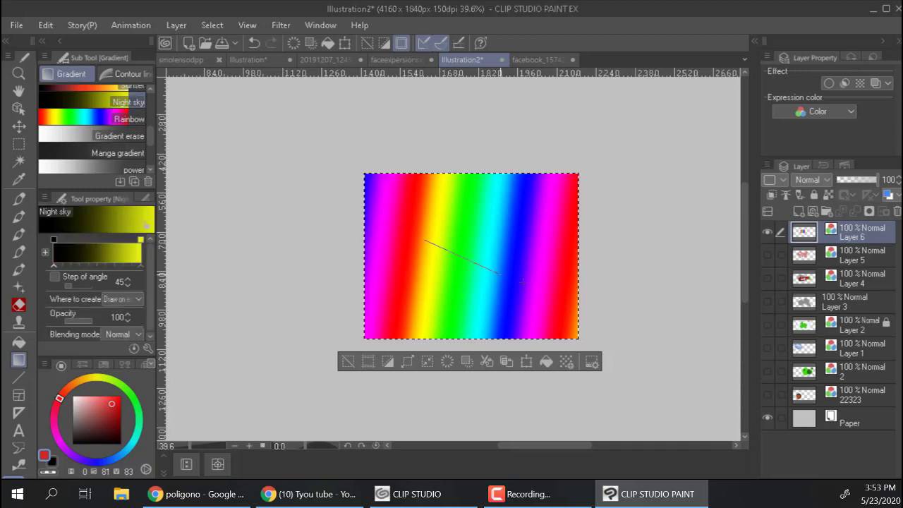
left_click_drag(522, 282, 421, 224)
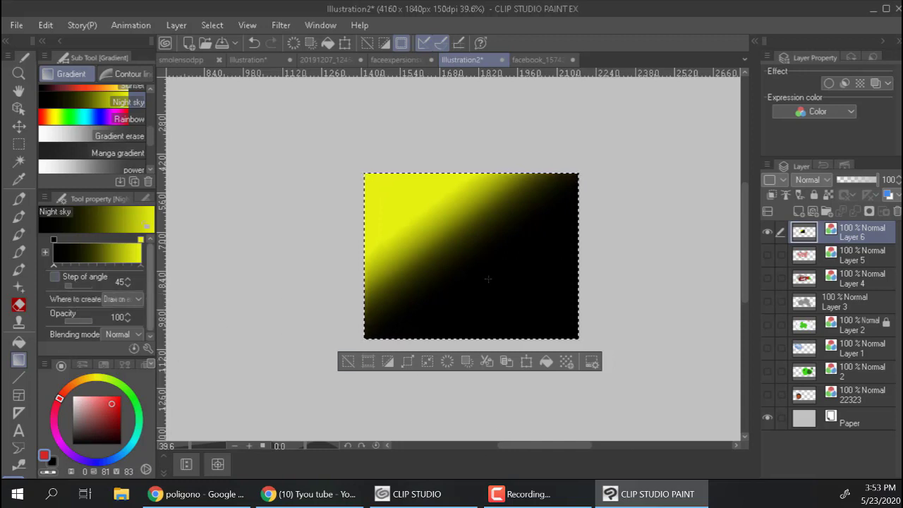
left_click(769, 233)
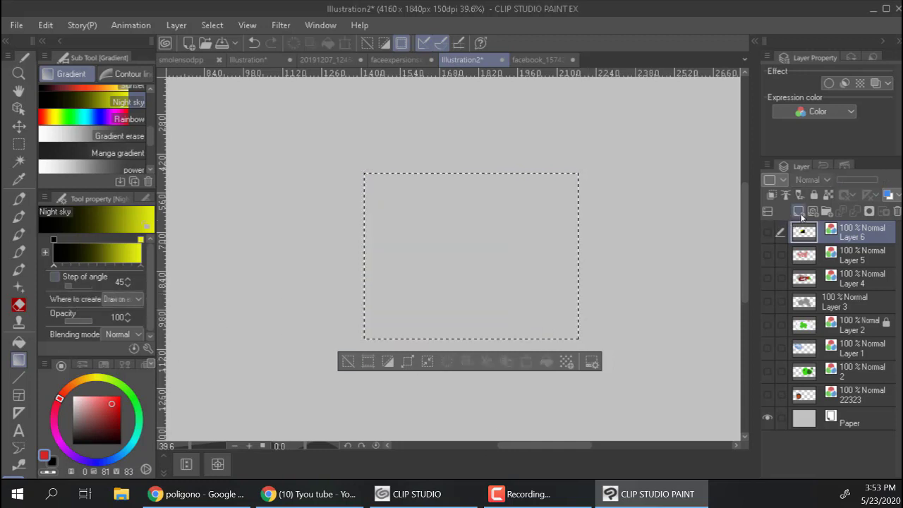
Step: Add a new layer, clear the selection, and draw two crossing straight lines at brush size 7 across the canvas
left_click(798, 212)
key("m")
left_click(240, 278)
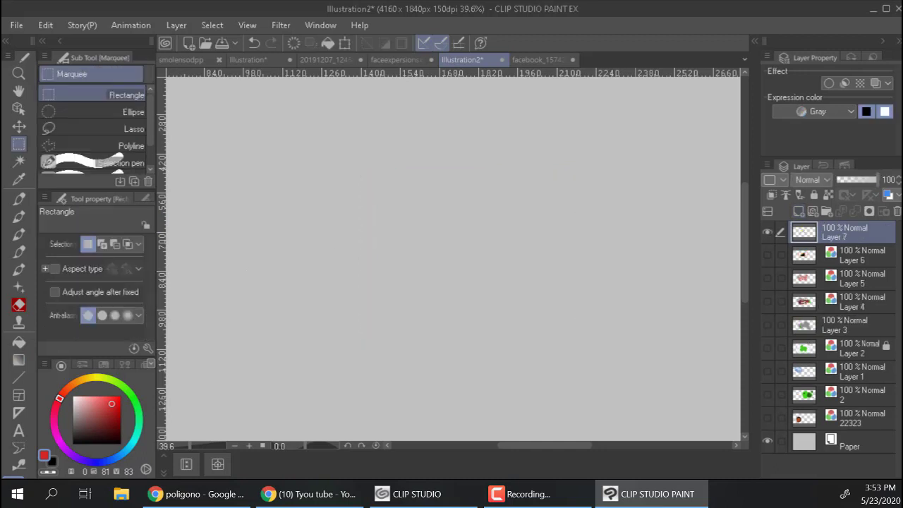
left_click(24, 378)
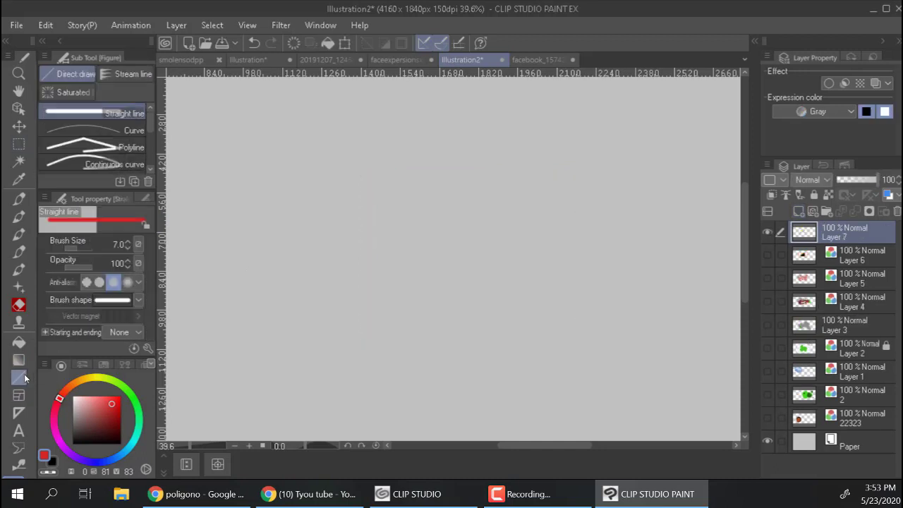
mouse_move(211, 158)
left_mouse_down()
mouse_move(257, 156)
mouse_move(534, 252)
mouse_move(550, 294)
left_mouse_up()
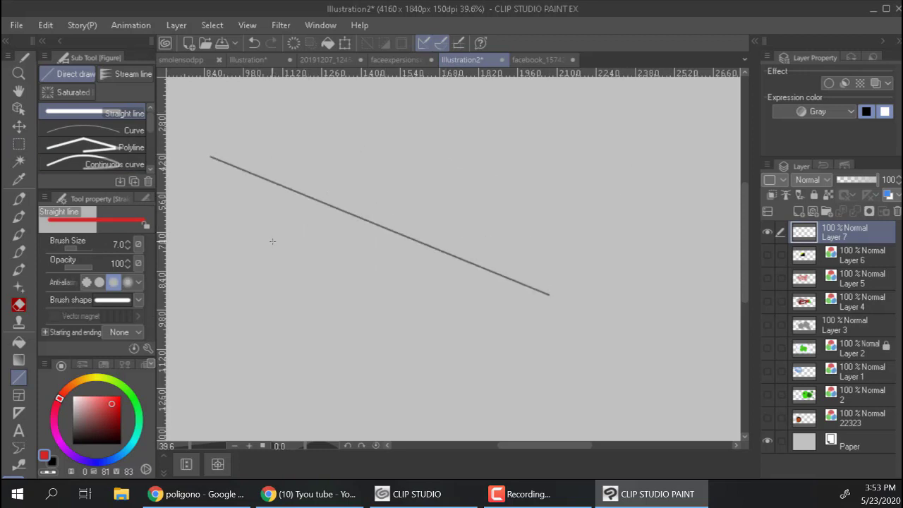
left_click_drag(260, 250, 489, 205)
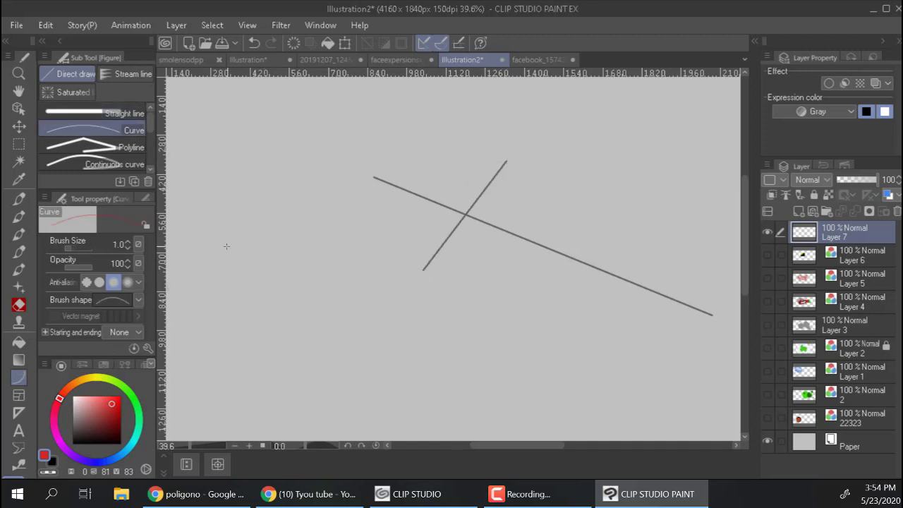
Step: Draw two short lines and one wide arc with the Curve tool at brush size 1
left_click_drag(226, 246, 456, 333)
left_click_drag(224, 177, 420, 370)
left_click(563, 155)
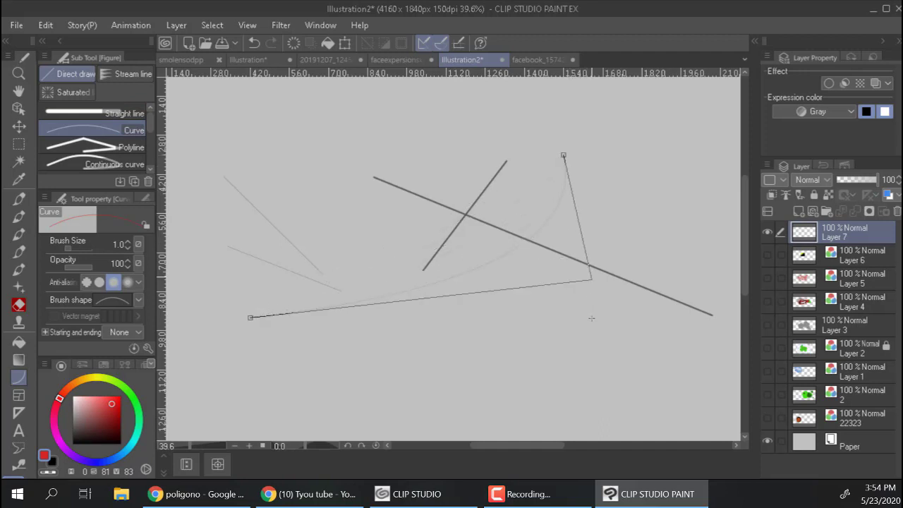
left_click(540, 395)
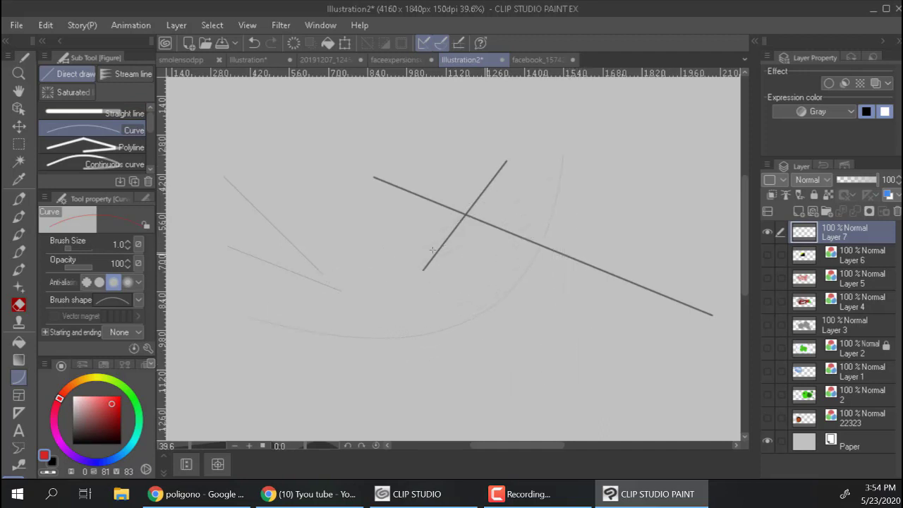
Step: Set the Curve brush size to 5 and draw a short vertical line and a large bowed curve crossing the long line
key("bracketright")
key("bracketright")
key("bracketright")
key("bracketright")
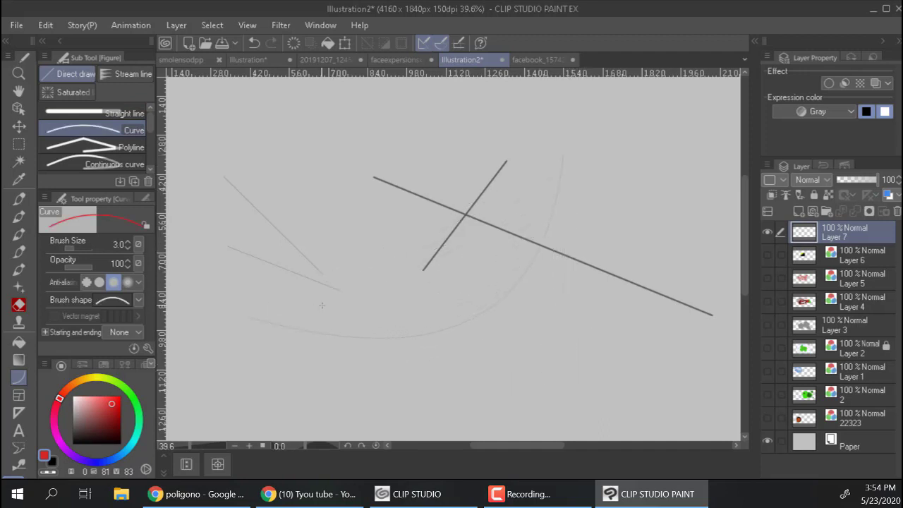
key("bracketright")
key("bracketright")
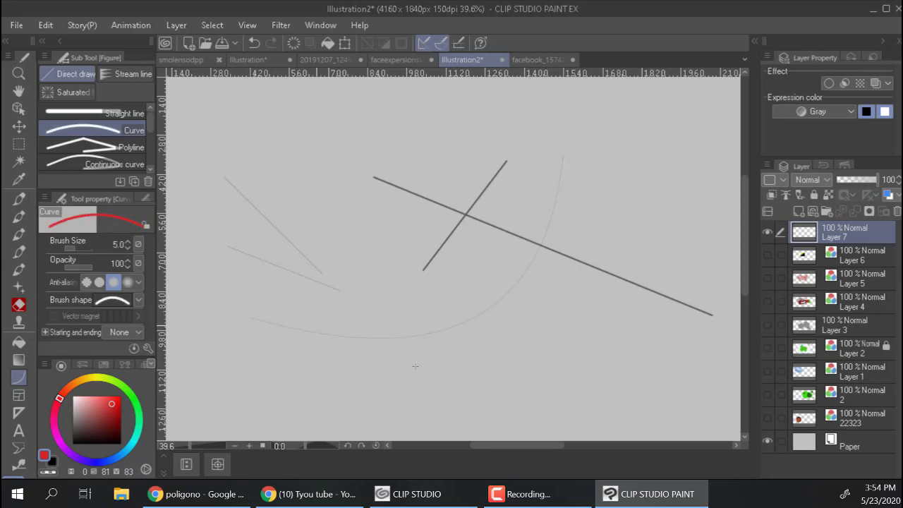
mouse_move(477, 362)
left_mouse_down()
mouse_move(484, 226)
mouse_move(473, 105)
mouse_move(476, 235)
left_mouse_up()
left_click_drag(351, 356, 607, 113)
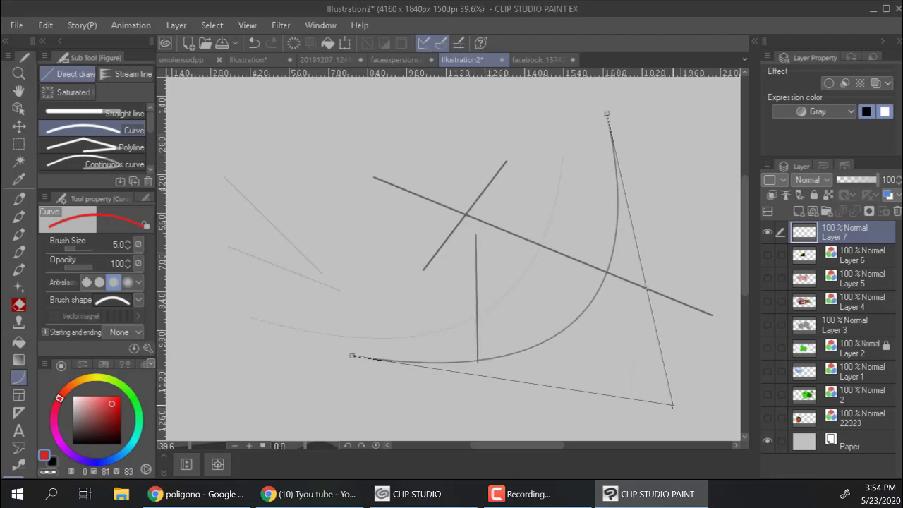
left_click(665, 374)
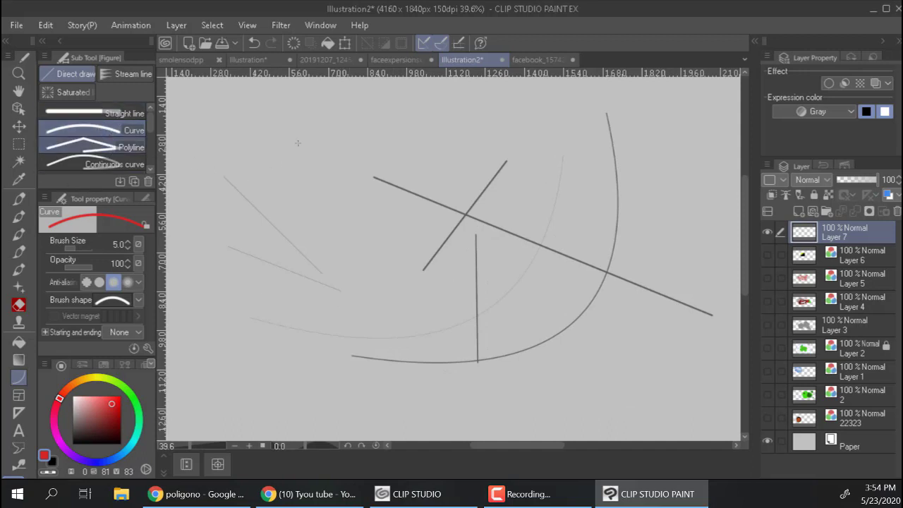
Step: Draw a closed four-sided shape with the Polyline tool at brush size 9, around the two thin short lines
left_click(115, 147)
left_click(297, 143)
left_click(239, 371)
left_click(465, 282)
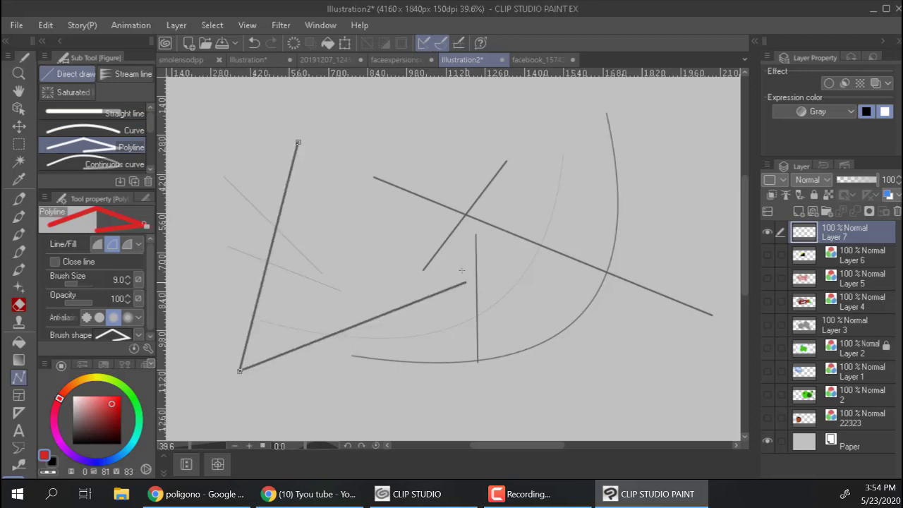
left_click(298, 142)
left_click(422, 132)
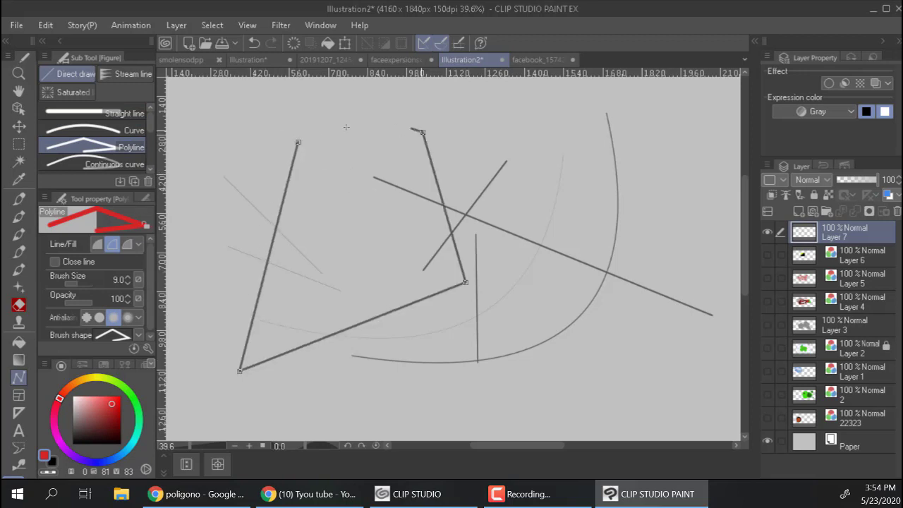
left_click(298, 142)
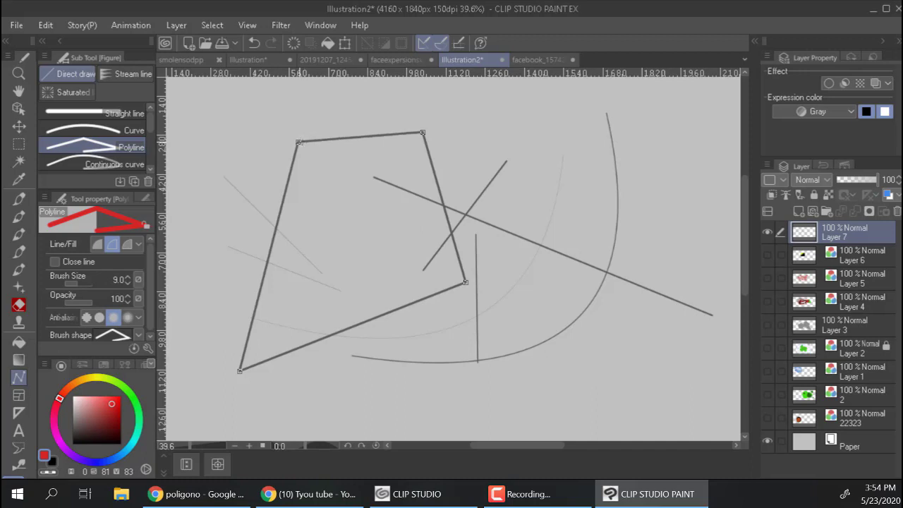
left_click(298, 142)
Step: Fill the inside of the four-sided polyline shape with the fill 75% tool
key("b")
key("w")
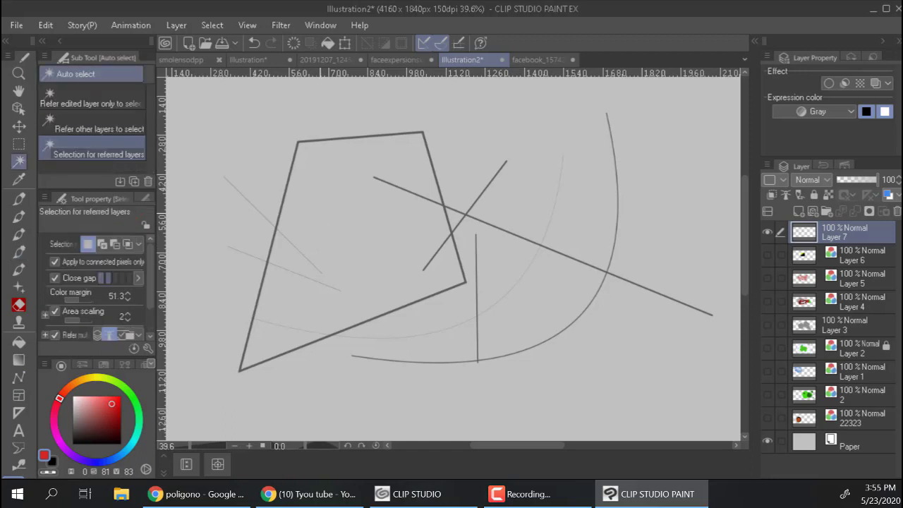
key("g")
left_click(323, 221)
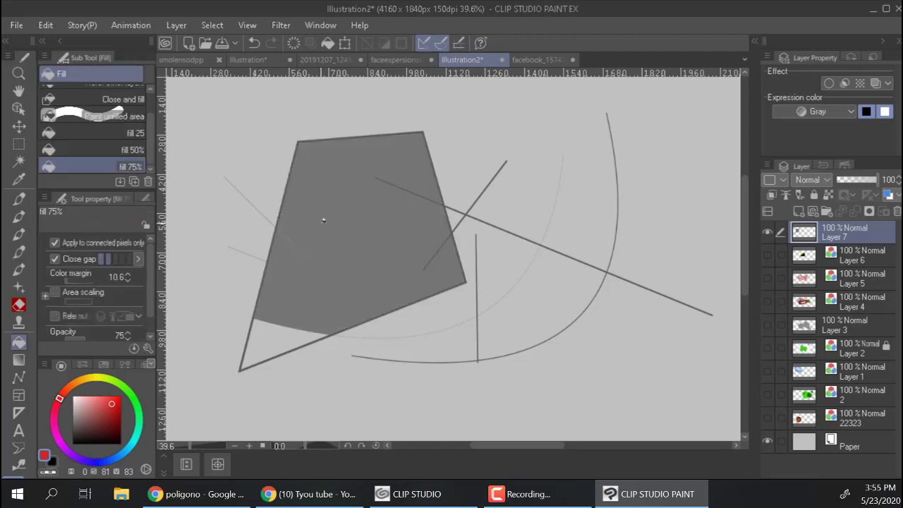
Step: Draw a winding multi-point Continuous curve at brush size 4 that starts beside the filled shape and loops through the other lines
key("u")
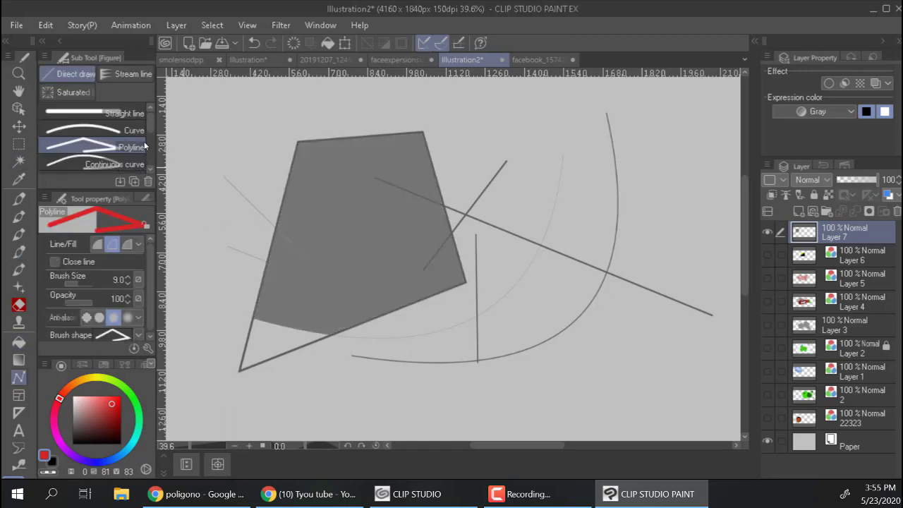
left_click(125, 164)
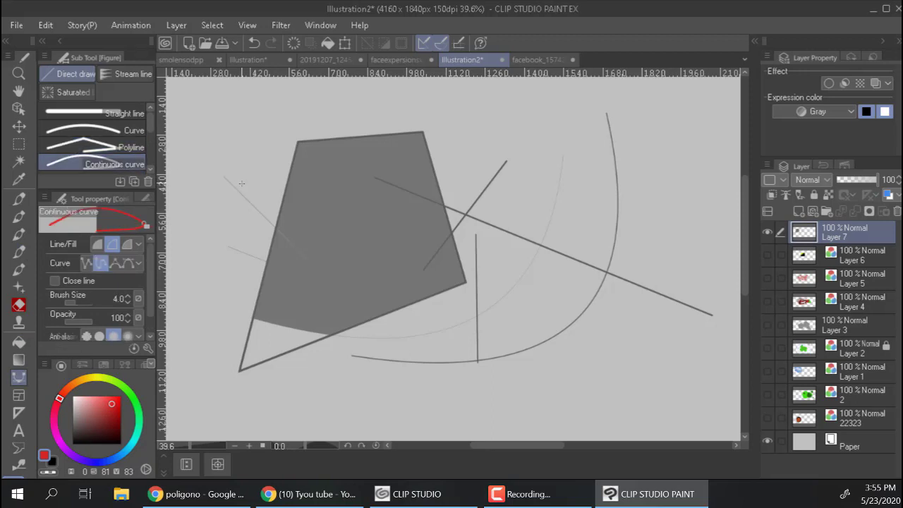
left_click(228, 192)
left_click(619, 139)
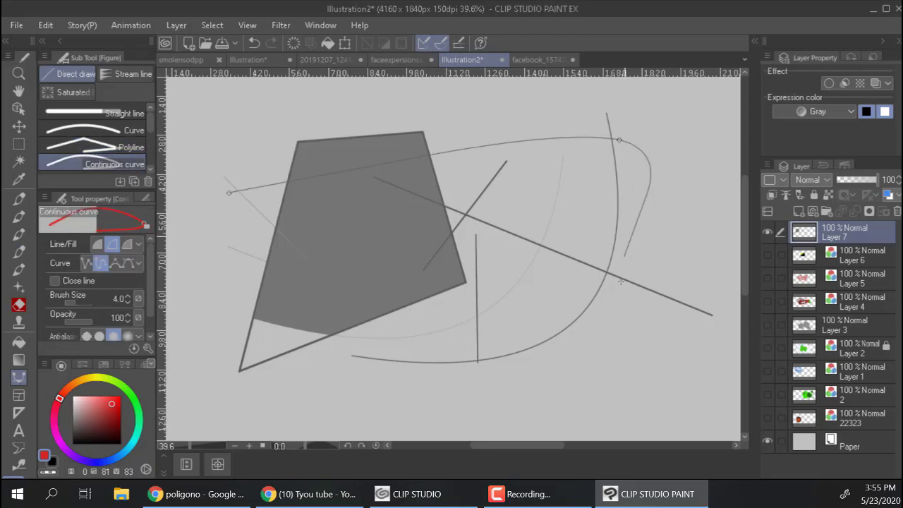
left_click(472, 341)
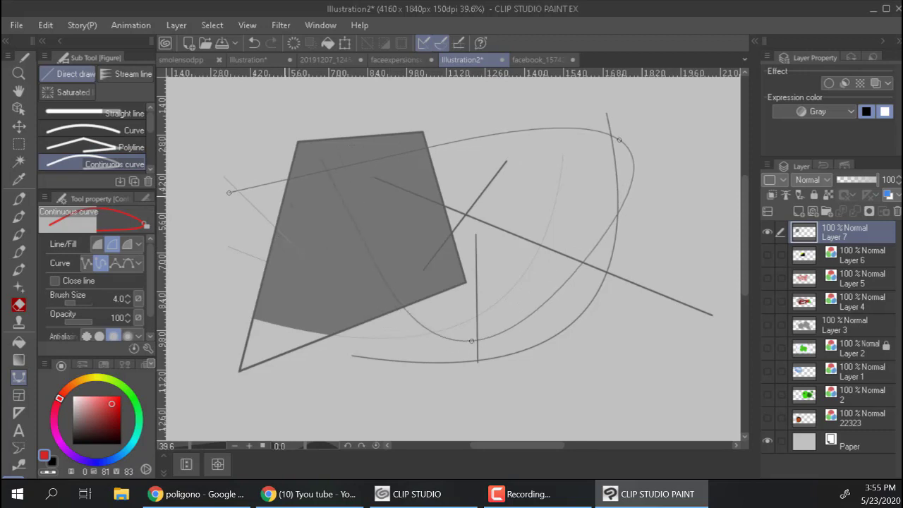
left_click_drag(423, 148, 435, 126)
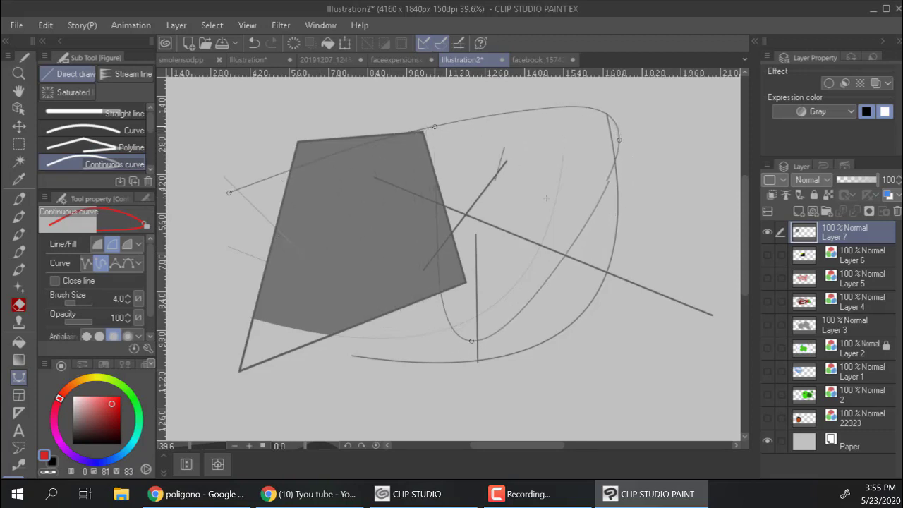
left_click(586, 261)
left_click(629, 336)
left_click(654, 203)
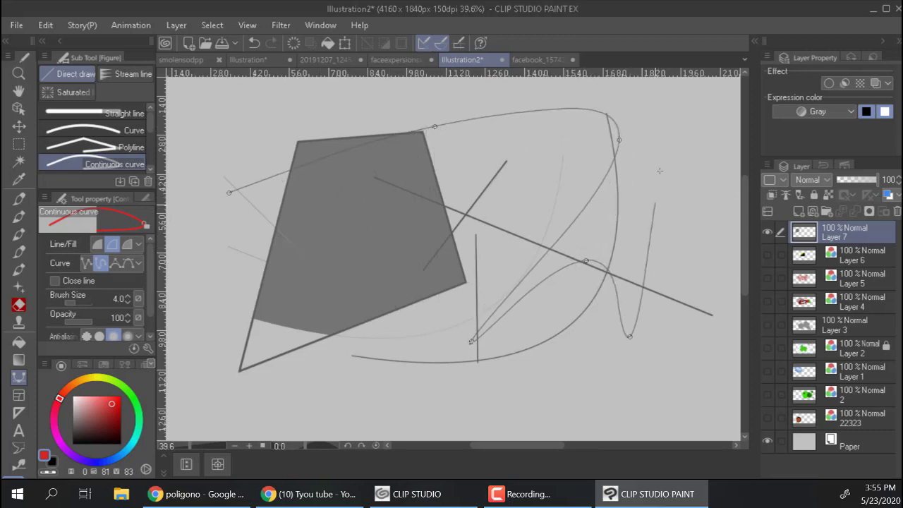
key("Return")
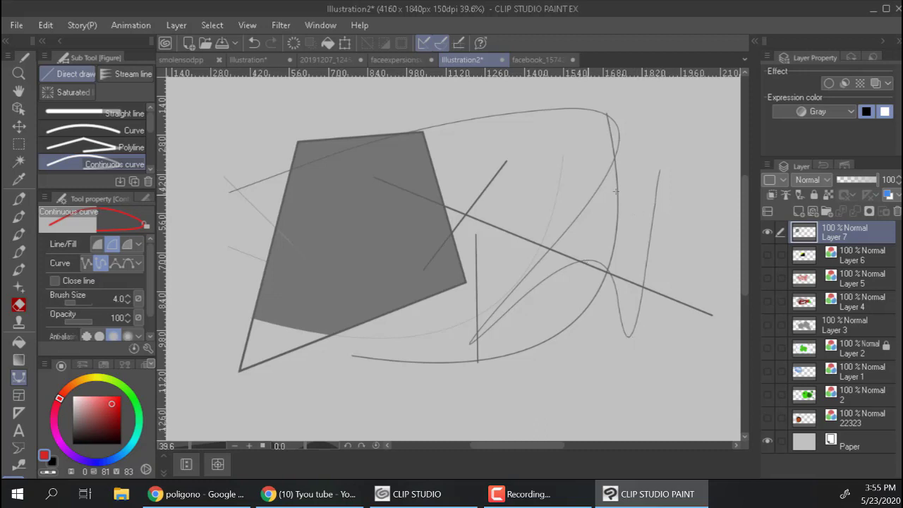
Step: Examine the smolensodpp illustration and the facebook image, and return to the Illustration2 document
left_click(180, 60)
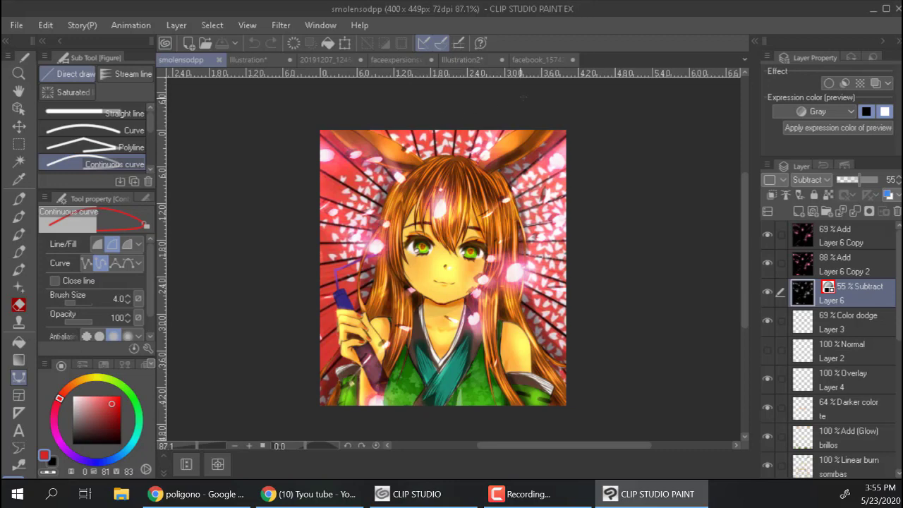
left_click(547, 60)
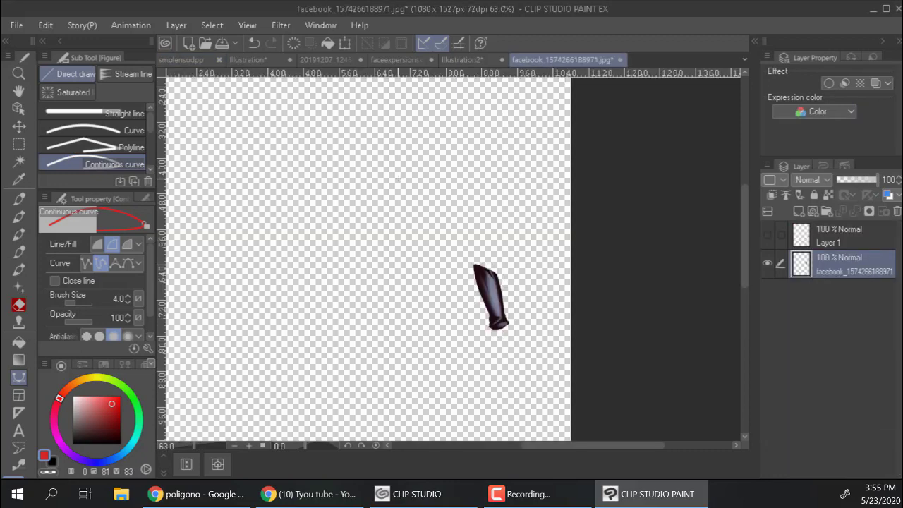
left_click(462, 60)
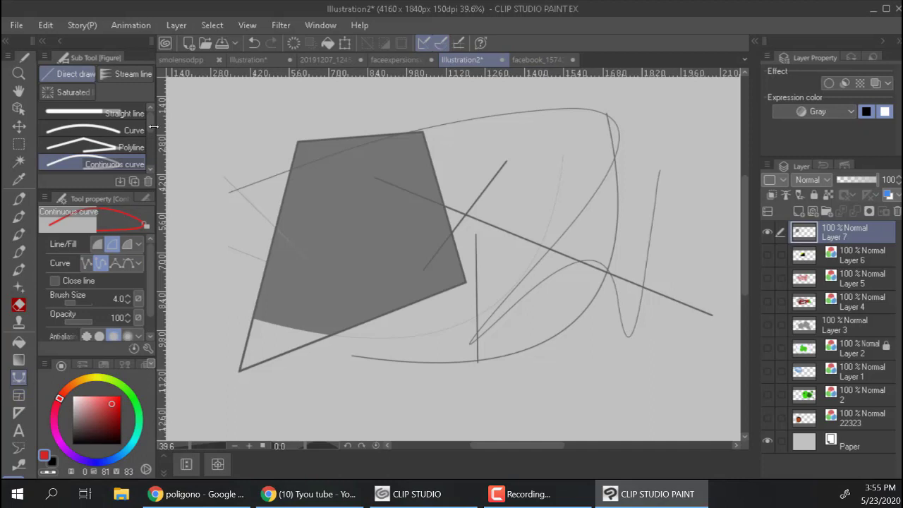
Step: Draw a tapered arc above the filled shape with the Curve 2 tool at brush size 4.5
left_click_drag(149, 139, 145, 161)
left_click(124, 151)
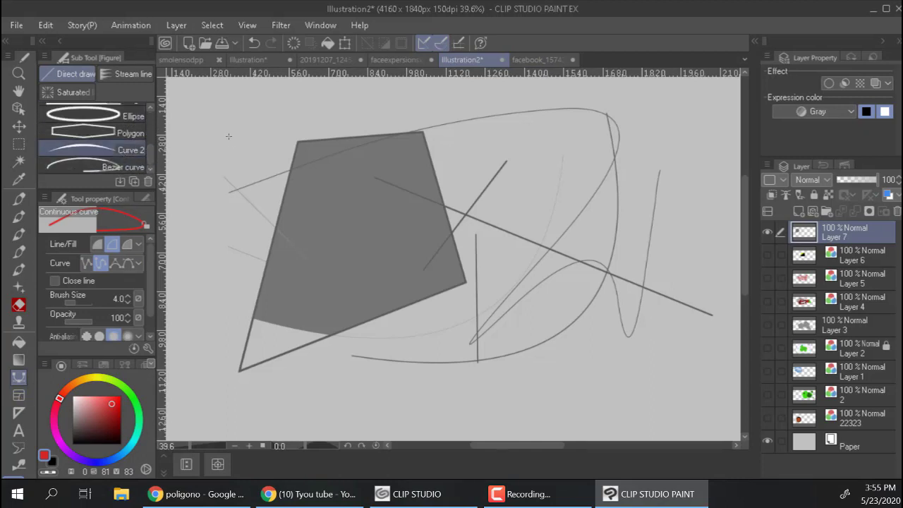
left_click_drag(220, 135, 442, 115)
left_click(416, 111)
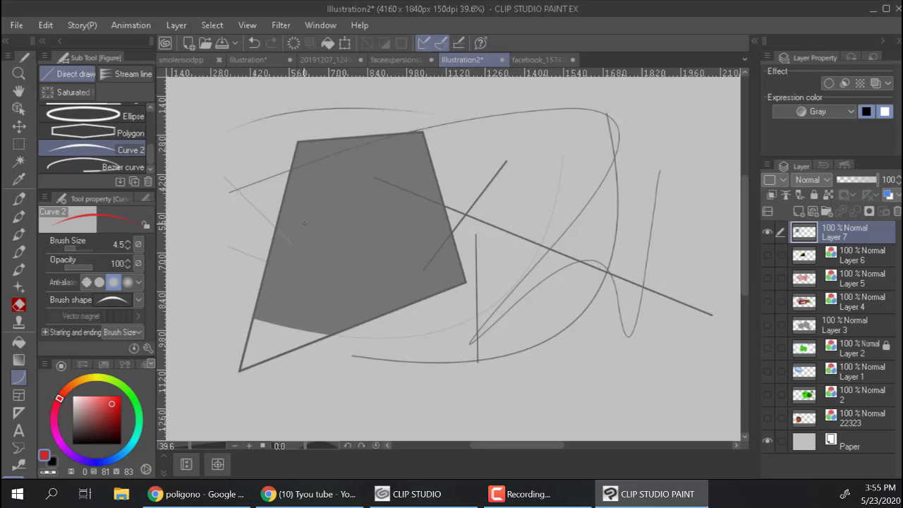
Step: Look over the Frame border and Ruler tools, and hide Layer 7
left_click(19, 396)
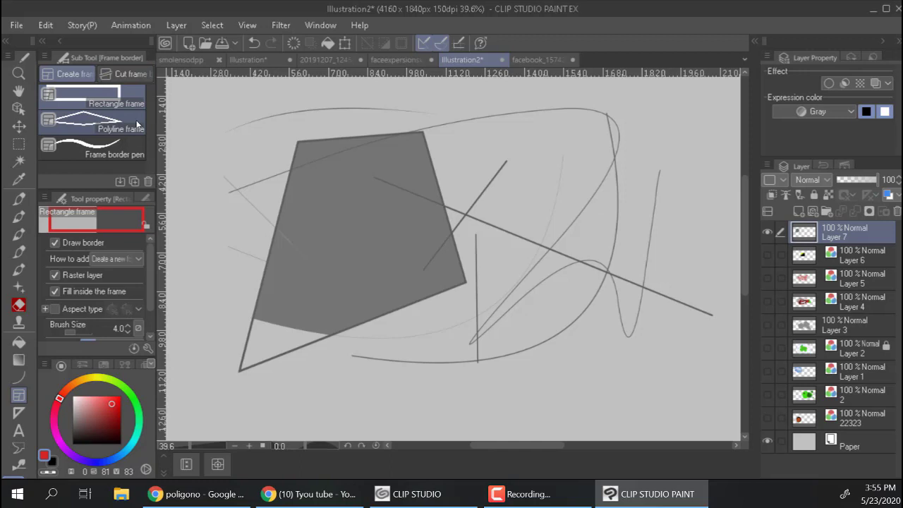
left_click(19, 414)
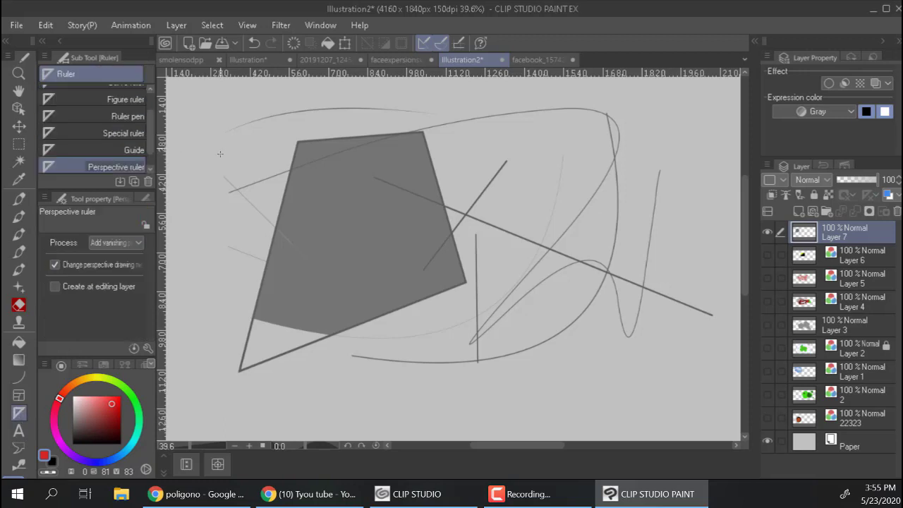
key("slash")
left_click_drag(505, 280, 444, 280)
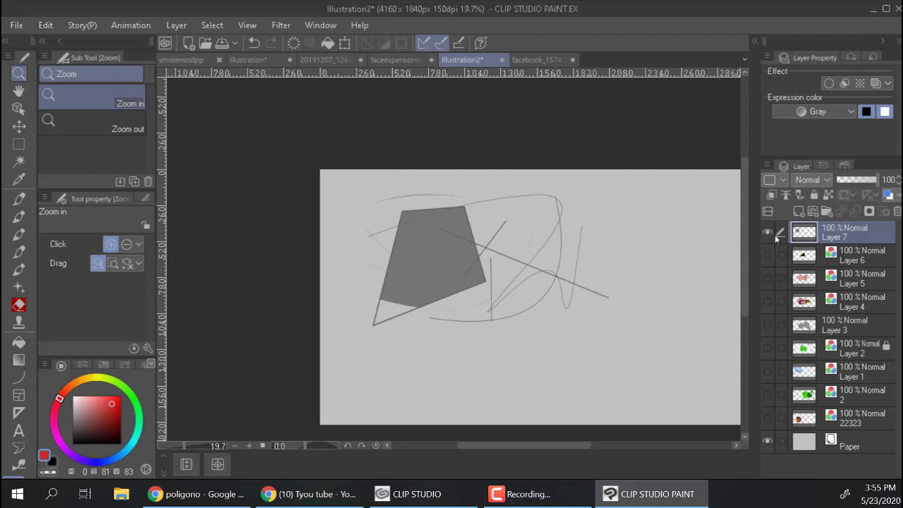
left_click(765, 235)
mouse_move(655, 244)
left_mouse_down()
mouse_move(562, 244)
mouse_move(518, 228)
left_mouse_up()
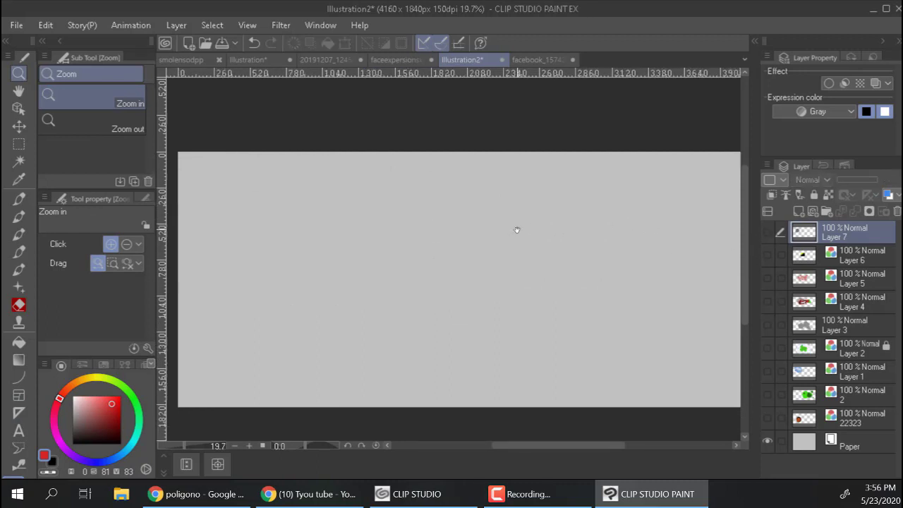
Step: Examine the Create frame and Cut frame sub tools and the Perspective ruler settings with the whole canvas in view
left_click(19, 395)
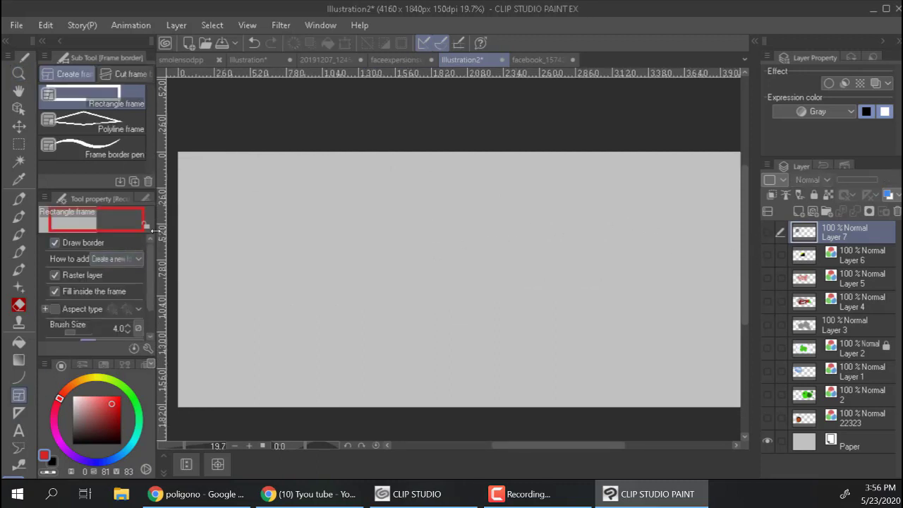
left_click(117, 72)
left_click(74, 75)
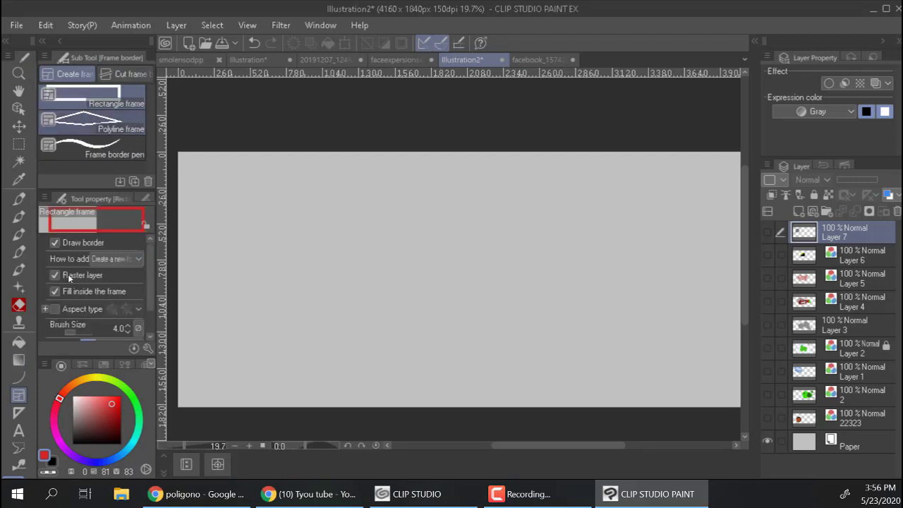
left_click(19, 413)
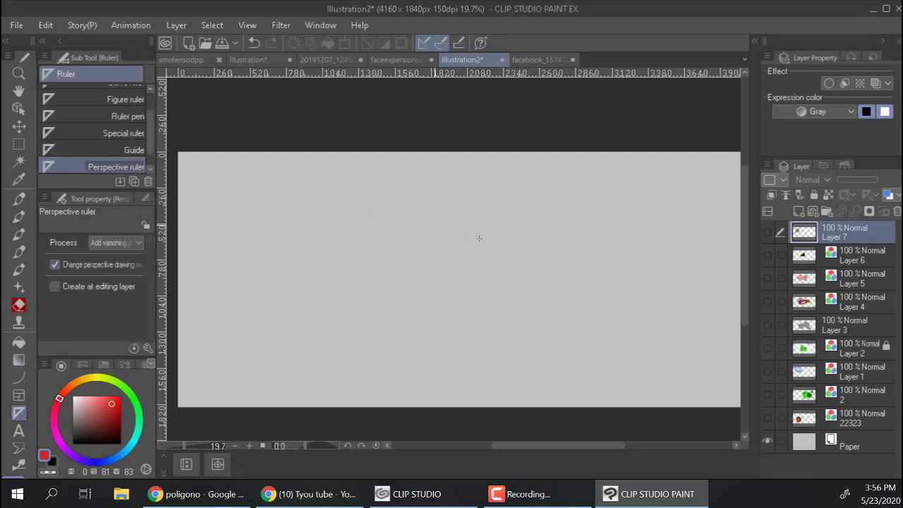
mouse_move(525, 253)
left_mouse_down()
mouse_move(514, 236)
mouse_move(523, 249)
left_mouse_up()
key("ctrl+space")
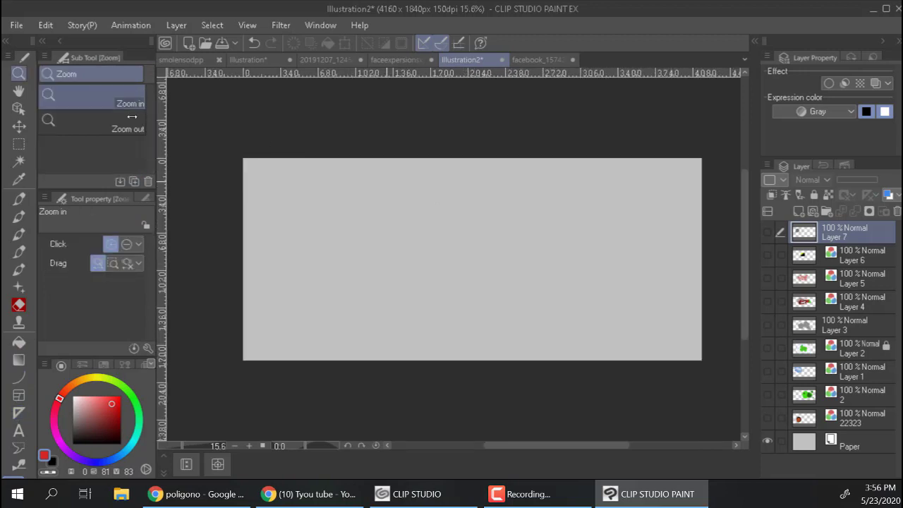
Step: Create a perspective ruler with two vanishing points near the canvas centre using the Perspective ruler's add vanishing point process
left_click(19, 413)
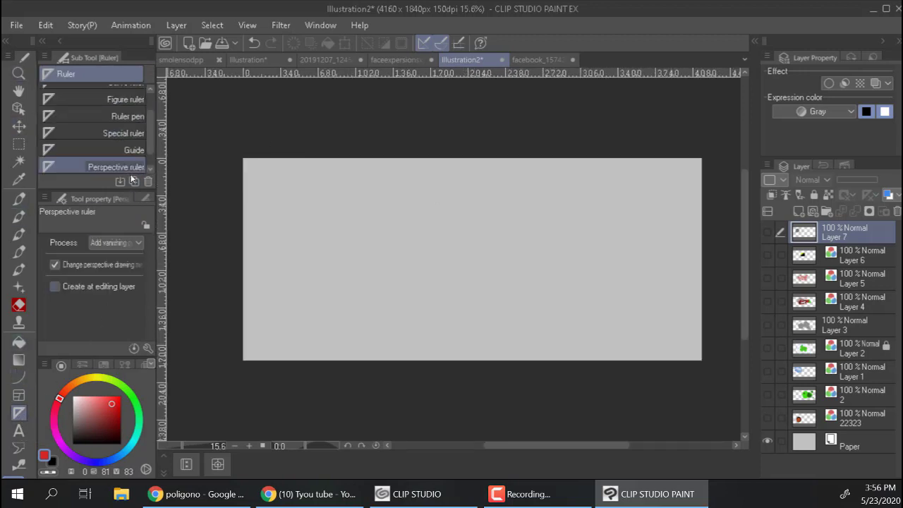
left_click_drag(566, 249, 584, 284)
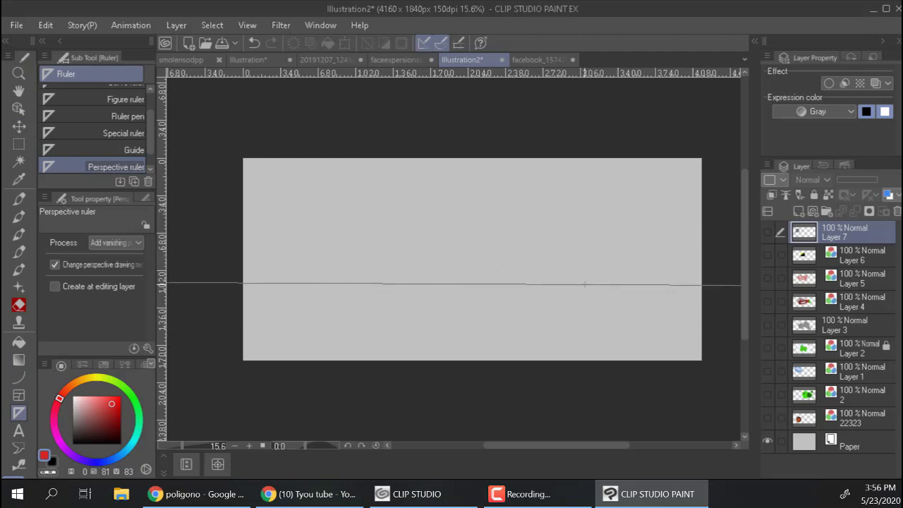
left_click_drag(441, 217, 514, 306)
left_click_drag(346, 247, 309, 220)
left_click_drag(562, 229, 482, 307)
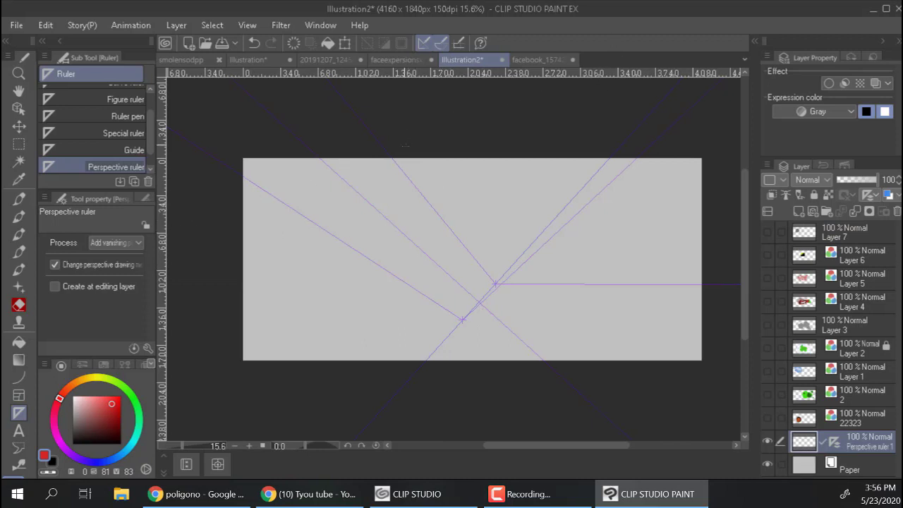
scroll(151, 98, "up", 2)
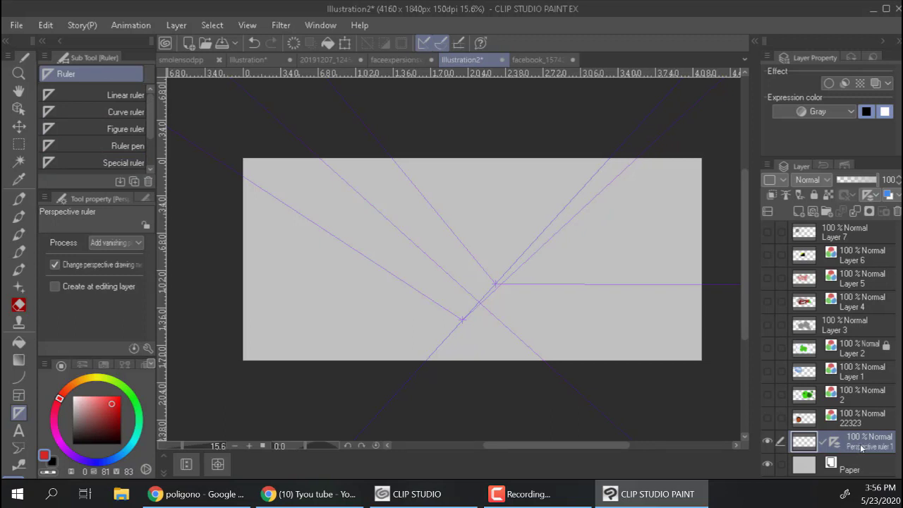
Step: Draw strokes along the perspective ruler's guide lines with the Creepy Scrawly 2 pen, starting at brush size 100
key("p")
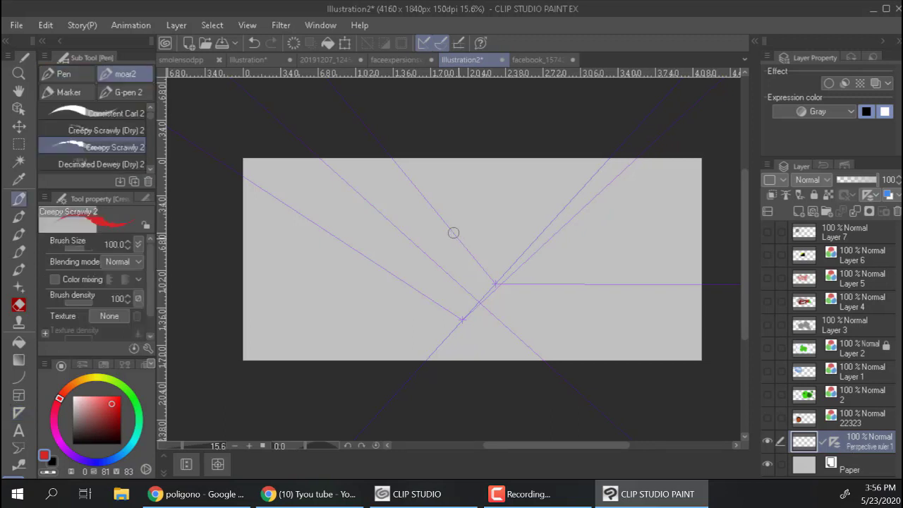
mouse_move(445, 220)
left_mouse_down()
mouse_move(405, 166)
mouse_move(473, 259)
mouse_move(601, 182)
left_mouse_up()
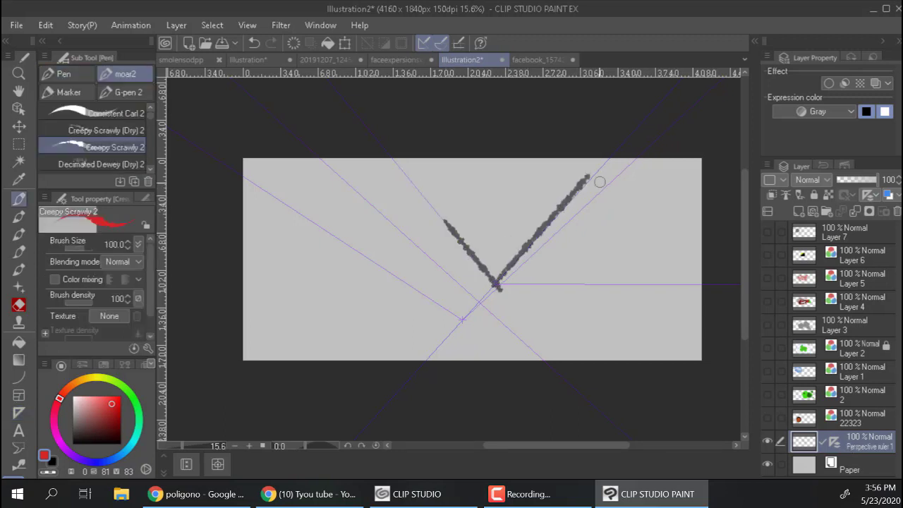
left_click_drag(498, 280, 650, 172)
left_click_drag(514, 278, 705, 288)
left_click_drag(474, 295, 554, 360)
key("bracketleft")
mouse_move(457, 321)
left_mouse_down()
mouse_move(415, 283)
mouse_move(272, 160)
left_mouse_up()
key("bracketright")
left_click_drag(303, 218, 492, 338)
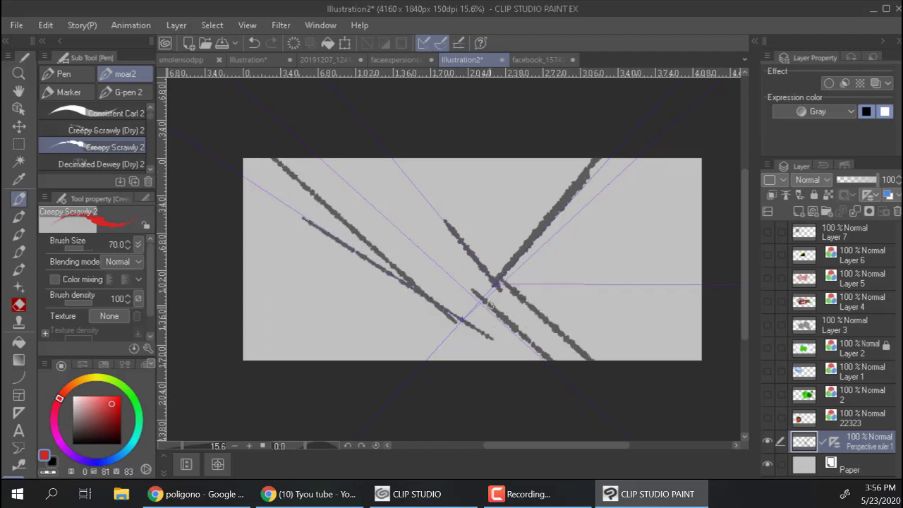
Step: Add more strokes converging on the vanishing points with Creepy Scrawly 2, enlarging the brush to 150 for the lower diagonal
left_click_drag(480, 290, 366, 193)
key("bracketright")
key("bracketright")
left_click_drag(388, 158, 463, 247)
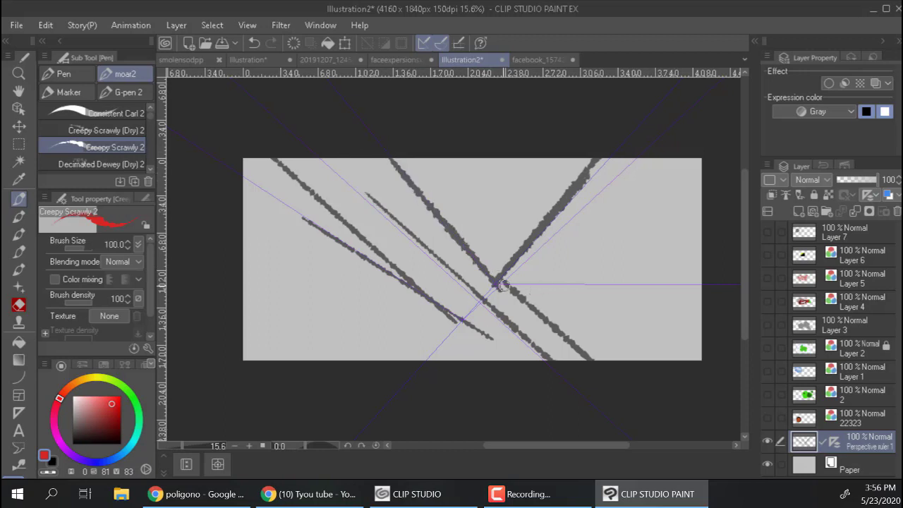
left_click_drag(504, 286, 679, 278)
left_click_drag(502, 278, 648, 217)
key("bracketright")
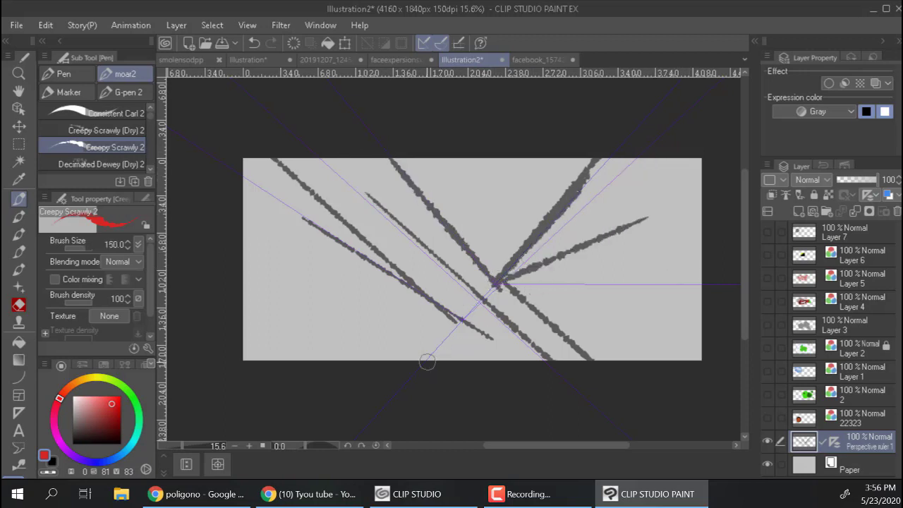
left_click_drag(429, 362, 531, 243)
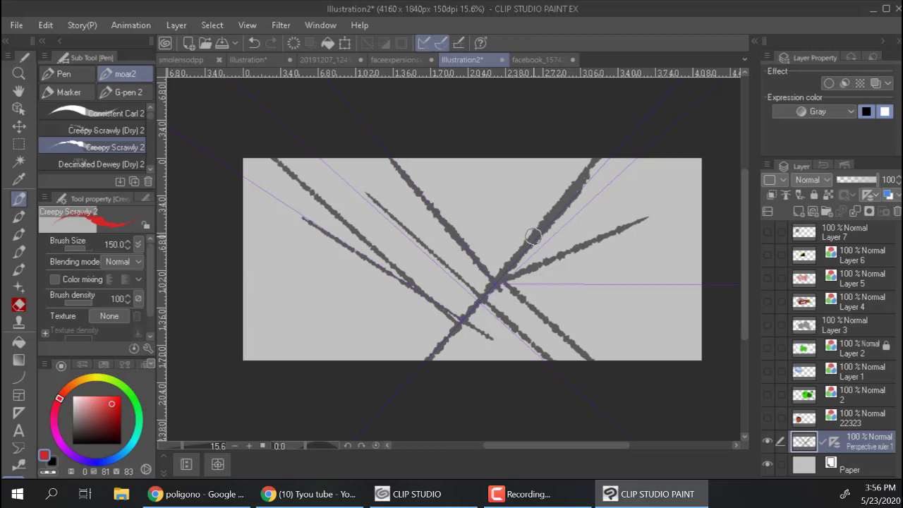
Step: Draw thicker perspective strokes through the upper-left diagonal and from the vanishing point toward the right edge, with the brush enlarged to 250
key("bracketright")
key("bracketright")
key("bracketright")
mouse_move(323, 159)
left_mouse_down()
mouse_move(462, 276)
mouse_move(498, 285)
left_mouse_up()
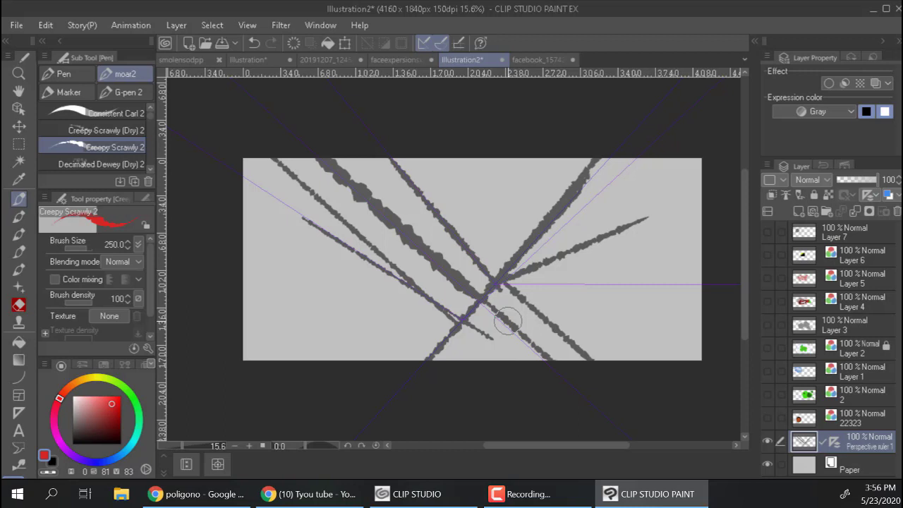
mouse_move(503, 285)
left_mouse_down()
mouse_move(595, 285)
mouse_move(706, 265)
left_mouse_up()
left_click_drag(529, 275, 627, 165)
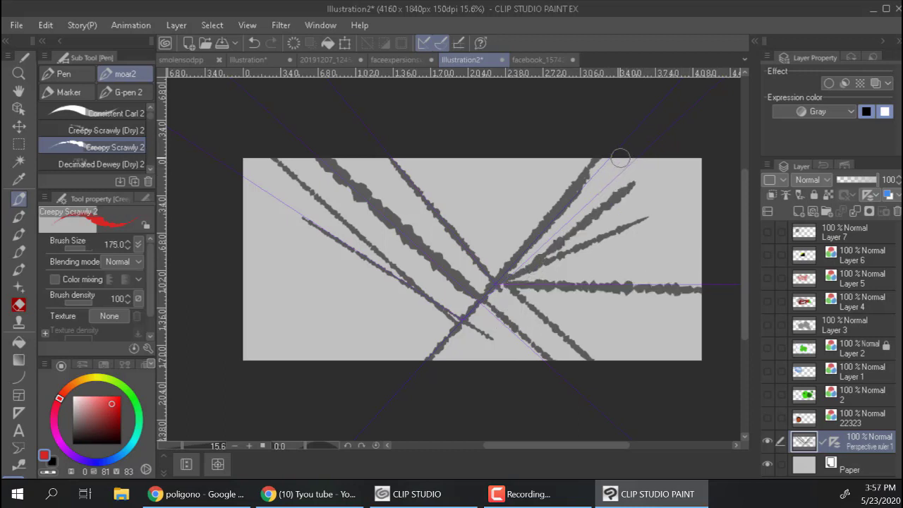
Step: Look over the Ruler sub tools, and toggle the canvas rulers off and back on
left_click(19, 414)
scroll(151, 109, "up", 1)
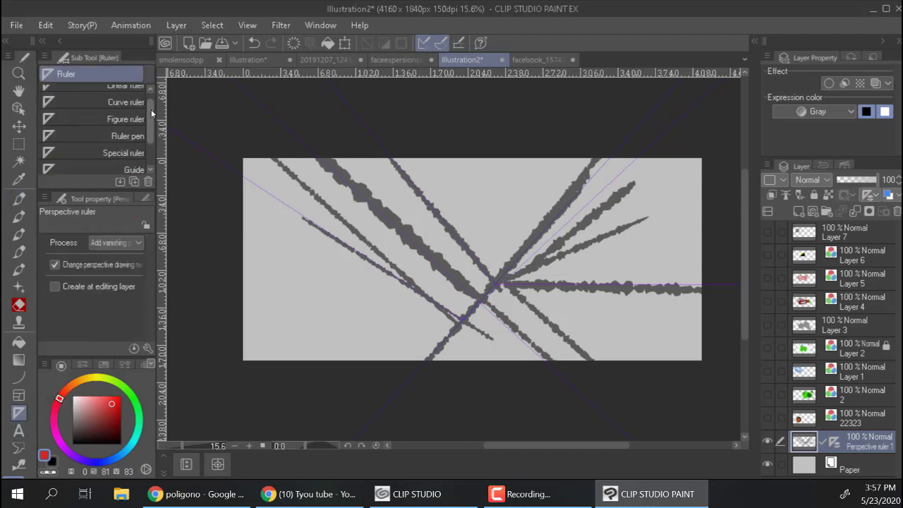
scroll(151, 110, "up", 1)
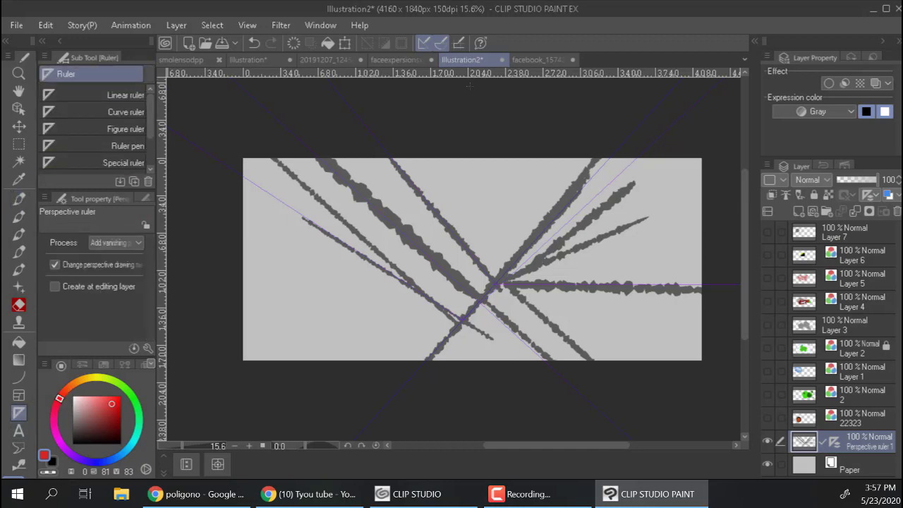
key("ctrl+r")
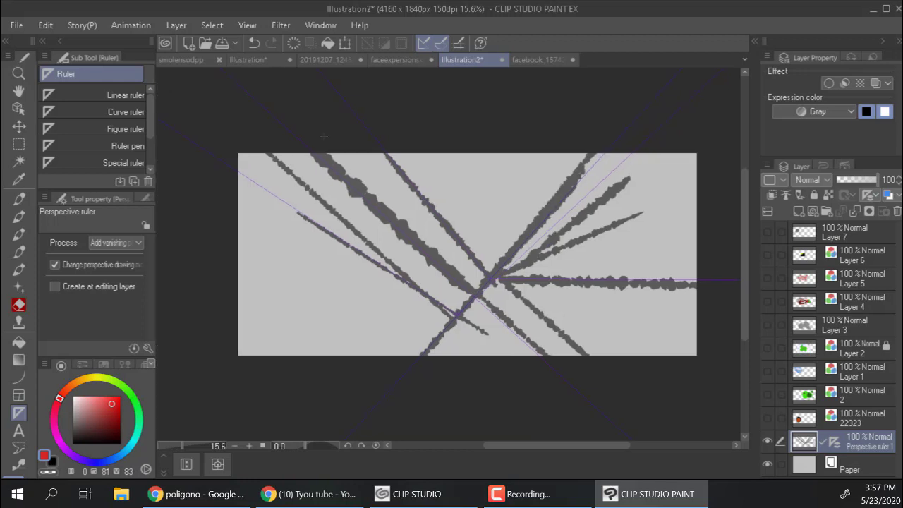
key("ctrl+r")
key("ctrl+r")
key("ctrl+r")
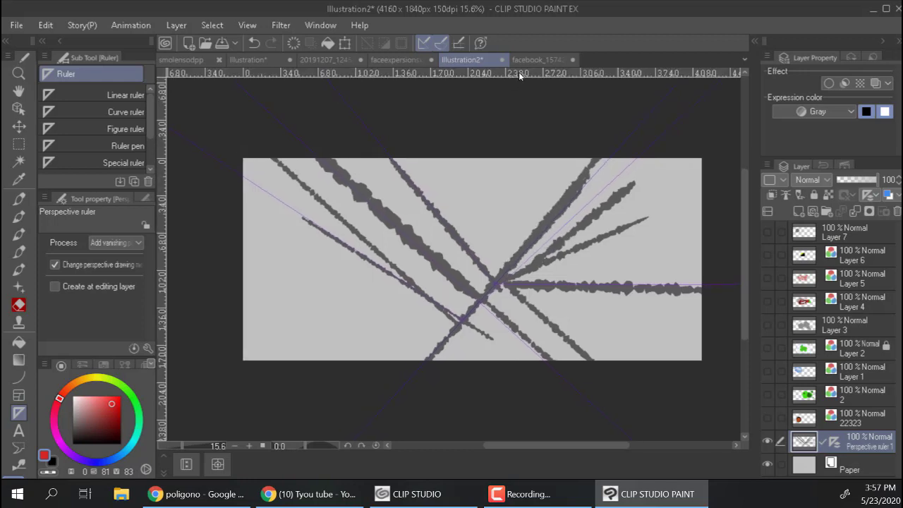
Step: Add a horizontal guide across the middle of the canvas, paint along it at brush size 200, and toggle the Guide layer's visibility
left_click_drag(519, 72, 527, 264)
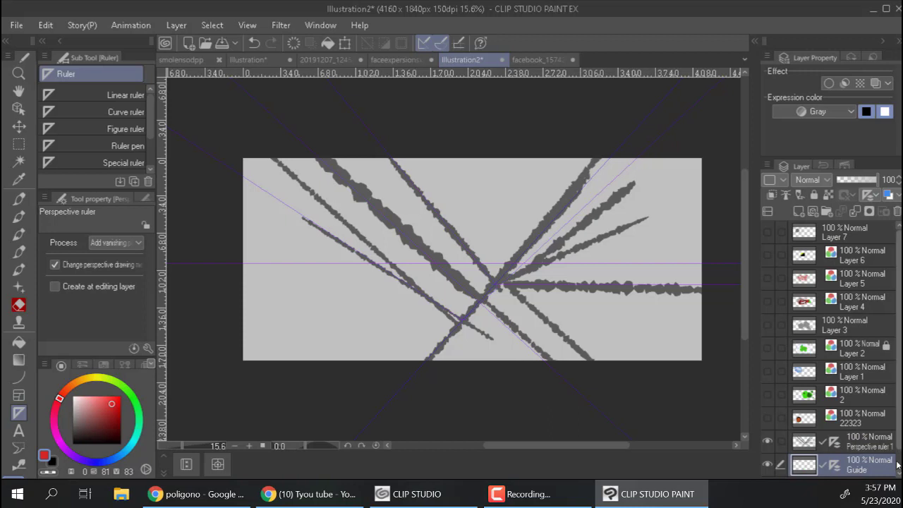
scroll(896, 447, "down", 1)
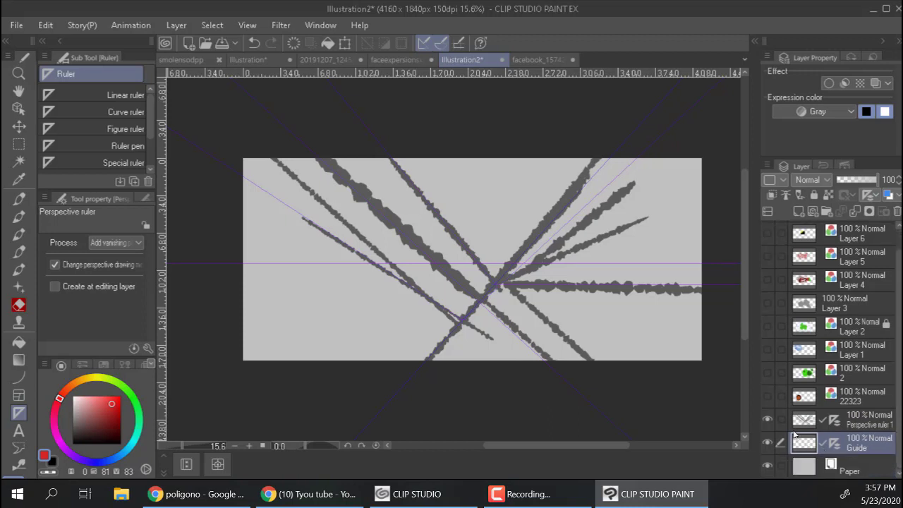
key("p")
mouse_move(440, 263)
left_mouse_down()
mouse_move(598, 248)
mouse_move(689, 263)
left_mouse_up()
left_click_drag(579, 262, 221, 272)
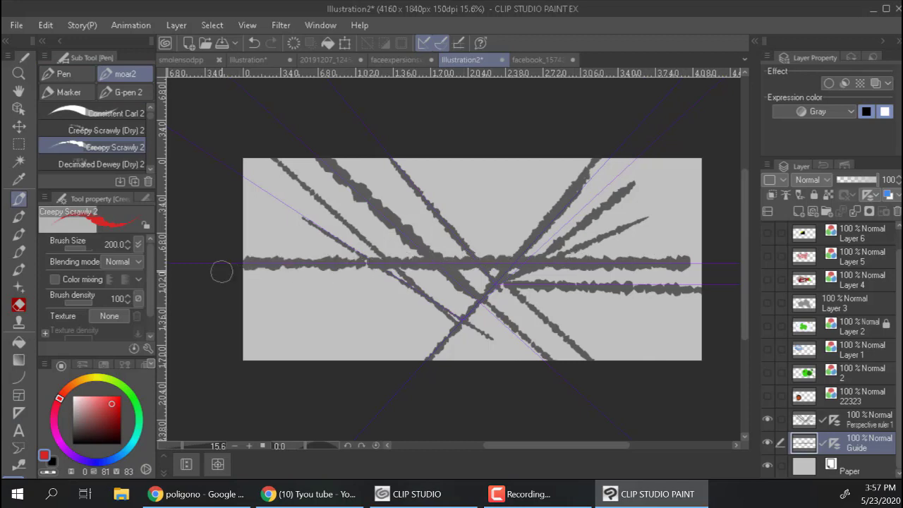
key("ctrl+z")
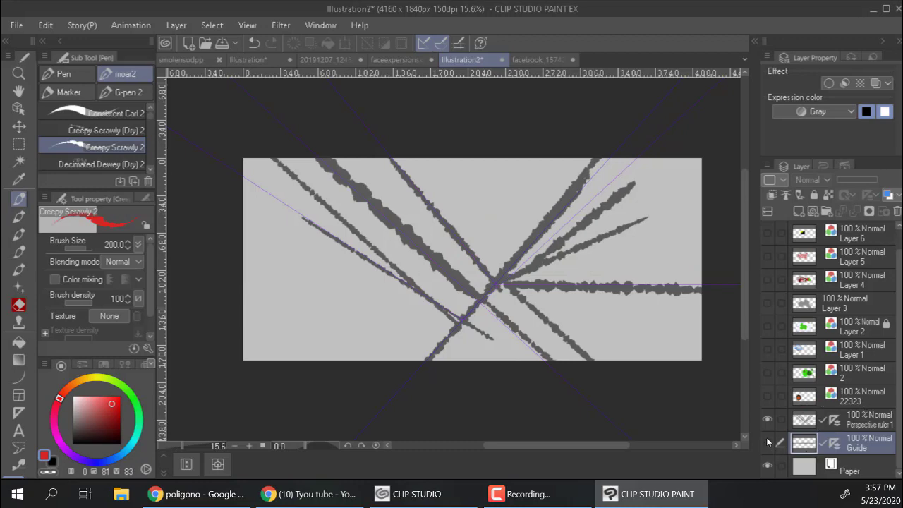
key("ctrl+y")
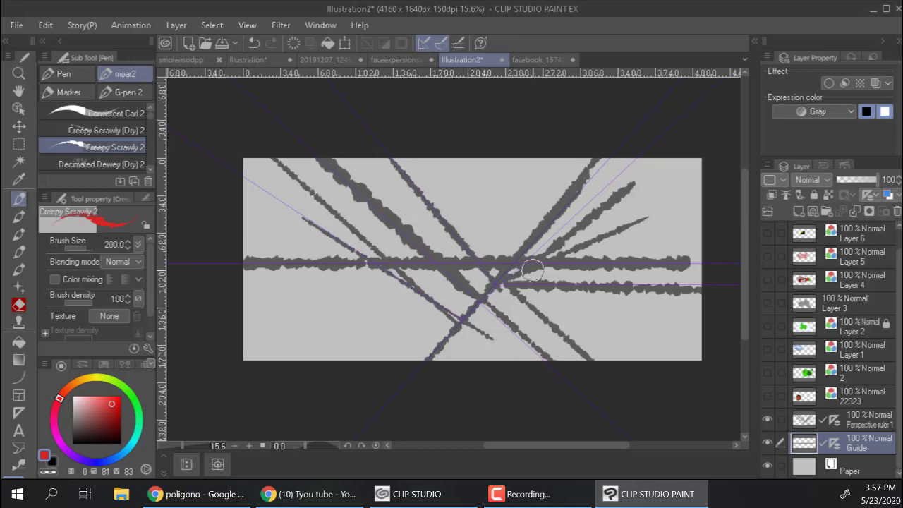
Step: Add a horizontal guide across the character's eyes in the smolensodpp illustration
left_click(181, 60)
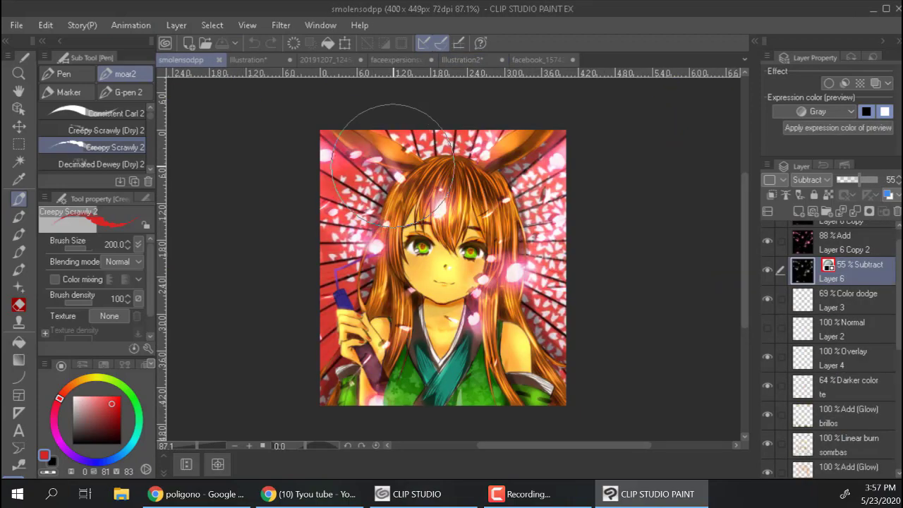
key("ctrl+space")
left_click_drag(450, 262, 497, 276)
left_click(451, 264)
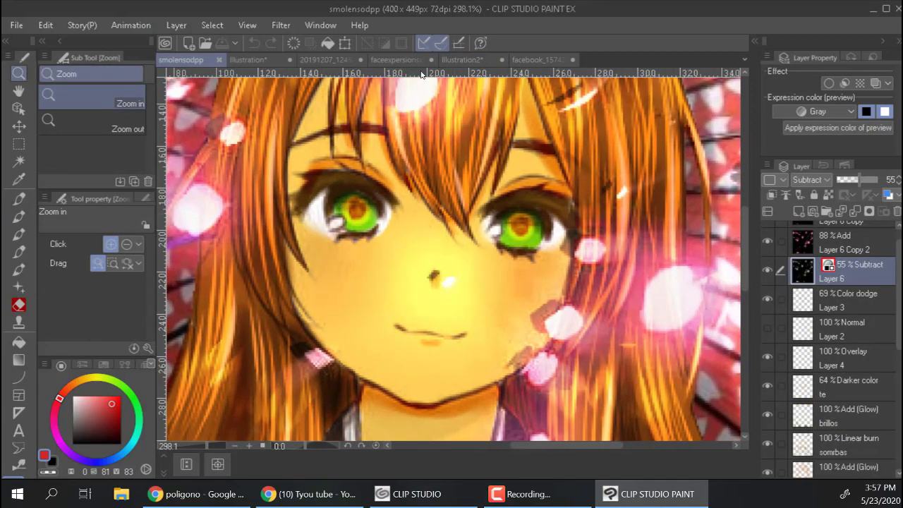
left_click_drag(422, 75, 468, 202)
left_click(847, 466)
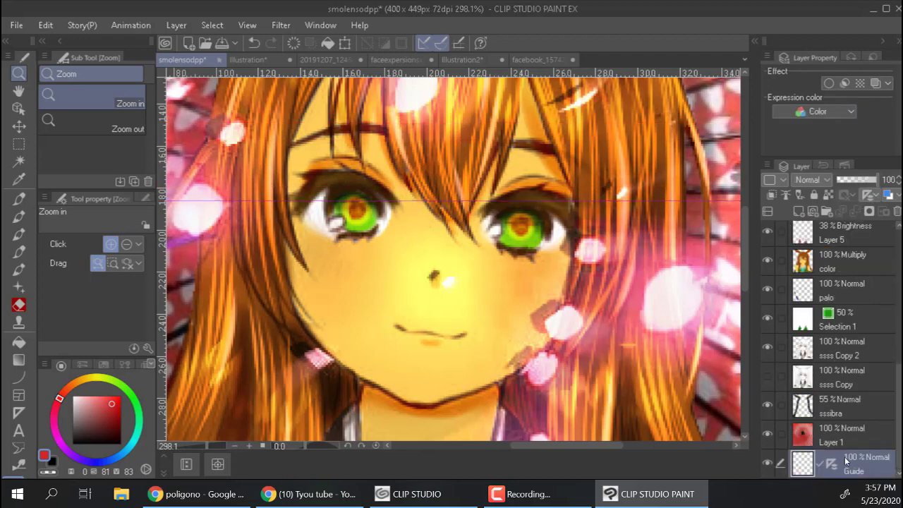
Step: Undo the guide in smolensodpp and return to the Illustration2 document
key("ctrl+z")
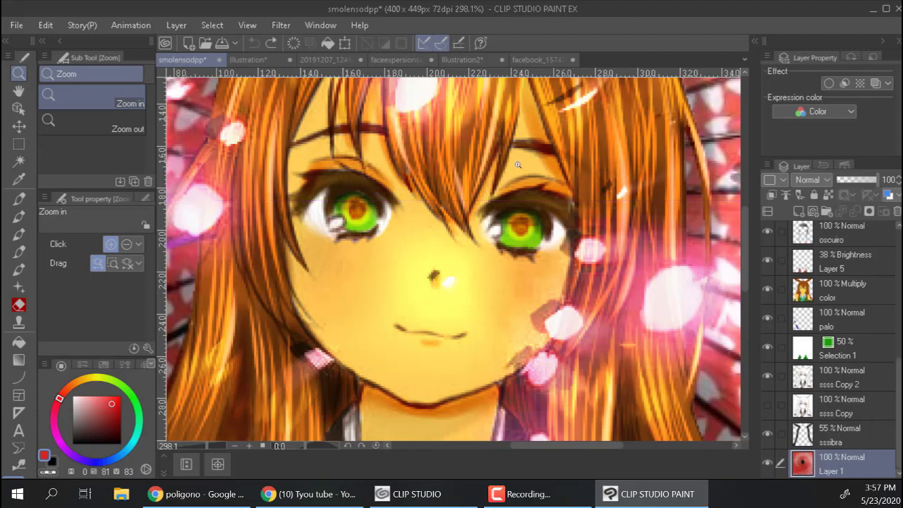
left_click_drag(418, 74, 431, 3)
key("ctrl+0")
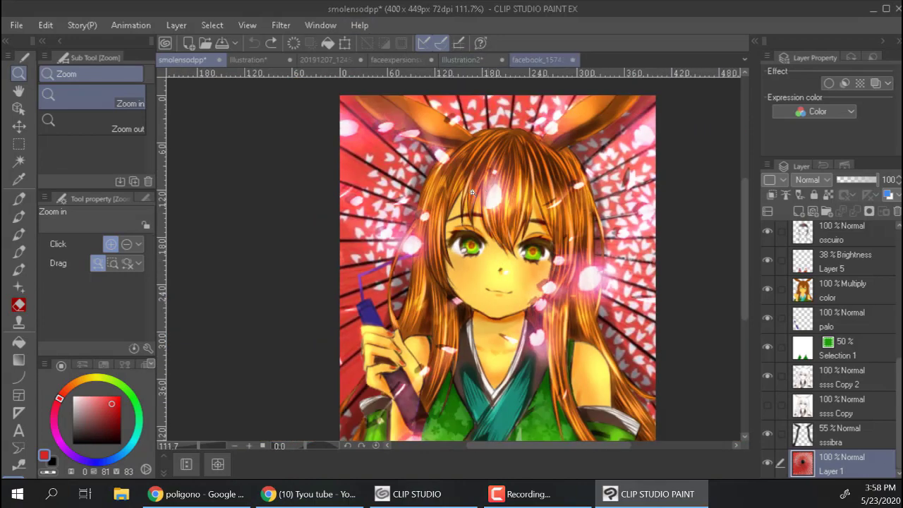
left_click(532, 60)
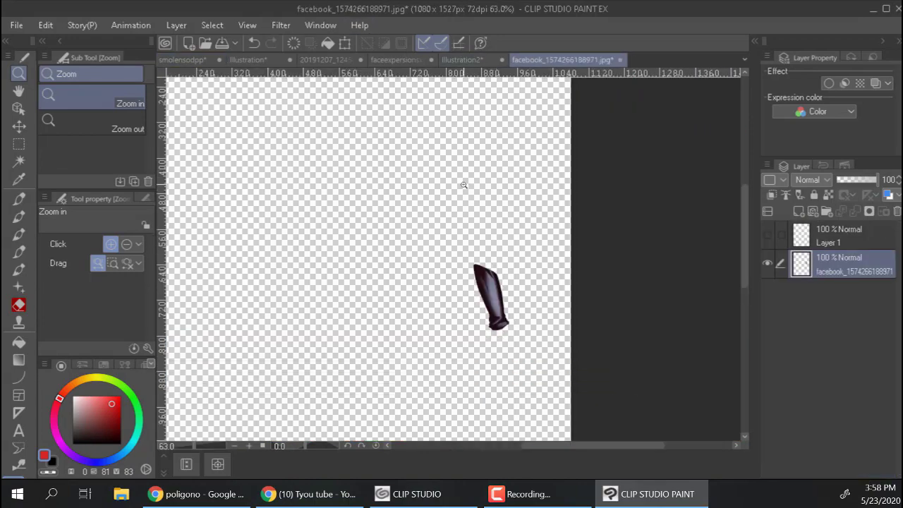
left_click(467, 61)
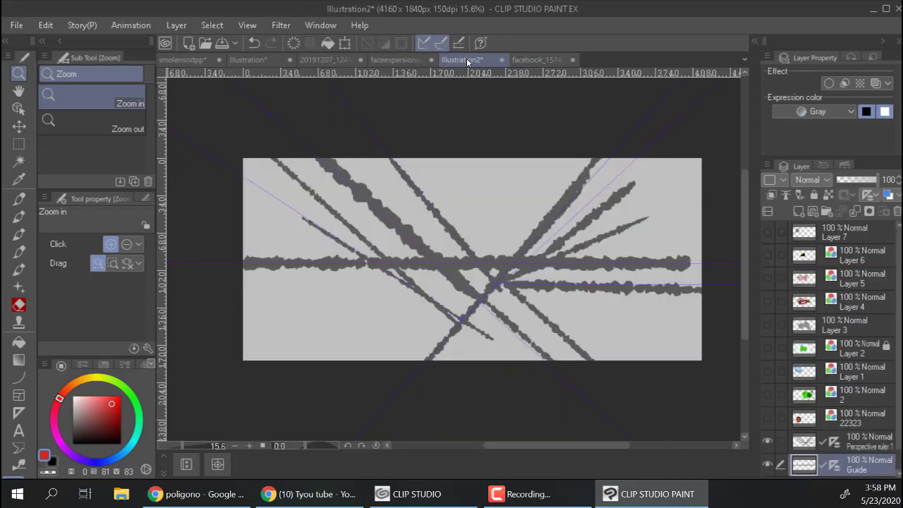
Step: Add a line of random sample text in the canvas's upper middle and enlarge it to size 374.8
left_click(18, 418)
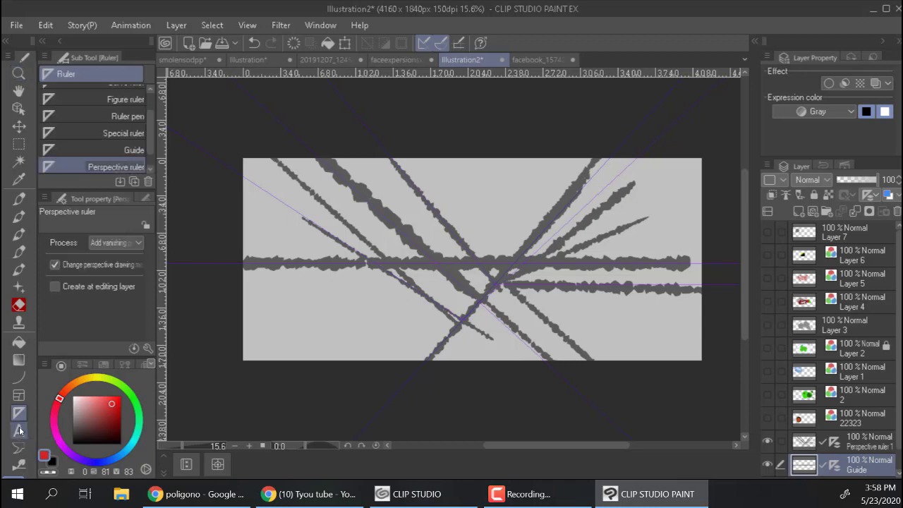
left_click(19, 430)
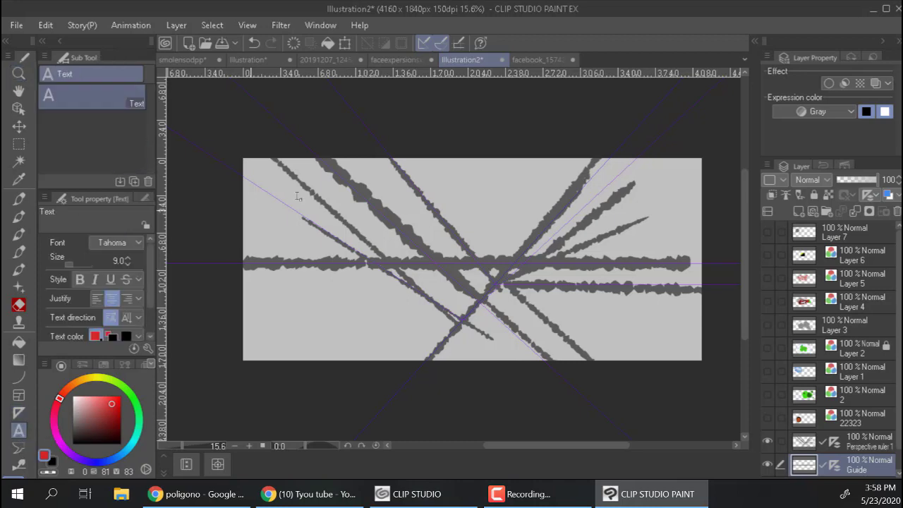
left_click(475, 197)
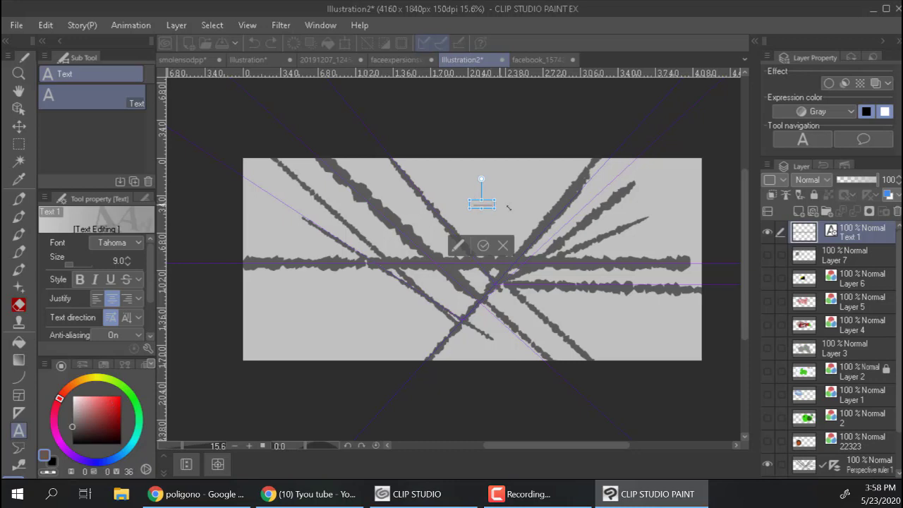
type("...")
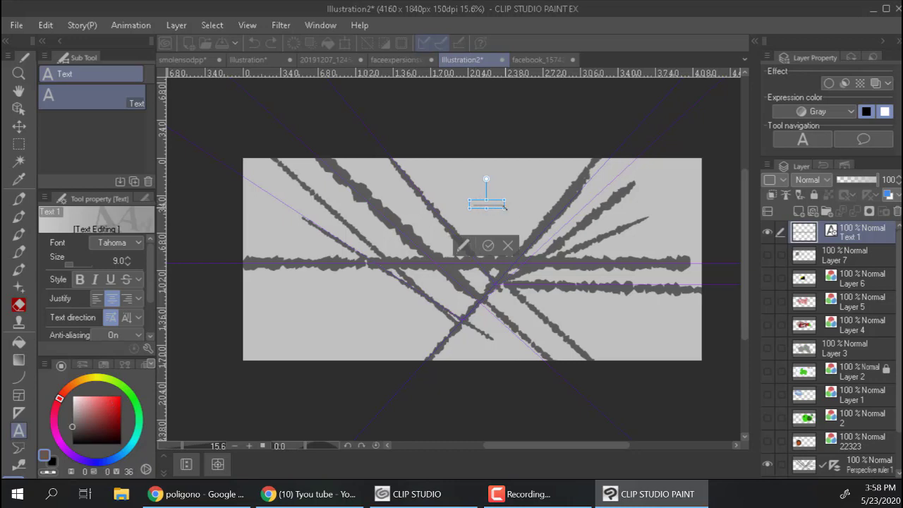
left_click_drag(505, 208, 653, 312)
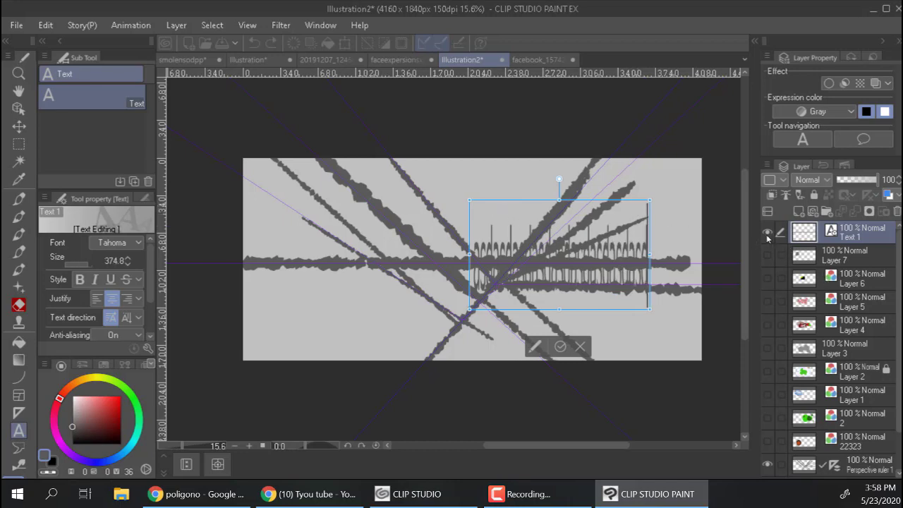
Step: Finish the text edit by switching to the Move layer tool, and hide the text layer
left_click(15, 127)
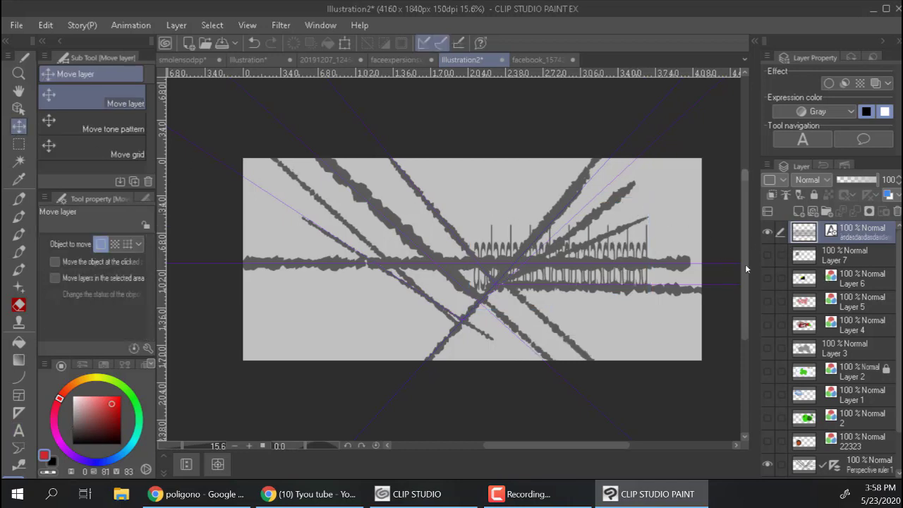
left_click(767, 232)
scroll(815, 404, "down", 2)
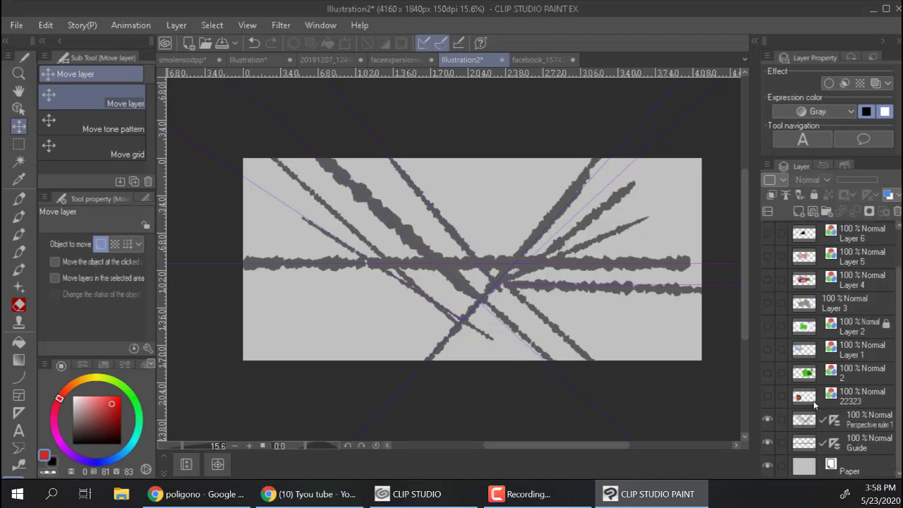
Step: Hide the Perspective ruler 1 and Guide layers to clear the canvas
left_click(767, 420)
left_click(766, 446, "alt")
left_click(767, 464)
scroll(811, 353, "up", 2)
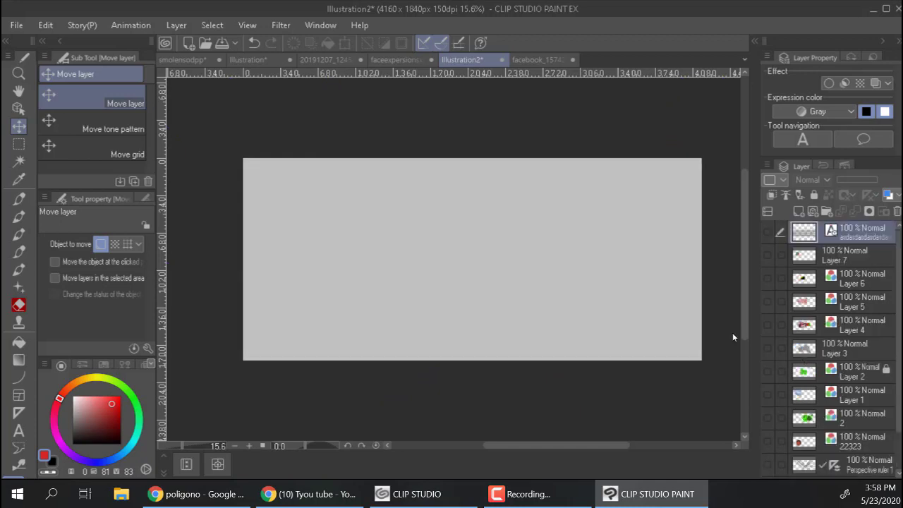
Step: With the Text tool at size 44, add the sample text "dsaasdasdasdasdasdasd" near the middle of the canvas
key("t")
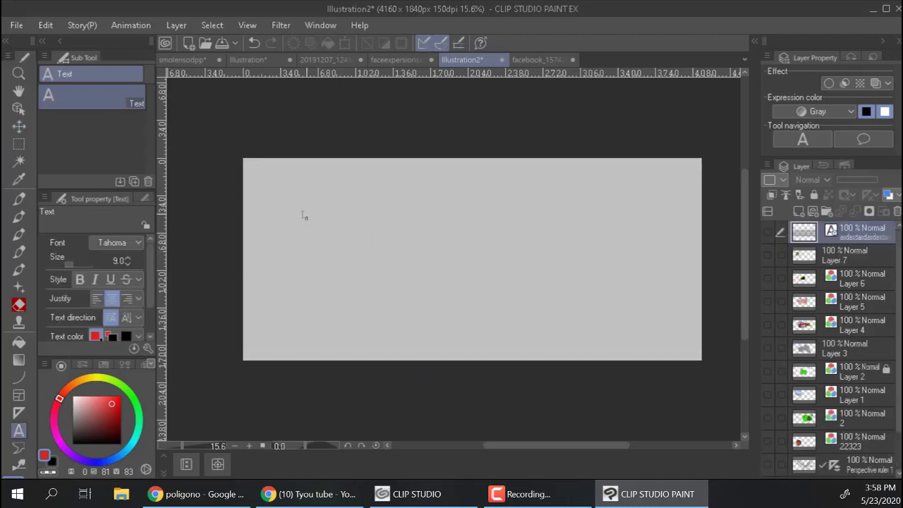
left_click(117, 261)
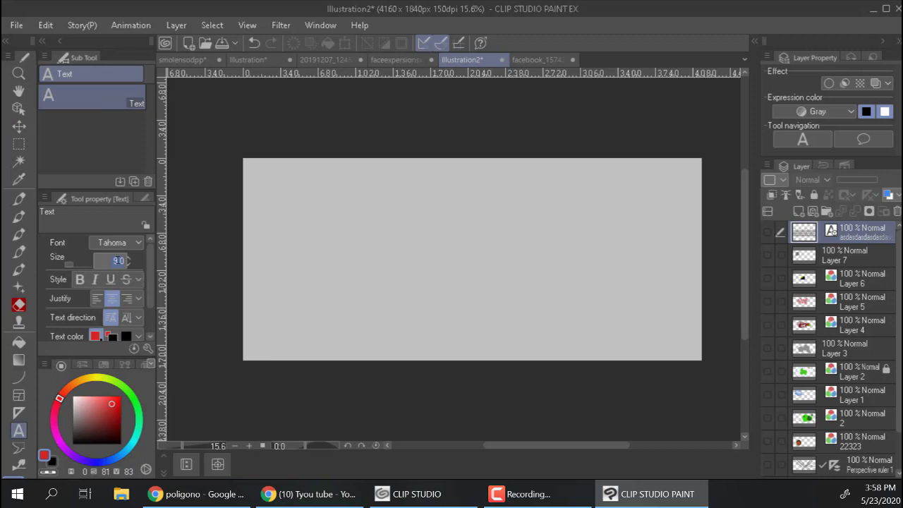
type("44")
key("Return")
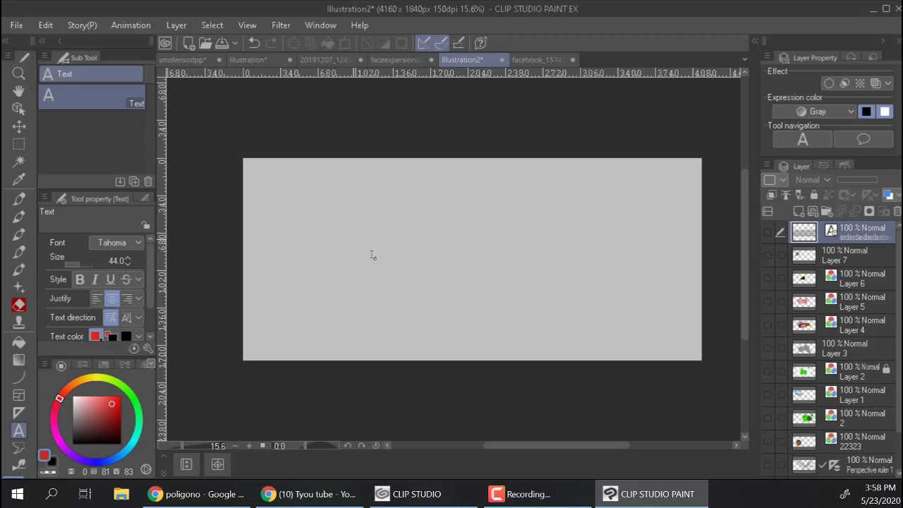
left_click(372, 256)
type("dsaasd")
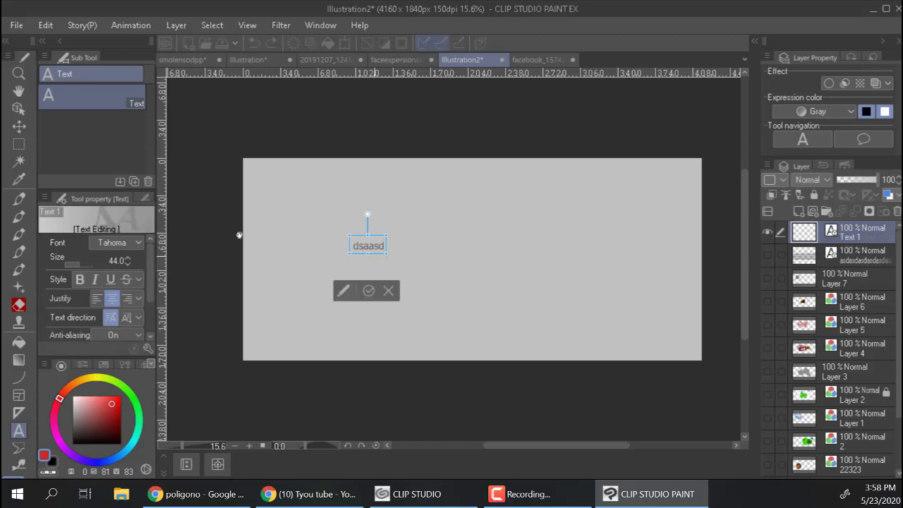
type("asdasdasdasdasd")
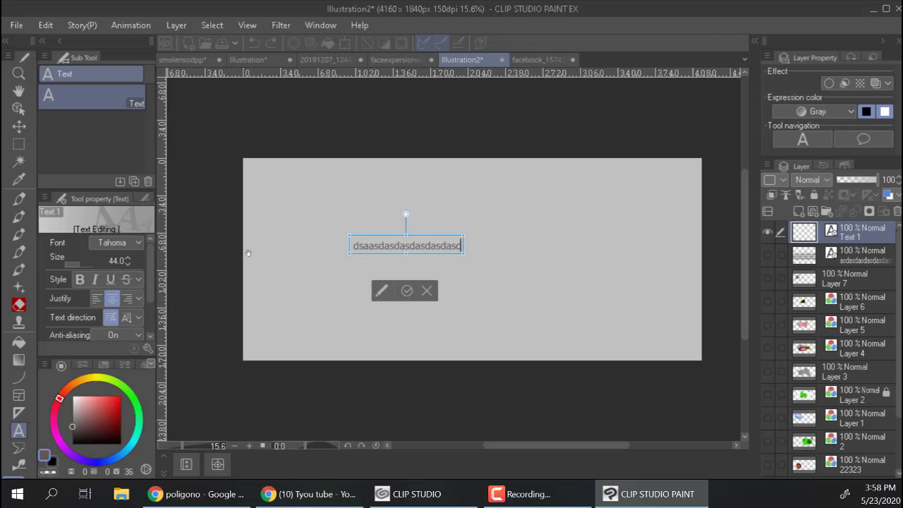
Step: Enlarge the sample text to about size 245 and browse the available fonts
left_click_drag(460, 252, 573, 315)
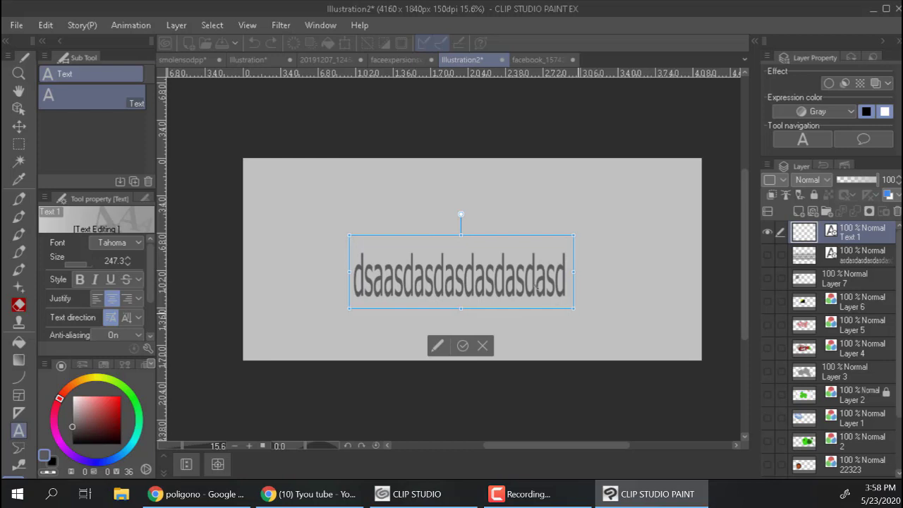
left_click(125, 243)
left_click_drag(135, 400, 135, 380)
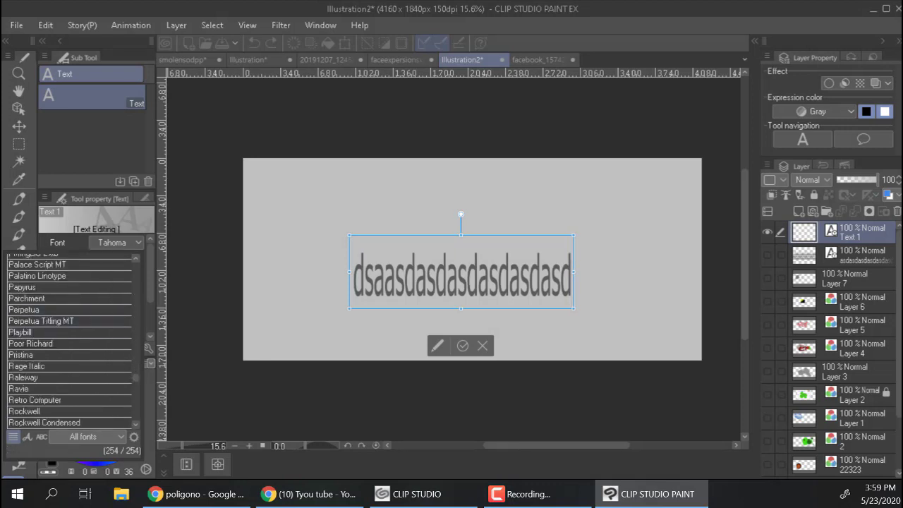
Step: Switch to Chrome, search for "google tgranslator" and open the Google Translate site
key("alt+Tab")
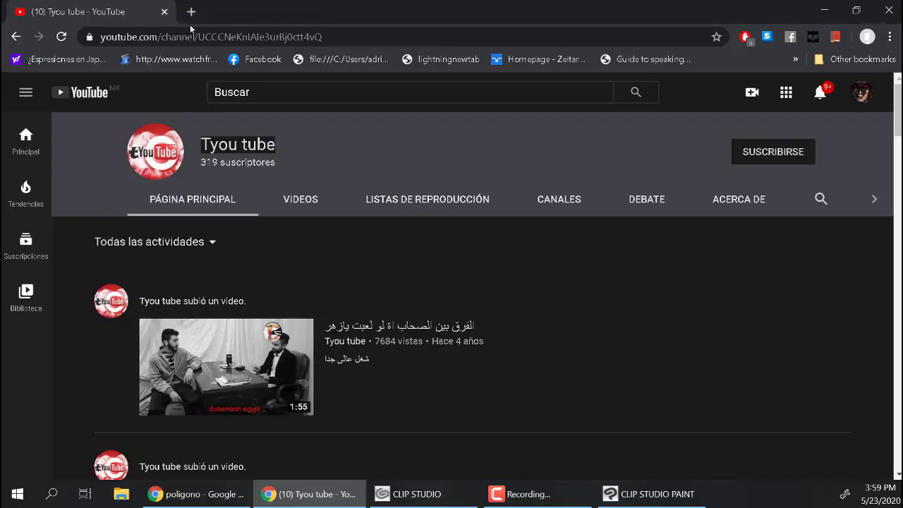
left_click(234, 36)
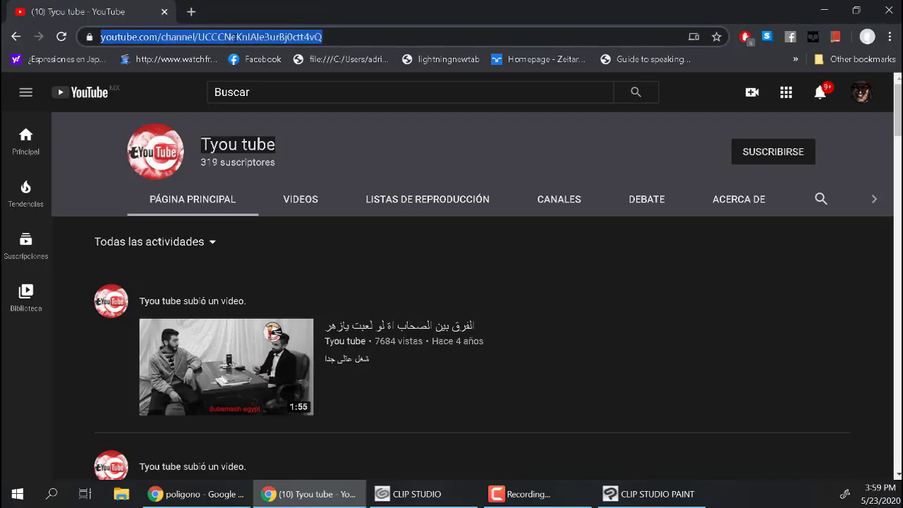
type("google tgranslator")
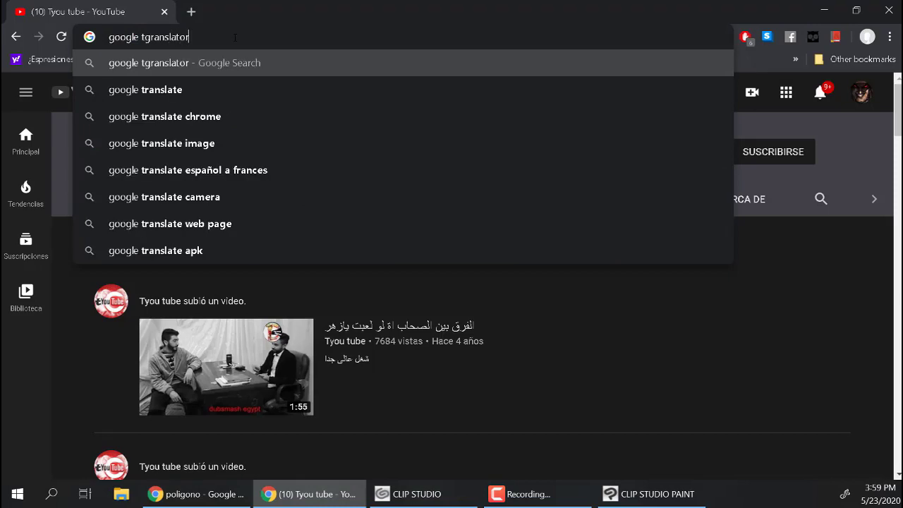
key("Return")
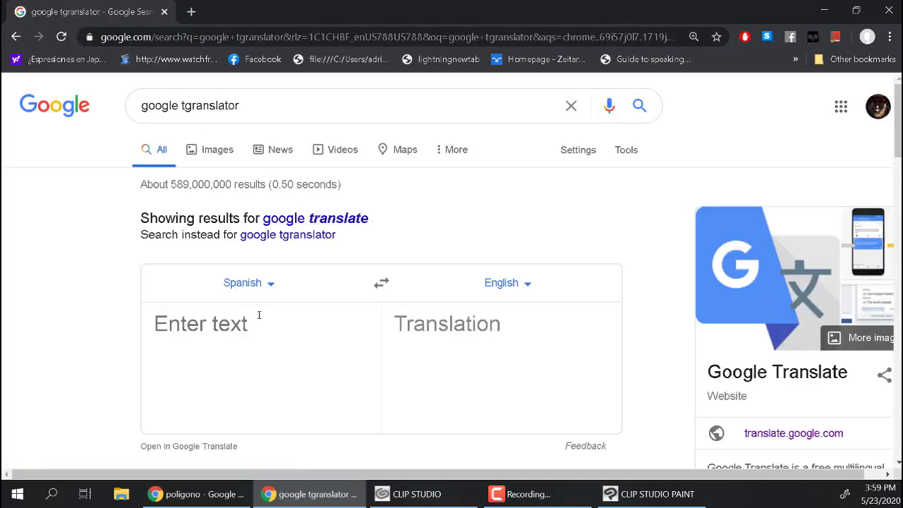
scroll(258, 315, "down", 1)
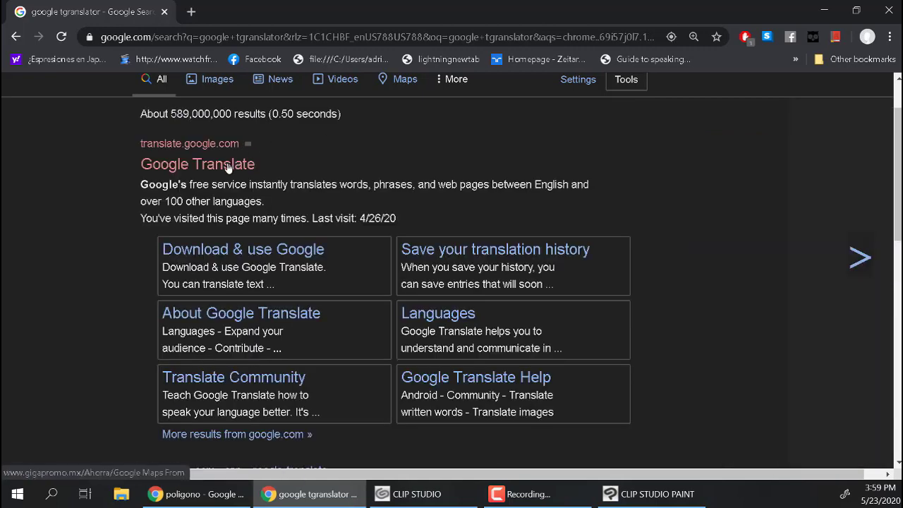
left_click(228, 167)
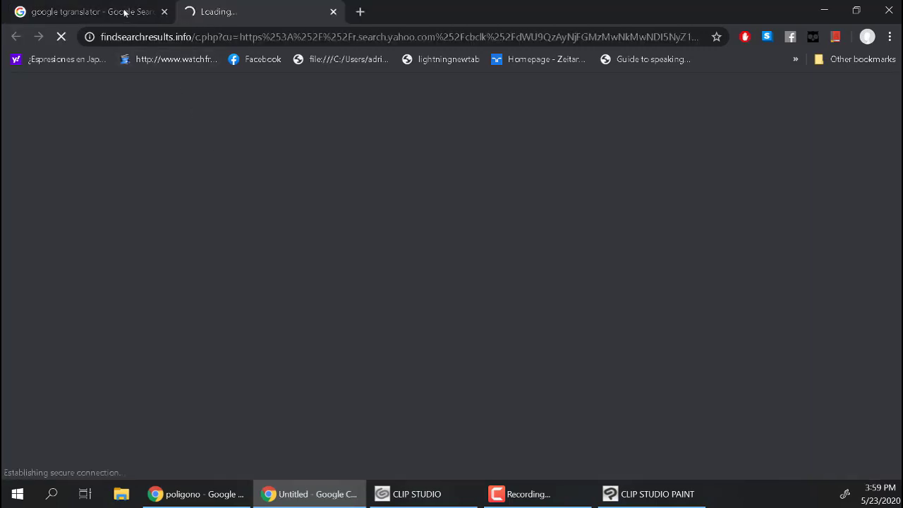
left_click(333, 12)
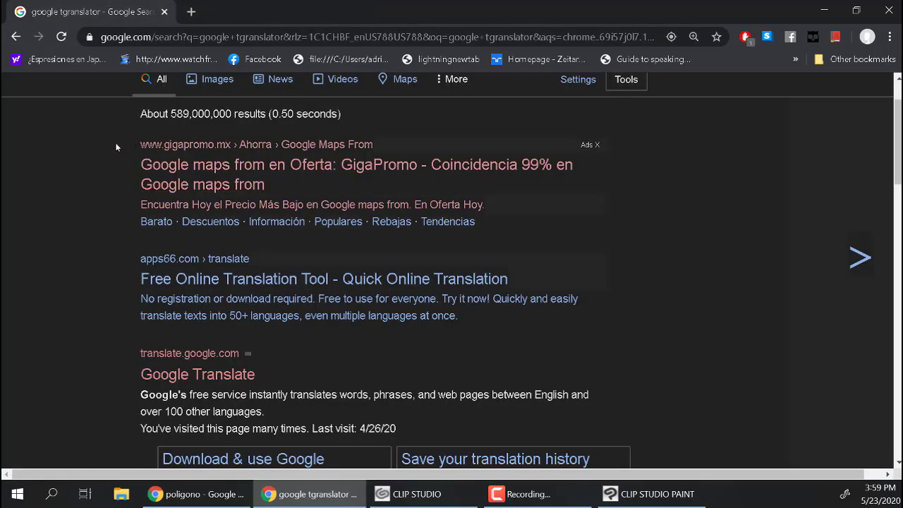
scroll(189, 248, "down", 3)
left_click(205, 163)
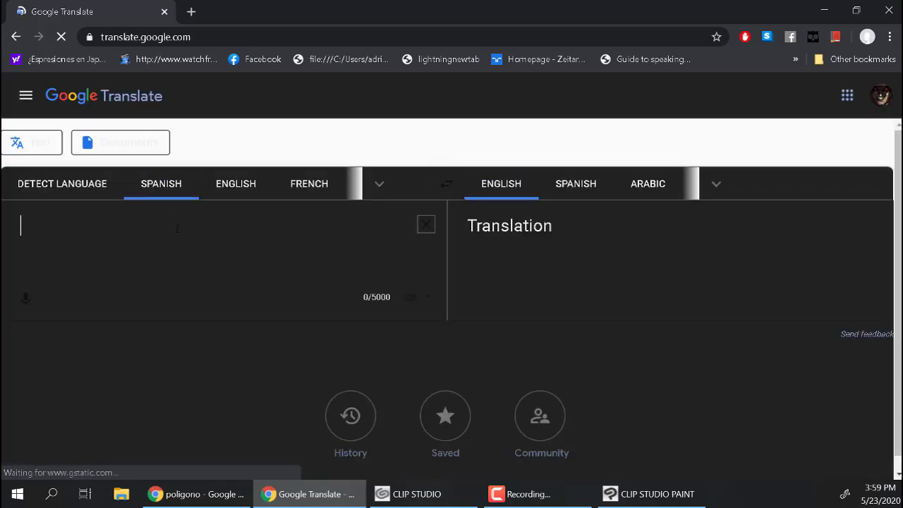
Step: Translate "HOLA COMO ESTAS" from Spanish to Japanese, turning off the page's dark mode
type("HOLA COMO ESTAS")
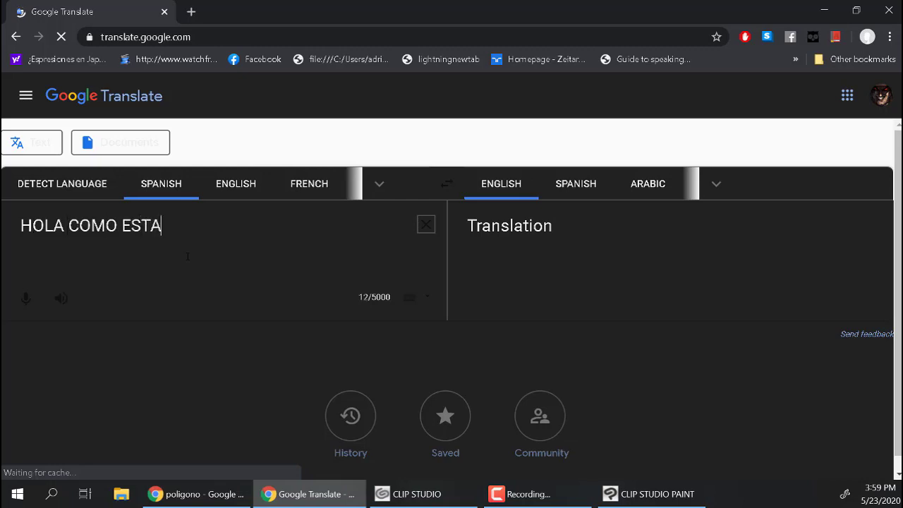
left_click(711, 189)
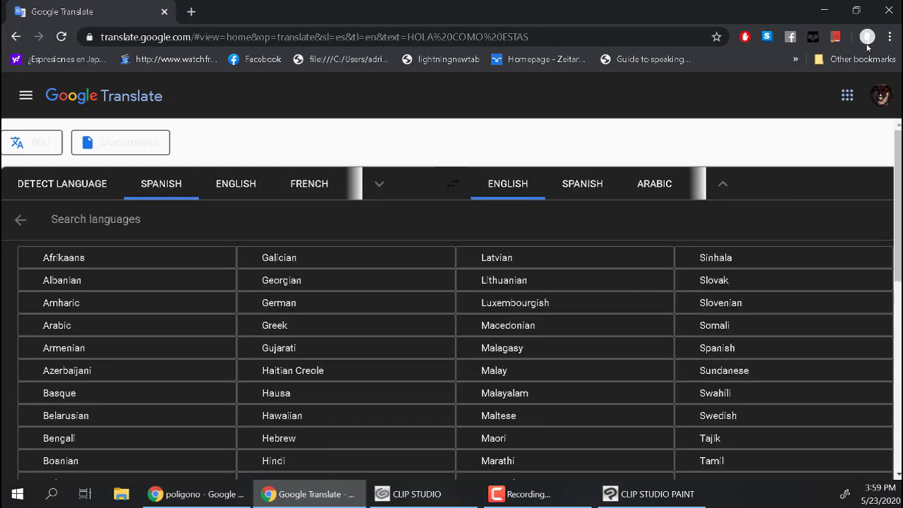
left_click(812, 37)
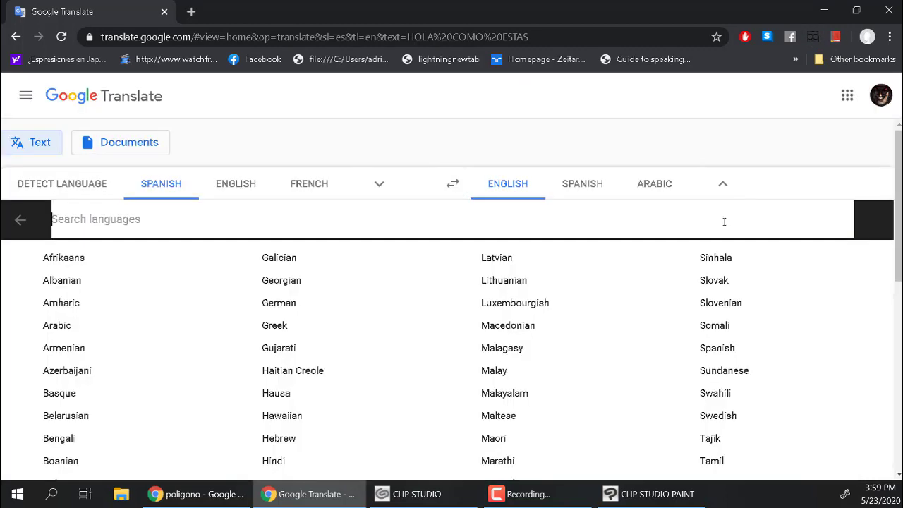
type("JA")
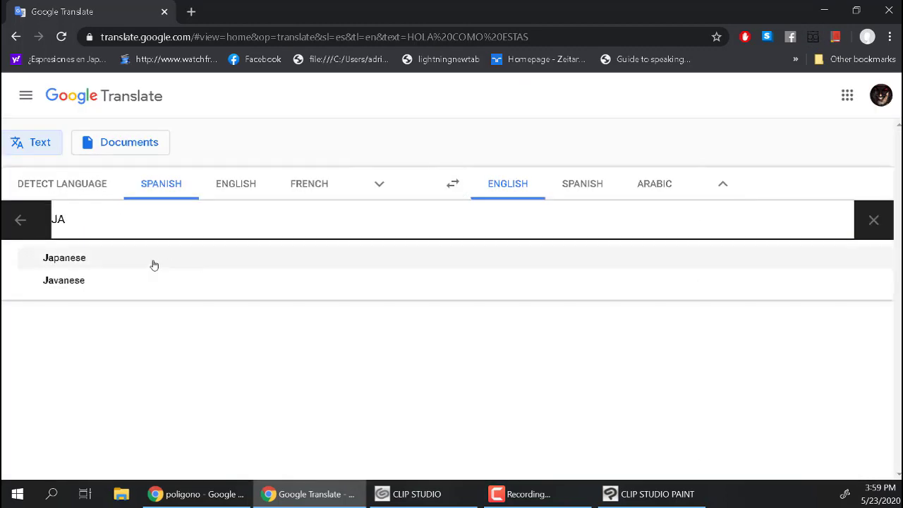
left_click(117, 266)
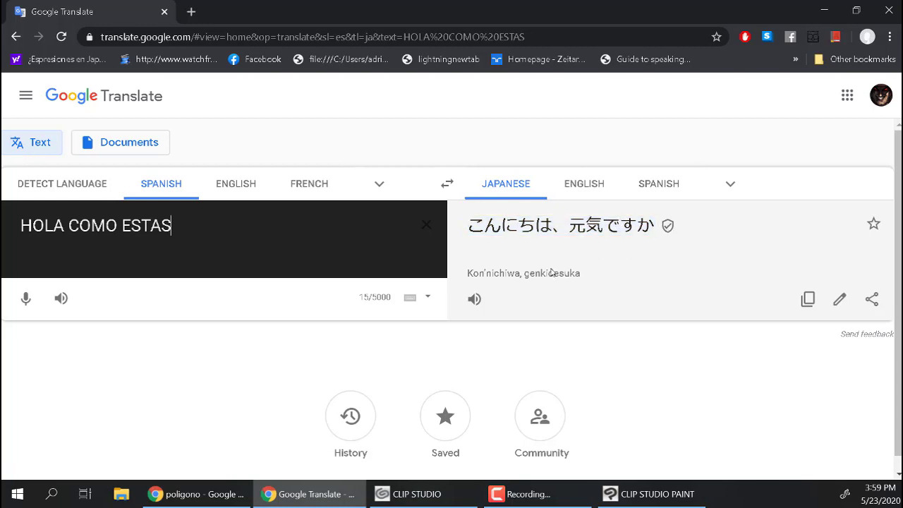
Step: Play the Japanese translation's pronunciation and copy the translated text
left_click(475, 299)
triple_click(473, 230)
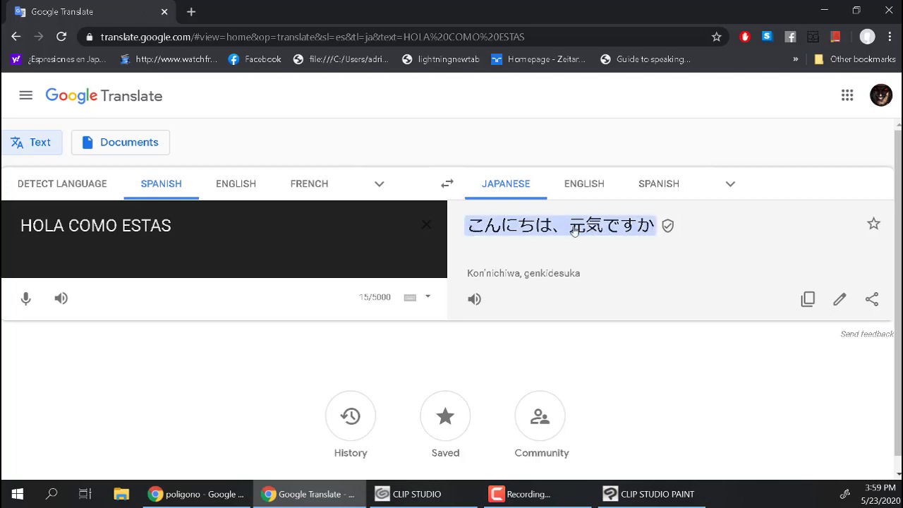
left_click(808, 299)
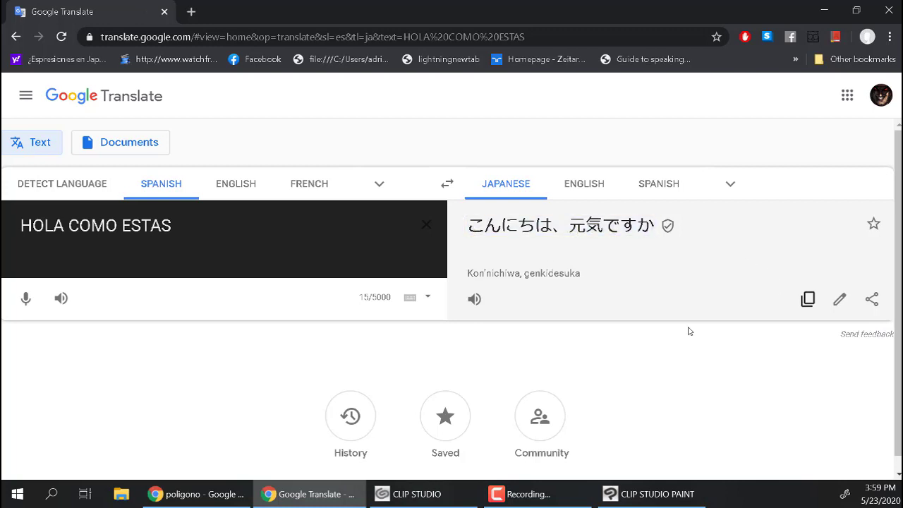
Step: Switch back to Clip Studio Paint and replace all of the sample text with the copied Japanese phrase
left_click(608, 495)
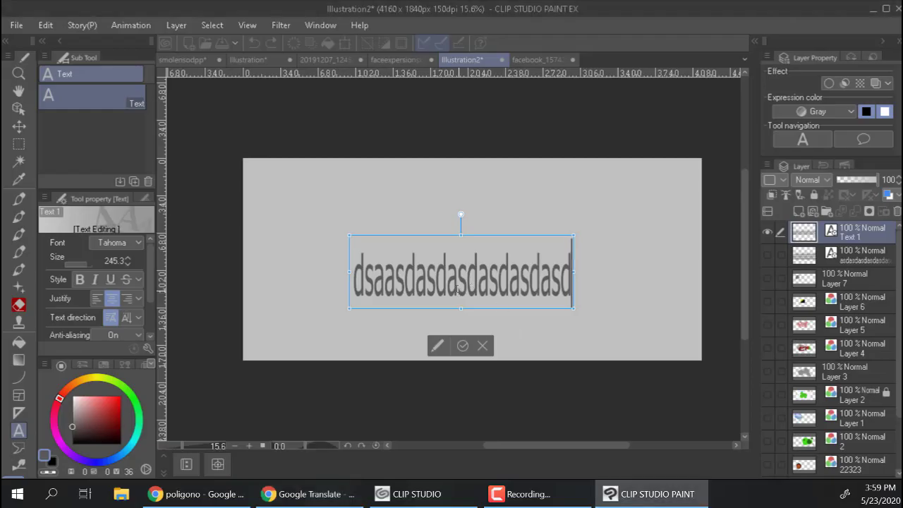
left_click(459, 288)
key("ctrl+a")
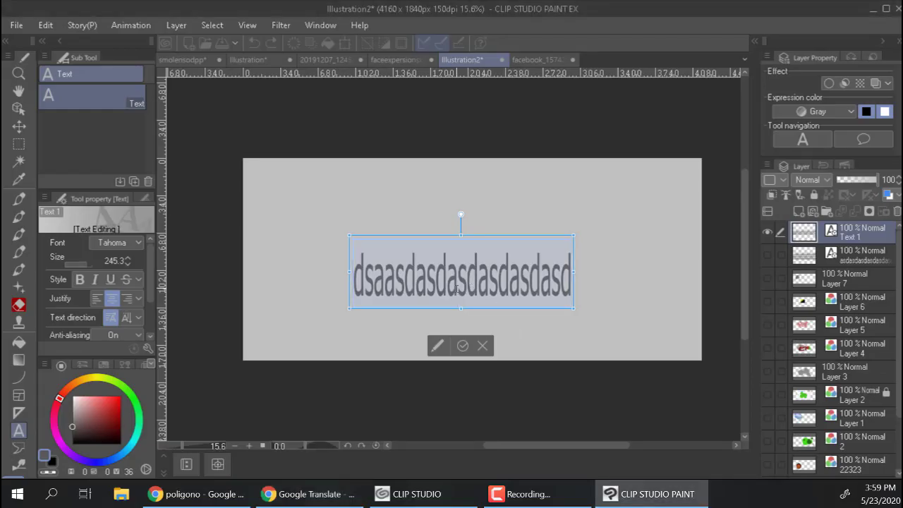
key("ctrl+v")
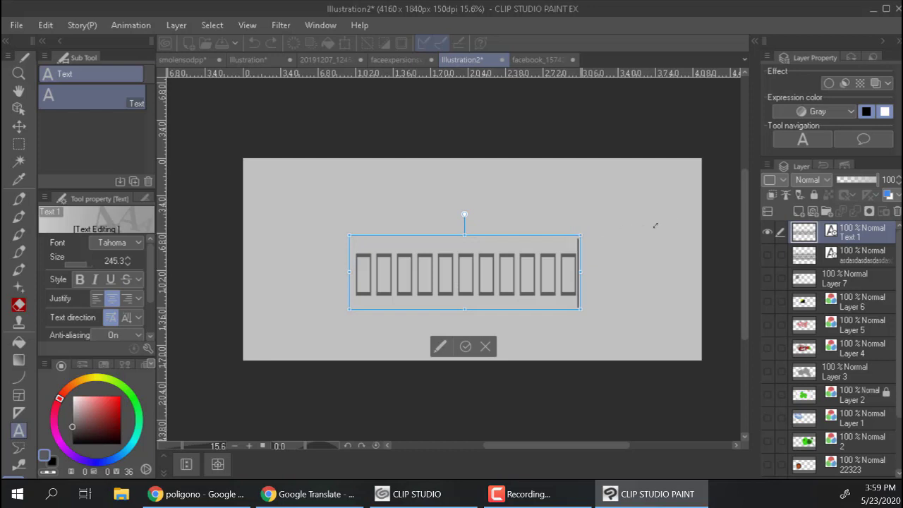
Step: Enlarge the pasted text to size 286 and move it up and to the left on the canvas
left_click_drag(656, 225, 676, 223)
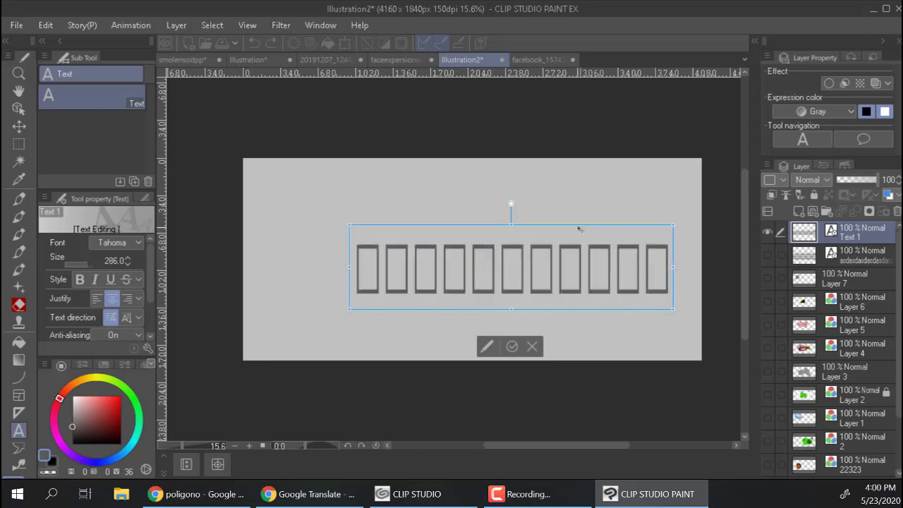
left_click_drag(579, 229, 534, 205)
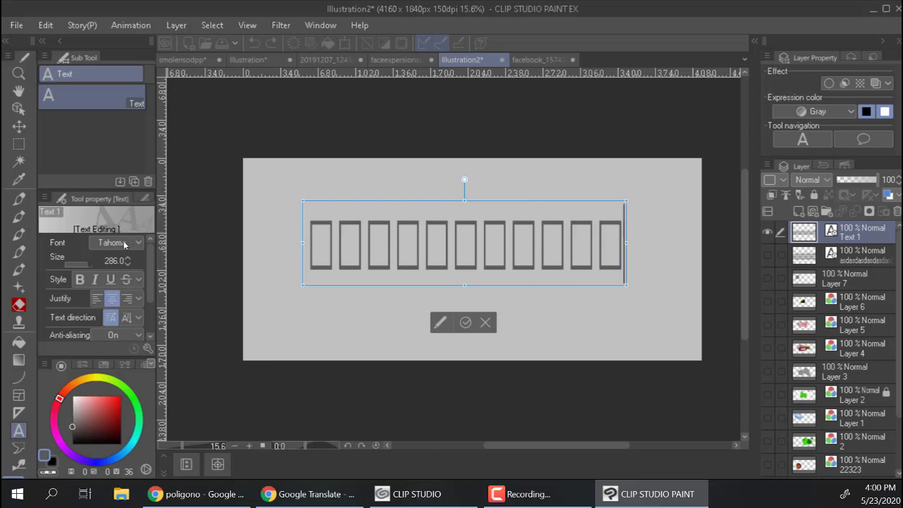
Step: Change the pasted text's font, trying Sylfaen and Stencil before settling on Source Sans Pro
scroll(121, 244, "up", 1)
scroll(121, 244, "up", 1)
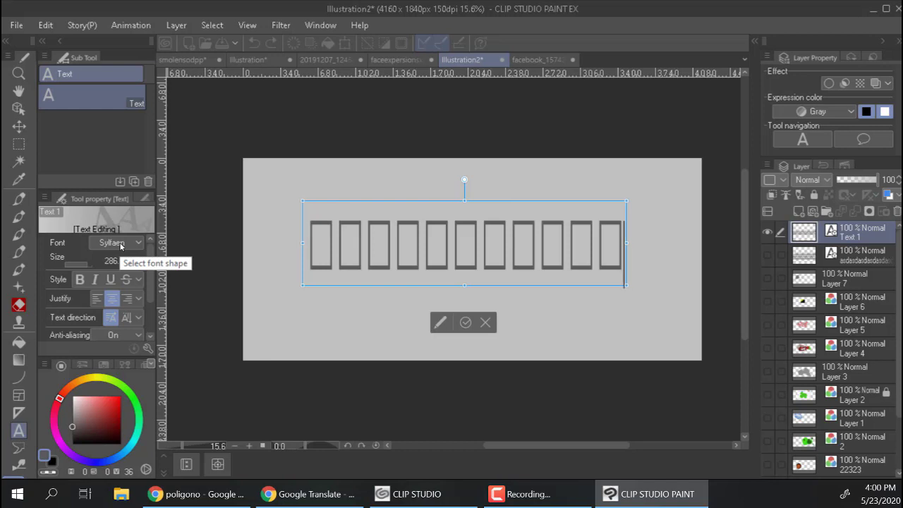
scroll(121, 243, "up", 1)
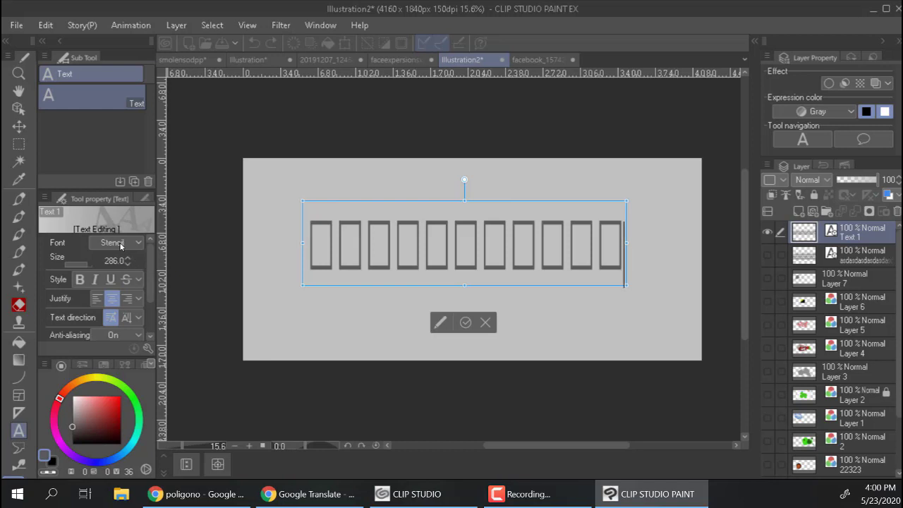
scroll(120, 243, "up", 1)
Step: Try the Microsoft Sans Serif font on the pasted text
left_click(138, 243)
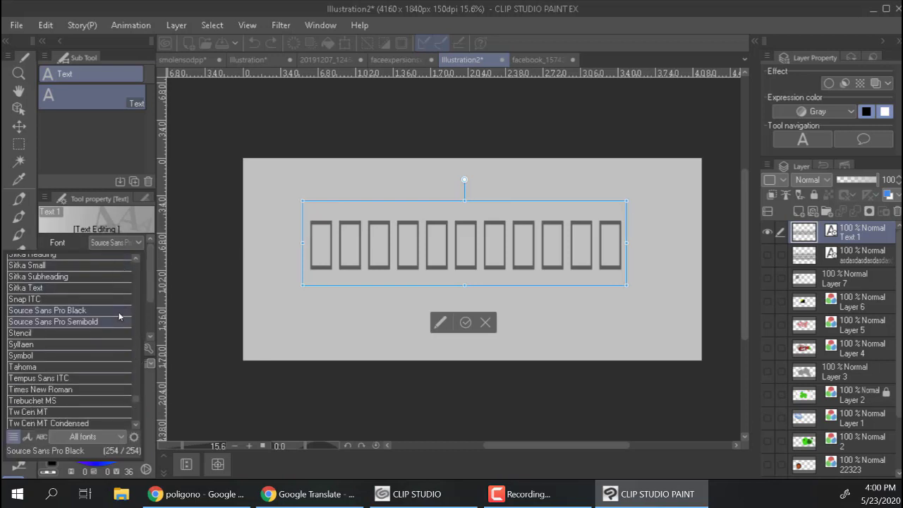
scroll(119, 317, "down", 2)
scroll(119, 316, "up", 6)
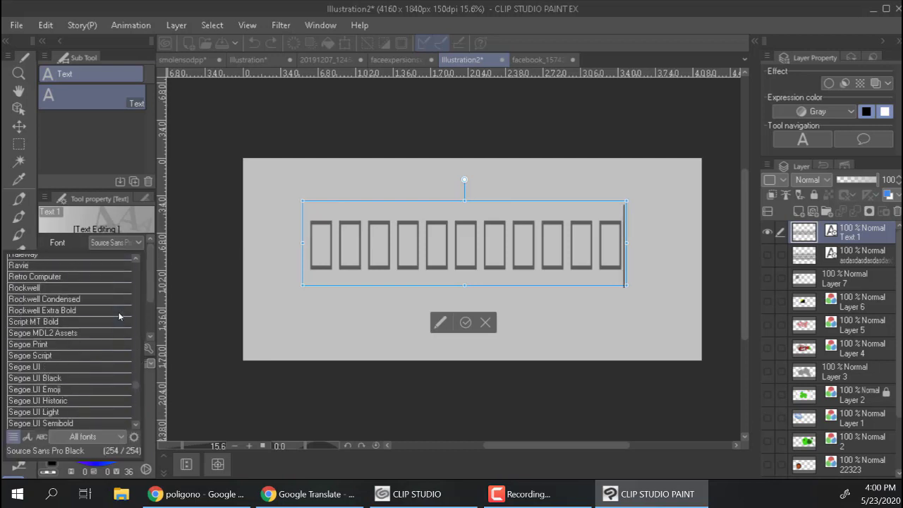
scroll(119, 316, "up", 10)
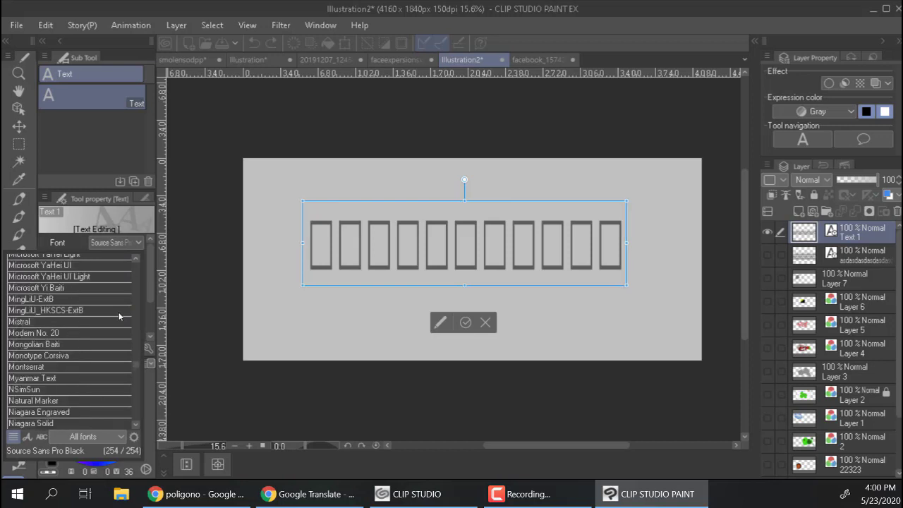
scroll(118, 316, "up", 5)
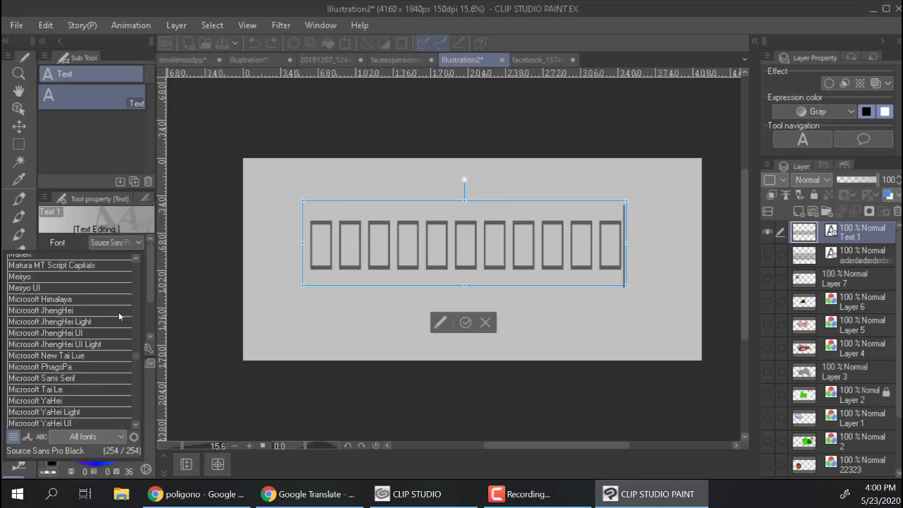
scroll(118, 317, "down", 1)
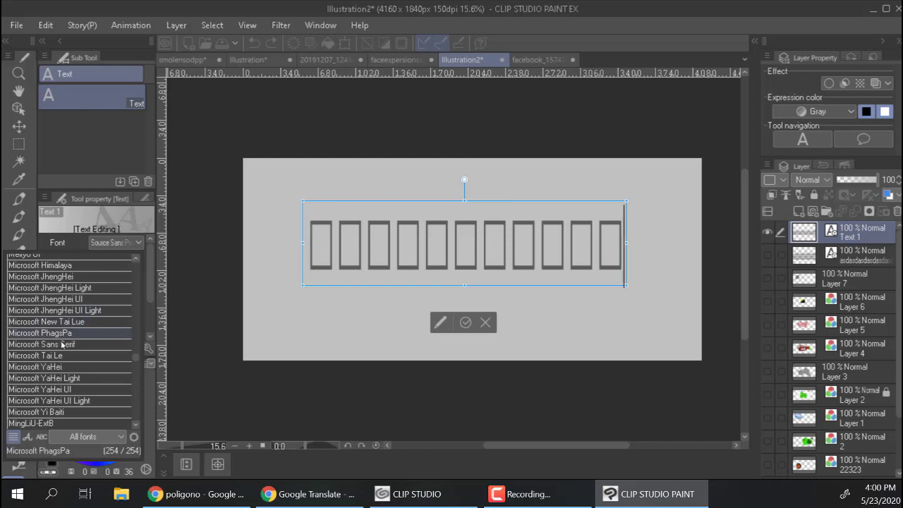
left_click(353, 307)
Step: Select all of the pasted Japanese text and set its font to MS Mincho
key("ctrl+a")
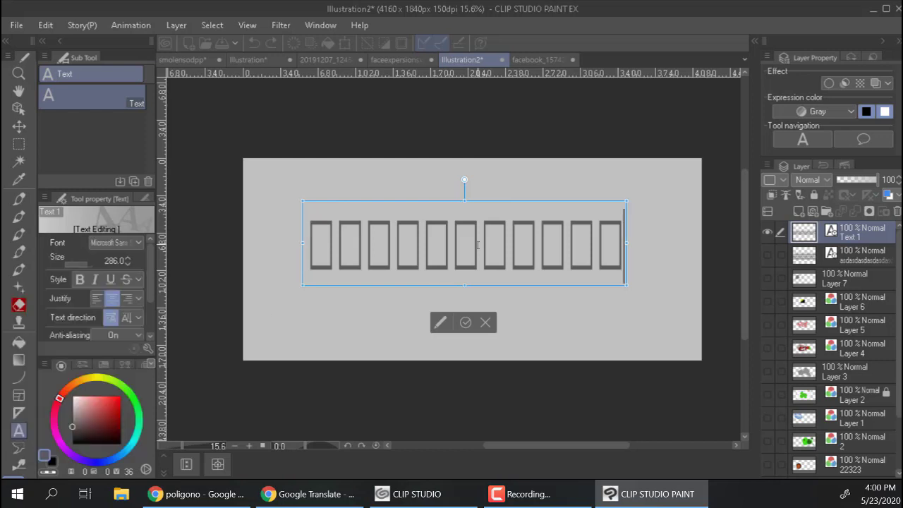
left_click(117, 242)
scroll(100, 341, "down", 1)
scroll(101, 342, "down", 2)
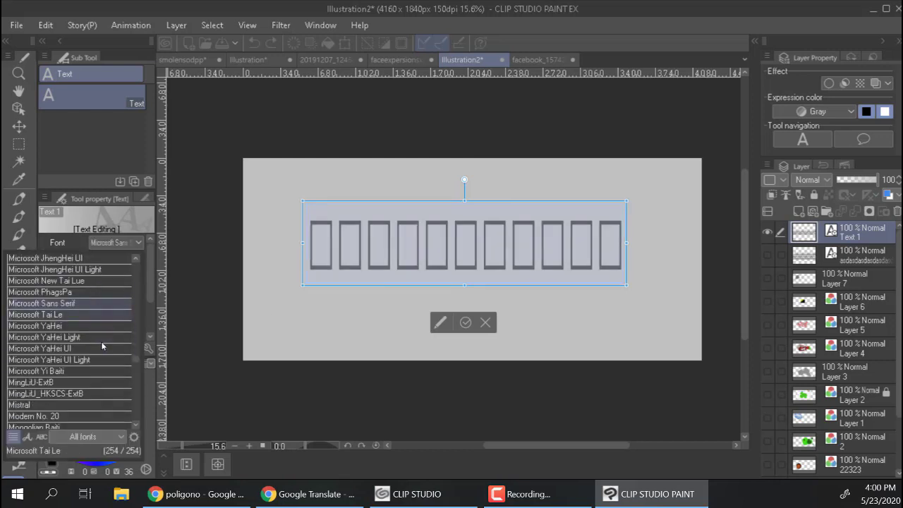
scroll(101, 341, "up", 2)
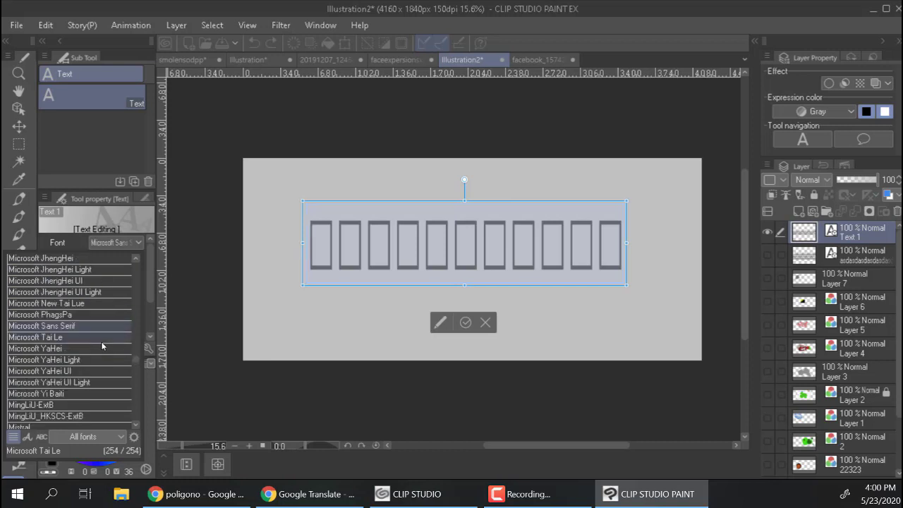
scroll(101, 342, "up", 2)
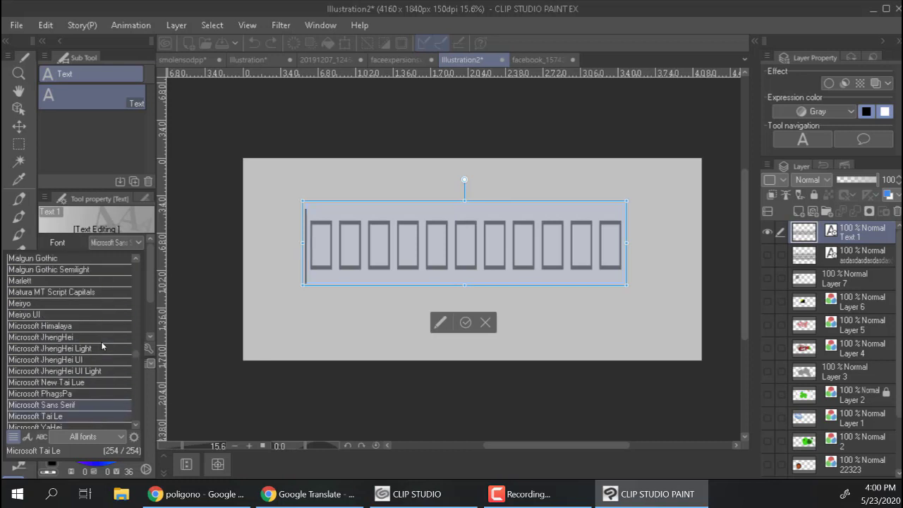
scroll(101, 342, "up", 4)
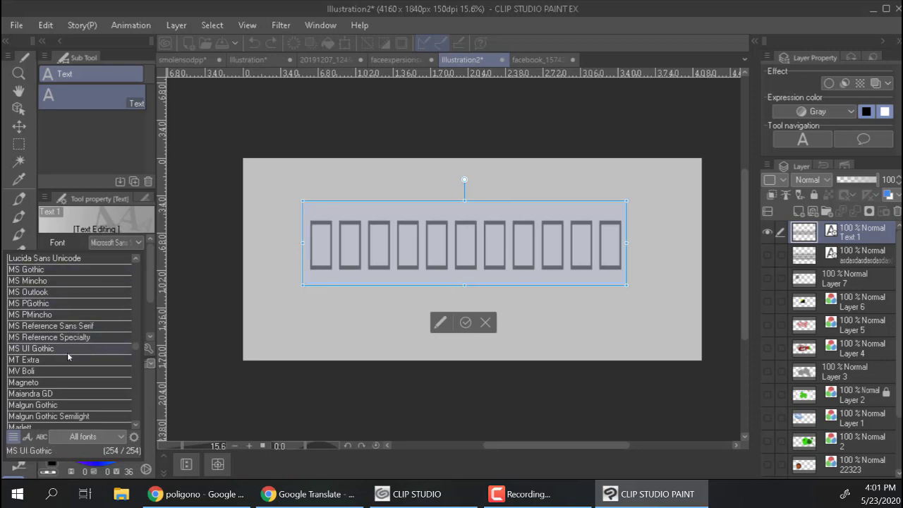
scroll(67, 356, "up", 2)
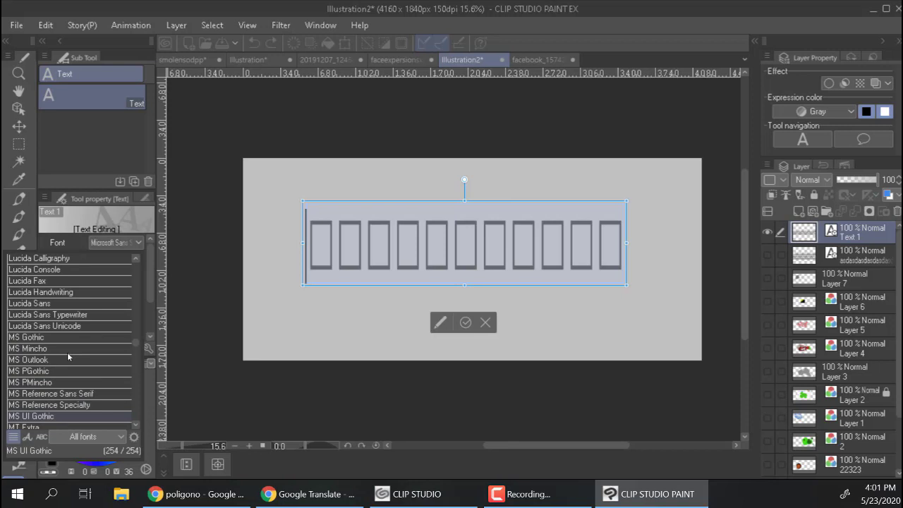
left_click(68, 352)
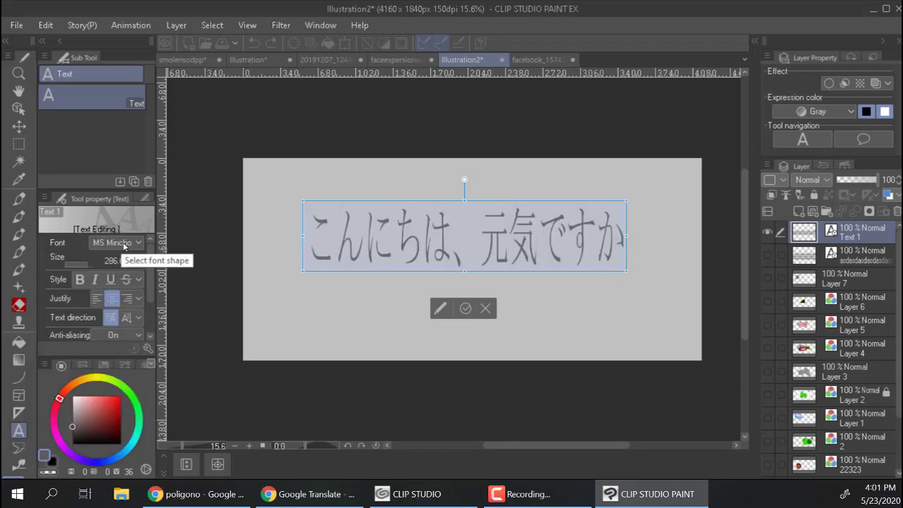
Step: Try the MS UI Gothic font on the selected text, followed by MT Extra
left_click(124, 245)
scroll(58, 372, "down", 1)
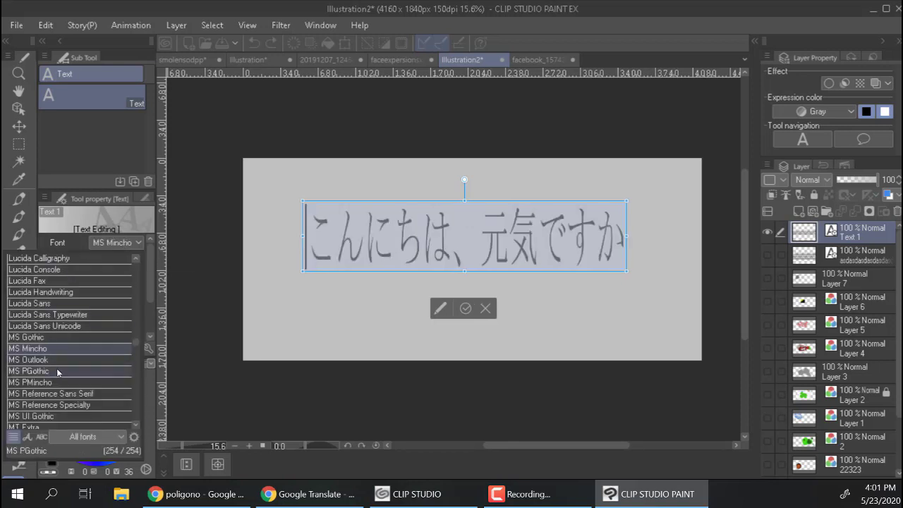
scroll(60, 372, "down", 3)
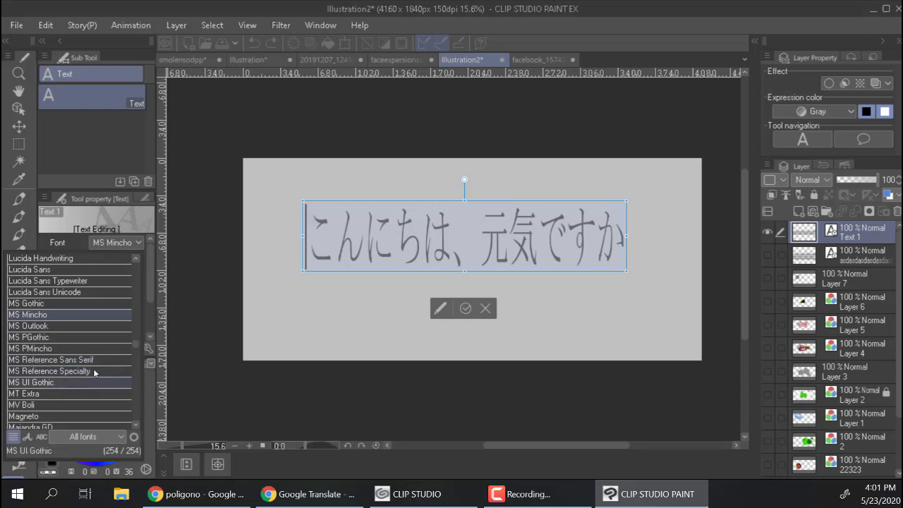
left_click(94, 381)
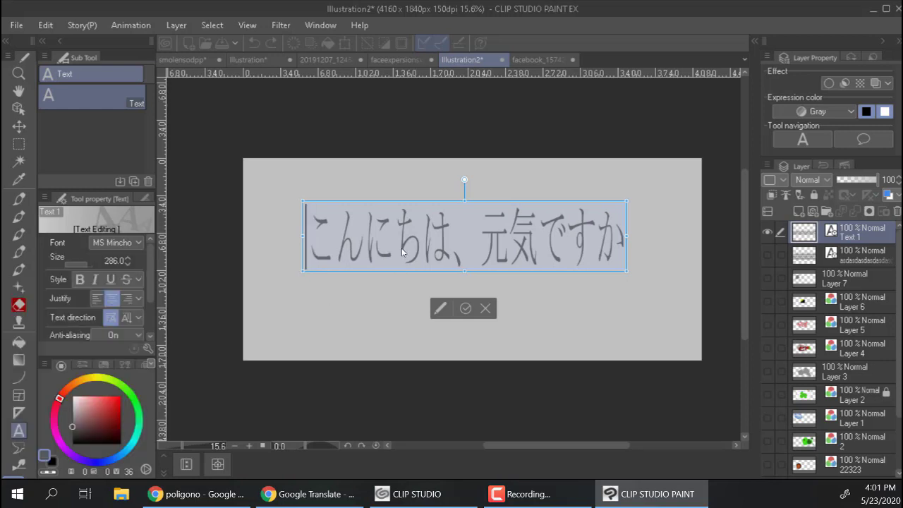
left_click(114, 244)
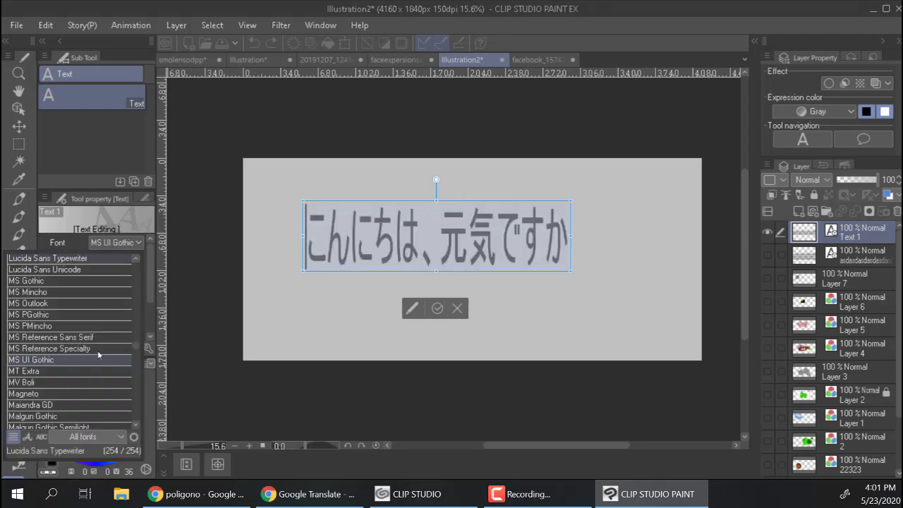
left_click(83, 372)
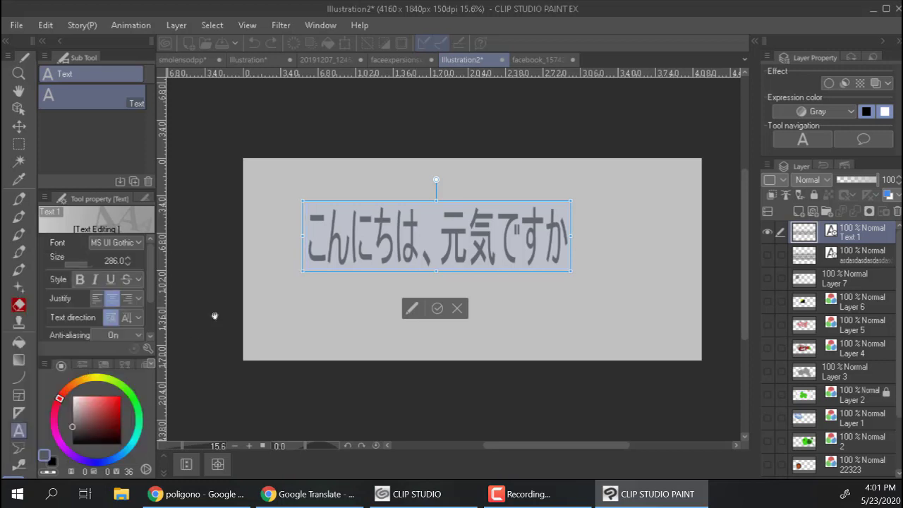
key("Down")
Step: Try the MS Gothic font on the selected text, followed by MS Outlook
left_click(110, 243)
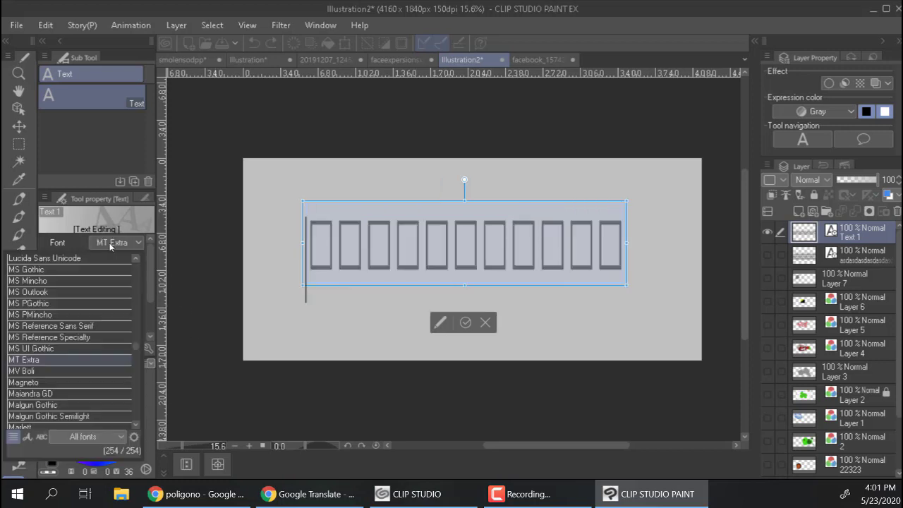
scroll(74, 284, "up", 1)
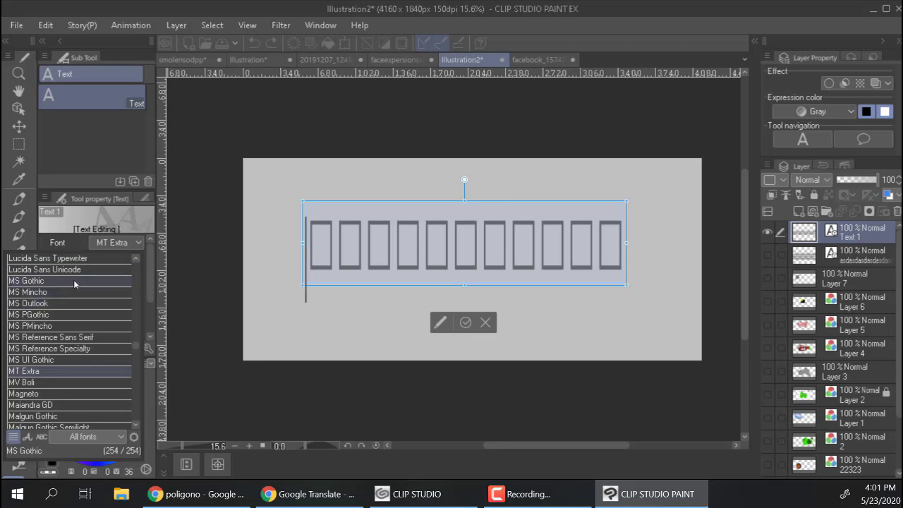
left_click(74, 284)
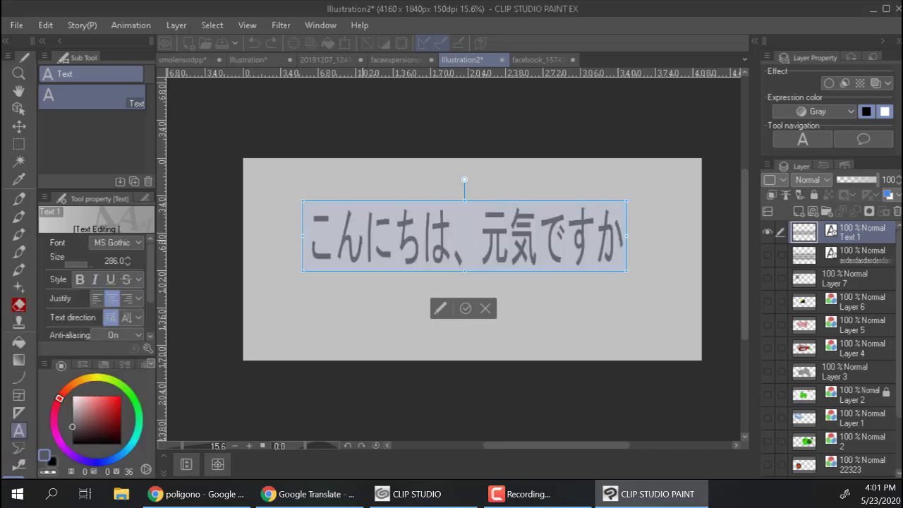
left_click(124, 243)
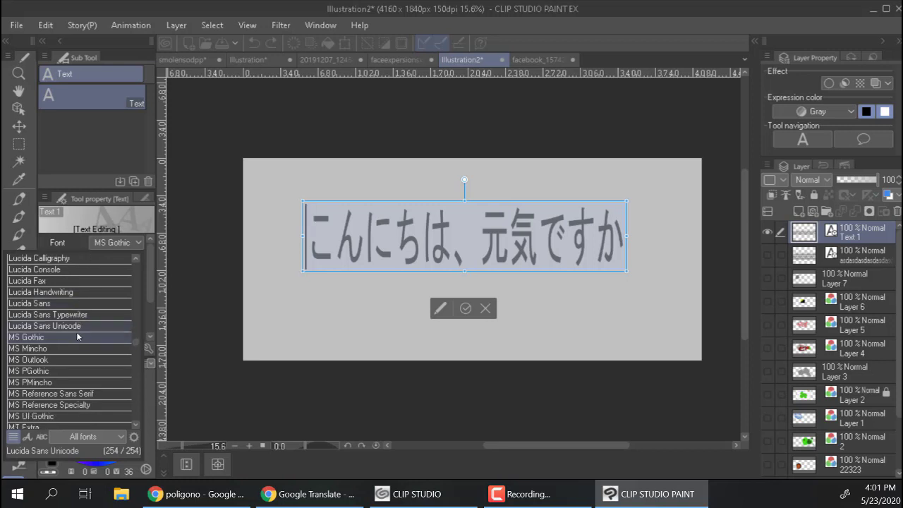
left_click(311, 312)
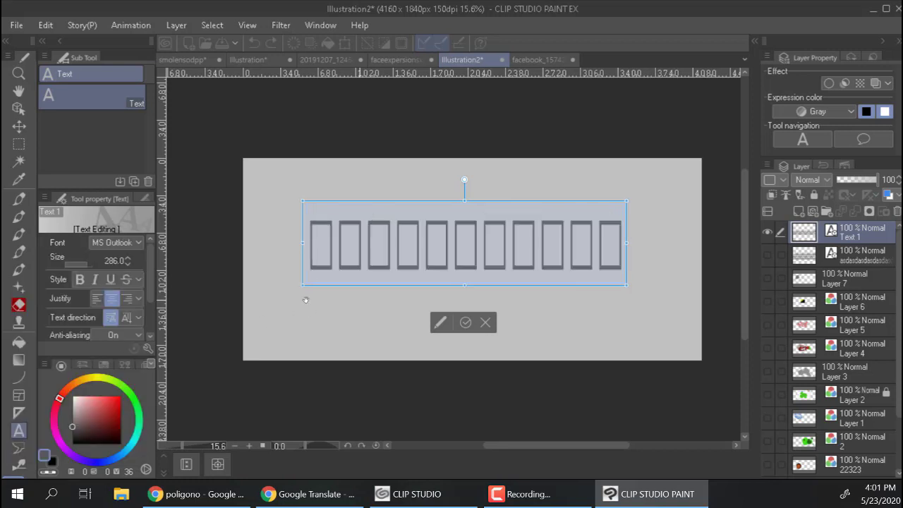
Step: Set the Japanese text's font to MS PMincho and move the text layer slightly up and to the left
left_click(111, 244)
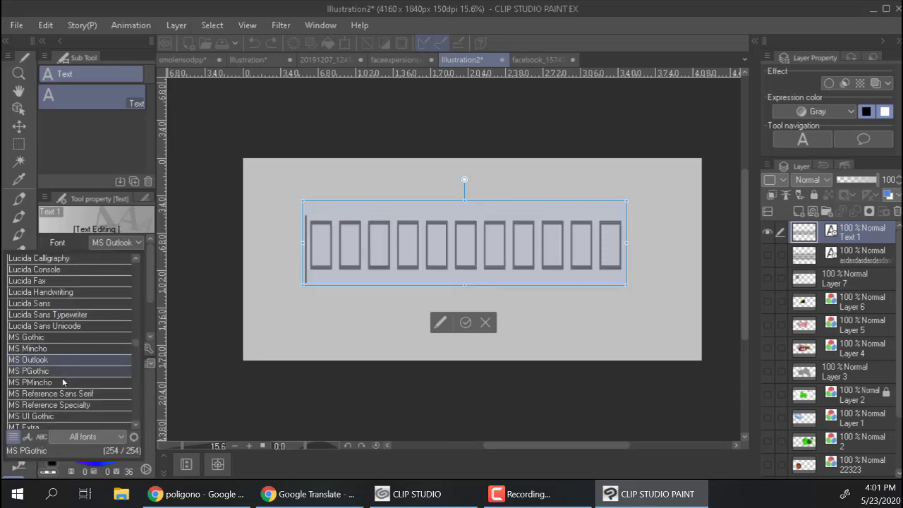
left_click(35, 382)
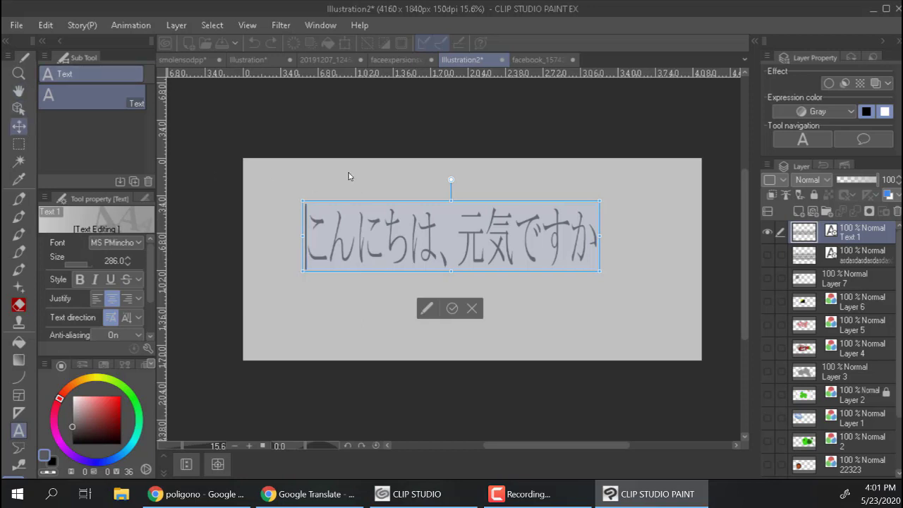
left_click_drag(340, 287, 315, 283)
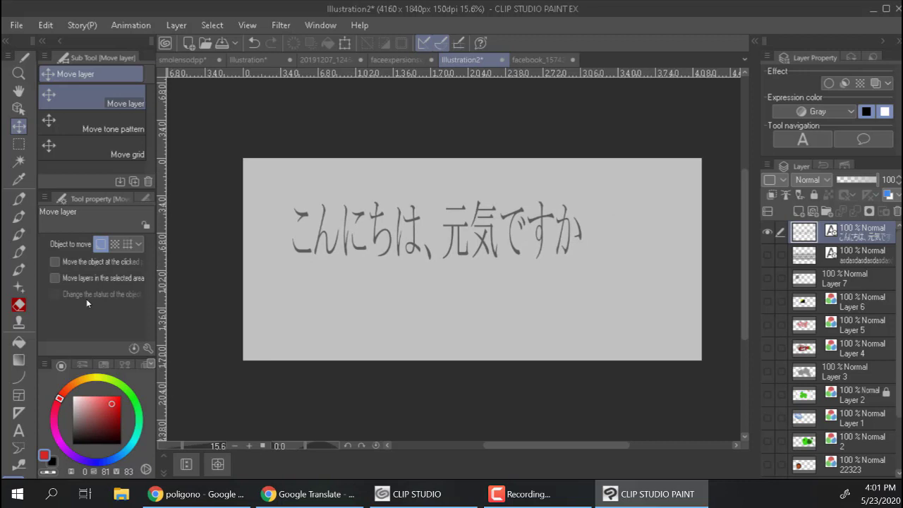
Step: Draw a white ellipse balloon with a black outline behind the left part of the Japanese text
left_click(21, 449)
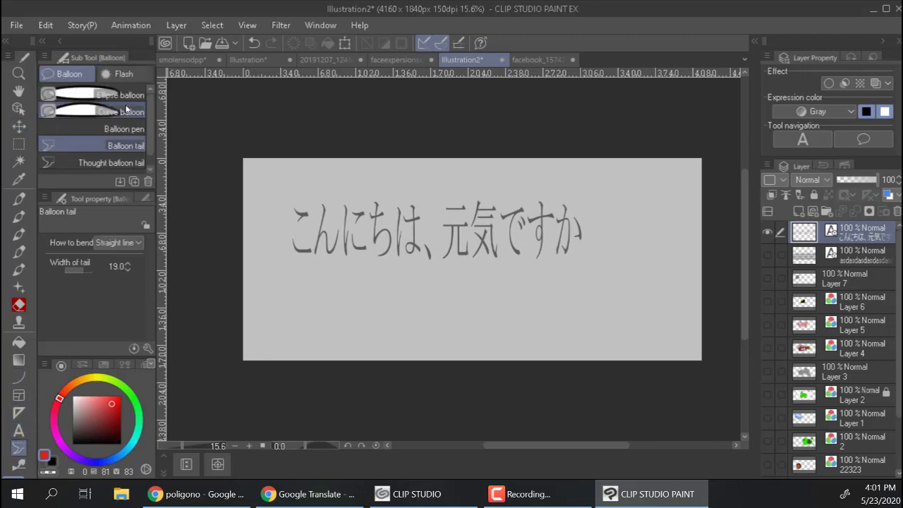
left_click(120, 95)
left_click_drag(299, 187, 467, 296)
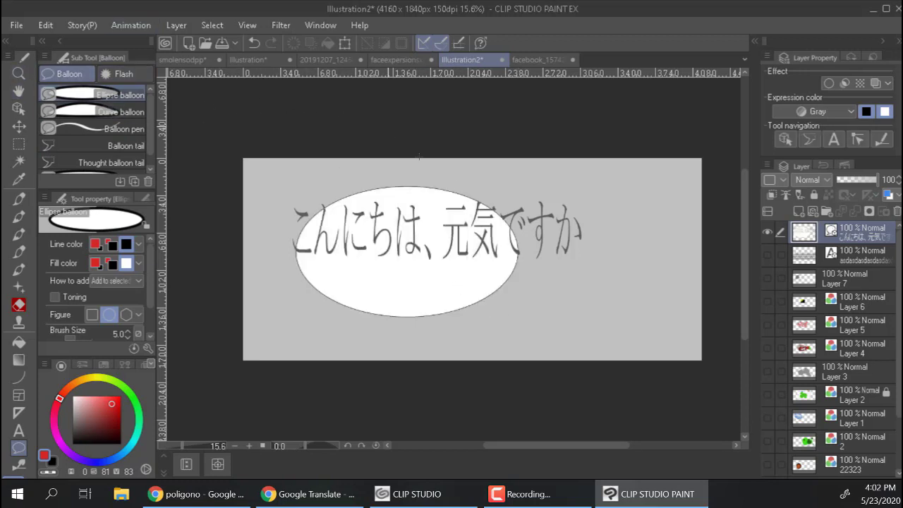
Step: Move the balloon to the right and shrink the Japanese text so it fits centred inside it
key("k")
left_click_drag(574, 232, 476, 232)
key("o")
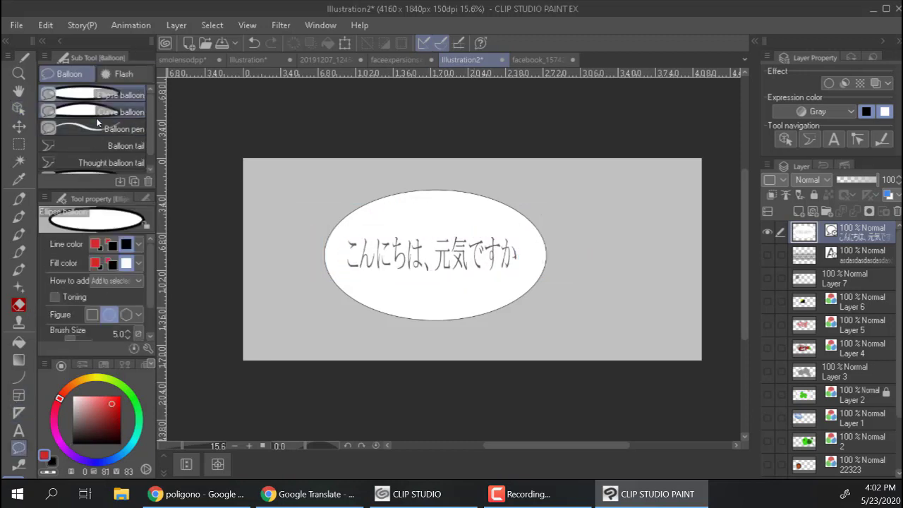
Step: Add straight balloon tails at the ellipse's lower left, lower right and right edges, using widths of 19 and 53.7
left_click(104, 144)
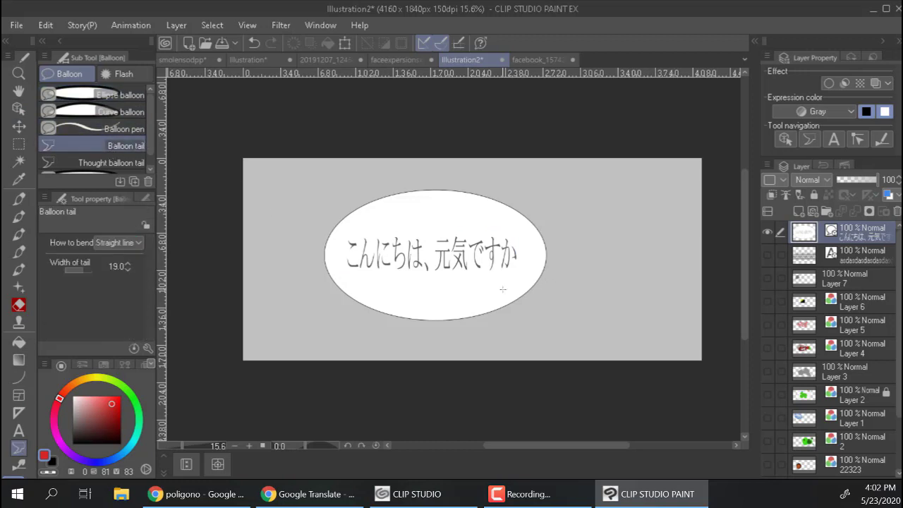
left_click_drag(502, 289, 568, 336)
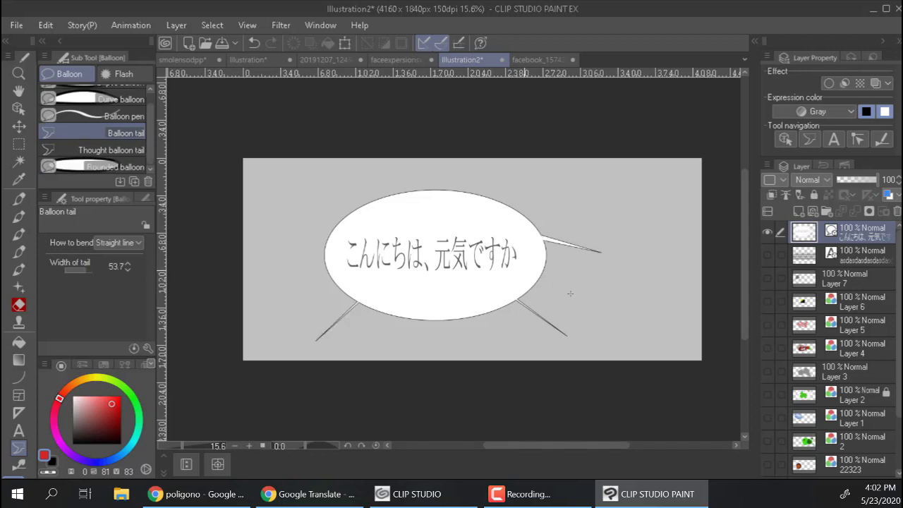
left_click_drag(526, 276, 584, 300)
left_click_drag(536, 258, 572, 261)
Step: Add two thought balloon tails of width 30 at the ellipse's upper left and one of width 144.8 at its upper right
left_click(134, 149)
left_click_drag(391, 209, 372, 167)
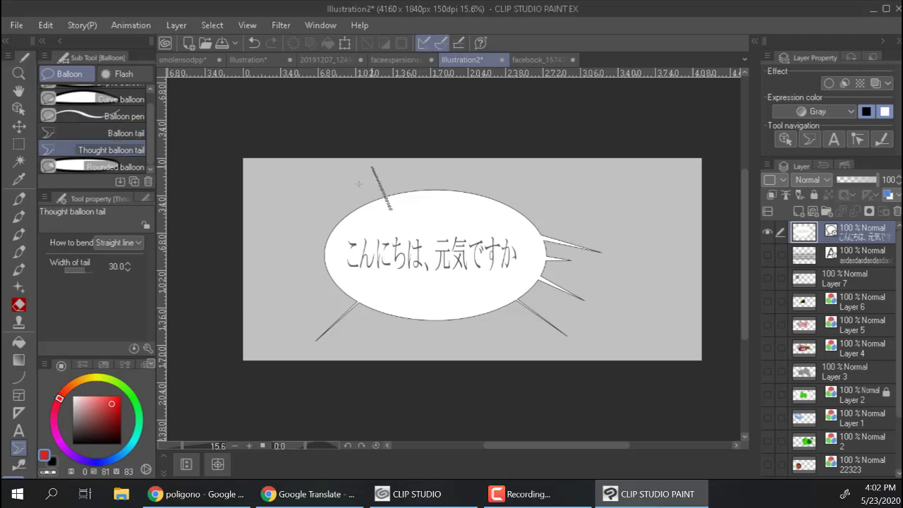
left_click_drag(374, 218, 258, 210)
left_click_drag(69, 267, 89, 268)
left_click_drag(521, 214, 621, 203)
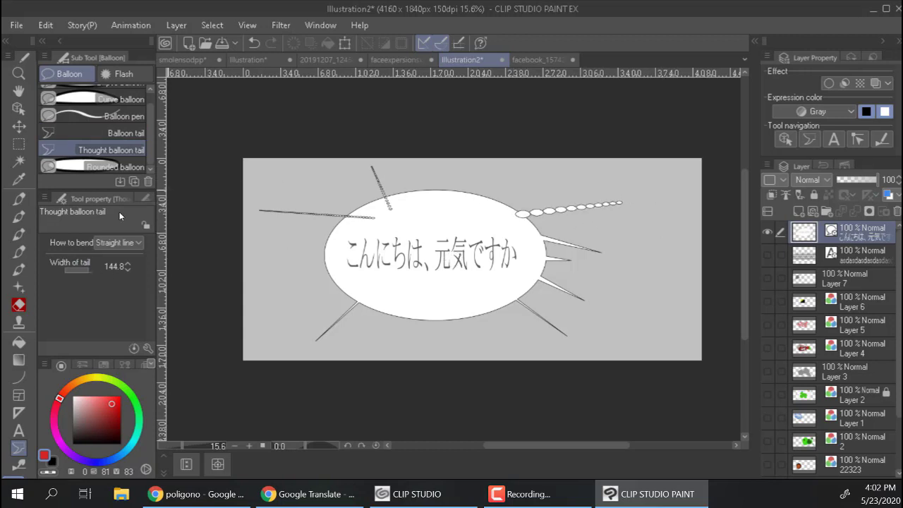
Step: Choose the Correct line tools and, in the Illustration document, hide Frame 1, Frame 2 and the 20191207_124545 Copy 2 layer
key("y")
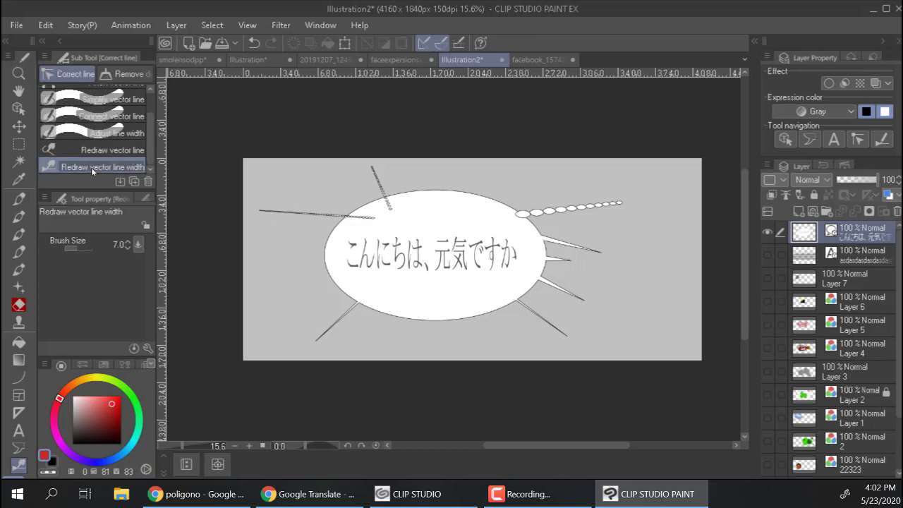
scroll(150, 134, "up", 3)
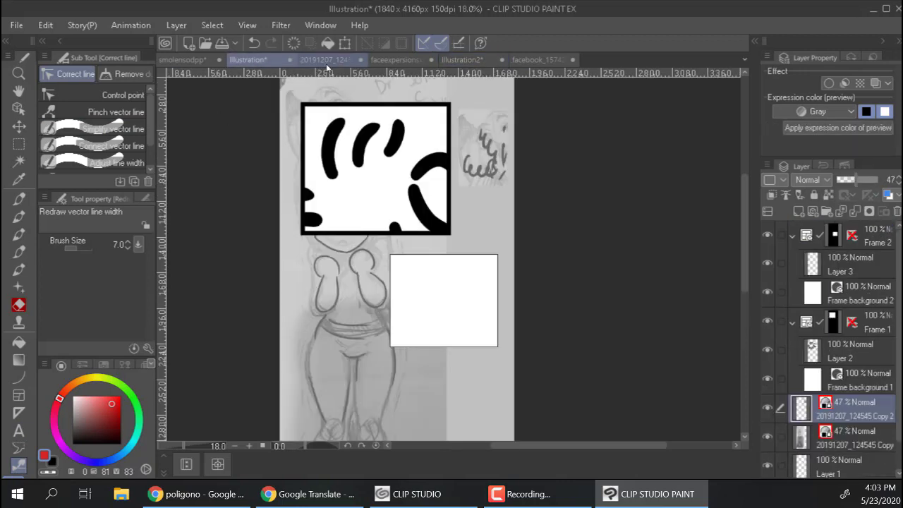
left_click(768, 236)
left_click(769, 297)
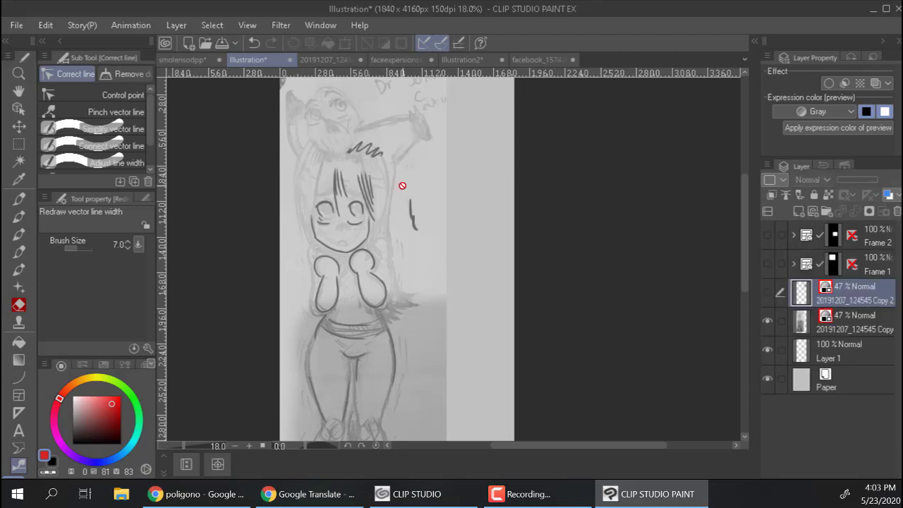
Step: Add a new raster layer directly above the visible 20191207_124545 Copy sketch layer
left_click(810, 327)
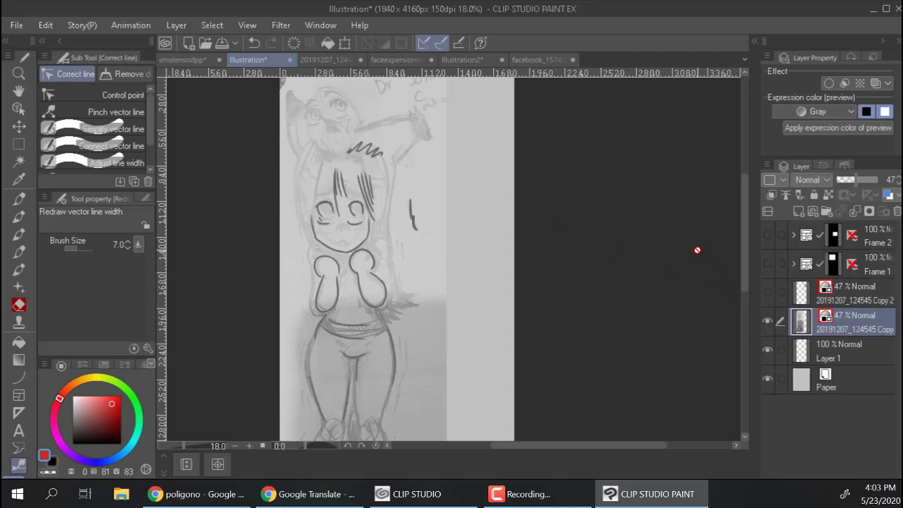
left_click_drag(358, 138, 421, 229)
key("slash")
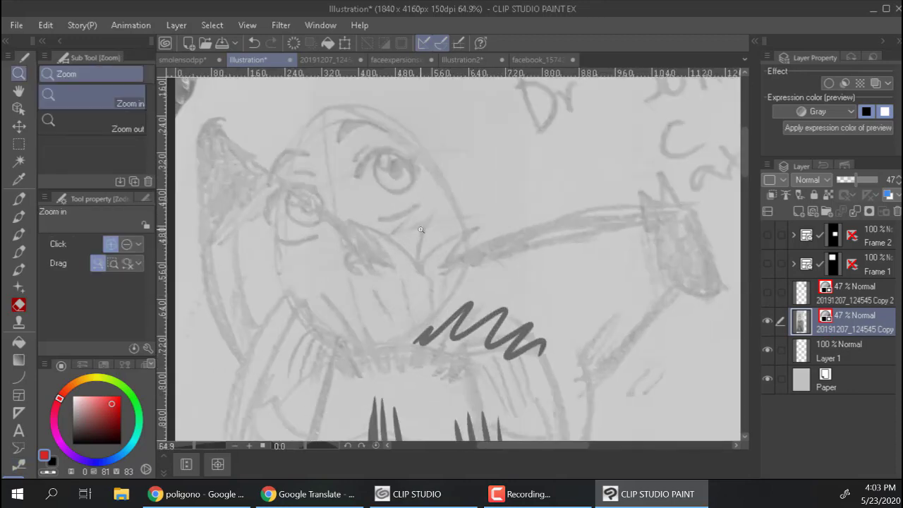
left_click(799, 212)
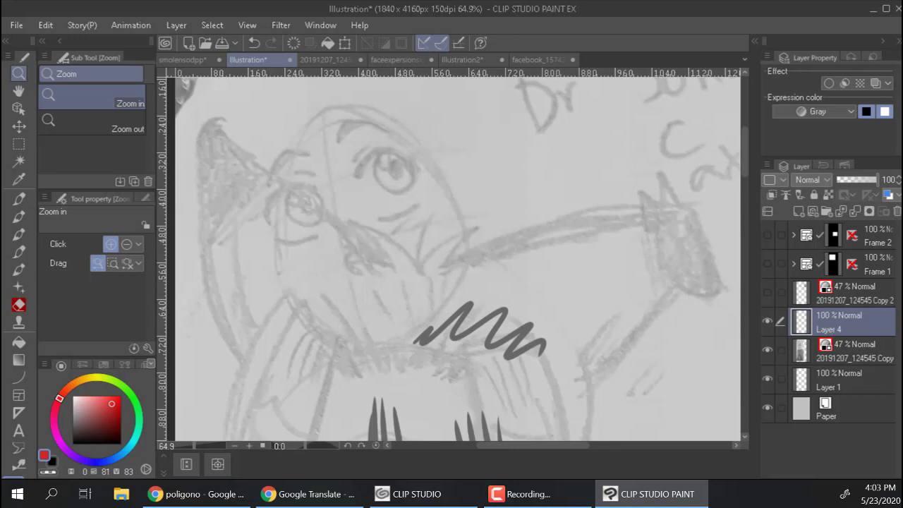
Step: Ink the upper eye of the bearded character with the G-pen at size 12.5, tracing the lid, iris and pupil
key("p")
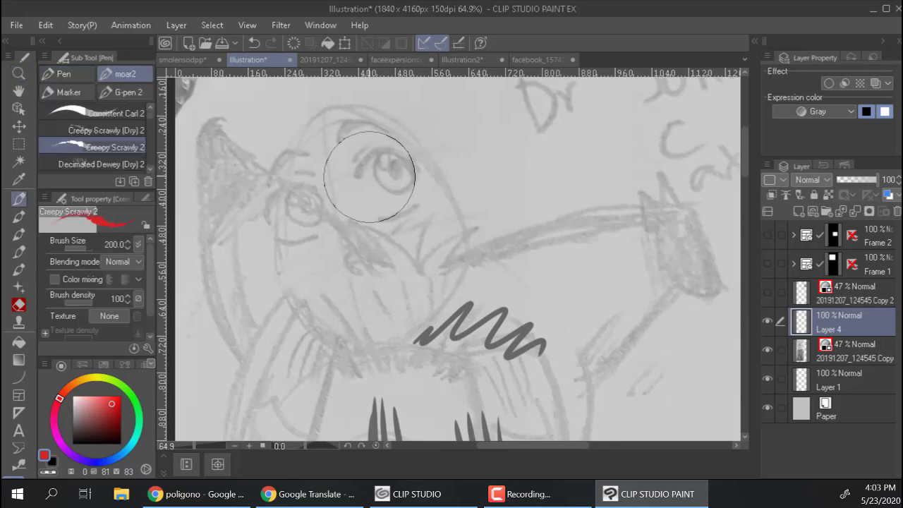
left_click(125, 92)
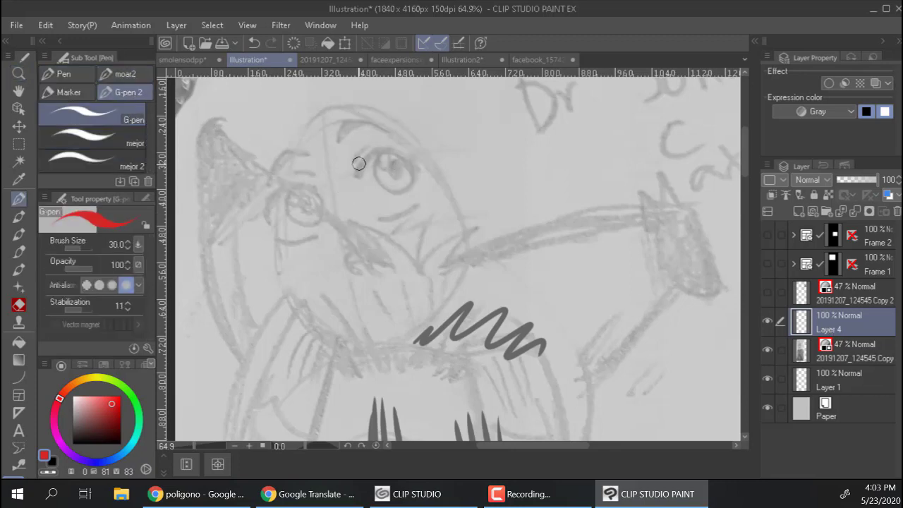
key("bracketleft")
key("bracketleft")
key("bracketleft")
key("bracketleft")
key("bracketleft")
mouse_move(358, 171)
left_mouse_down()
mouse_move(378, 152)
mouse_move(398, 152)
mouse_move(376, 176)
mouse_move(391, 189)
mouse_move(413, 174)
mouse_move(375, 161)
mouse_move(393, 176)
left_mouse_up()
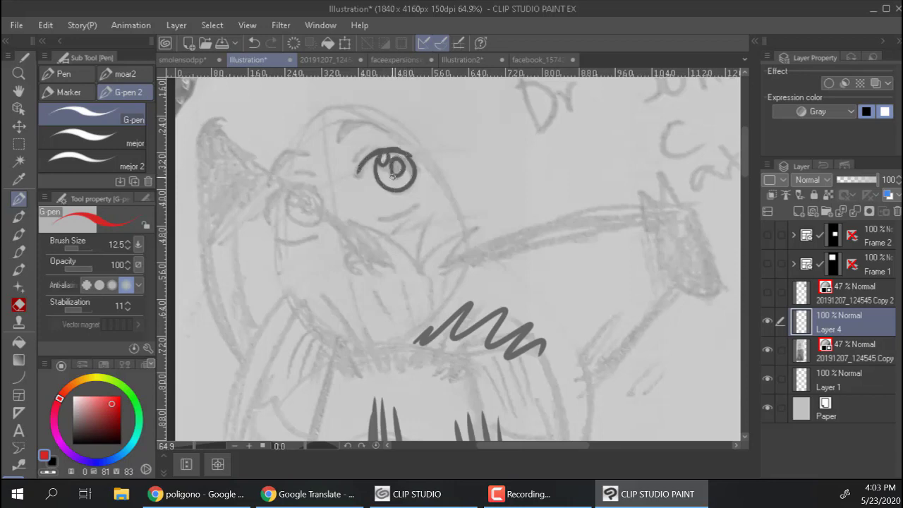
Step: Look through the Correct line settings for Control point, Pinch vector line and Simplify vector line
left_click(20, 467)
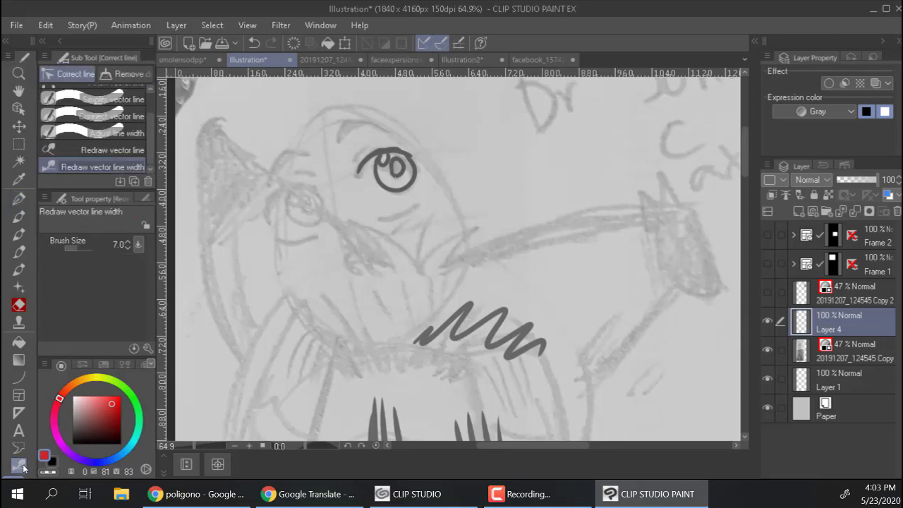
scroll(150, 109, "up", 3)
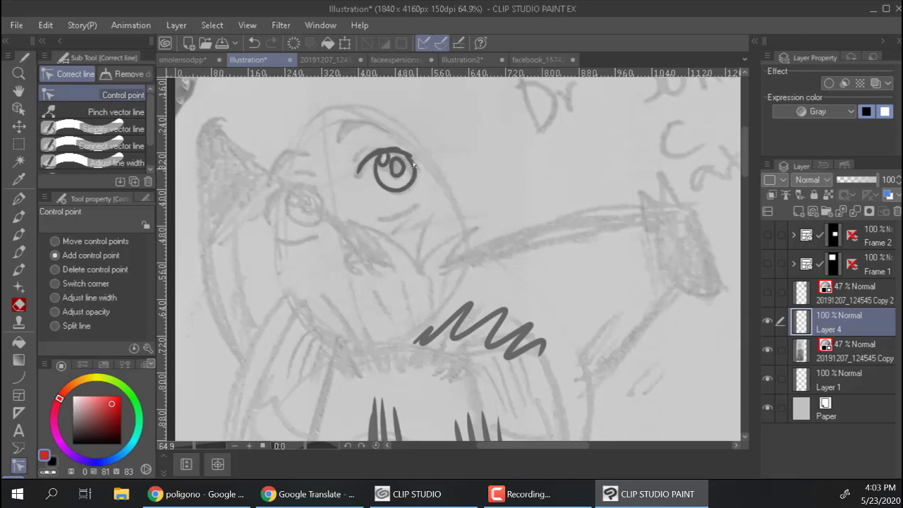
left_click(139, 115)
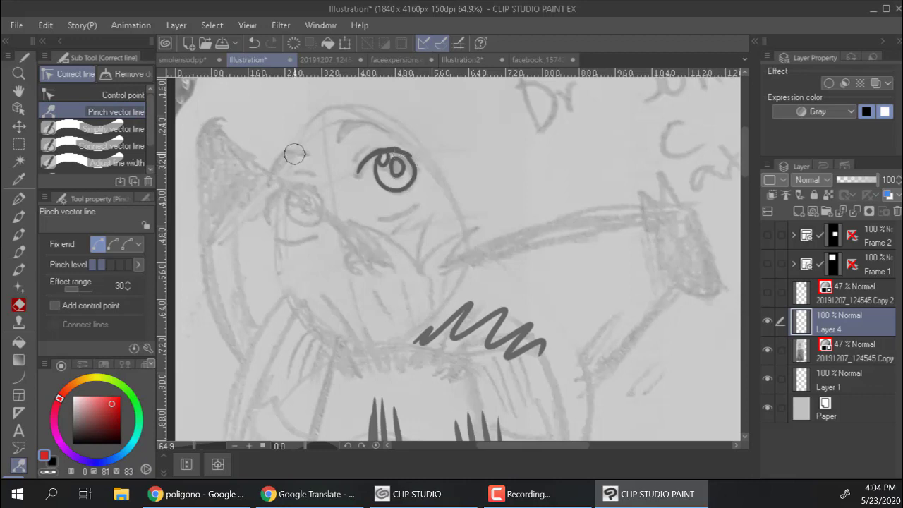
left_click(113, 129)
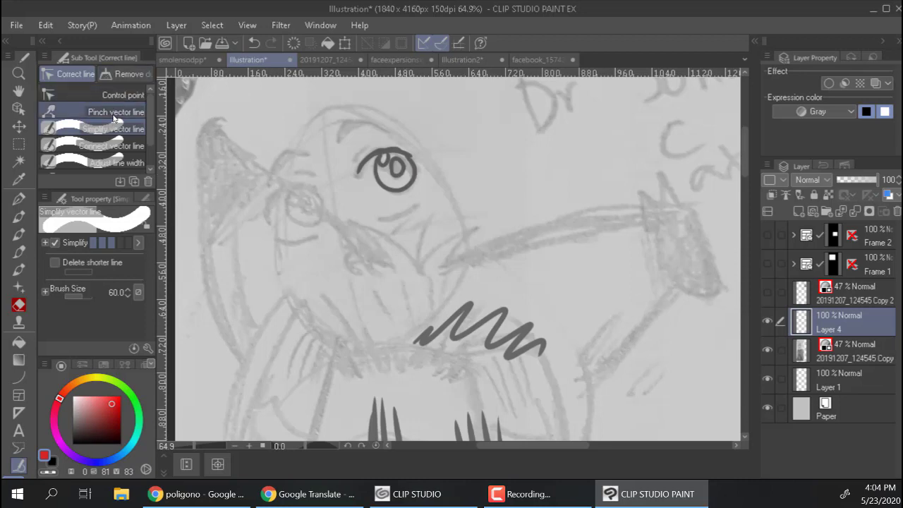
Step: Hide Layer 4 and create a new vector layer above it
left_click(767, 323)
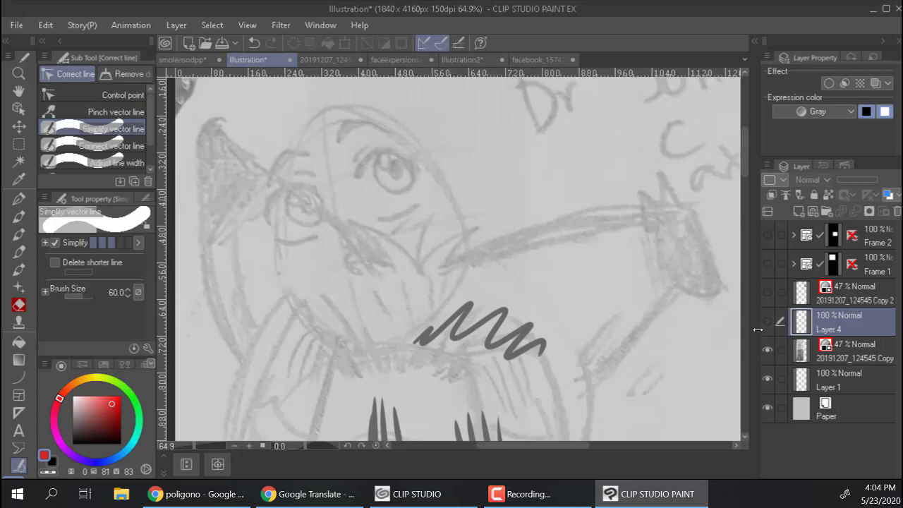
left_click(812, 214)
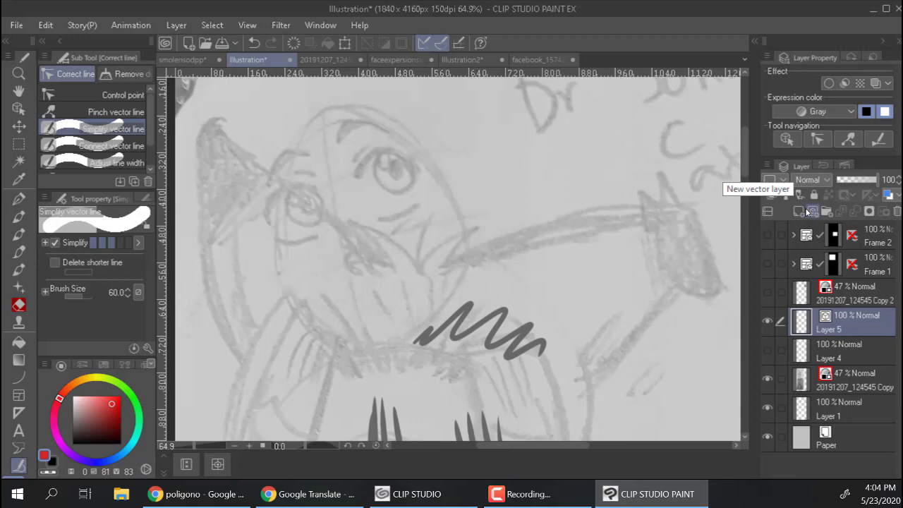
Step: Draw a thick black diagonal stroke across the bearded face on the vector layer with the G-pen at size 90
key("p")
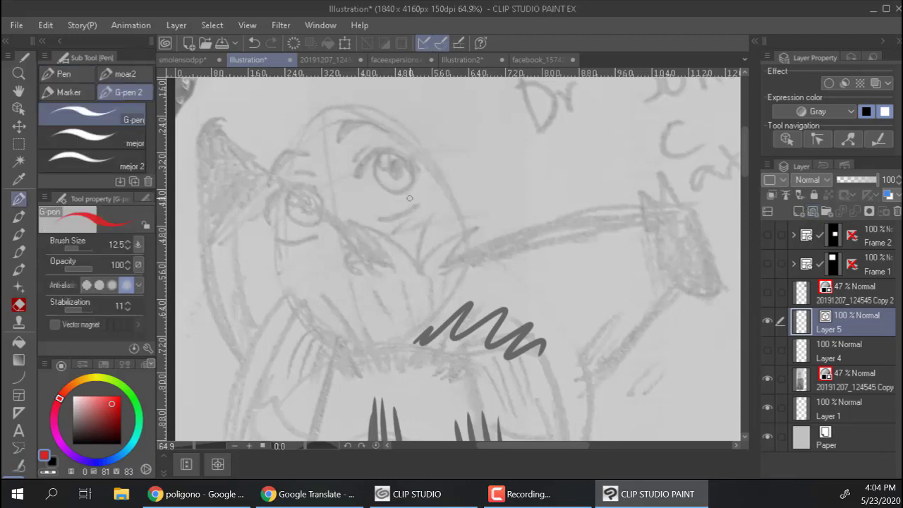
left_click(83, 437)
left_click_drag(82, 436, 72, 460)
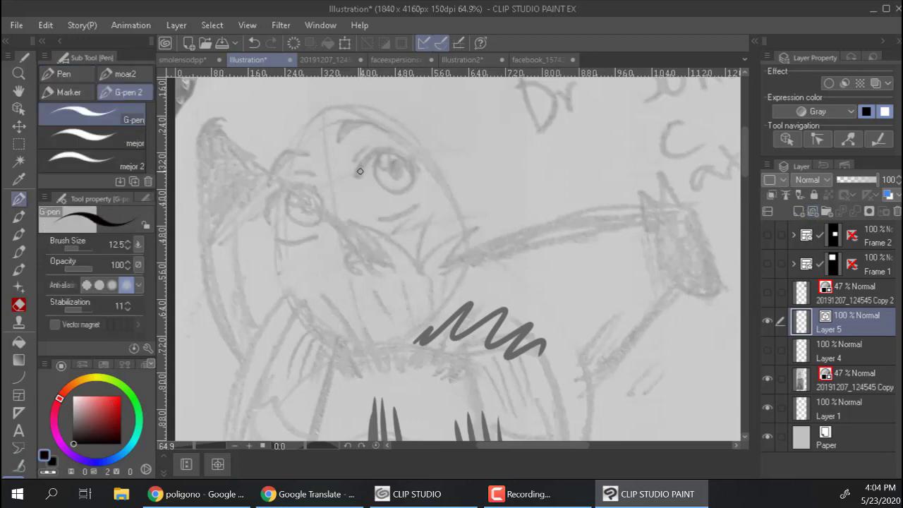
key("bracketright")
key("bracketright")
key("bracketright")
key("bracketright")
key("bracketright")
key("bracketright")
key("bracketright")
key("bracketright")
key("bracketright")
key("bracketright")
key("bracketright")
key("bracketright")
key("bracketright")
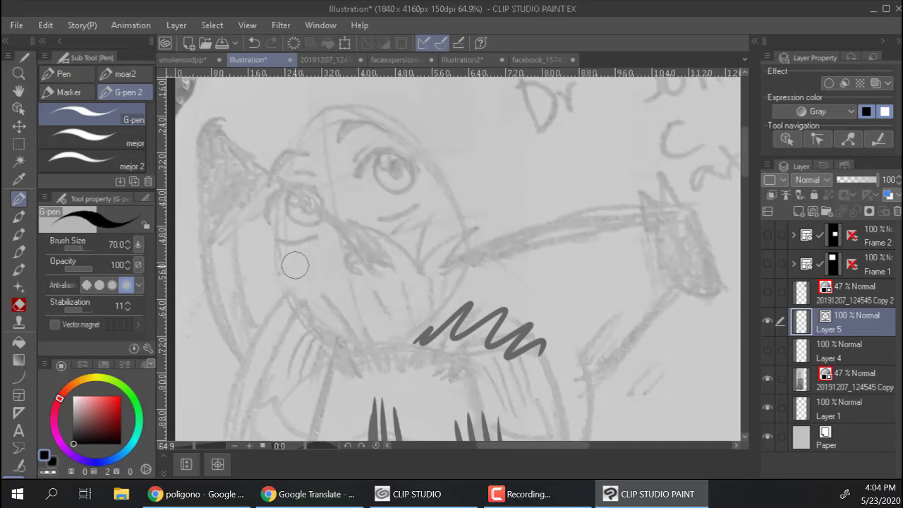
left_click_drag(258, 299, 546, 175)
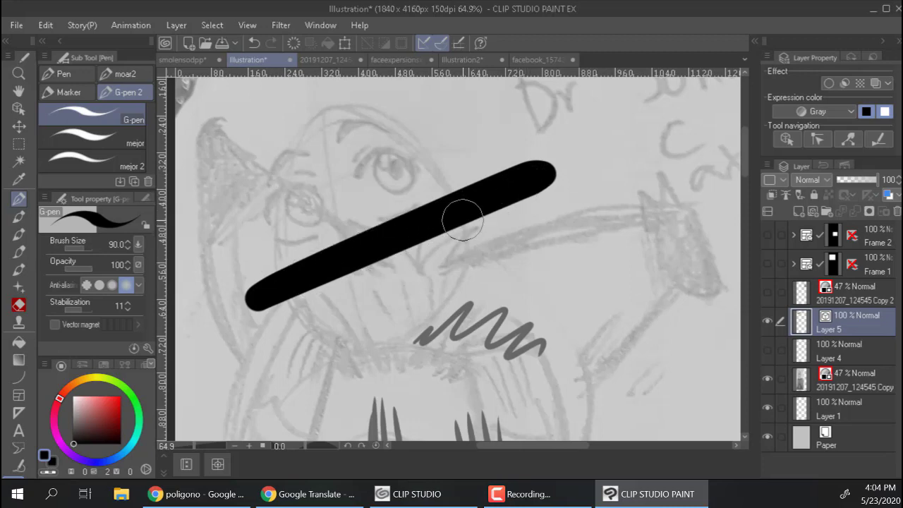
Step: Show Layer 4 again and erase the inked eye from it
left_click(830, 357)
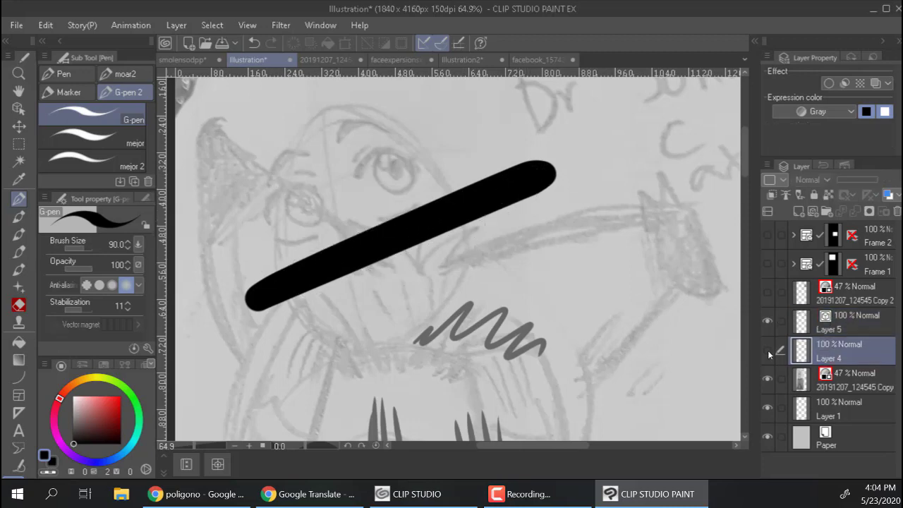
left_click(768, 350)
key("e")
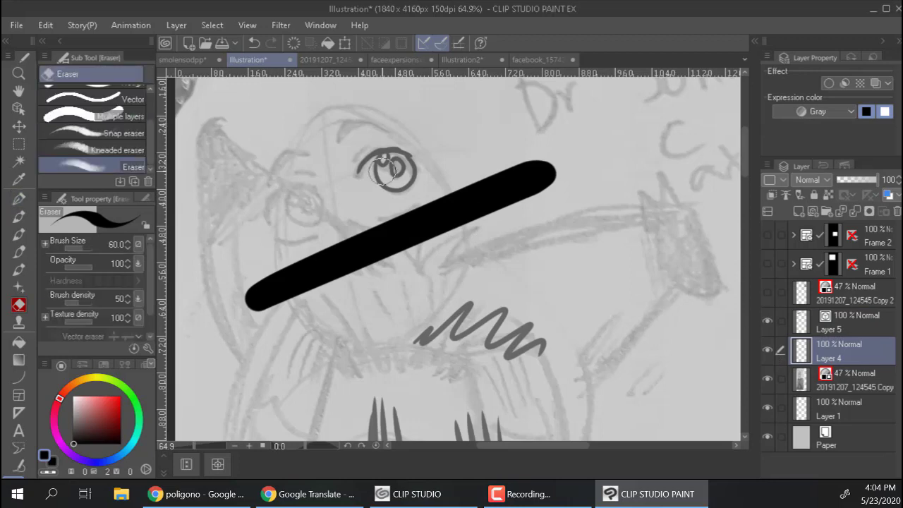
left_click_drag(380, 166, 362, 162)
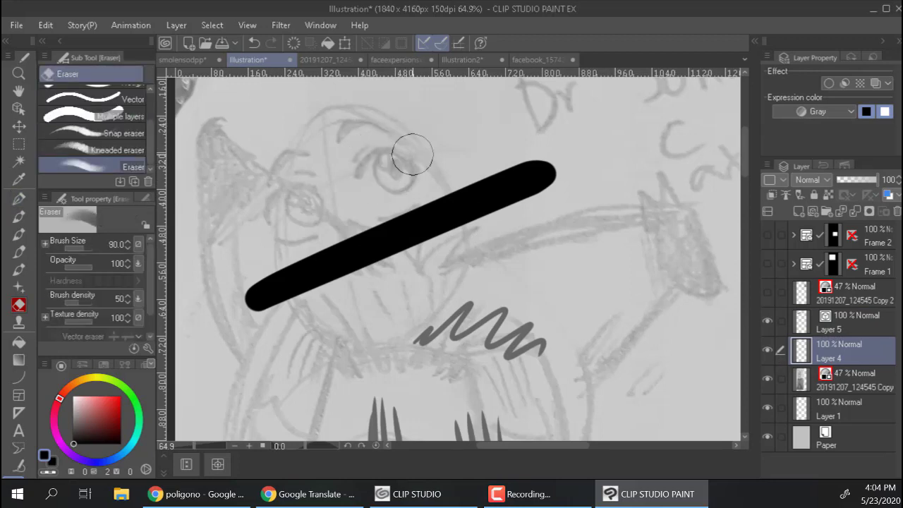
Step: Rename Layer 4 as "vepixeñes" and draw a black G-pen stroke of size 125 on it, above and parallel to the vector stroke
key("p")
key("bracketleft")
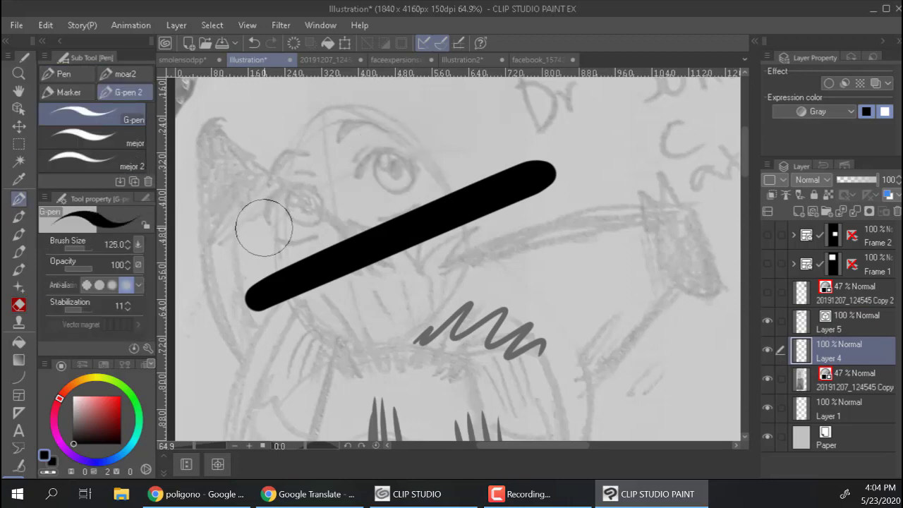
double_click(832, 358)
type("vec")
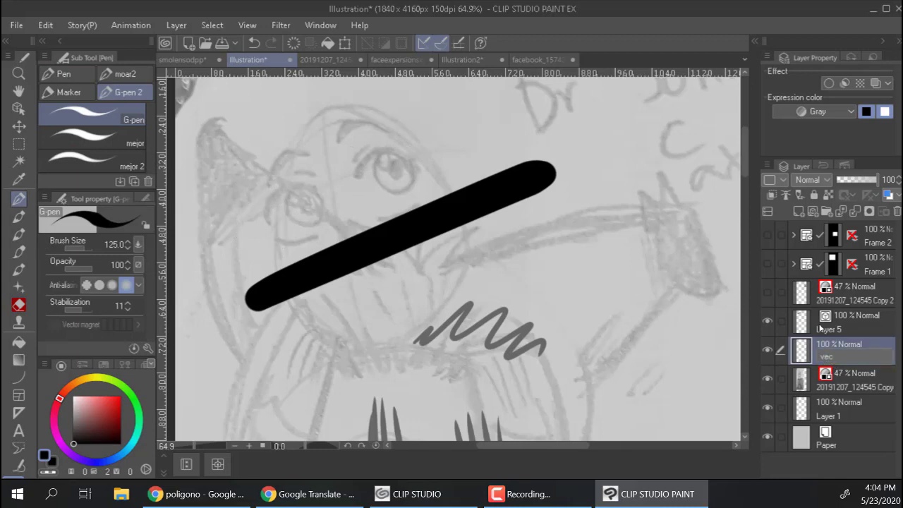
key("BackSpace")
type("pixeñes")
key("Return")
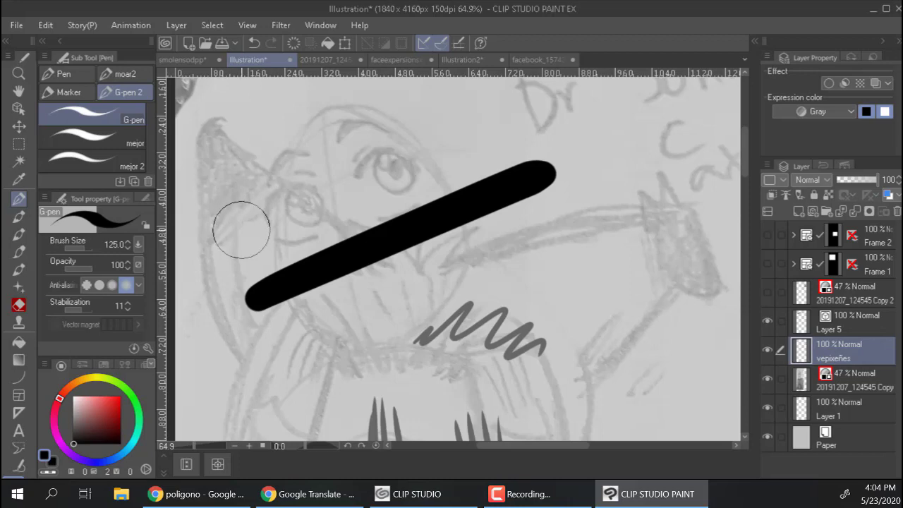
left_click_drag(239, 233, 486, 133)
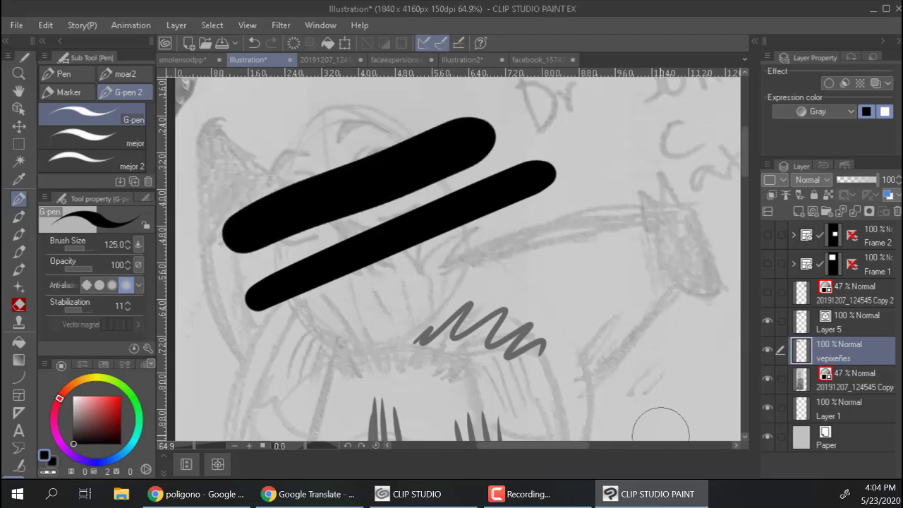
Step: Bend the vector stroke on Layer 5 by moving its two end points and two middle control points downward
key("ctrl+space")
mouse_move(409, 199)
left_mouse_down()
mouse_move(459, 208)
mouse_move(412, 215)
left_mouse_up()
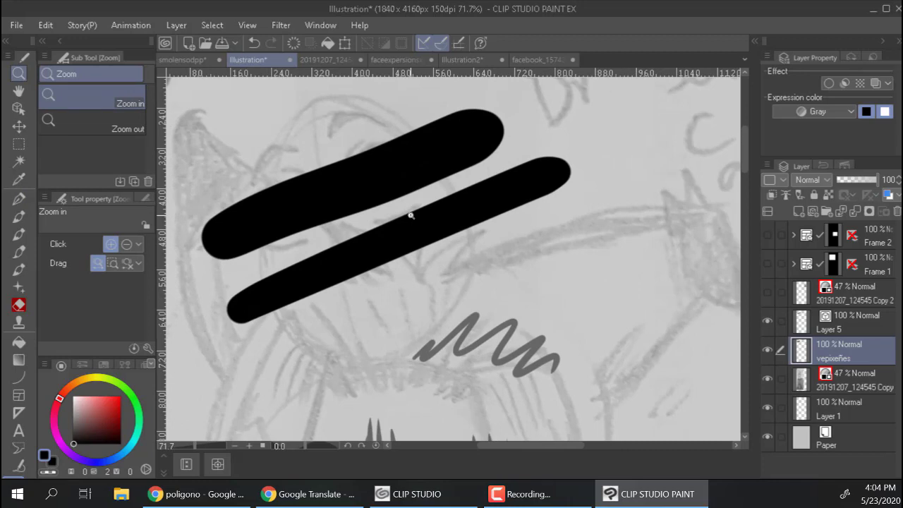
left_click(836, 328)
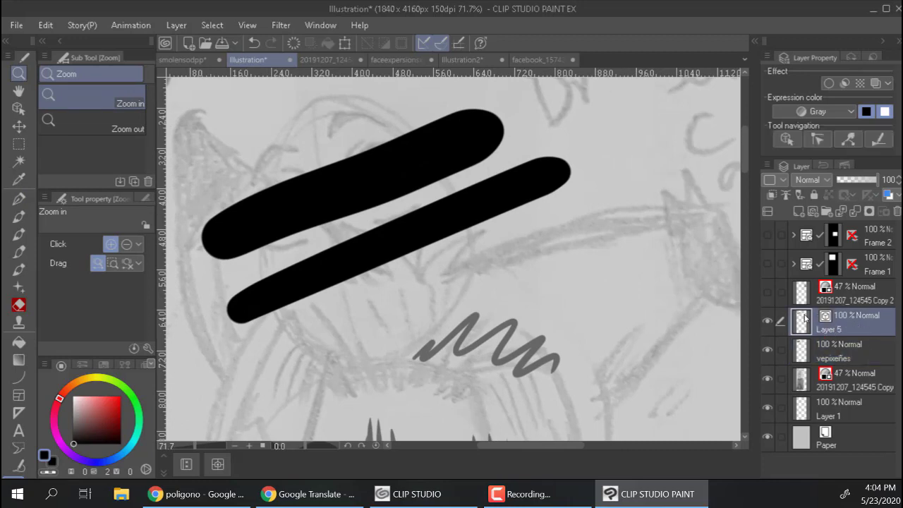
key("o")
left_click(466, 212)
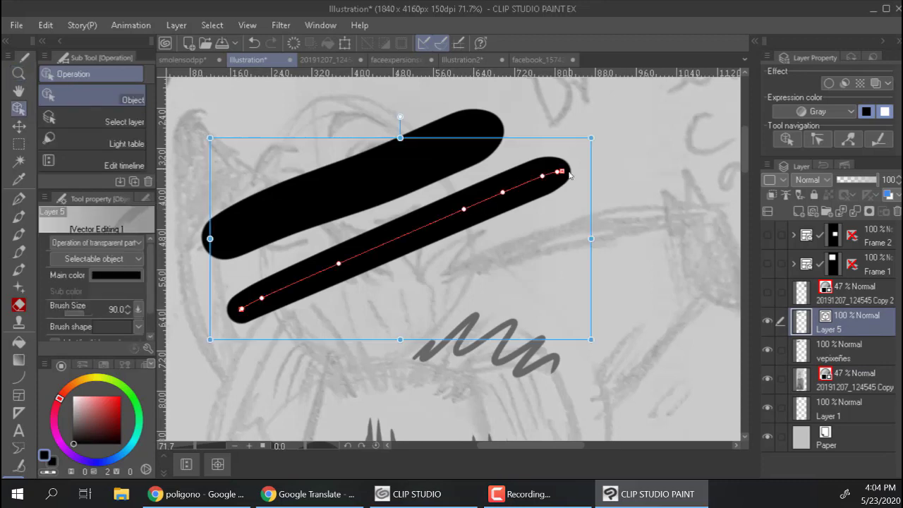
left_click_drag(561, 172, 570, 224)
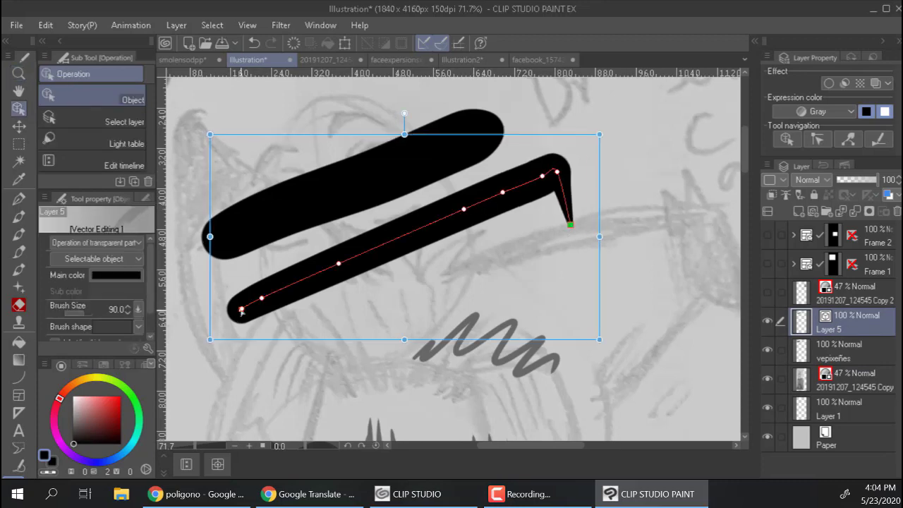
left_click_drag(241, 308, 252, 333)
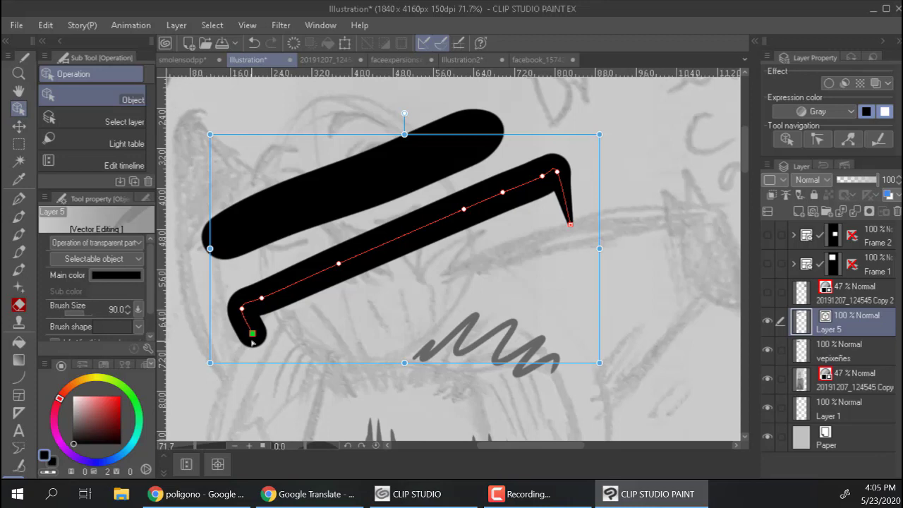
left_click_drag(339, 264, 348, 290)
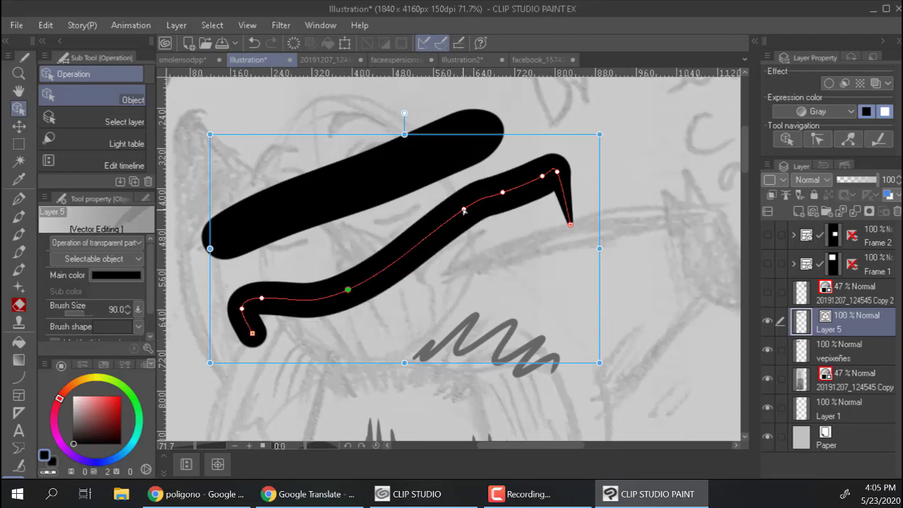
left_click_drag(463, 210, 471, 230)
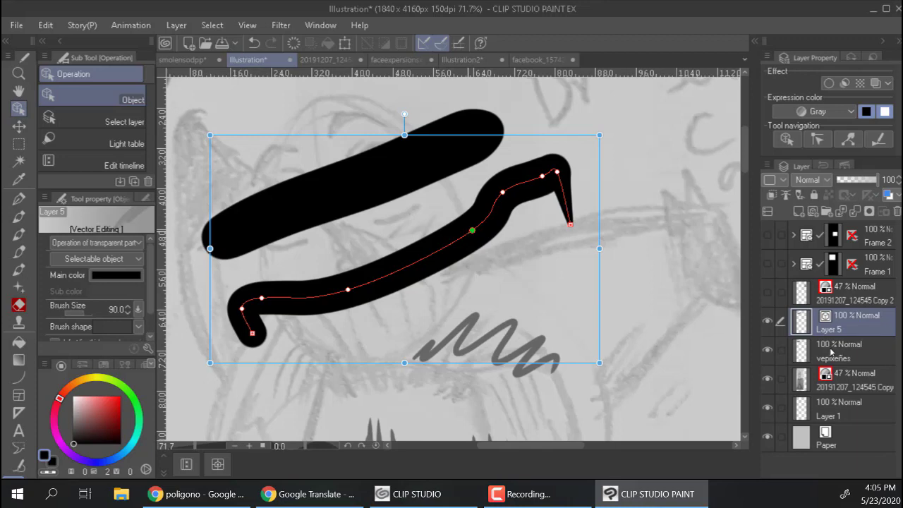
Step: On the vepixeñes layer, move the raster stroke slightly to the left and scale it down to 10%
left_click(469, 234)
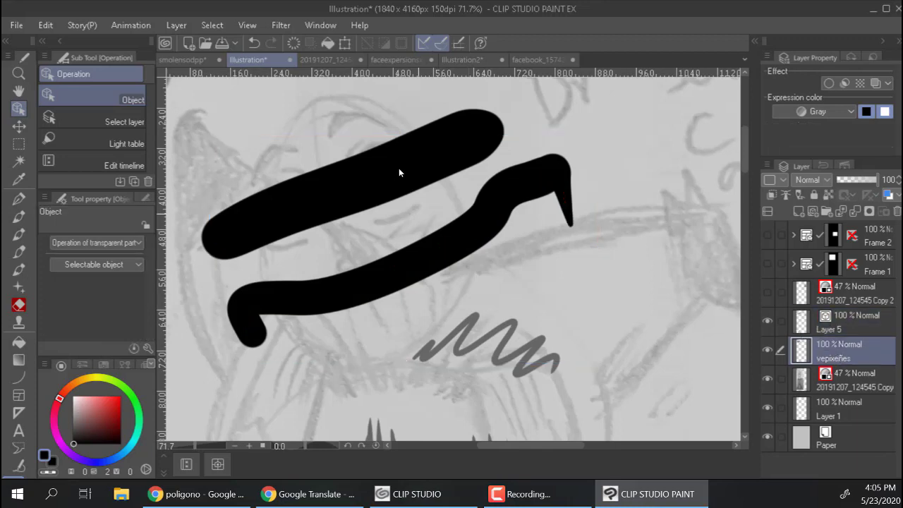
mouse_move(399, 169)
left_mouse_down()
mouse_move(407, 153)
mouse_move(392, 149)
mouse_move(397, 160)
mouse_move(385, 172)
left_mouse_up()
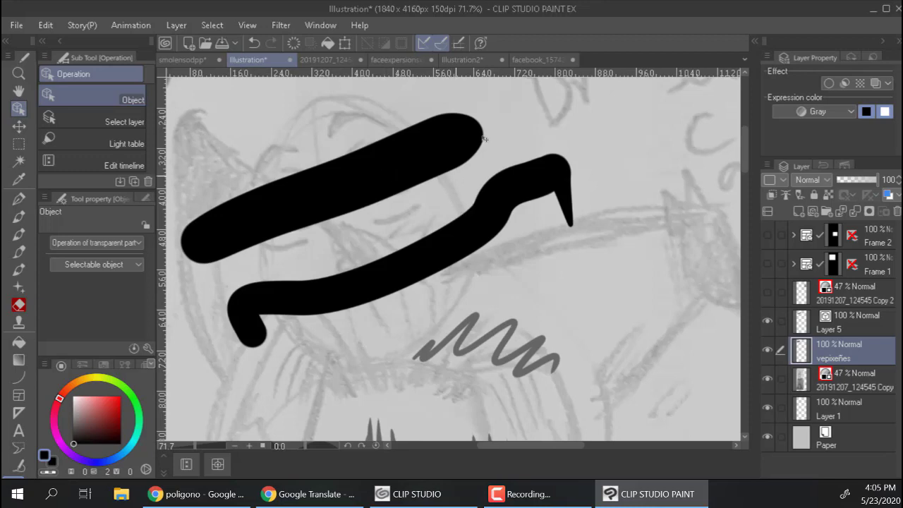
key("ctrl+t")
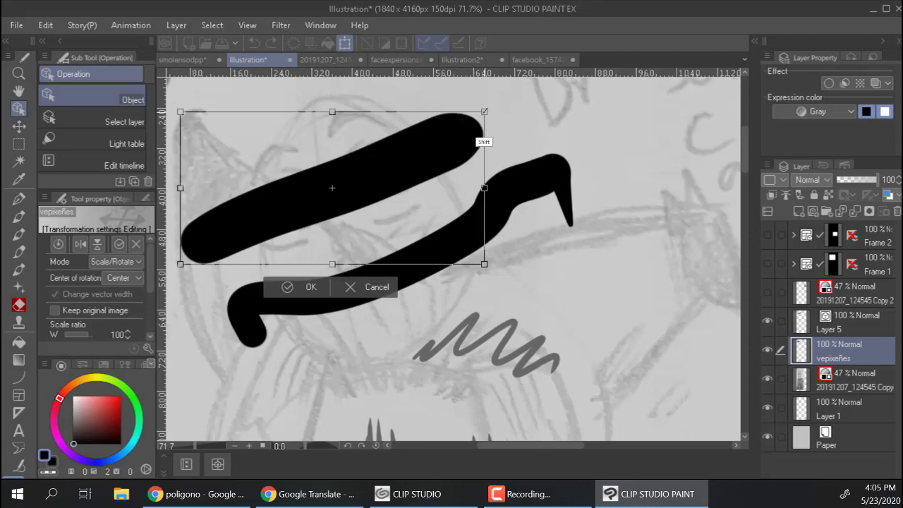
mouse_move(484, 113)
left_mouse_down()
mouse_move(447, 127)
mouse_move(263, 251)
mouse_move(204, 240)
mouse_move(214, 242)
mouse_move(202, 252)
mouse_move(211, 259)
mouse_move(211, 252)
left_mouse_up()
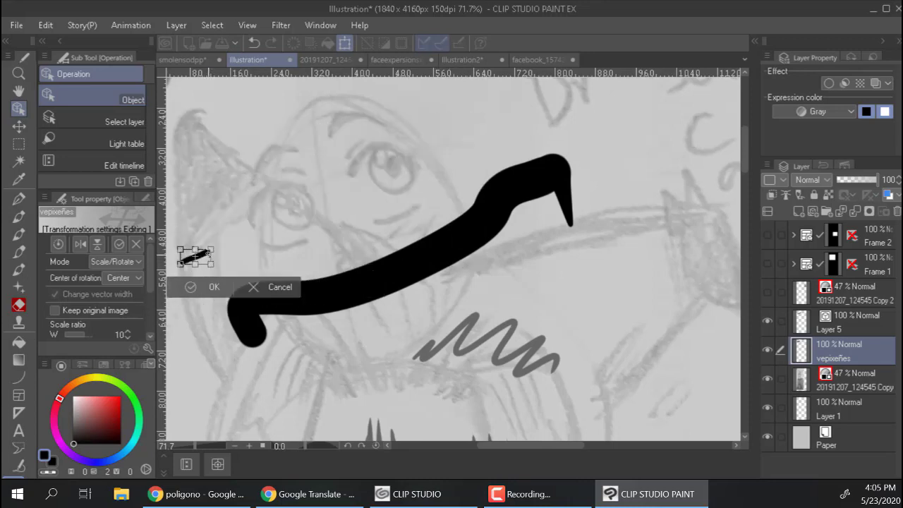
key("Return")
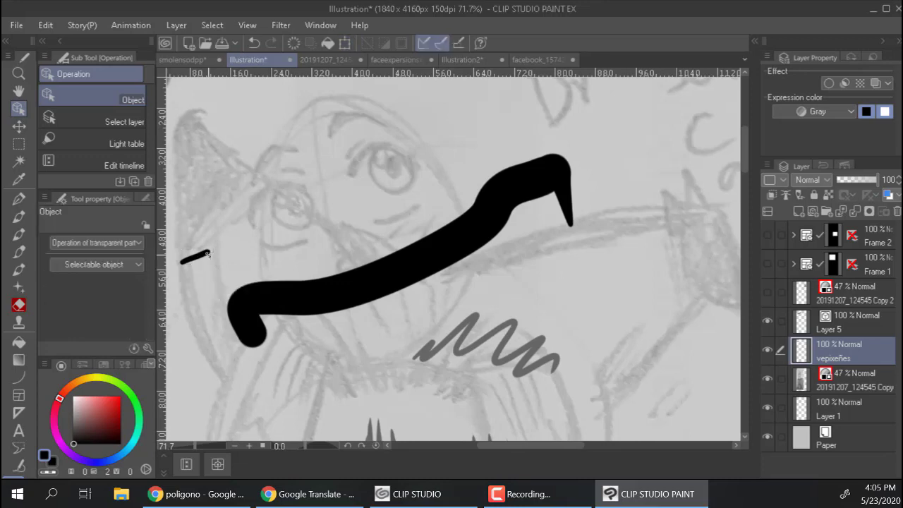
Step: Scale the shrunken raster stroke on the vepixeñes layer back up to about 1346% and apply the transformation
left_click(208, 254)
mouse_move(210, 248)
left_mouse_down()
mouse_move(377, 166)
mouse_move(586, 36)
left_mouse_up()
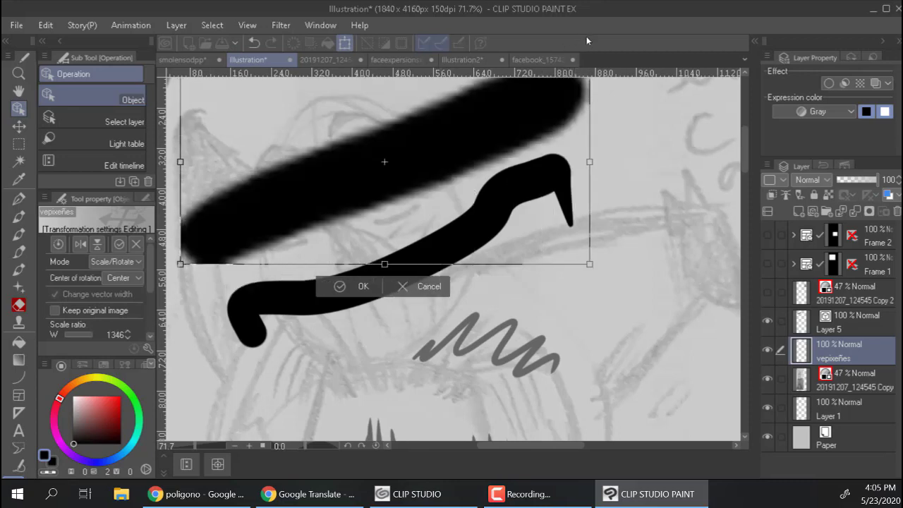
key("Return")
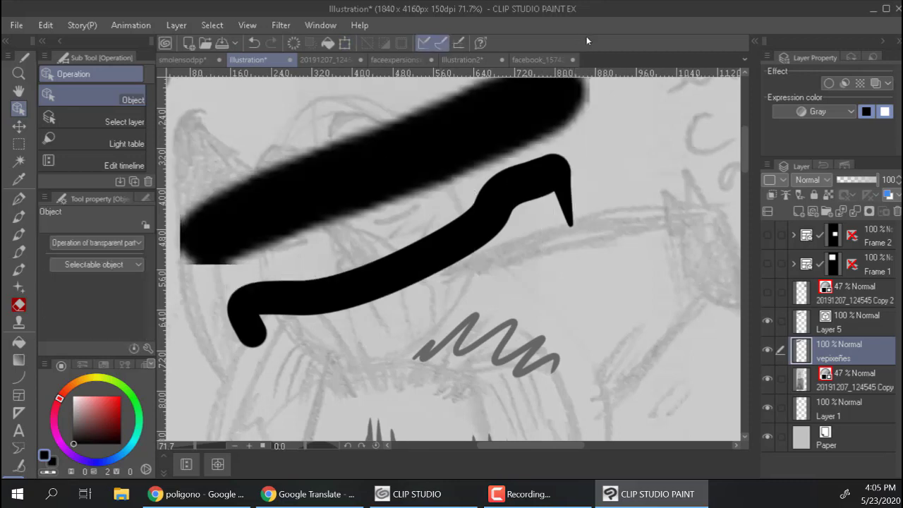
scroll(570, 215, "up", 1)
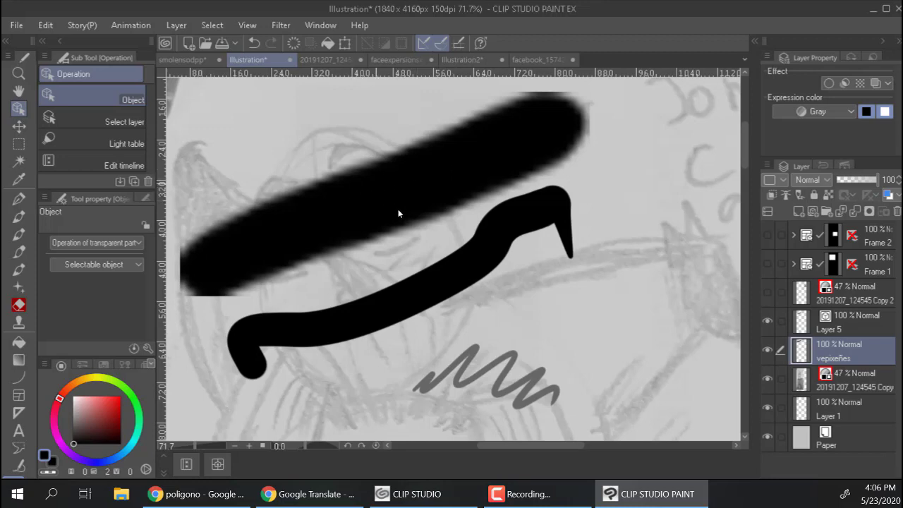
Step: Shrink the vector stroke on Layer 5 to a tiny size and enlarge it again
left_click(485, 272)
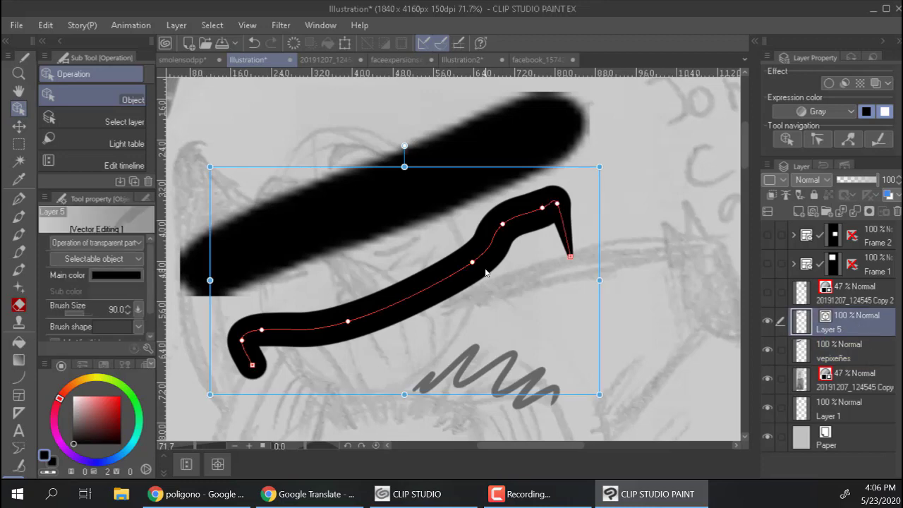
mouse_move(599, 167)
left_mouse_down()
mouse_move(302, 298)
mouse_move(238, 379)
left_mouse_up()
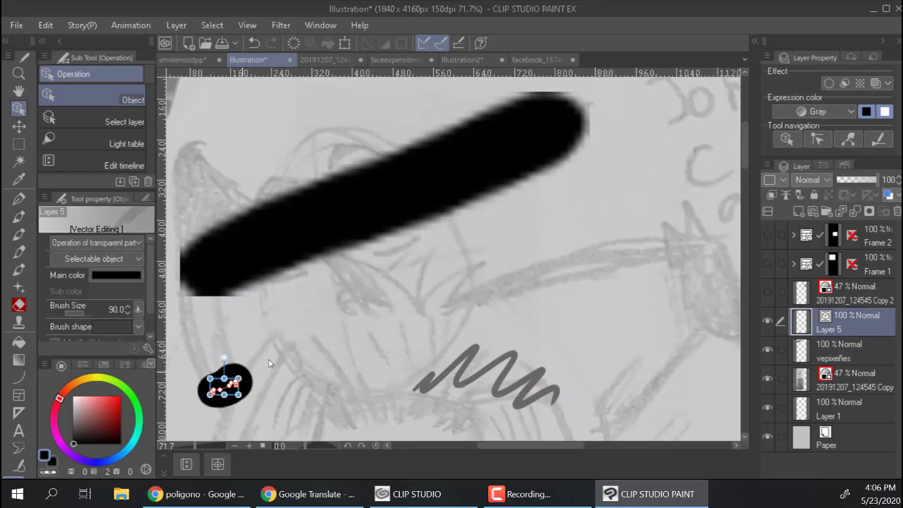
left_click(235, 377)
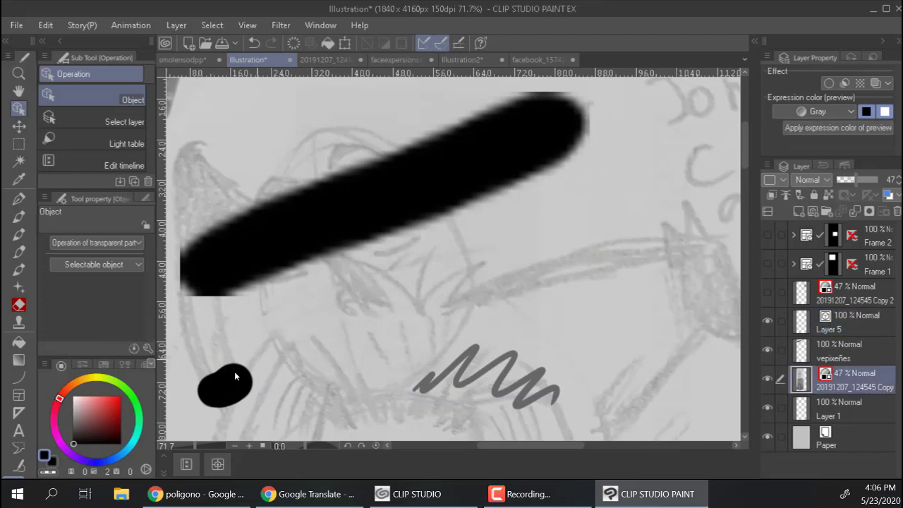
left_click(243, 379)
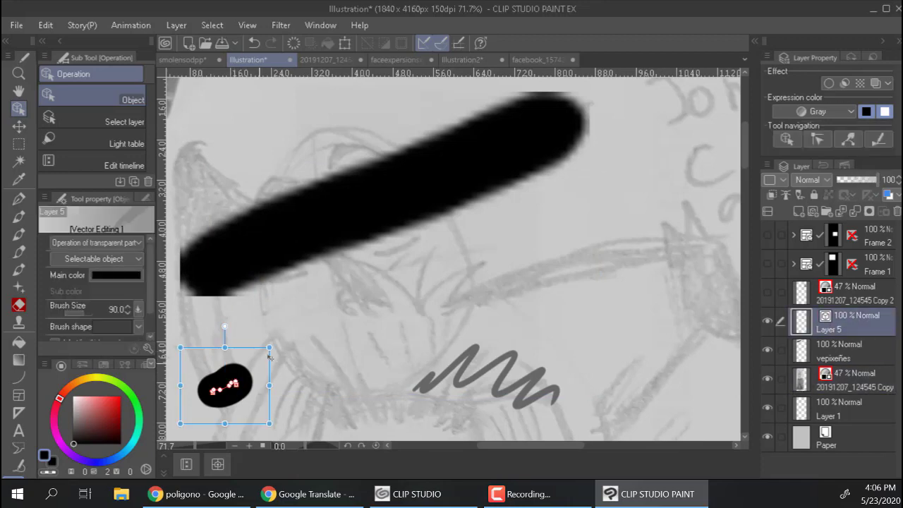
mouse_move(271, 349)
left_mouse_down()
mouse_move(739, 152)
mouse_move(674, 107)
mouse_move(623, 118)
left_mouse_up()
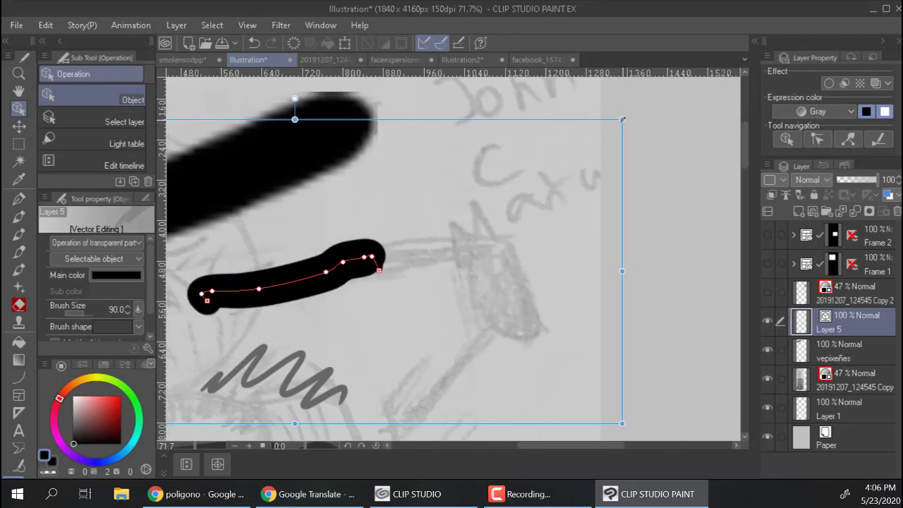
scroll(430, 235, "down", 1)
Step: Reposition the vector stroke below the gray scribble and pull the control point near its right end far upward
left_click_drag(300, 252, 463, 233)
scroll(397, 225, "down", 4)
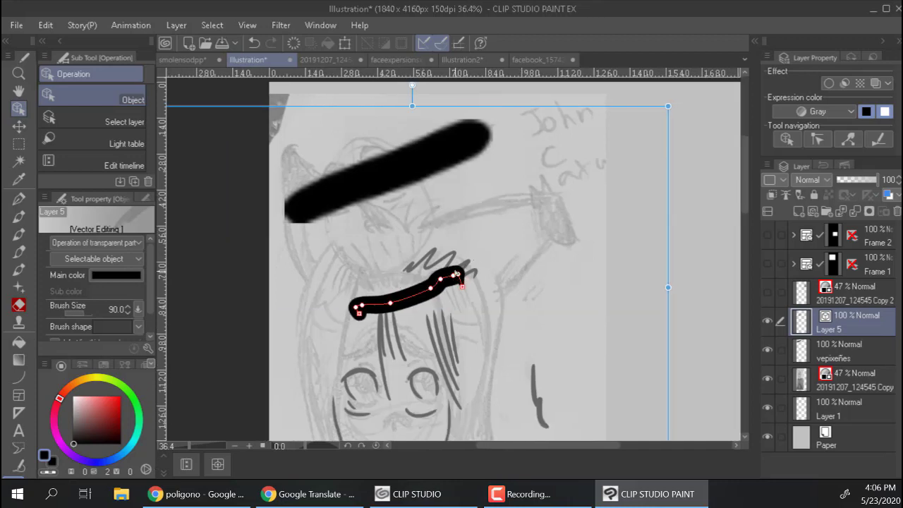
left_click_drag(458, 274, 523, 107)
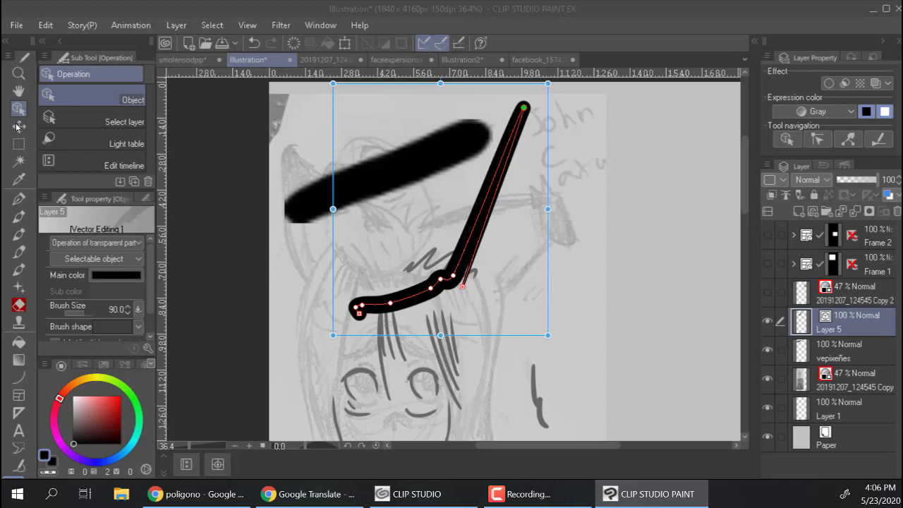
Step: Select the sketch layer and hide the vepixeñes layer and Layer 5, keeping the sketch visible
left_click(455, 249)
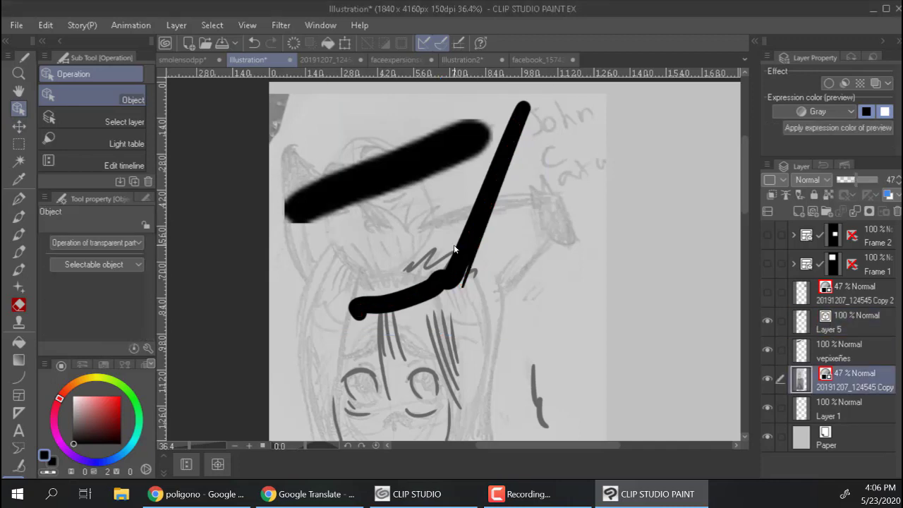
left_click(768, 379)
left_click(768, 350)
left_click(767, 321)
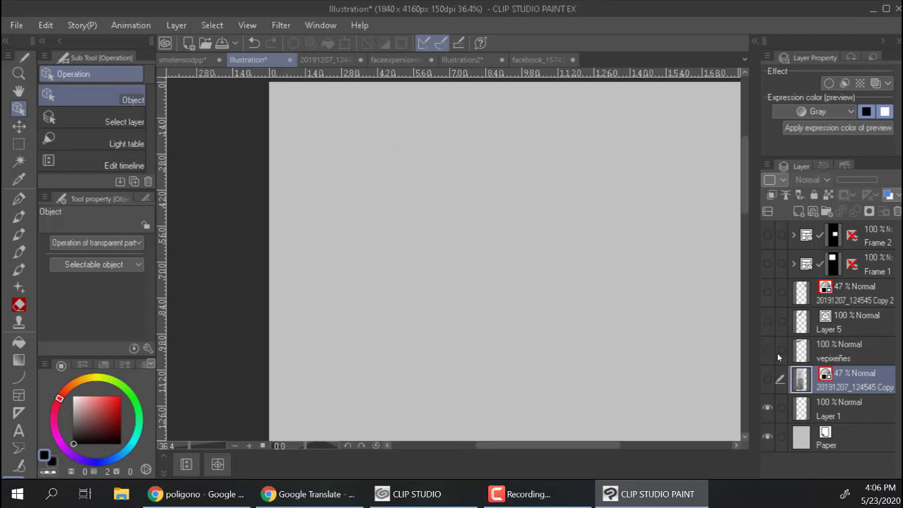
left_click(767, 381)
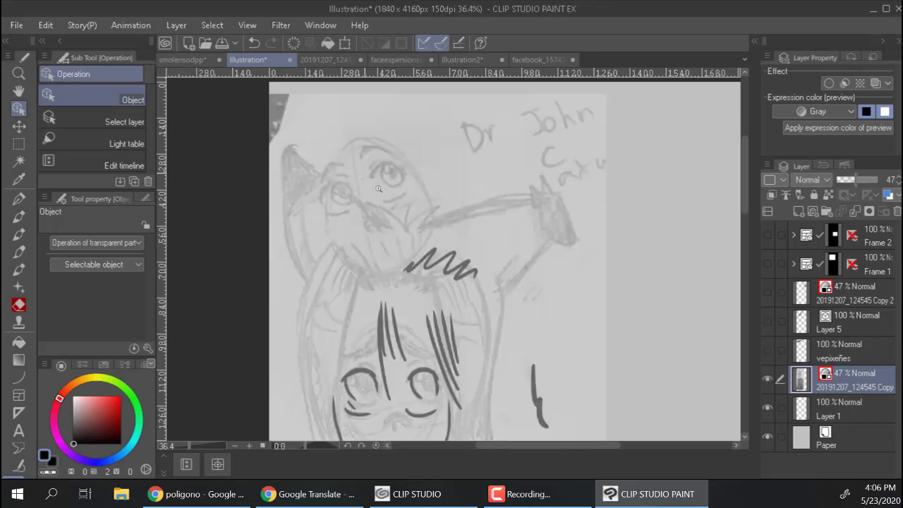
Step: Lock the sketch layer and add a new vector layer directly above it
key("/")
left_click(415, 203)
left_click(413, 203)
left_click(441, 249)
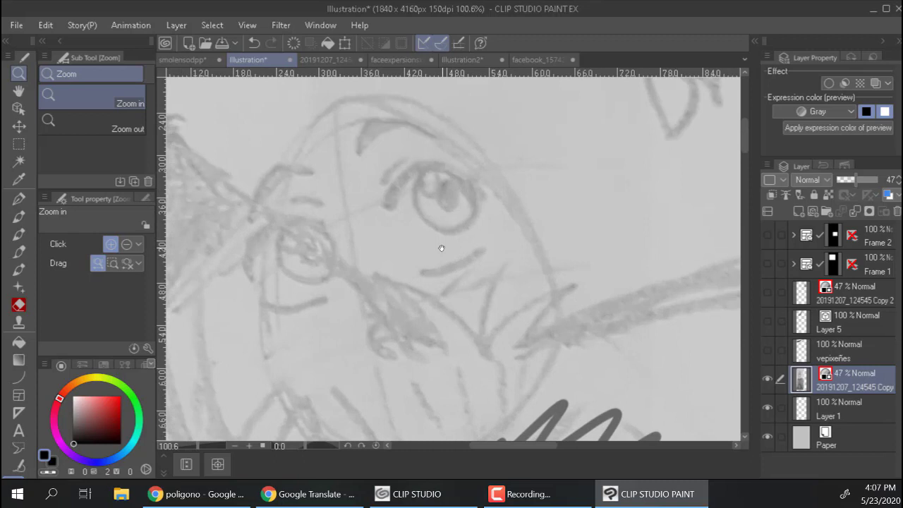
left_click(814, 195)
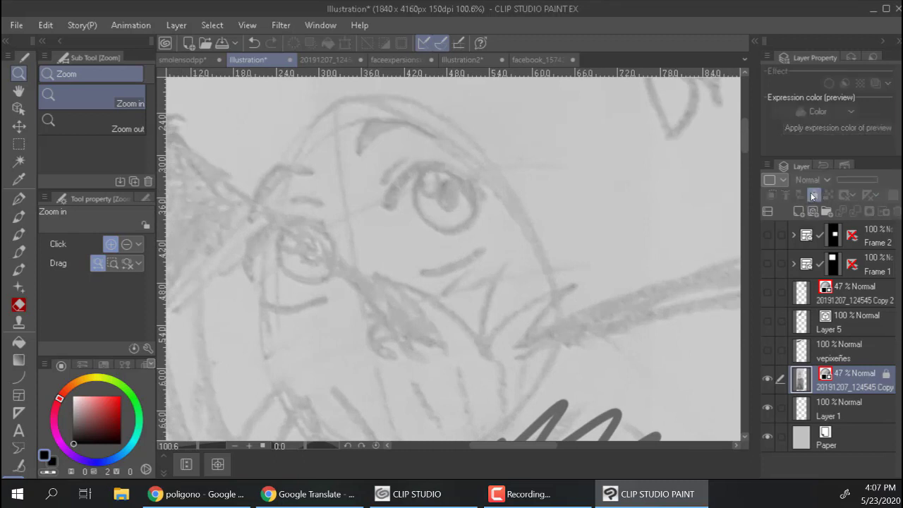
left_click(813, 212)
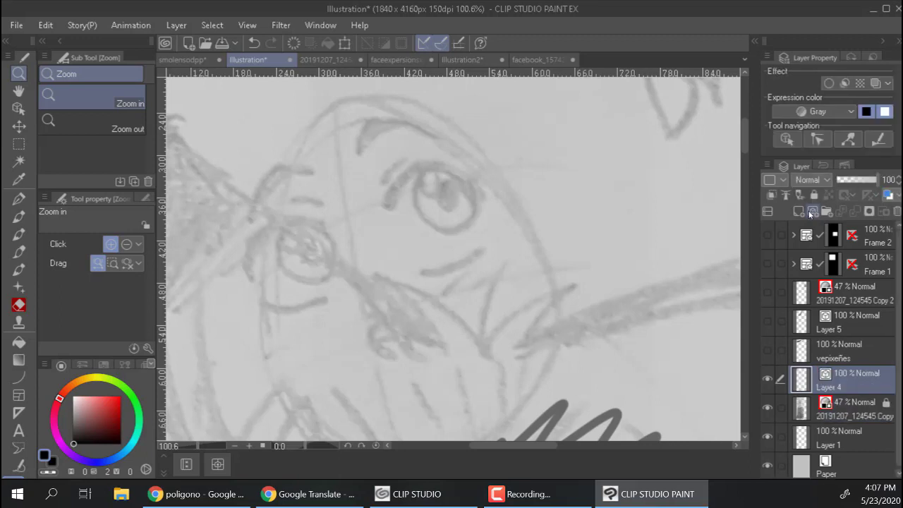
Step: Try inking the upper eyelid of the creature's right-hand eye with the G-pen at size 15
key("p")
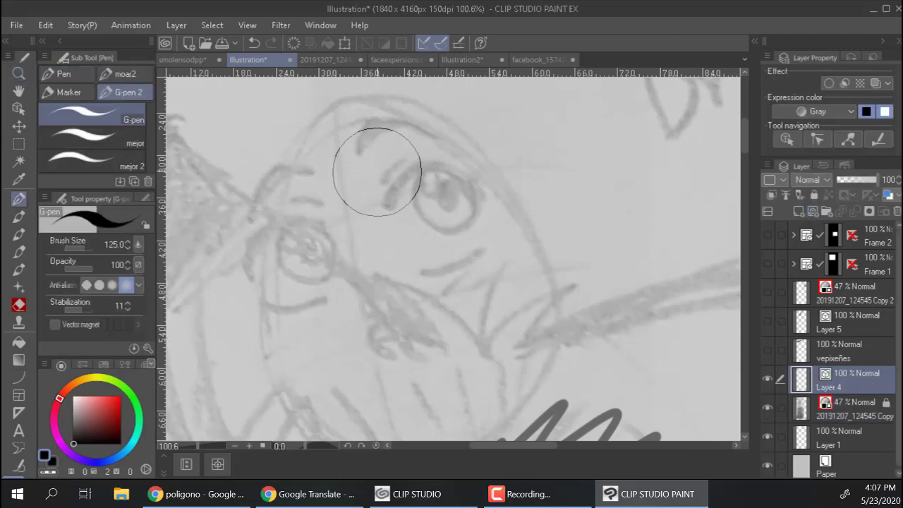
key("bracketleft")
key("bracketleft")
key("bracketleft")
key("bracketleft")
key("bracketleft")
key("bracketleft")
key("bracketleft")
key("bracketleft")
key("bracketleft")
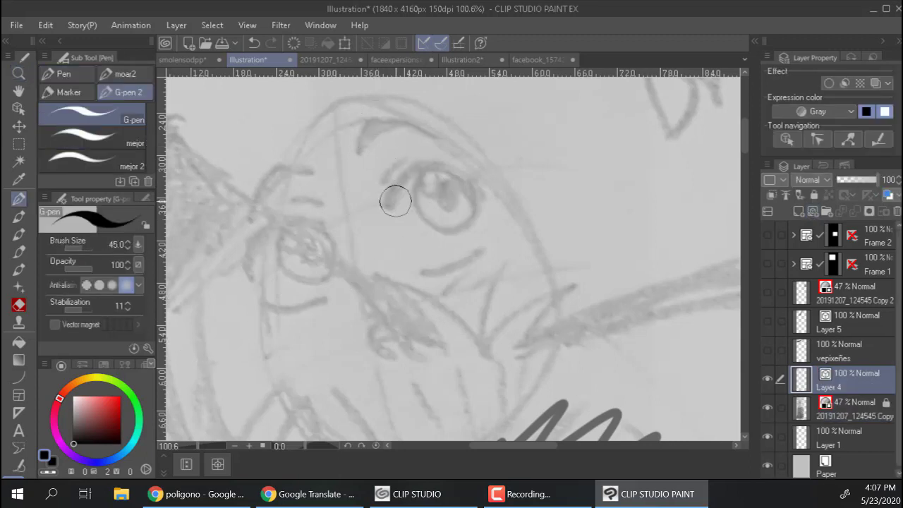
key("bracketleft")
key("bracketleft")
key("bracketleft")
key("bracketleft")
mouse_move(384, 206)
left_mouse_down()
mouse_move(409, 169)
mouse_move(436, 159)
mouse_move(470, 172)
left_mouse_up()
key("ctrl")
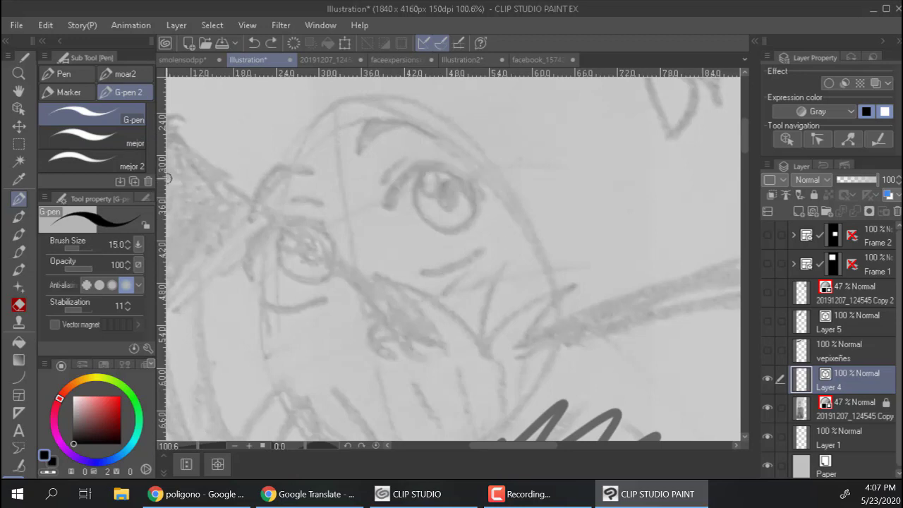
Step: On a fresh vector layer, ink the eye's upper eyelid with the mejor pen at size 17.5 and its round outline at size 9
left_click(131, 145)
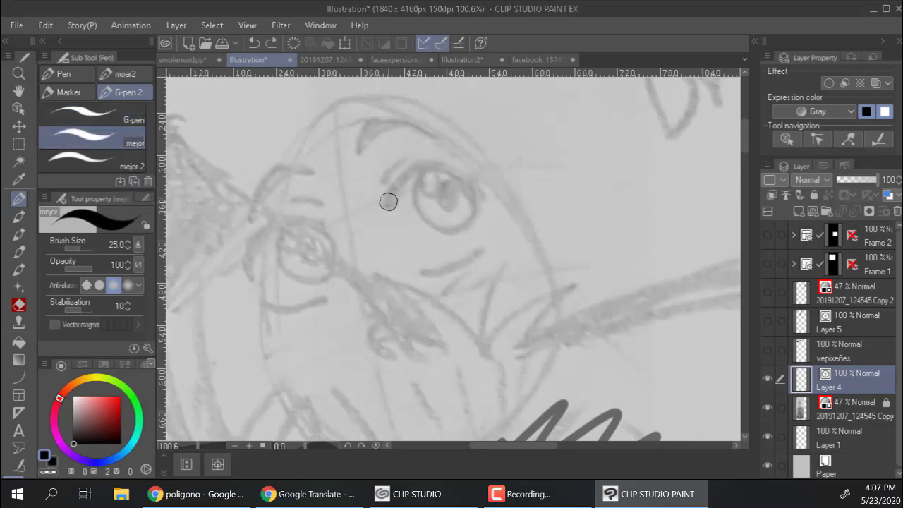
mouse_move(387, 201)
left_mouse_down()
mouse_move(410, 172)
mouse_move(469, 173)
left_mouse_up()
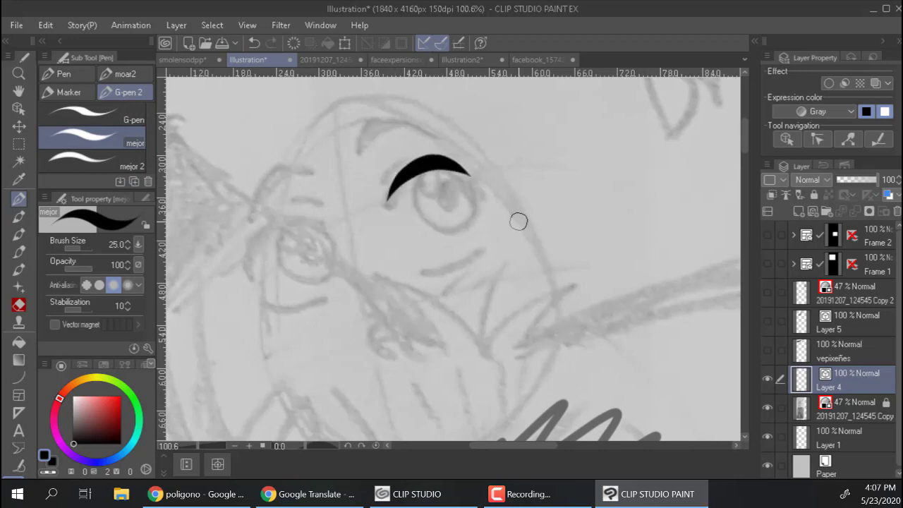
key("ctrl+z")
key("ctrl+z")
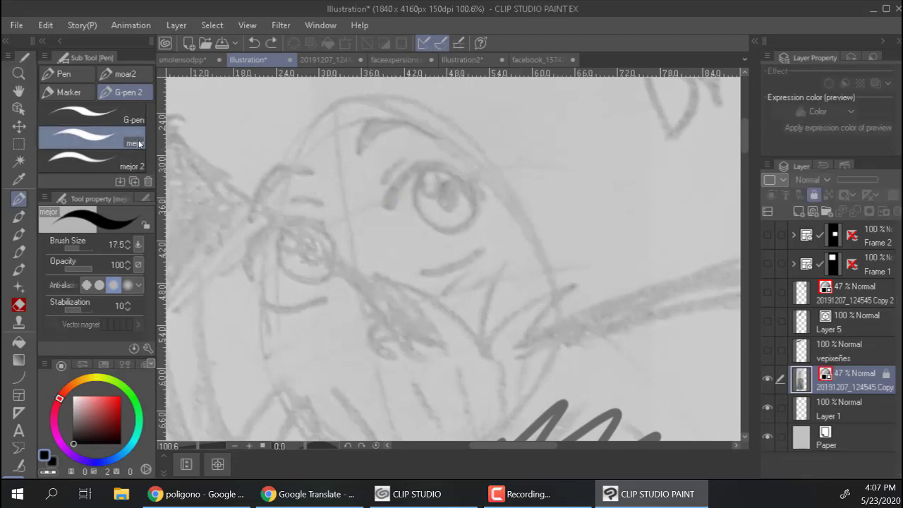
left_click(813, 211)
mouse_move(388, 202)
left_mouse_down()
mouse_move(438, 160)
mouse_move(475, 181)
mouse_move(416, 209)
mouse_move(438, 226)
mouse_move(467, 220)
mouse_move(452, 170)
left_mouse_up()
key("bracketleft")
key("bracketleft")
key("bracketleft")
key("bracketleft")
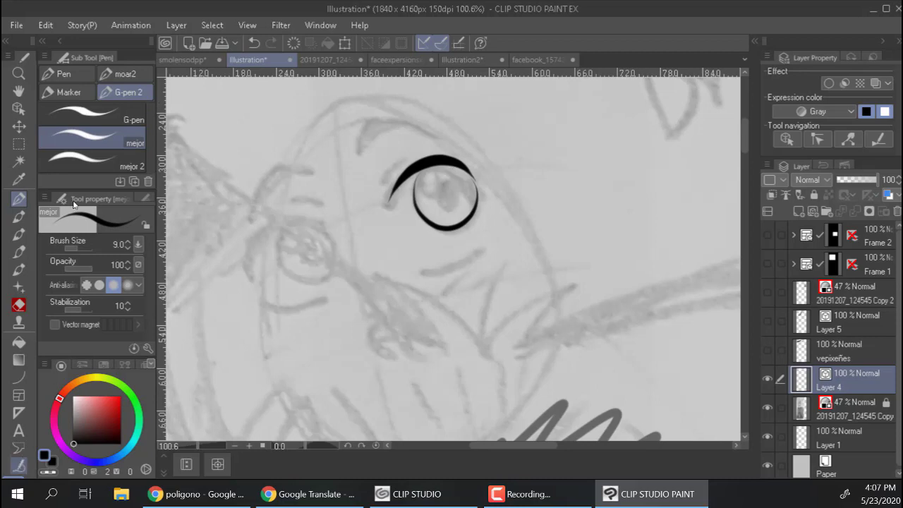
Step: Try the Simplify vector line and Connect vector line corrections on the eye's round outline
left_click(19, 466)
left_click(119, 96)
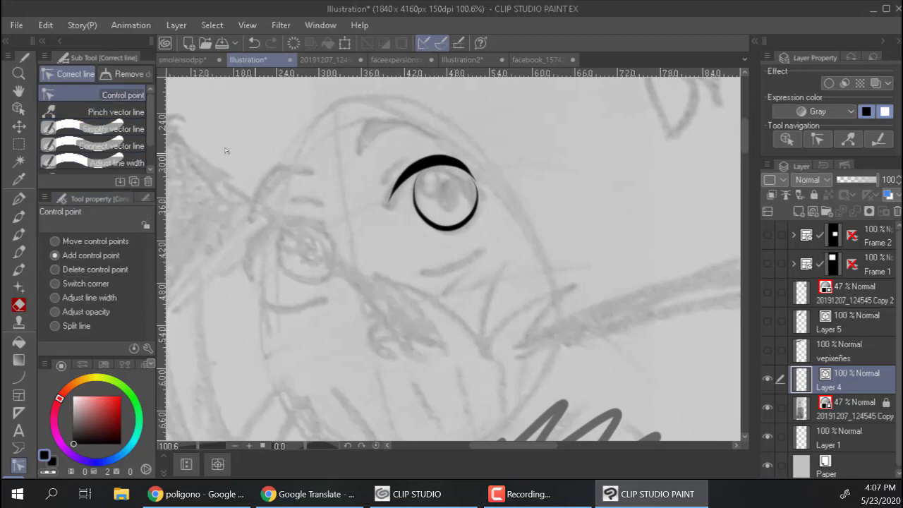
mouse_move(150, 111)
left_mouse_down()
mouse_move(150, 147)
mouse_move(149, 115)
left_mouse_up()
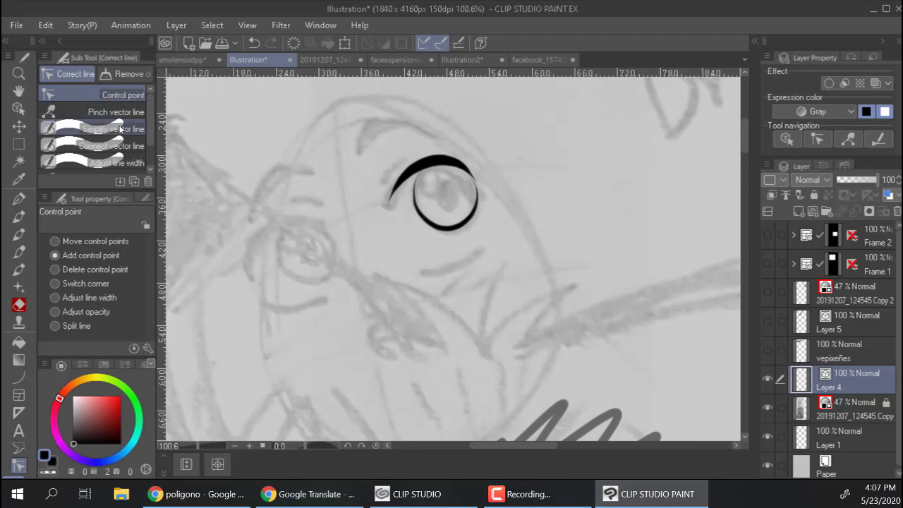
left_click(120, 129)
mouse_move(427, 173)
left_mouse_down()
mouse_move(427, 157)
mouse_move(506, 174)
mouse_move(466, 182)
mouse_move(461, 203)
mouse_move(438, 213)
mouse_move(462, 221)
mouse_move(508, 210)
left_mouse_up()
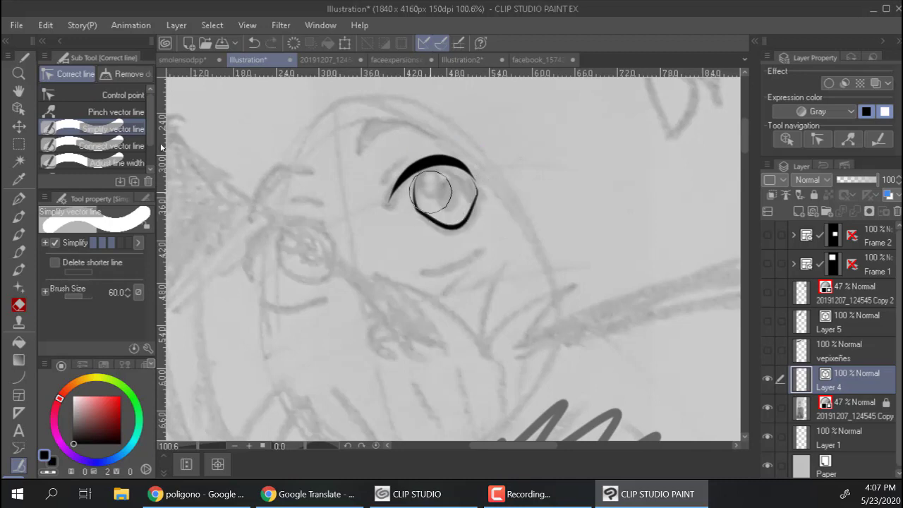
left_click(113, 145)
mouse_move(406, 174)
left_mouse_down()
mouse_move(453, 160)
mouse_move(457, 225)
mouse_move(442, 250)
left_mouse_up()
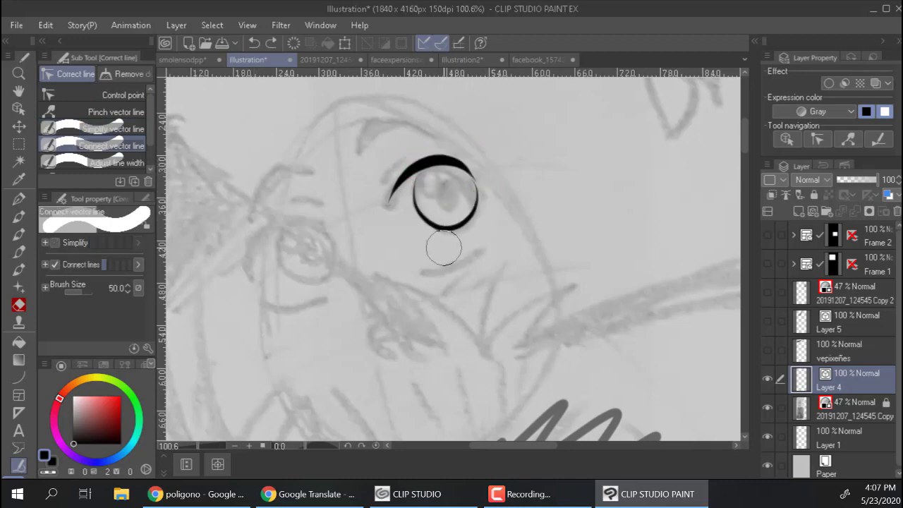
Step: Thin the eyelid and round eye outline with repeated Adjust line width passes, scaling down width by 0.58 and varying the brush size
left_click(112, 162)
left_click_drag(419, 160, 506, 173)
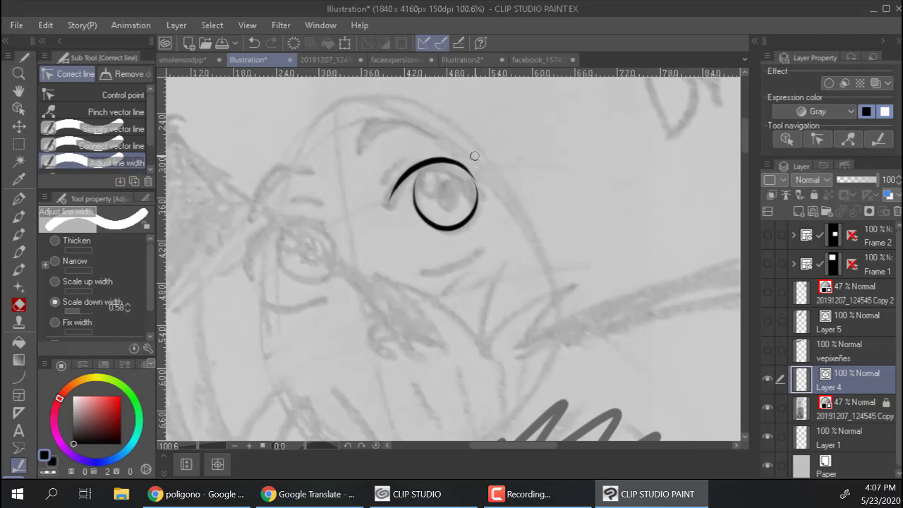
key("bracketright")
key("bracketright")
key("bracketright")
key("bracketright")
key("bracketright")
key("bracketright")
key("bracketright")
key("bracketright")
key("bracketright")
key("bracketright")
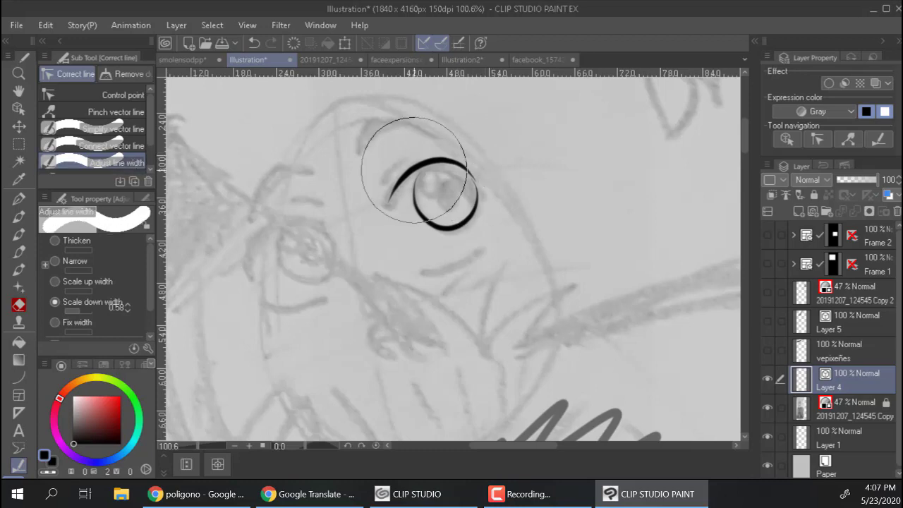
left_click_drag(413, 169, 466, 171)
key("bracketleft")
key("bracketleft")
key("bracketleft")
key("bracketleft")
key("bracketleft")
key("bracketleft")
key("bracketleft")
key("bracketleft")
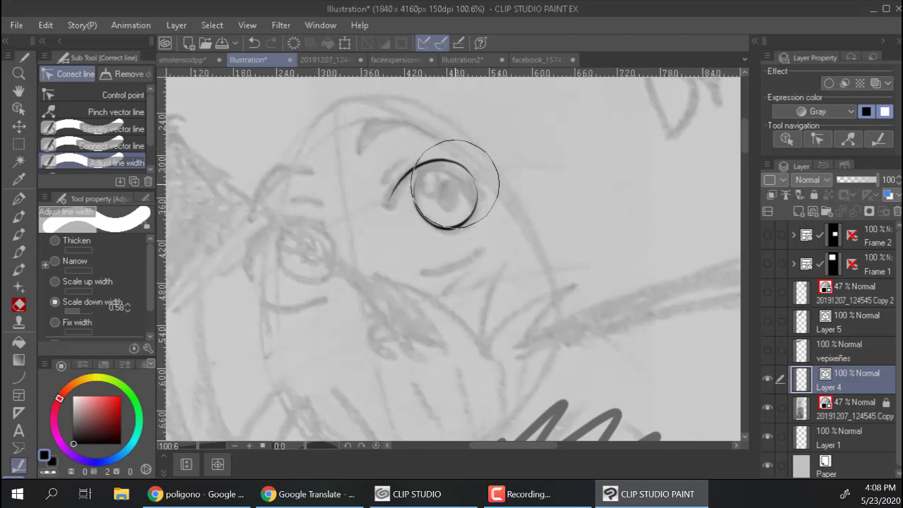
mouse_move(433, 223)
left_mouse_down()
mouse_move(474, 204)
mouse_move(449, 221)
mouse_move(493, 185)
left_mouse_up()
key("bracketright")
key("bracketright")
key("bracketright")
key("bracketright")
key("bracketright")
key("bracketright")
key("bracketright")
key("bracketright")
left_click_drag(439, 173, 488, 186)
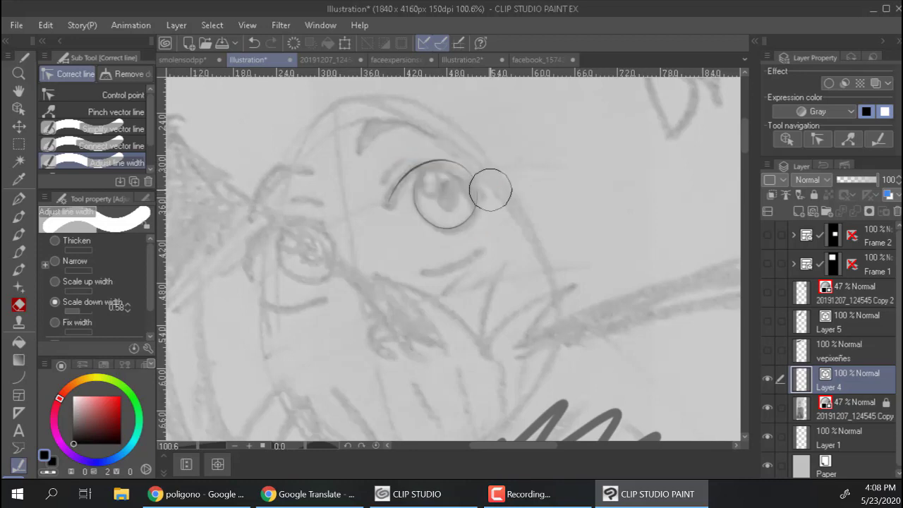
Step: Reshape the right part of the upper eyelid line into a higher arc with Redraw vector line
scroll(145, 154, "down", 2)
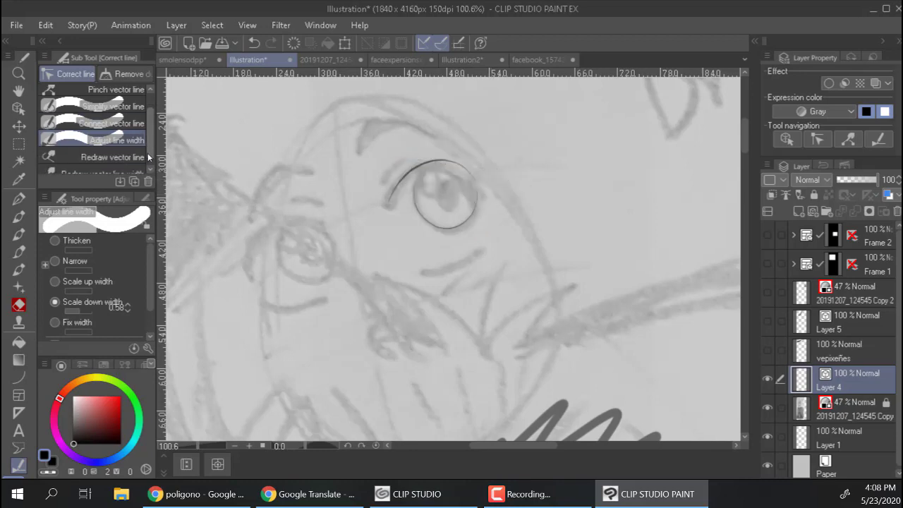
left_click(139, 153)
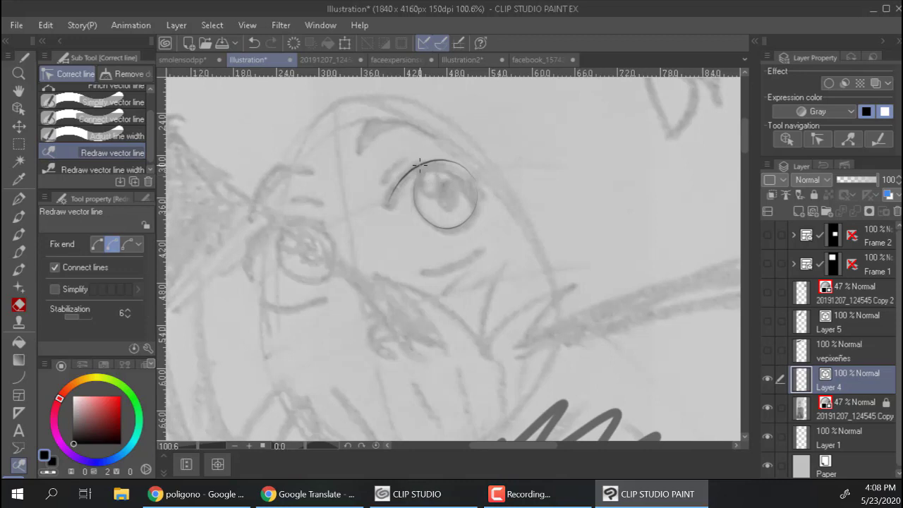
mouse_move(419, 165)
left_mouse_down()
mouse_move(460, 166)
mouse_move(472, 186)
mouse_move(469, 156)
mouse_move(472, 186)
left_mouse_up()
Step: Thicken the eye's upper eyelid line with Redraw vector line width, reducing the brush size to 9 for its right part
left_click_drag(151, 157, 151, 162)
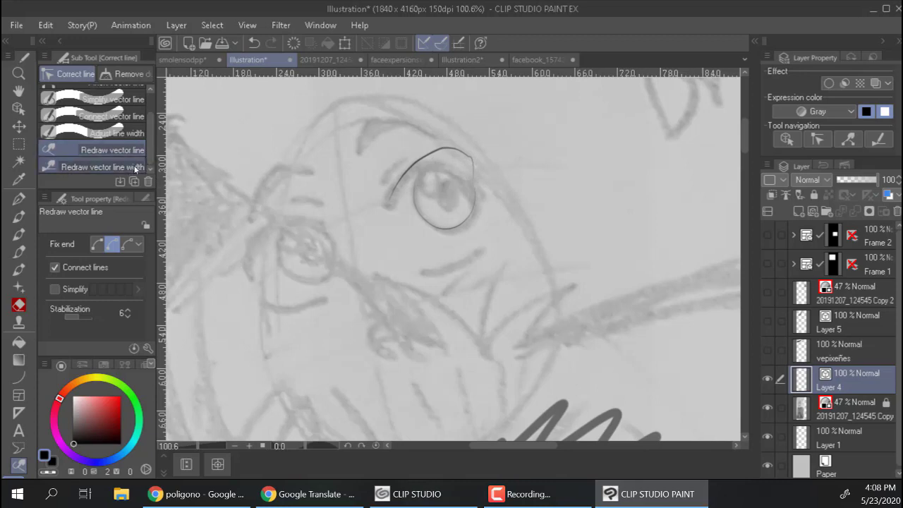
left_click(137, 168)
key("]")
key("]")
key("]")
key("]")
key("]")
key("]")
key("]")
key("]")
key("]")
key("]")
key("]")
key("]")
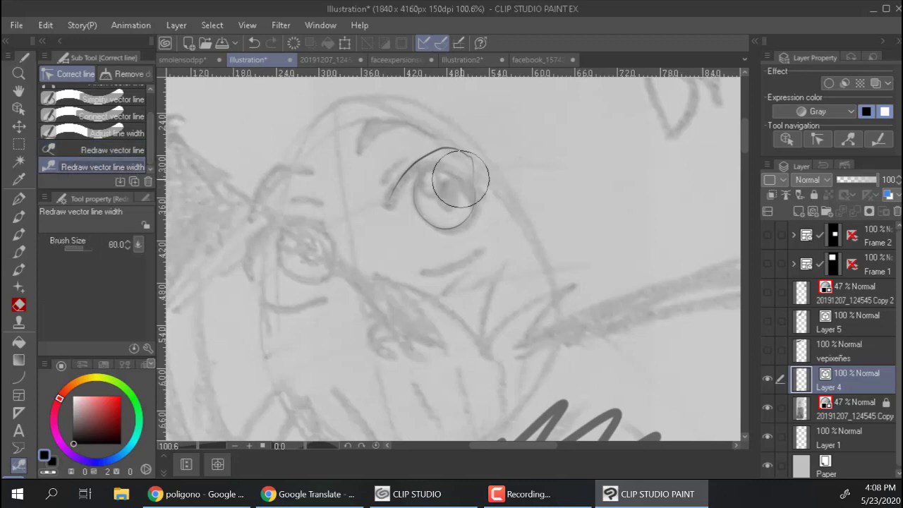
key("[")
key("[")
key("[")
key("[")
key("[")
key("[")
key("[")
key("[")
key("[")
key("[")
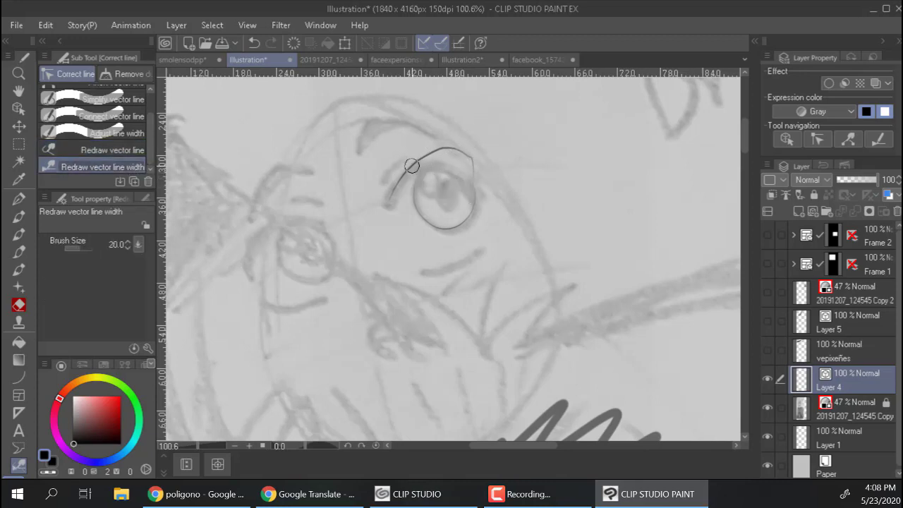
mouse_move(413, 167)
left_mouse_down()
mouse_move(437, 154)
mouse_move(420, 160)
mouse_move(389, 199)
left_mouse_up()
key("[")
key("[")
key("[")
key("[")
left_click_drag(432, 153, 472, 166)
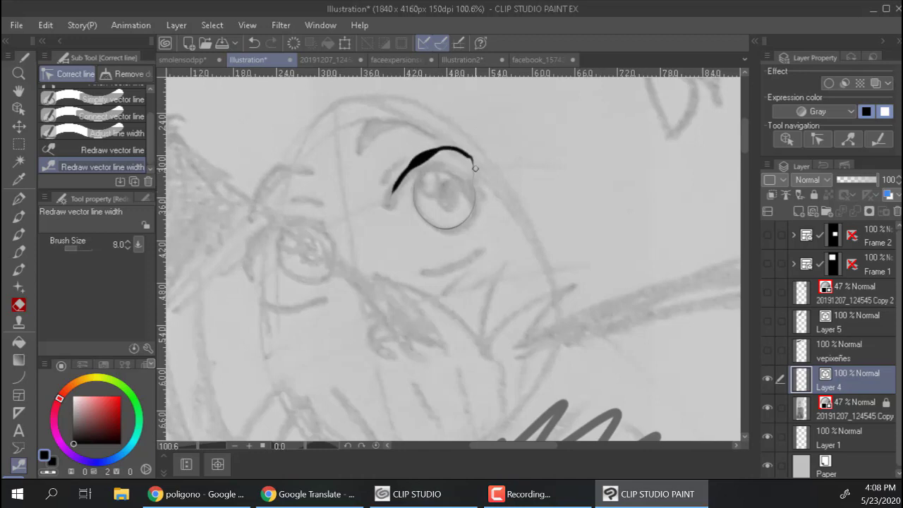
Step: Thicken the lower part of the eye's round outline with Redraw vector line width at a slightly larger brush size
key("bracketright")
key("bracketright")
key("bracketright")
mouse_move(422, 185)
left_mouse_down()
mouse_move(417, 207)
mouse_move(445, 224)
mouse_move(472, 187)
mouse_move(472, 209)
left_mouse_up()
key("bracketleft")
key("bracketleft")
key("bracketleft")
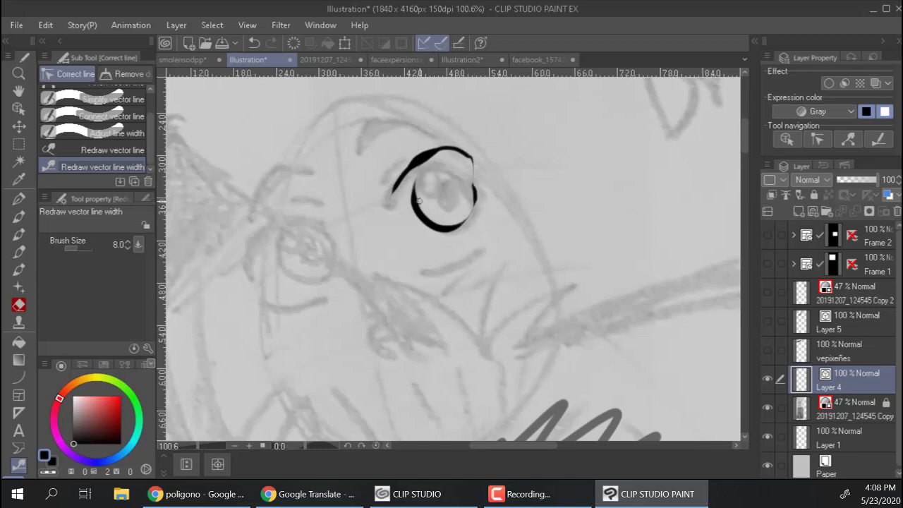
Step: Draw a long, thick diagonal stroke across the sketch below the eye with the mejor pen at size 35
key("p")
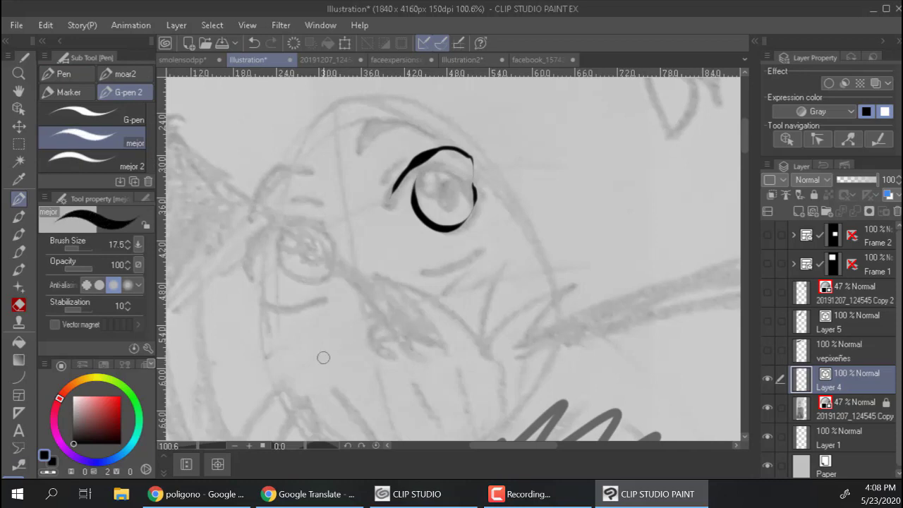
key("bracketright")
mouse_move(296, 365)
left_mouse_down()
mouse_move(444, 312)
mouse_move(557, 286)
left_mouse_up()
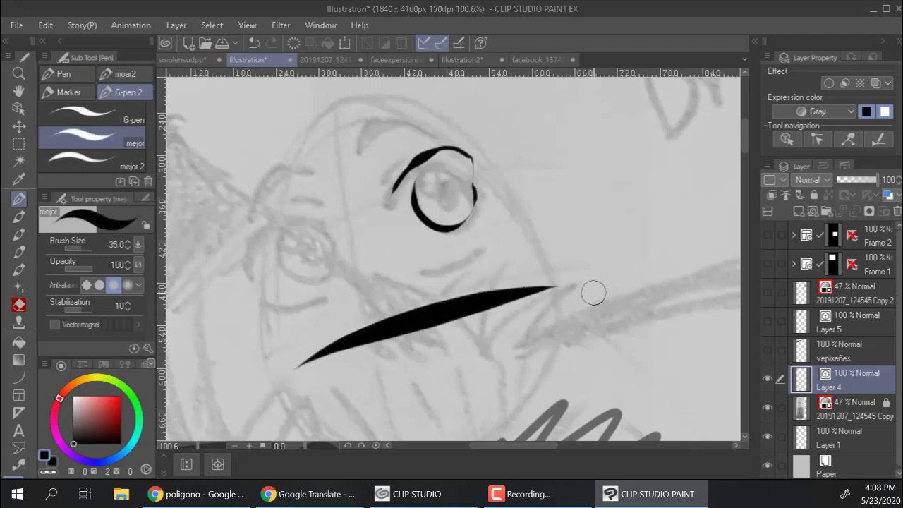
Step: With Redraw vector line width, narrow the thick stroke's middle at size 9 and swell both its ends at size 175
left_click(21, 466)
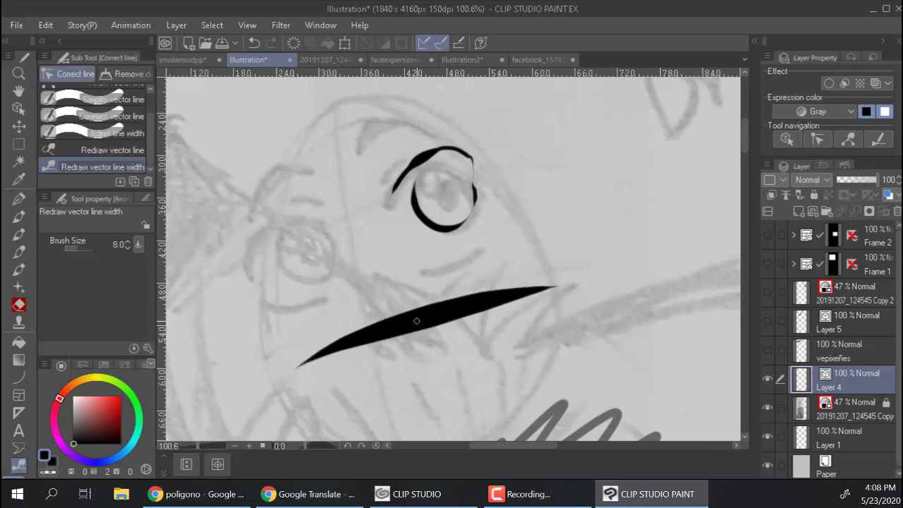
left_click_drag(421, 319, 434, 314)
key("bracketright")
key("bracketright")
key("bracketright")
key("bracketright")
key("bracketright")
key("bracketright")
key("bracketright")
key("bracketright")
key("bracketright")
key("bracketright")
key("bracketright")
key("bracketright")
key("bracketright")
key("bracketright")
key("bracketright")
key("bracketright")
key("bracketright")
key("bracketright")
left_click_drag(540, 290, 557, 285)
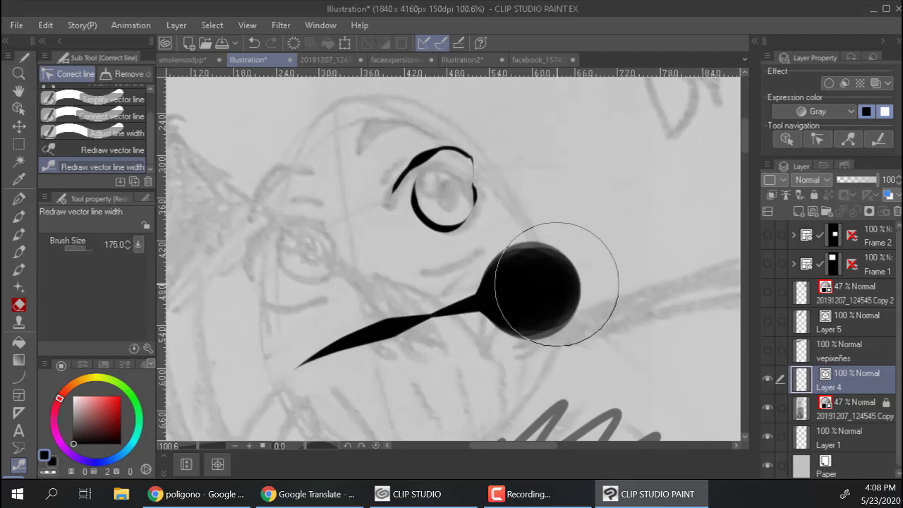
mouse_move(300, 364)
left_mouse_down()
mouse_move(283, 362)
mouse_move(285, 371)
left_mouse_up()
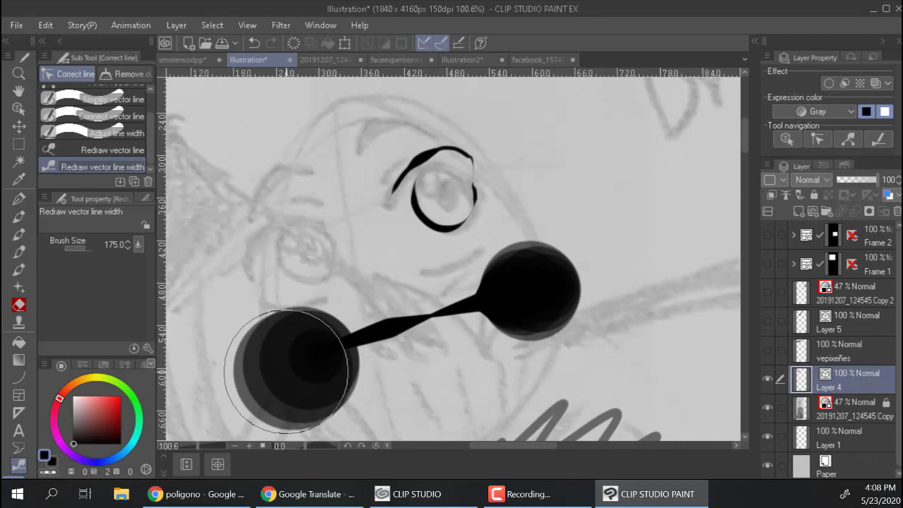
Step: Widen the stroke's pinched middle with Redraw vector line width at brush size 20
key("bracketleft")
key("bracketleft")
key("bracketleft")
key("bracketleft")
key("bracketleft")
key("bracketleft")
key("bracketleft")
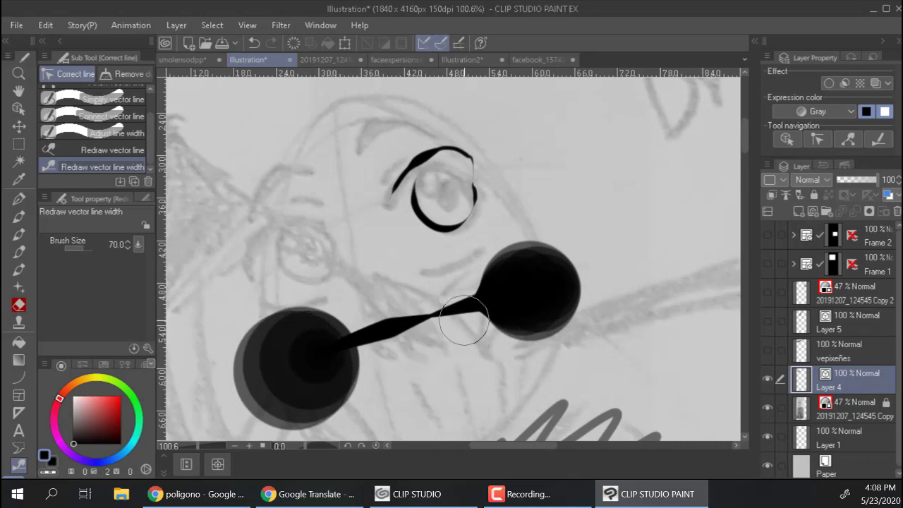
key("bracketleft")
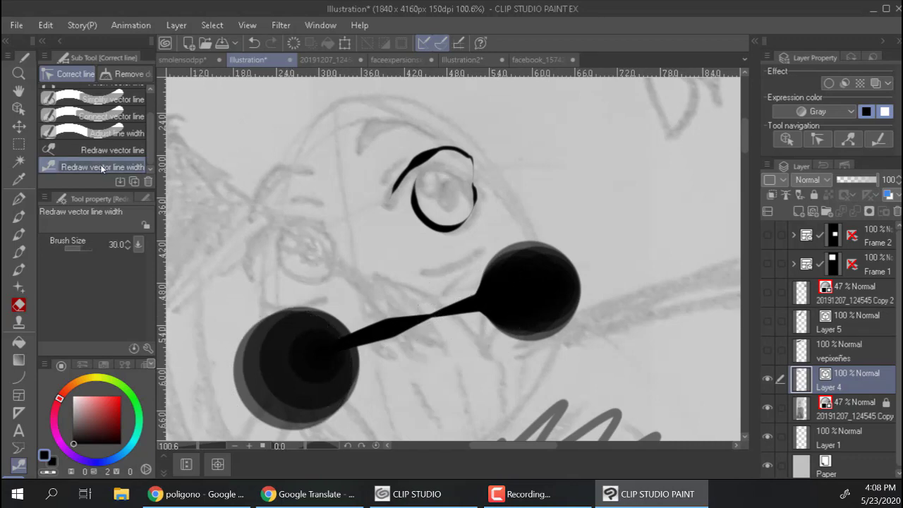
left_click(429, 315)
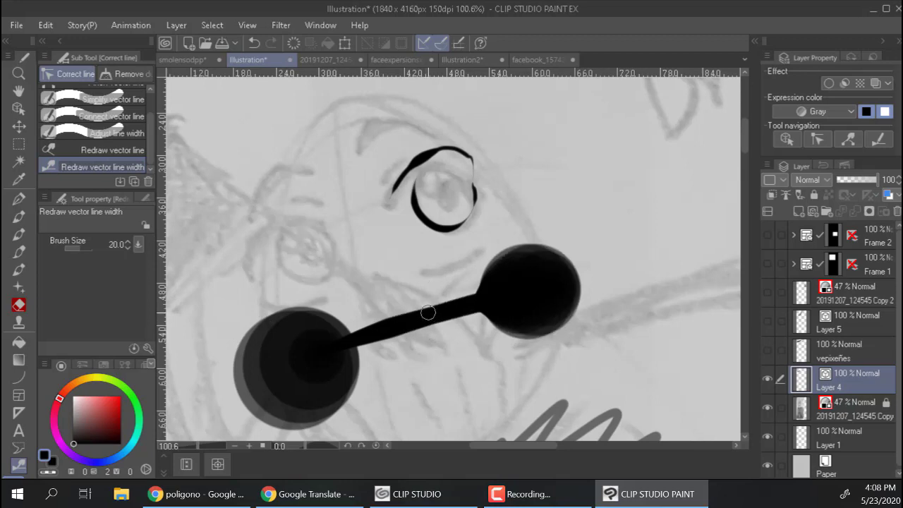
Step: Narrow the middle of the stroke with Redraw vector line width at brush size 6
key("bracketleft")
key("bracketleft")
key("bracketleft")
key("bracketleft")
key("bracketleft")
key("bracketleft")
key("bracketleft")
key("bracketleft")
key("bracketleft")
left_click(430, 315)
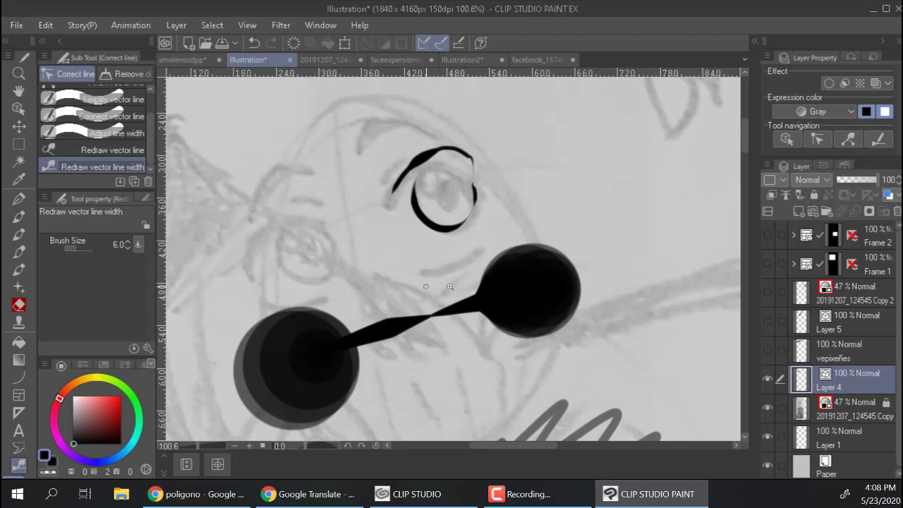
Step: Look over the whole sketch and the smolensodpp illustration, ending on the facebook_1574266188971.jpg document
key("ctrl+space")
left_click_drag(451, 287, 374, 287)
left_click_drag(505, 286, 424, 229)
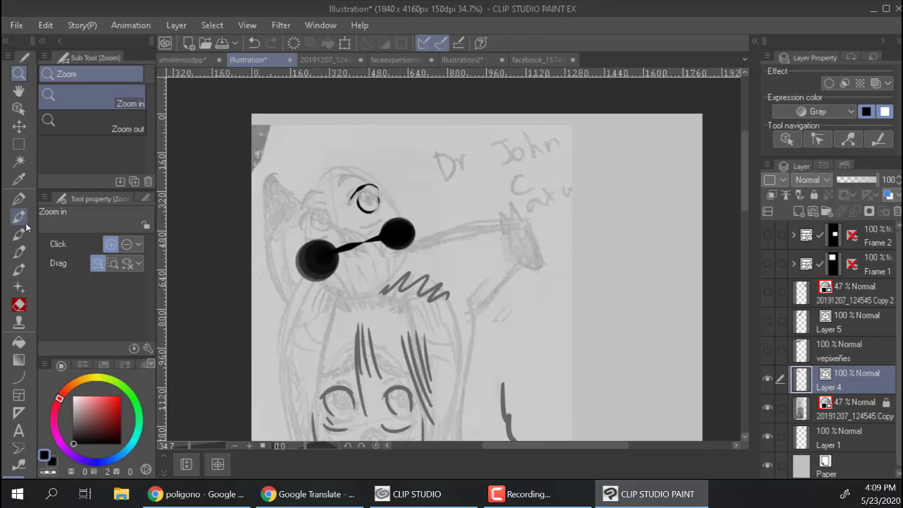
left_click(201, 61)
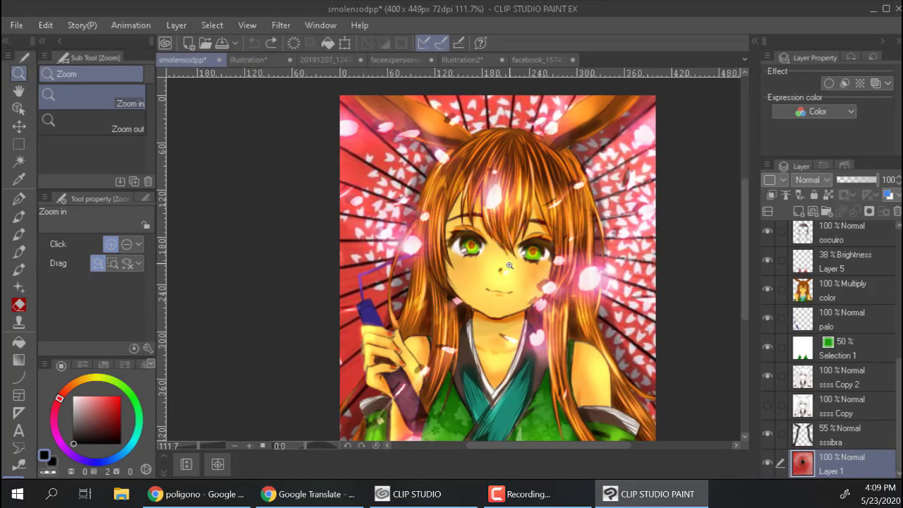
left_click(527, 60)
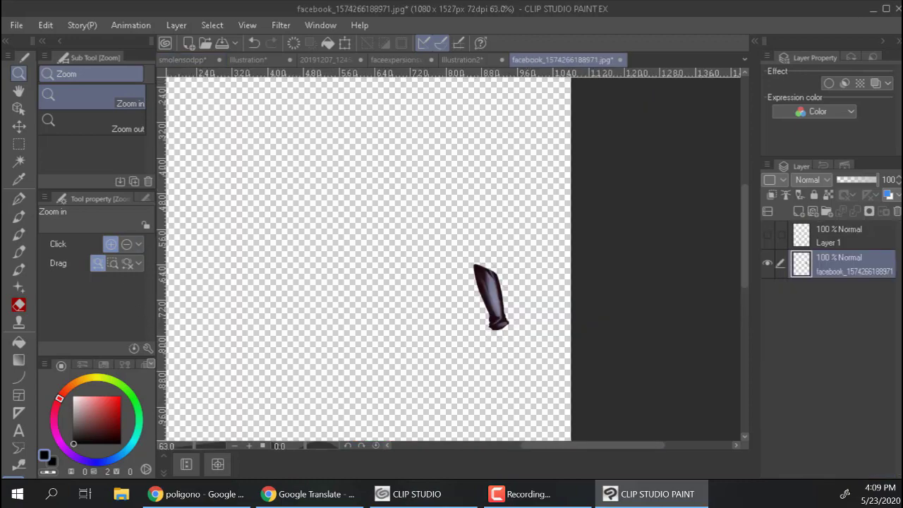